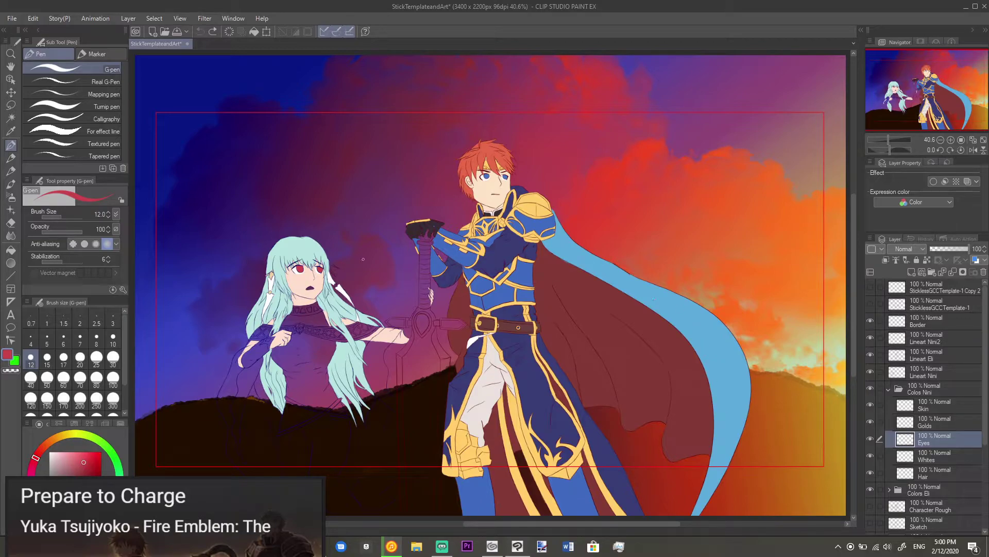
Step: Fill the lower stray hair spike beside the girl's eye with her light teal hair colour on the Hair layer
scroll(368, 258, up, 1)
scroll(365, 264, up, 2)
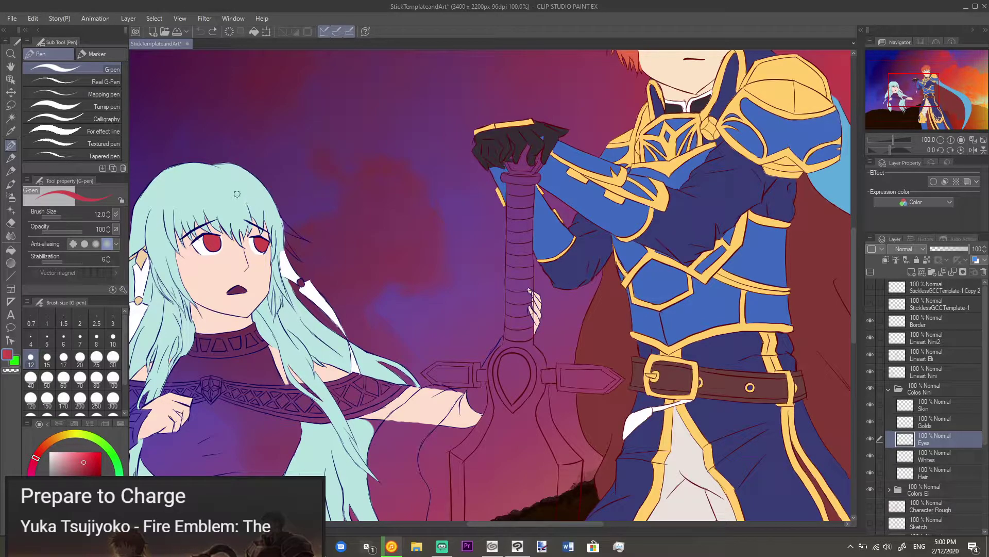
alt+click(253, 191)
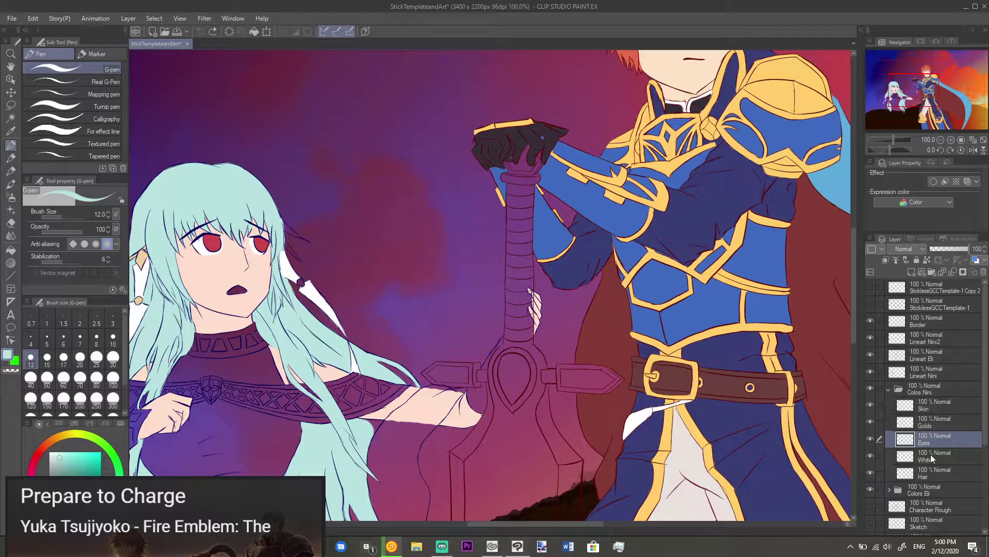
click(930, 470)
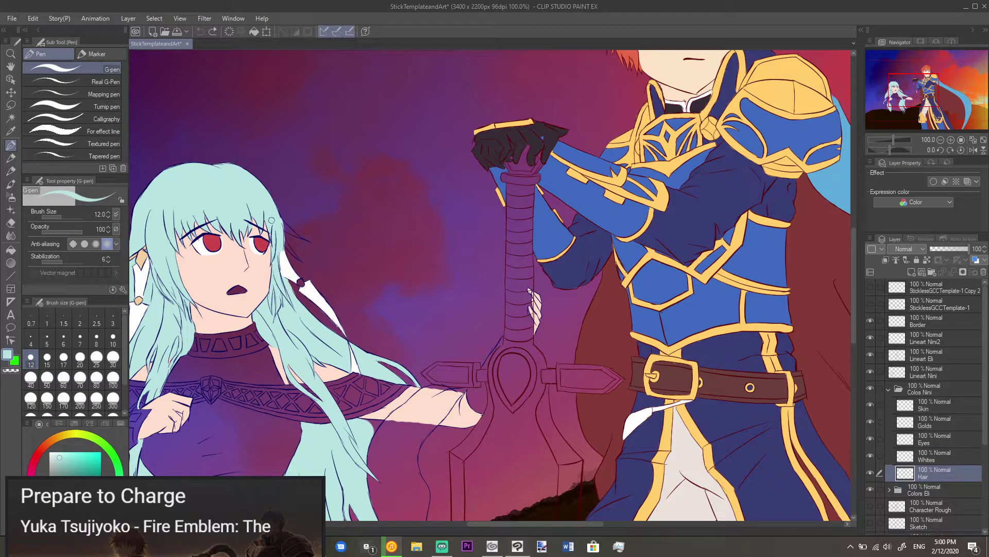
scroll(264, 218, up, 5)
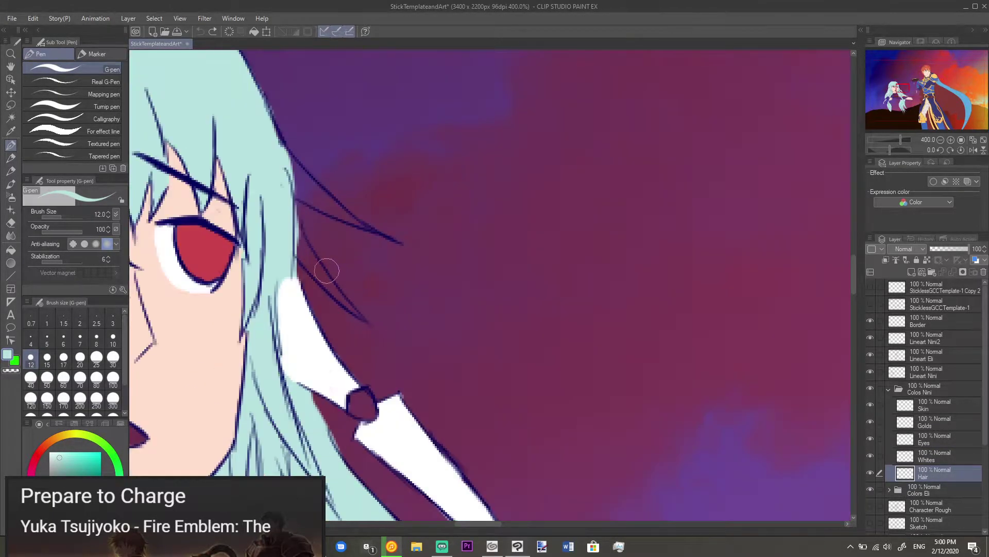
mouse_move(296, 250)
mouse_down()
mouse_move(312, 268)
mouse_move(302, 247)
mouse_move(309, 254)
mouse_up()
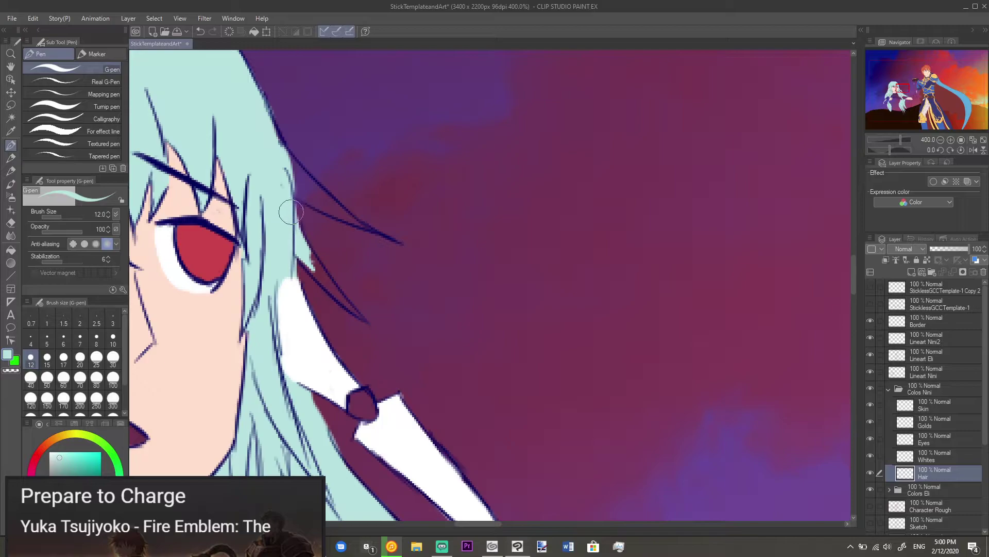
mouse_move(295, 222)
mouse_down()
mouse_move(317, 276)
mouse_move(298, 242)
mouse_move(305, 262)
mouse_move(332, 279)
mouse_move(306, 253)
mouse_move(363, 323)
mouse_move(316, 274)
mouse_up()
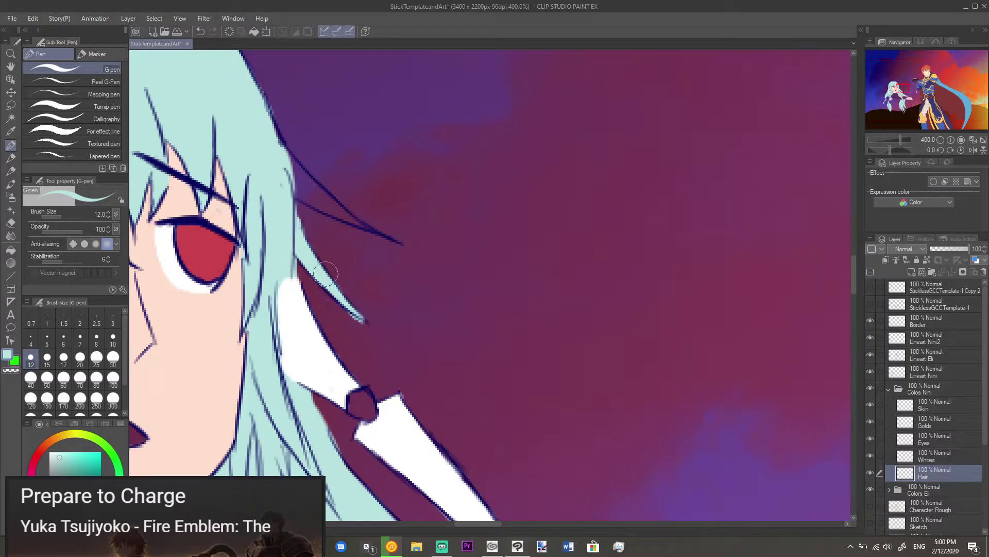
key(e)
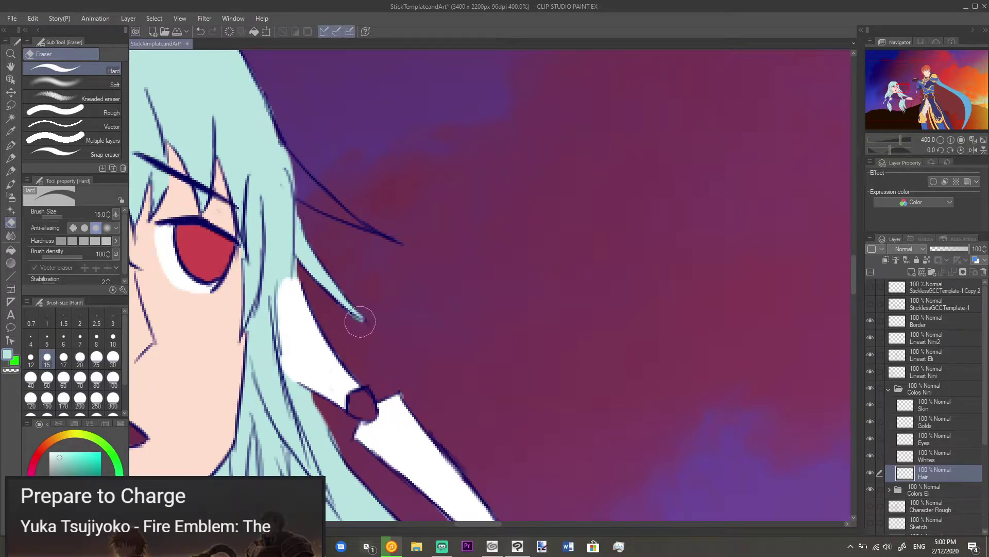
key(p)
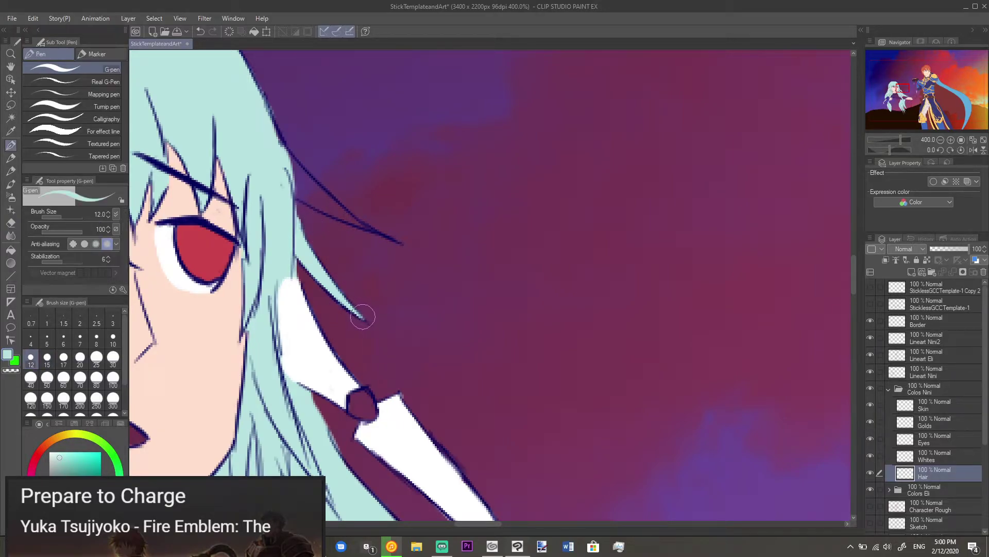
Step: Fill the upper stray hair spike beside the girl's face with the same light teal and clean its edges
mouse_move(282, 172)
mouse_down()
mouse_move(299, 190)
mouse_move(284, 181)
mouse_move(310, 193)
mouse_move(280, 162)
mouse_move(265, 113)
mouse_move(273, 142)
mouse_up()
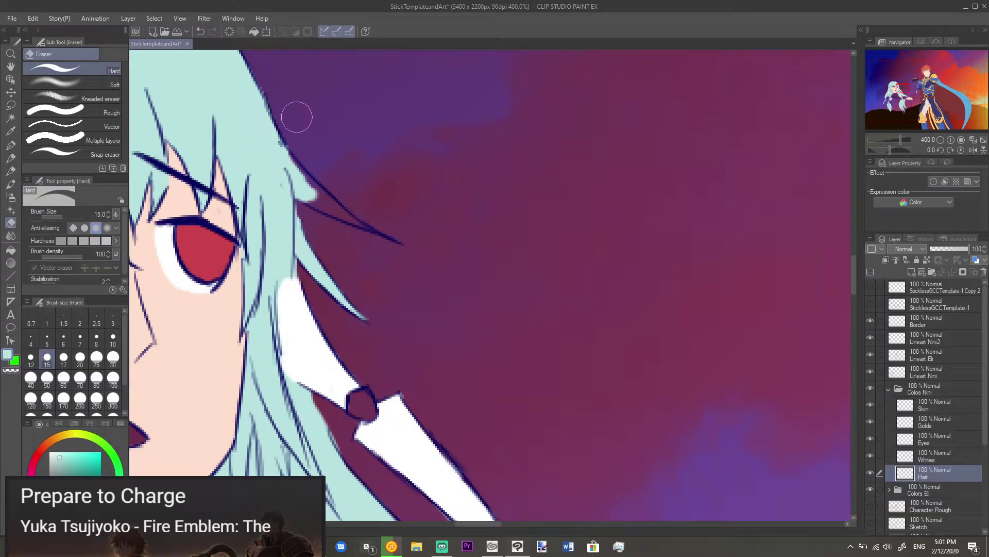
drag(314, 214, 298, 164)
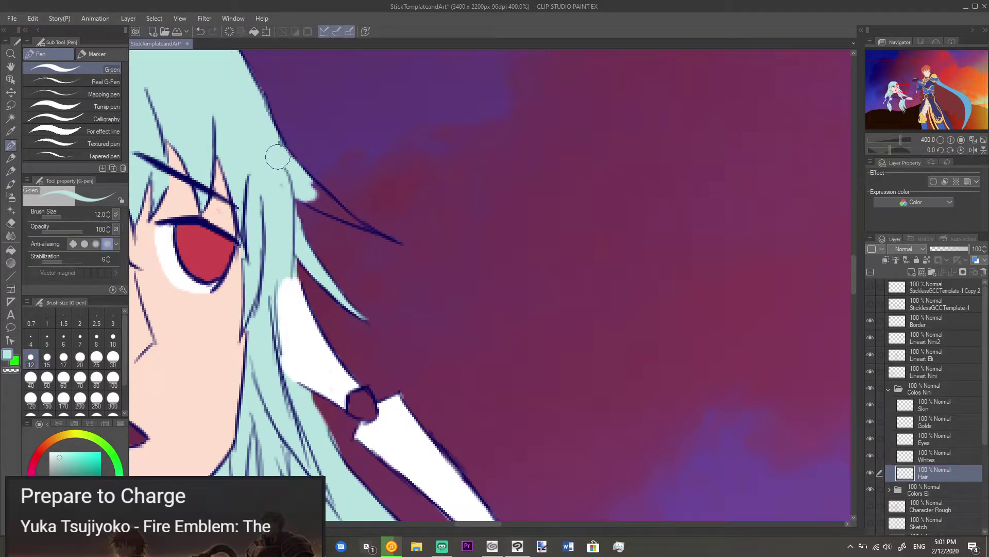
drag(307, 191, 370, 230)
mouse_move(321, 203)
mouse_down()
mouse_move(342, 216)
mouse_move(328, 209)
mouse_up()
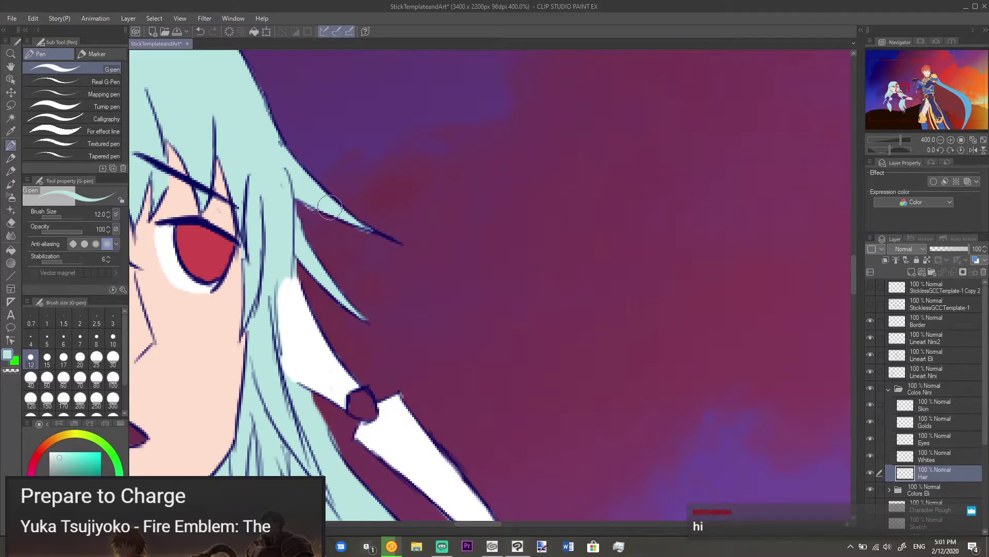
key(e)
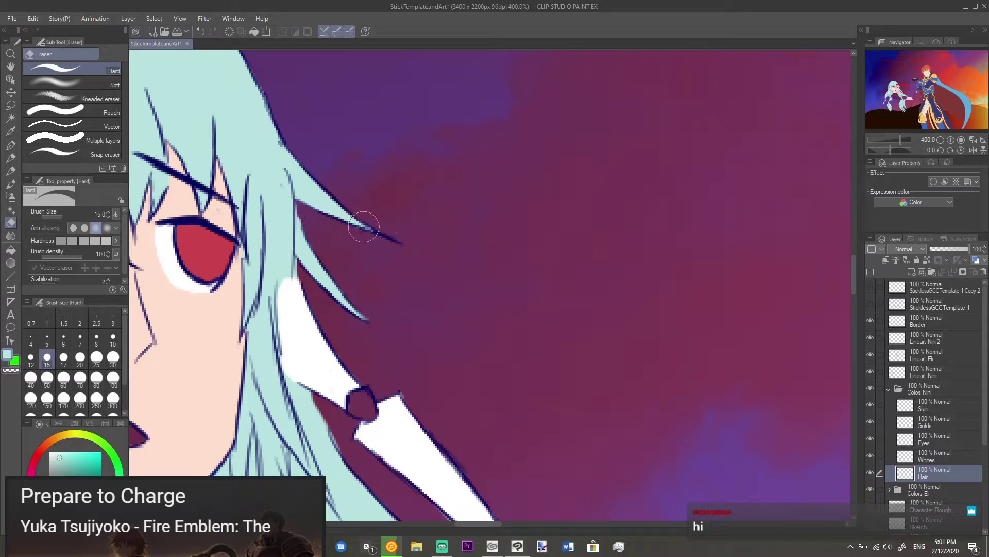
key(p)
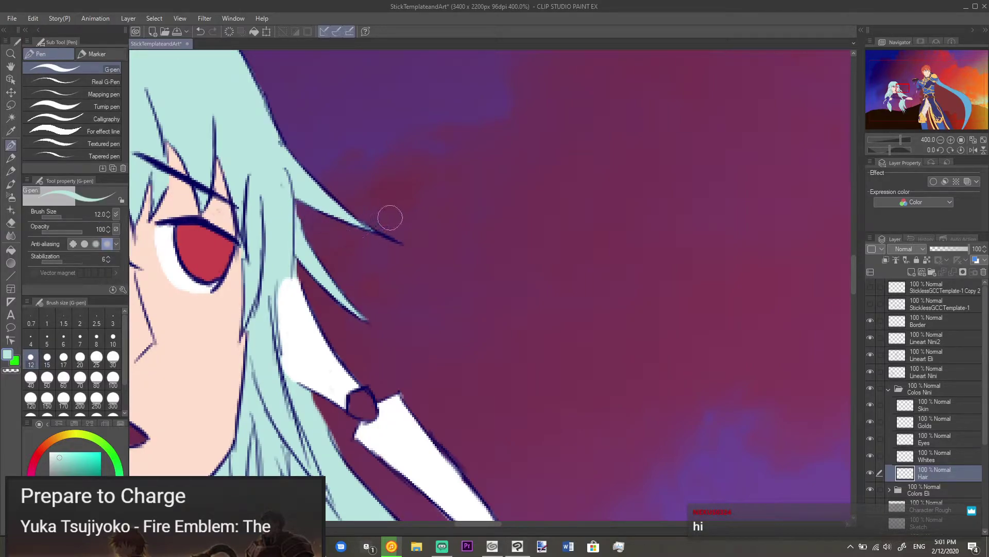
Step: Colour the bead between the white hair ribbons beside the face with the earring's gold on the Golds layer
scroll(391, 228, down, 3)
drag(308, 330, 429, 255)
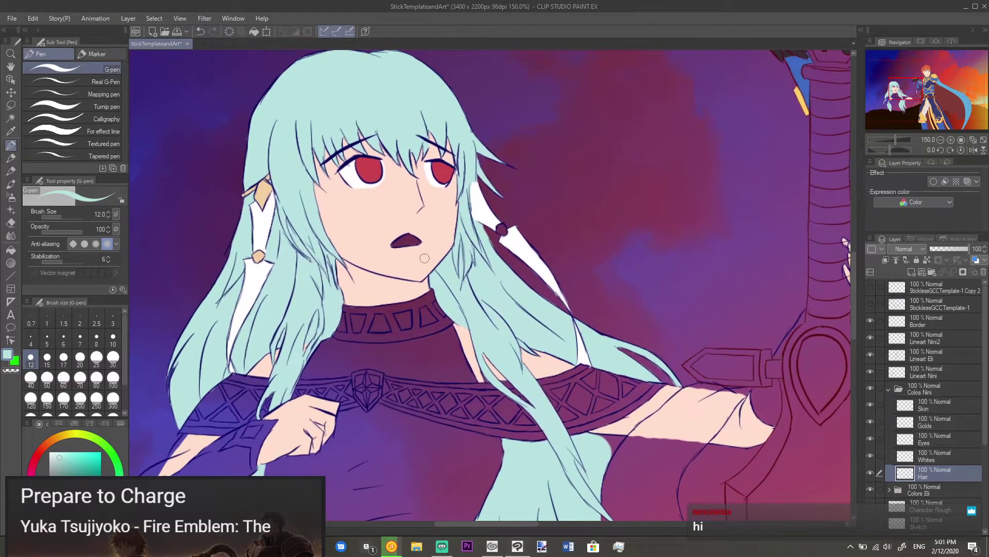
alt+click(265, 197)
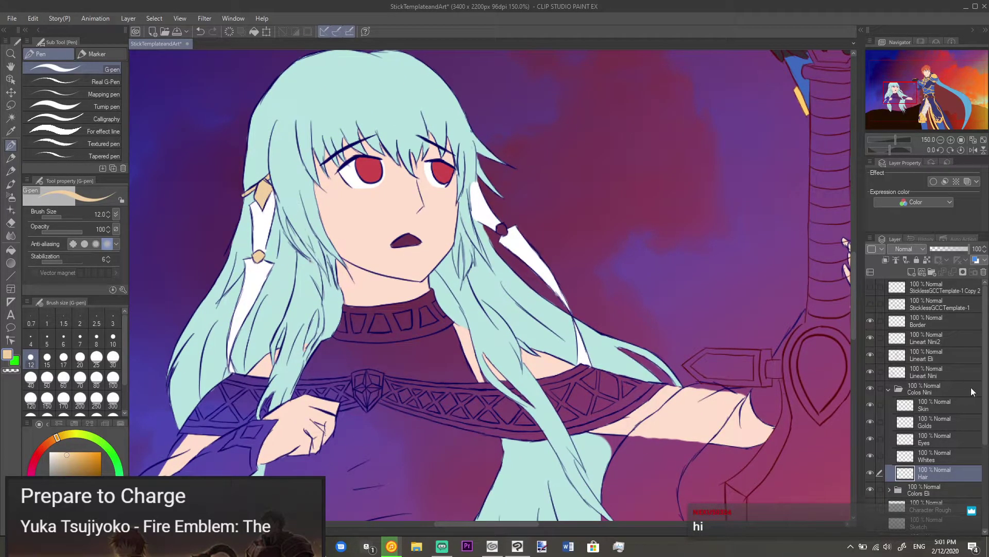
click(931, 425)
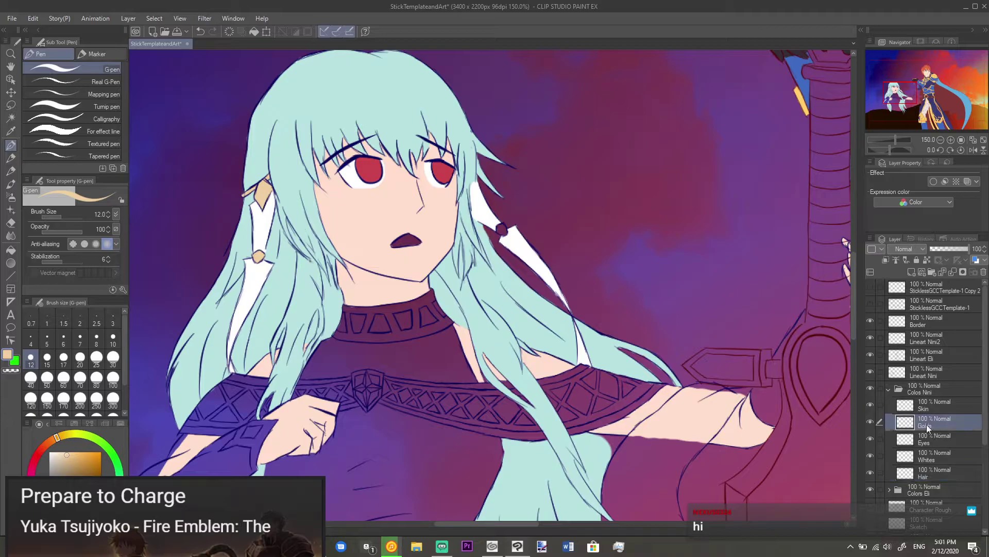
scroll(463, 225, up, 8)
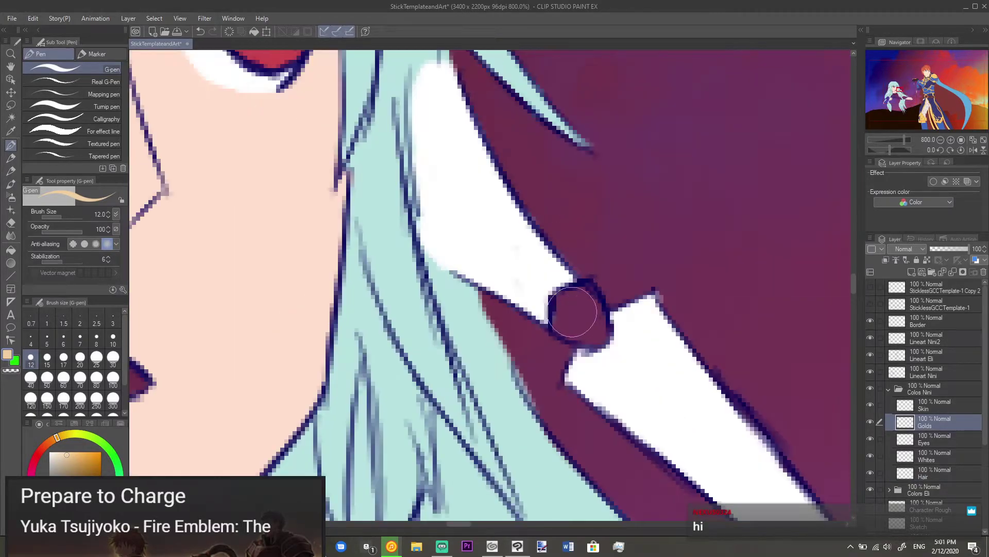
click(573, 312)
drag(573, 308, 591, 325)
key(e)
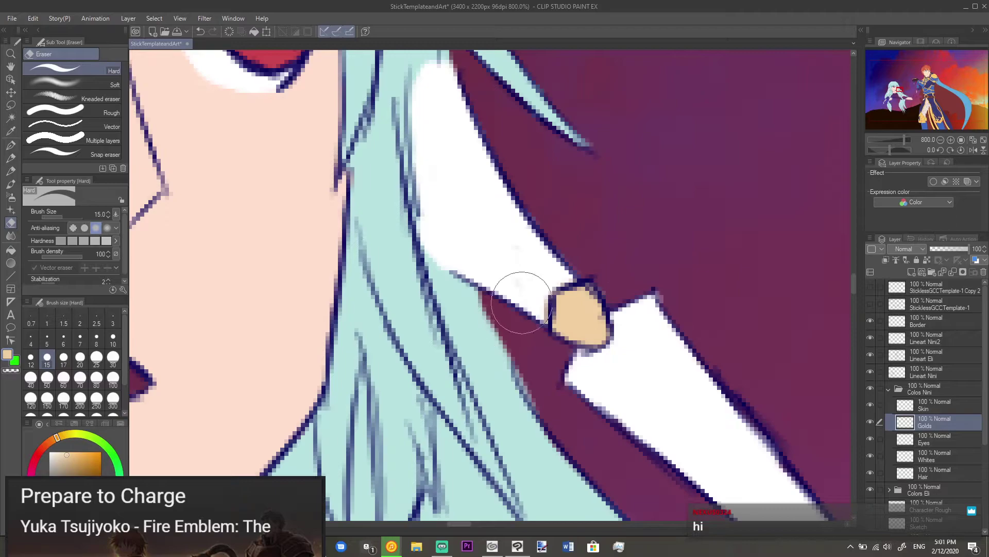
key(p)
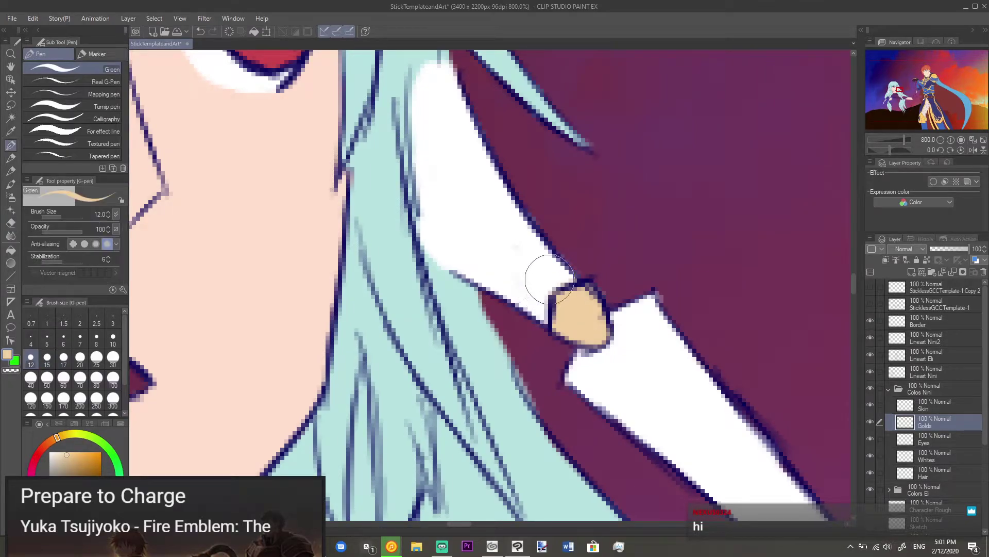
Step: Erase the excess white overlapping the hair along the upper ribbon's inner edge on the Whites layer
scroll(548, 280, down, 2)
drag(527, 251, 572, 286)
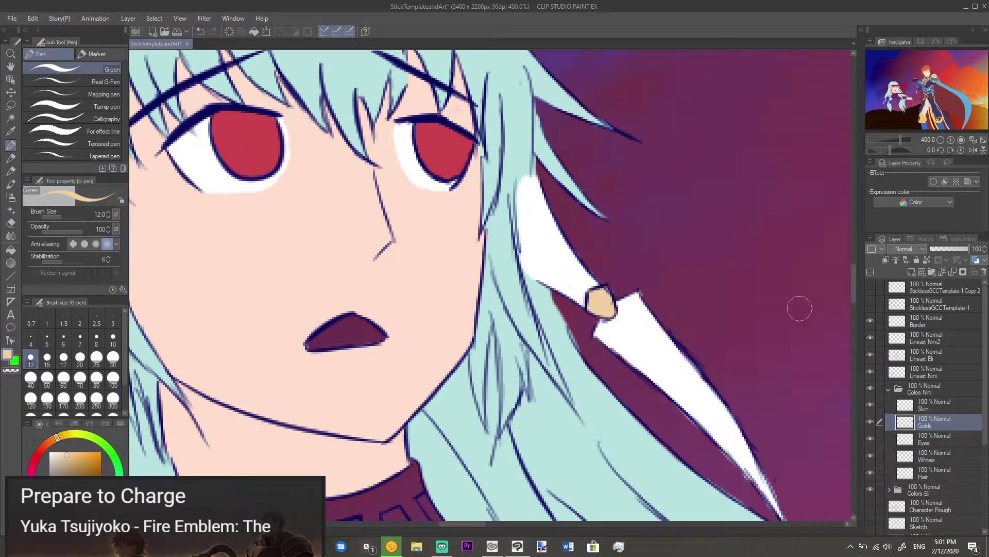
click(936, 453)
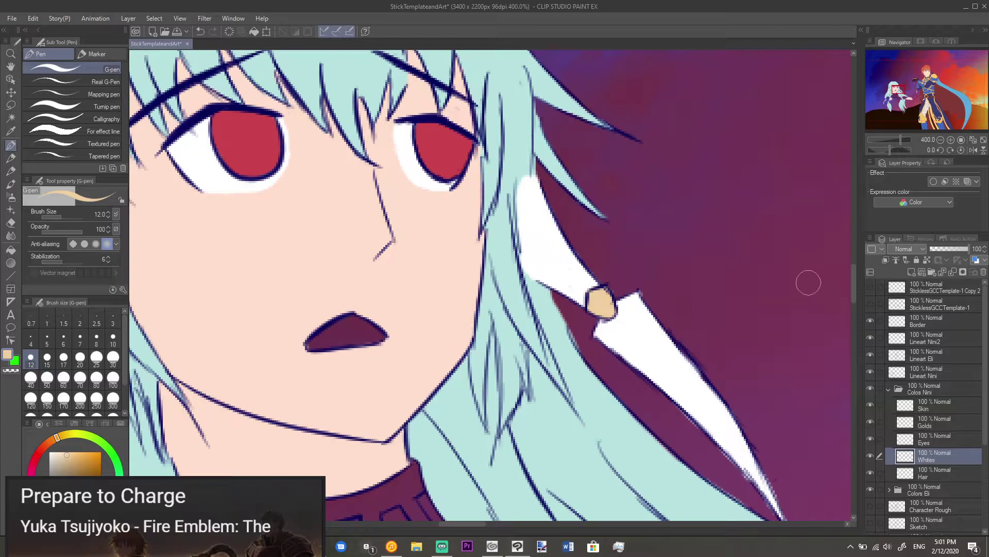
key(e)
mouse_move(523, 187)
mouse_down()
mouse_move(515, 166)
mouse_move(530, 276)
mouse_move(522, 246)
mouse_move(531, 264)
mouse_move(529, 230)
mouse_move(541, 260)
mouse_up()
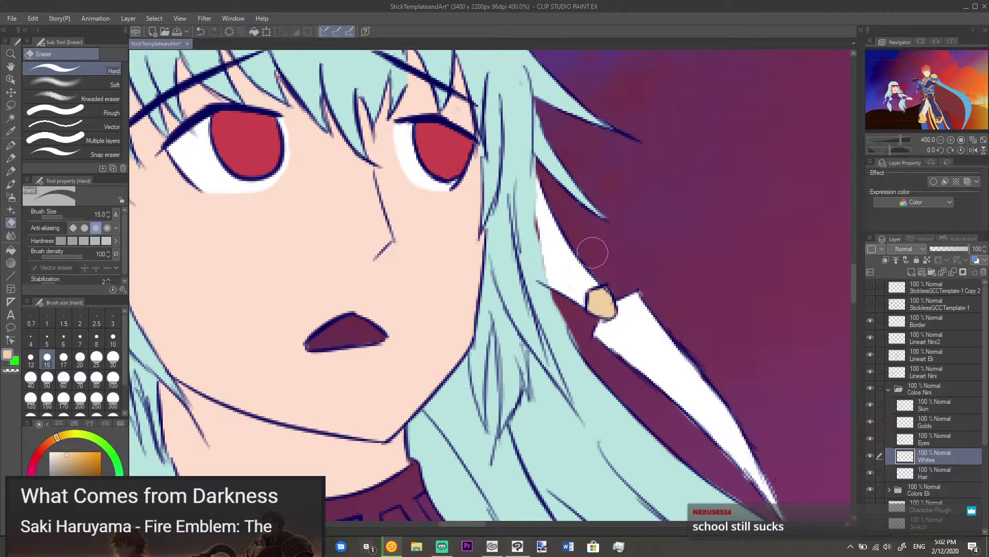
Step: Fill the inside of the girl's mouth with the red of her eyes on the Eyes layer
alt+click(446, 141)
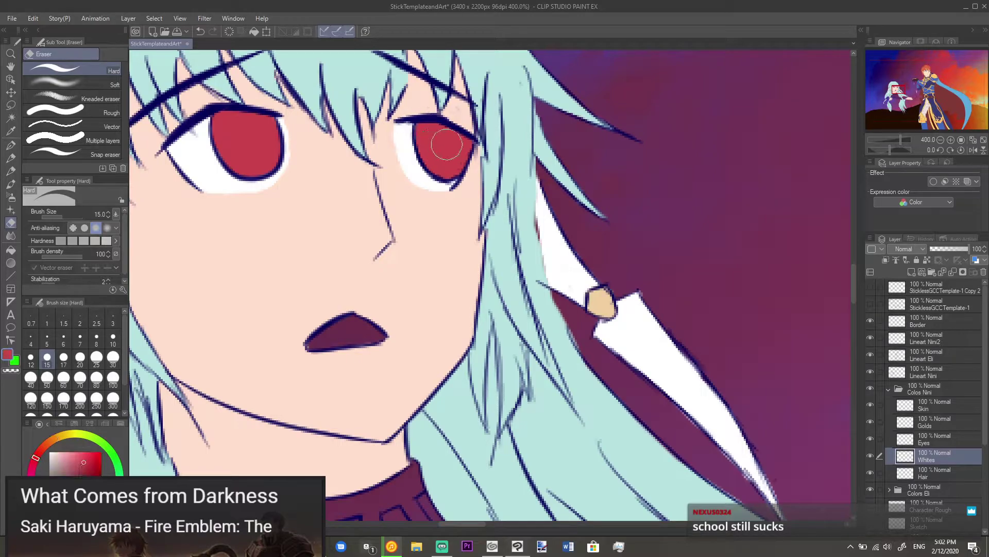
click(933, 441)
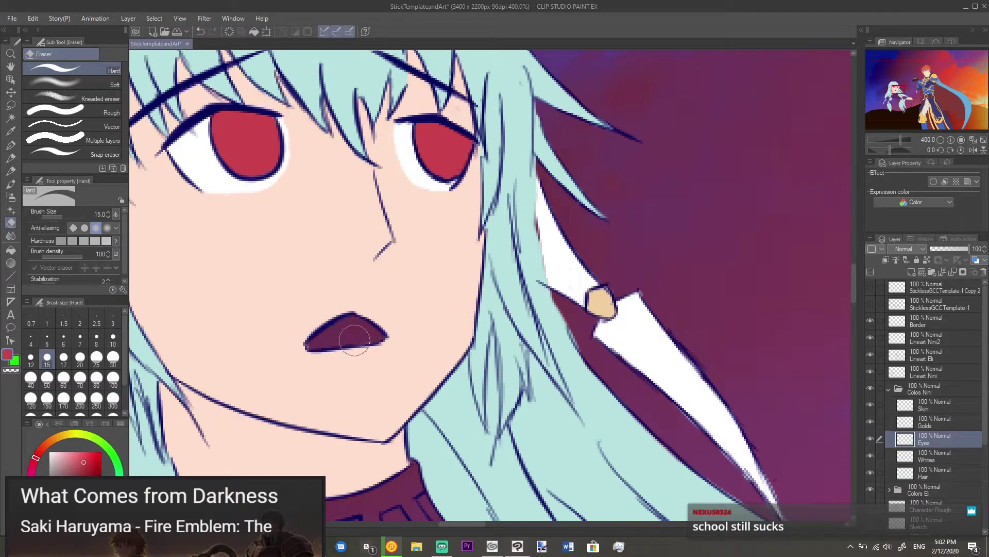
key(p)
mouse_move(356, 332)
mouse_down()
mouse_move(316, 347)
mouse_move(334, 331)
mouse_move(361, 331)
mouse_up()
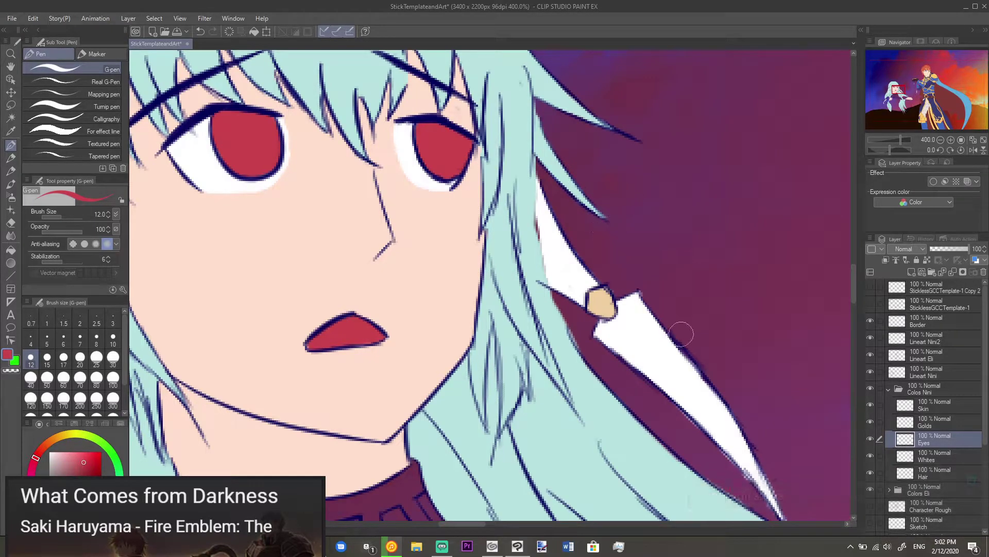
Step: Draw a dark navy line where the hair meets the upper ribbon on the Lineart Nini layer, with stabilization 100
click(907, 371)
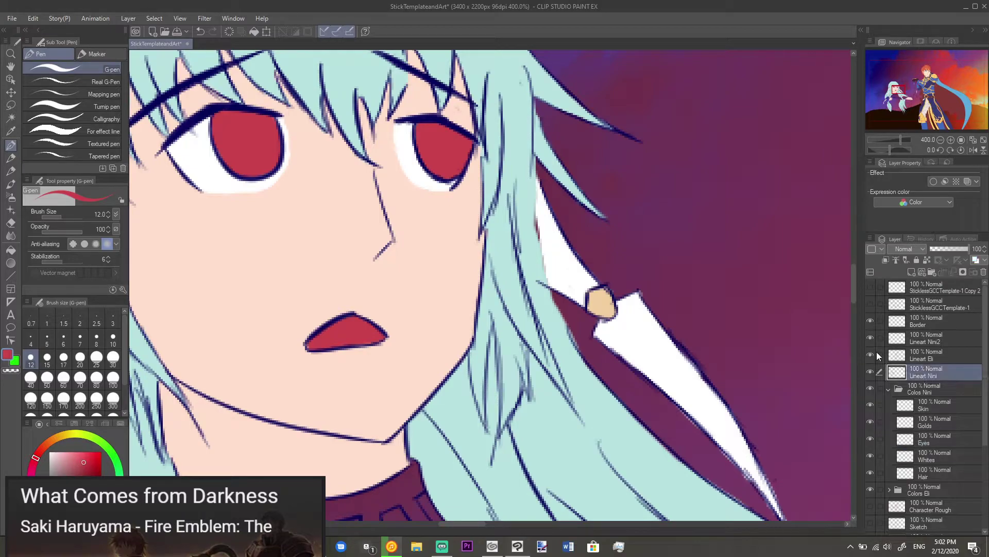
alt+click(211, 110)
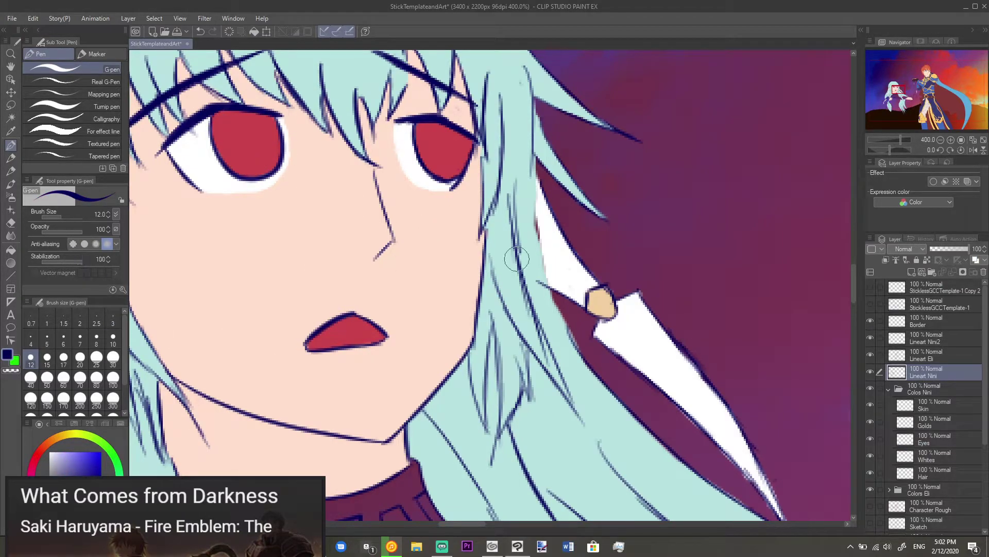
mouse_move(536, 174)
mouse_down()
mouse_move(537, 256)
mouse_move(550, 313)
mouse_up()
key(ctrl+z)
mouse_move(534, 175)
mouse_down()
mouse_move(540, 250)
mouse_move(564, 335)
mouse_up()
key(ctrl+z)
mouse_move(540, 177)
mouse_down()
mouse_move(557, 288)
mouse_move(580, 321)
mouse_move(553, 300)
mouse_move(584, 335)
mouse_move(557, 306)
mouse_move(588, 373)
mouse_up()
key(ctrl+z)
drag(562, 318, 581, 343)
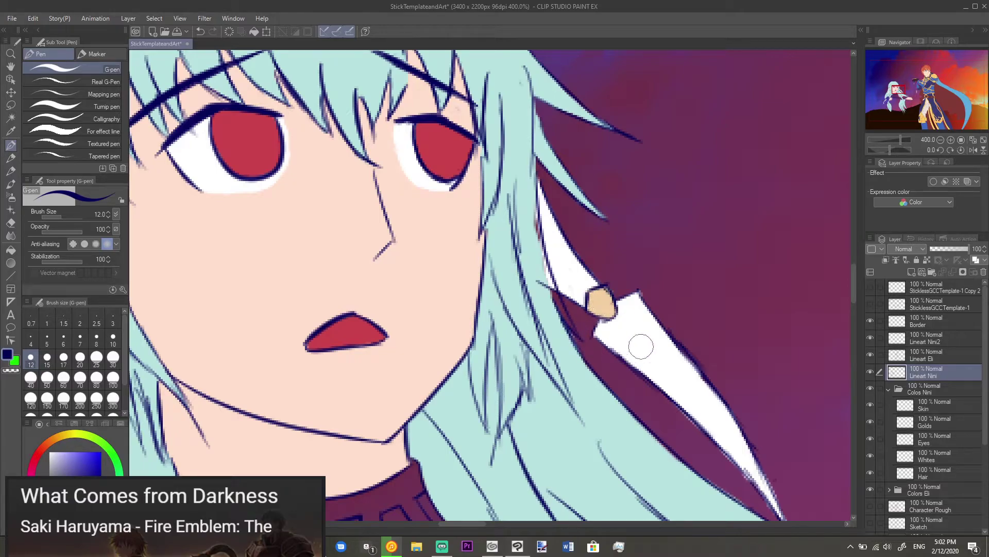
Step: Sample the light teal hair colour and erase the white spilling past the new hair line on the Whites layer
click(937, 444)
click(937, 473)
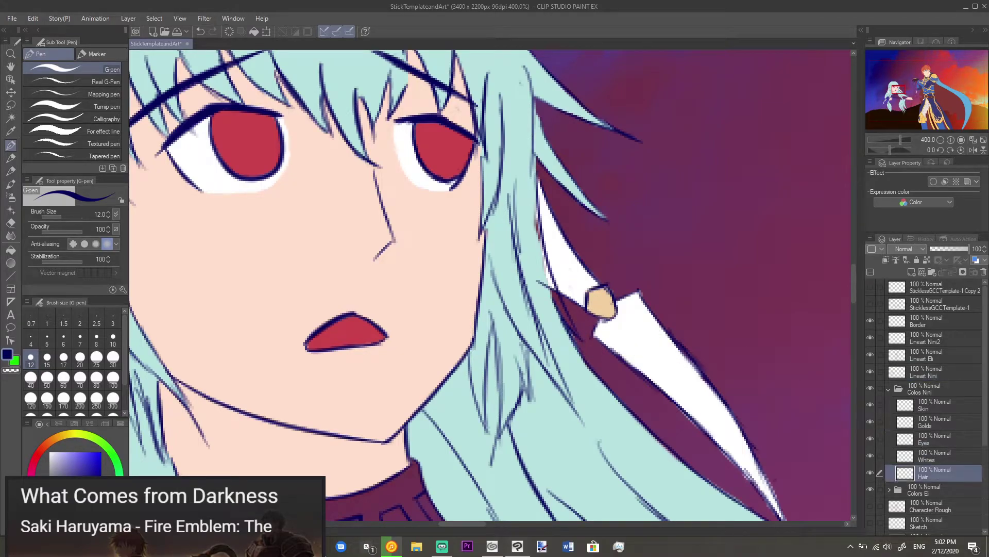
alt+click(541, 268)
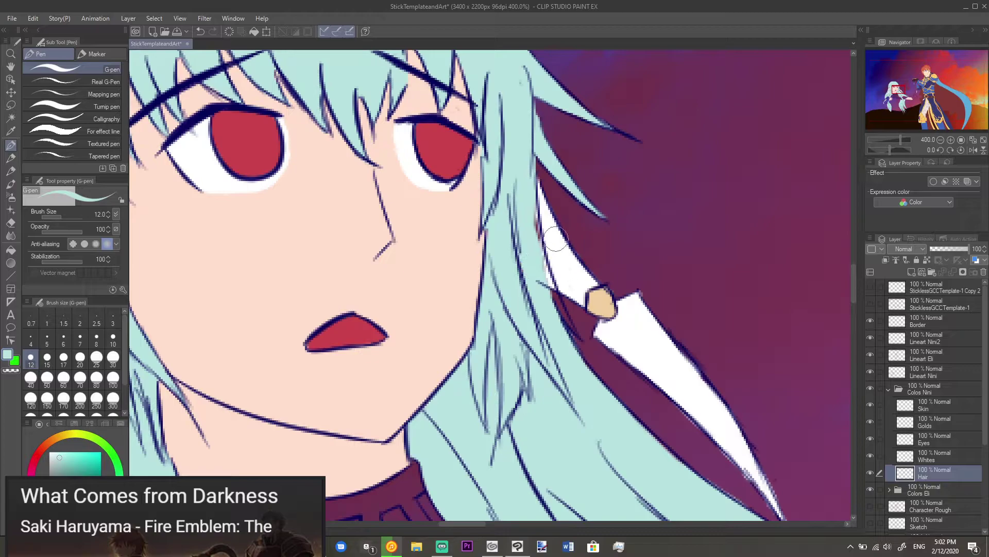
click(948, 456)
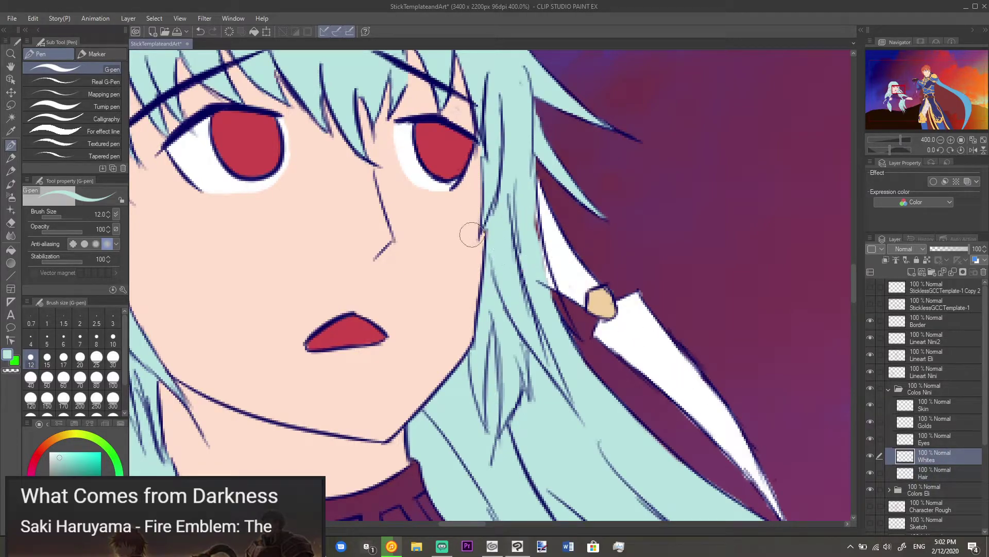
key(e)
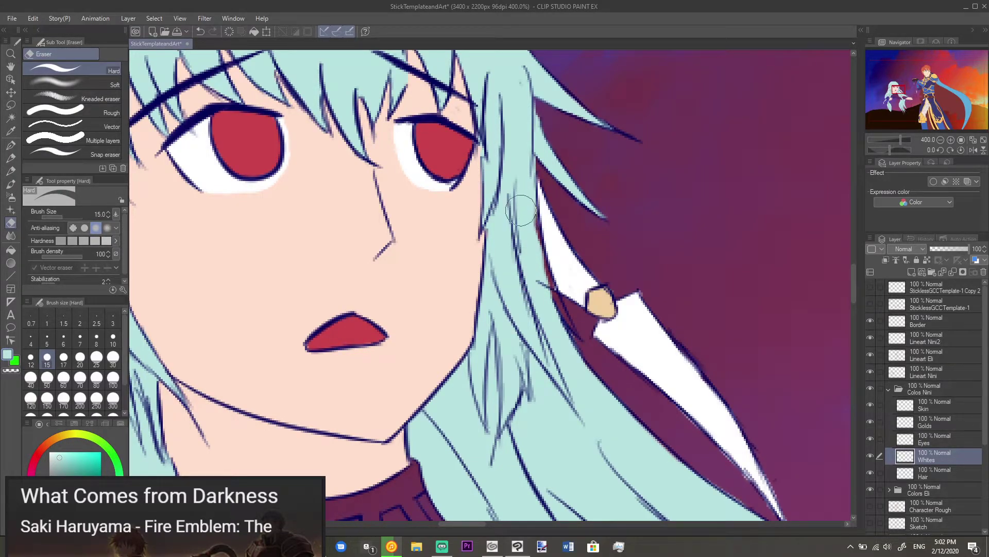
Step: Paint light teal into the gaps between the hair and the new line beside the ribbon on the Hair layer
key(p)
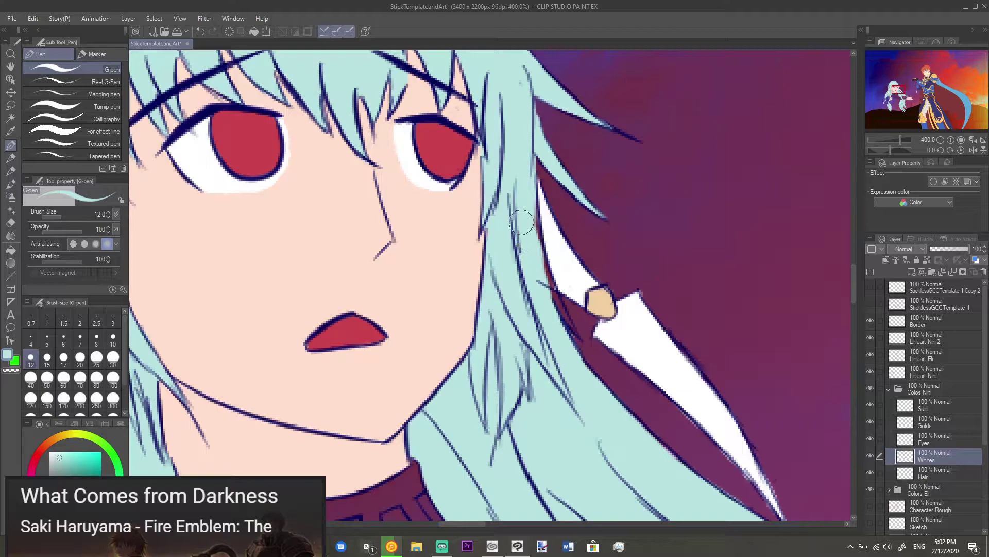
click(937, 474)
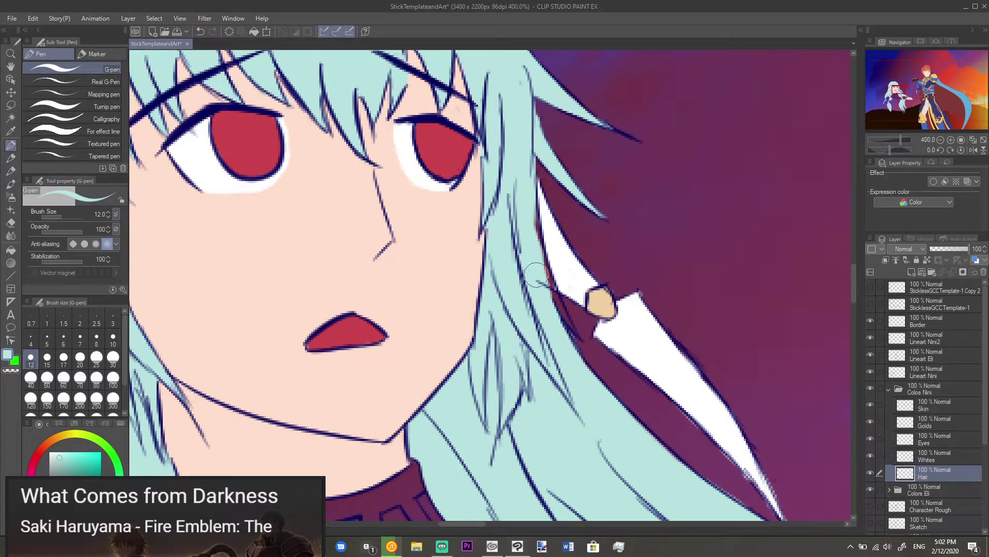
click(63, 260)
mouse_move(528, 227)
mouse_down()
mouse_move(524, 191)
mouse_move(541, 288)
mouse_move(552, 314)
mouse_move(549, 305)
mouse_move(575, 319)
mouse_move(562, 308)
mouse_move(575, 332)
mouse_move(551, 278)
mouse_up()
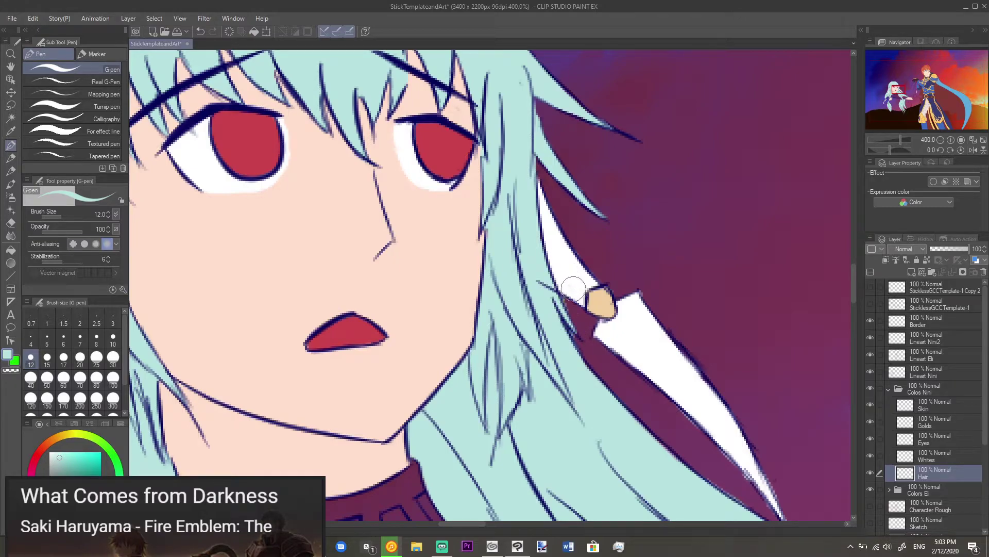
Step: Erase the stray end of the upper ribbon's lower line where it crosses into the hair on the Lineart Nini layer
key(e)
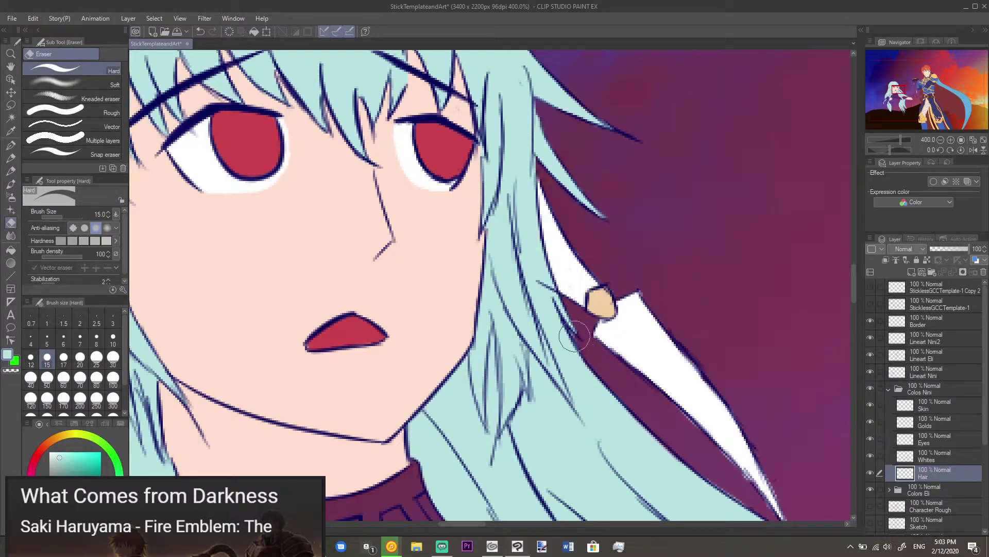
key(p)
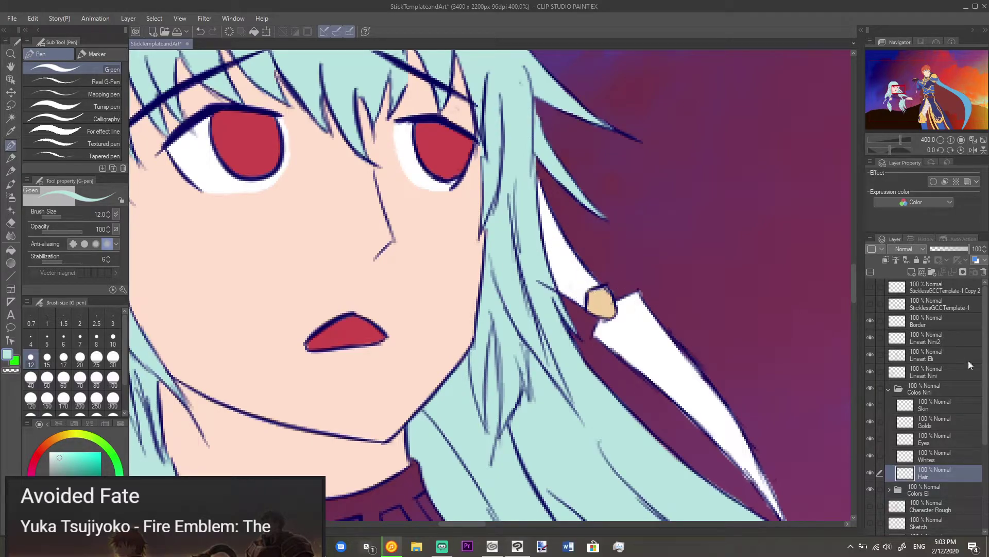
click(936, 372)
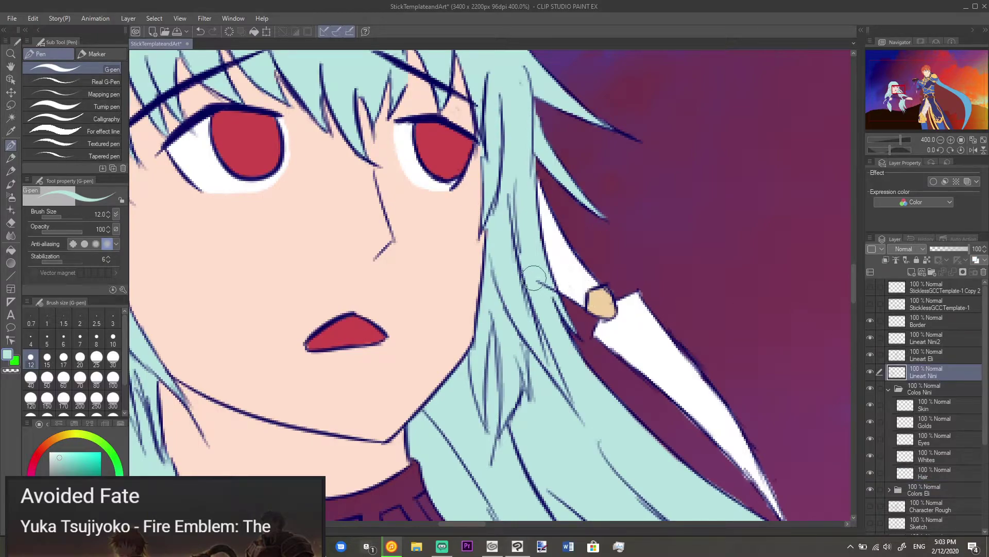
key(e)
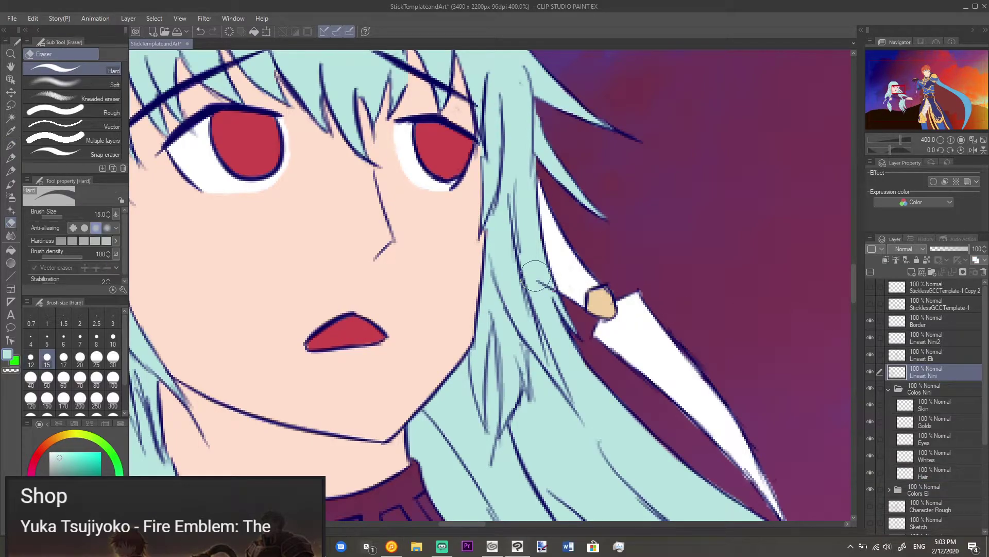
mouse_move(536, 278)
mouse_down()
mouse_move(574, 271)
mouse_move(576, 280)
mouse_move(589, 261)
mouse_up()
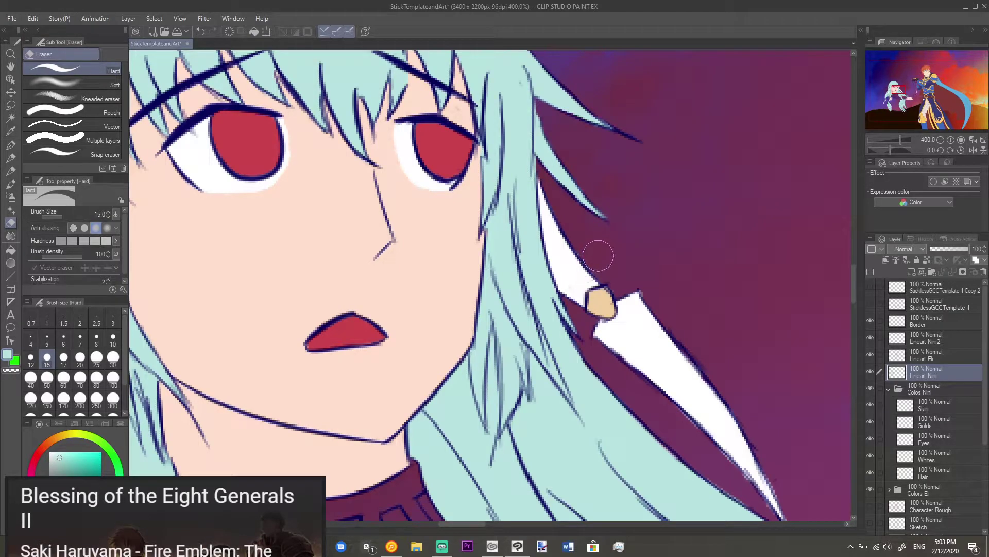
key(p)
key(e)
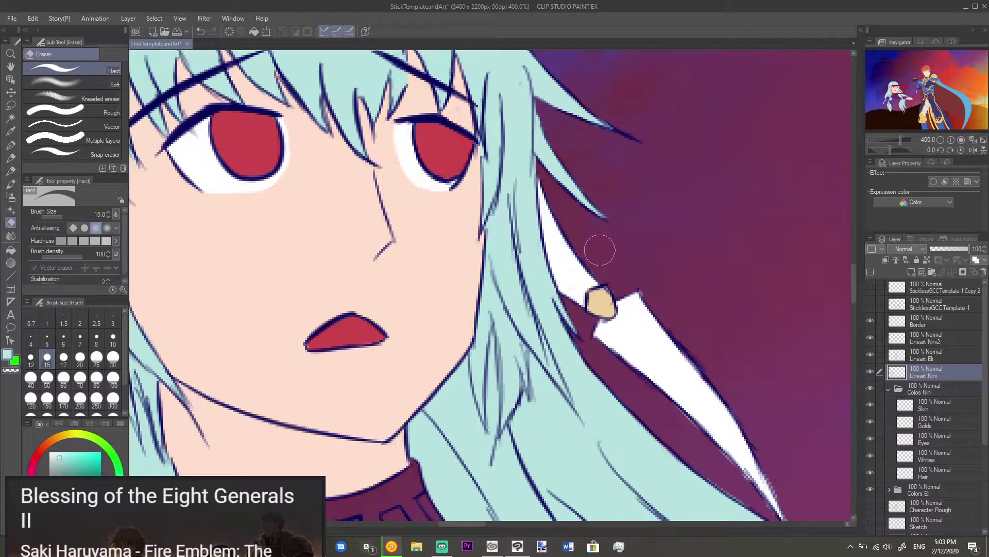
click(939, 453)
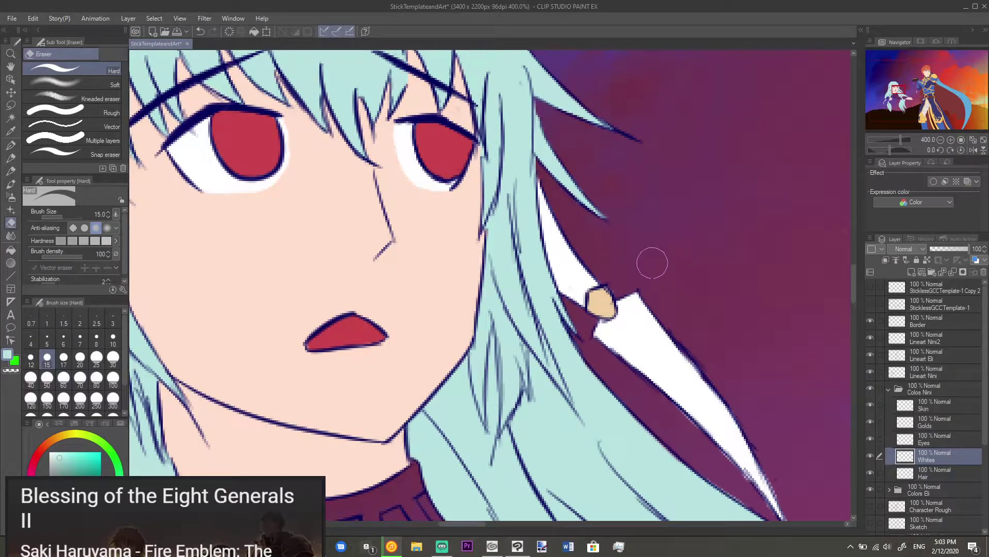
key(p)
Step: Group the Character Rough and Sketch layers into a new folder below Colors Eli and collapse it
scroll(649, 262, down, 3)
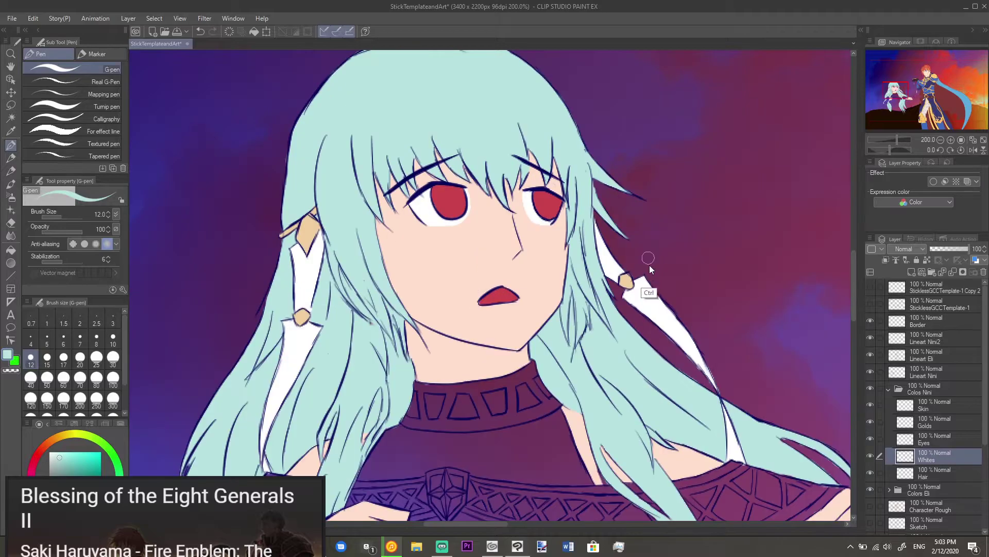
drag(609, 386, 618, 219)
scroll(655, 319, down, 2)
drag(676, 328, 318, 310)
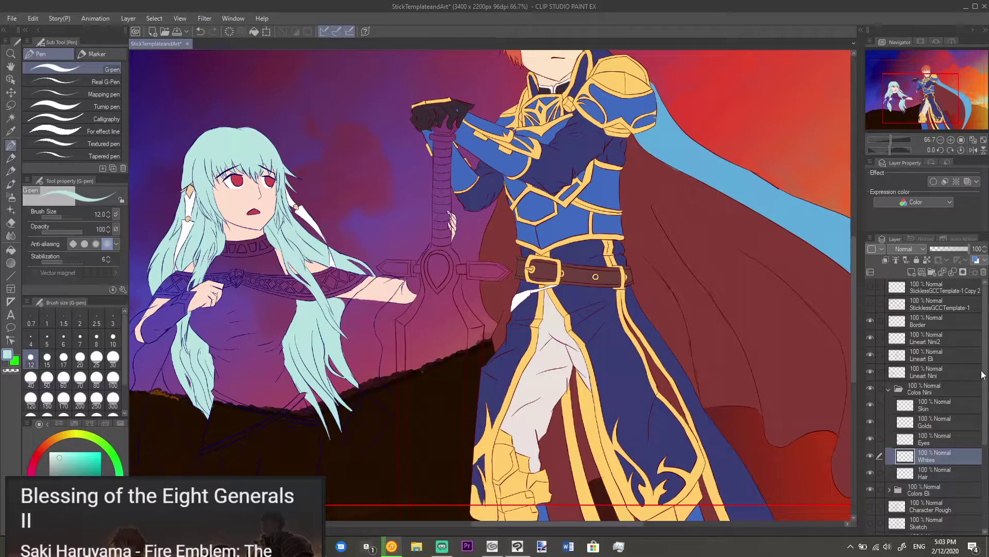
scroll(982, 375, down, 3)
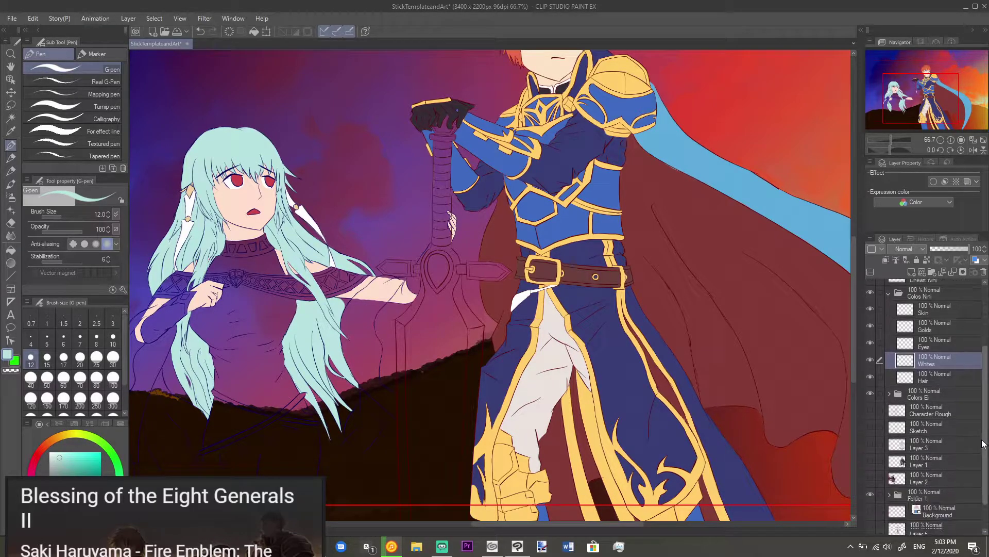
click(913, 425)
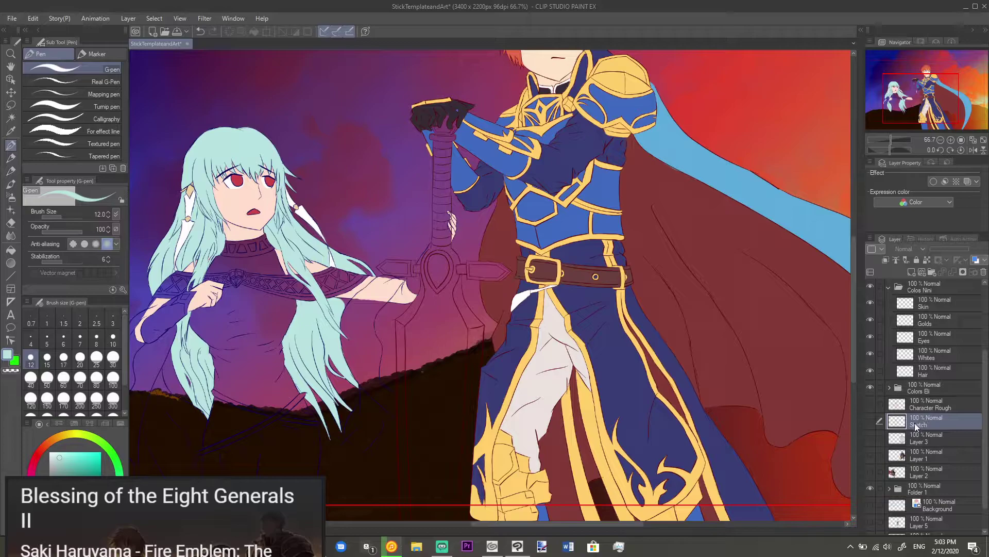
click(923, 408)
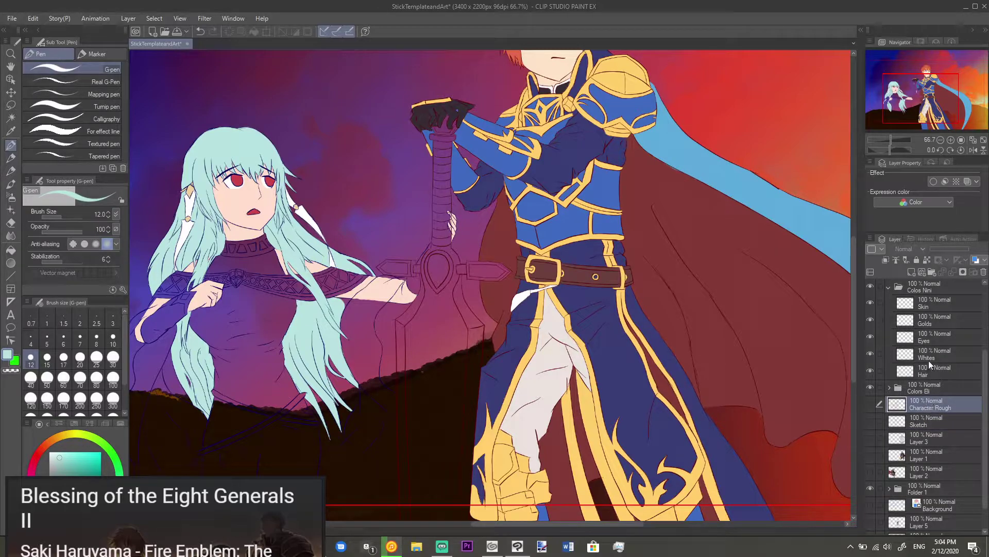
click(912, 271)
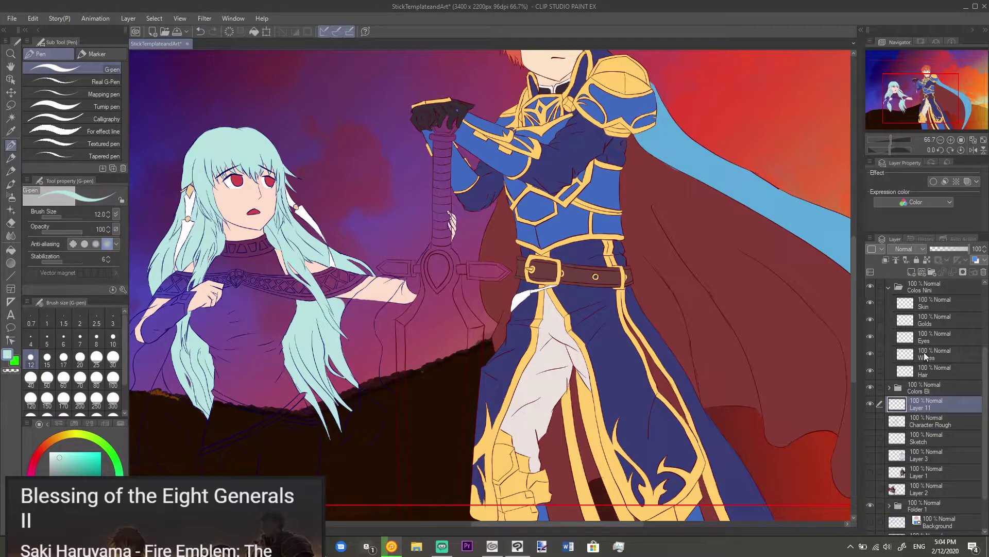
key(ctrl+z)
click(930, 272)
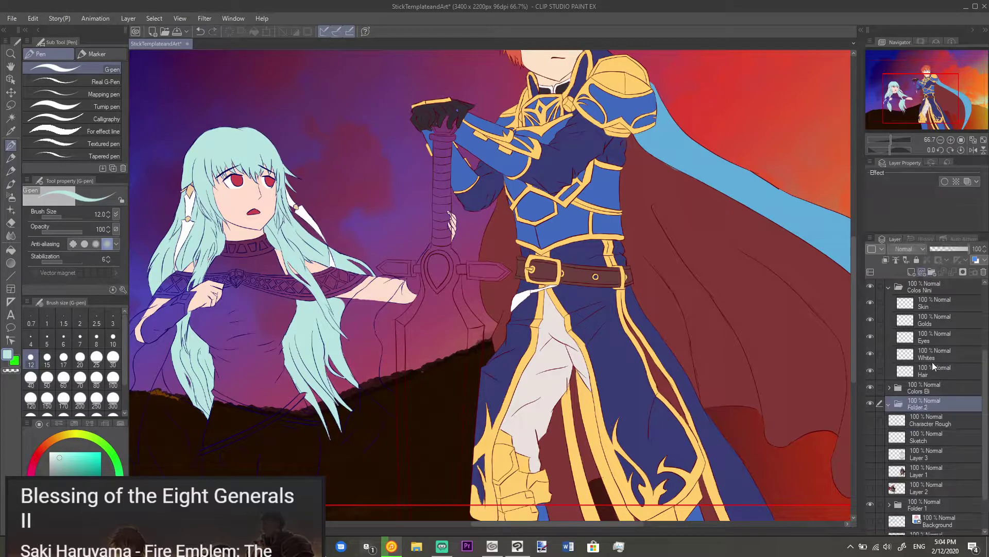
mouse_move(934, 414)
mouse_down()
mouse_move(946, 404)
mouse_move(929, 434)
mouse_move(932, 419)
mouse_up()
click(889, 404)
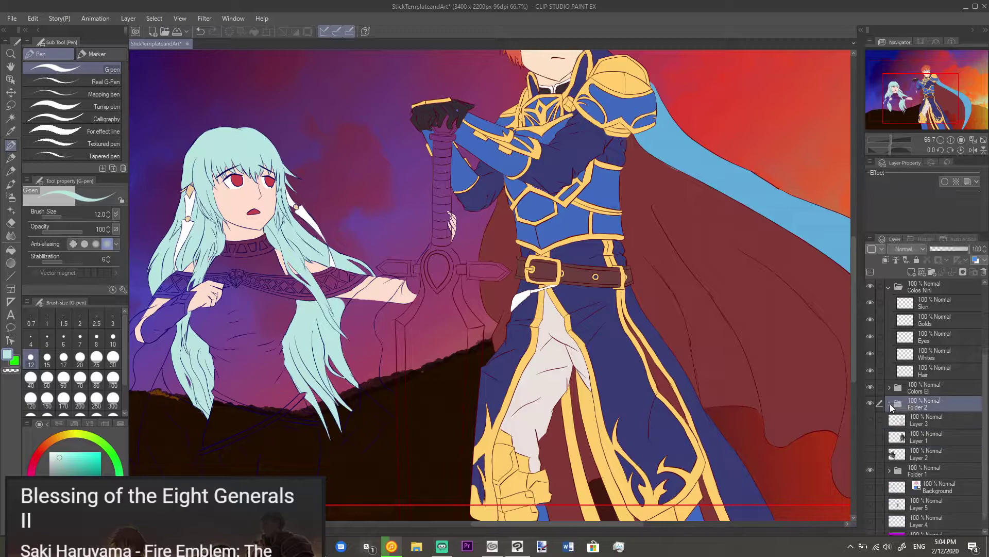
Step: Hide the background in Folder 1 and show the girl's reference artwork on Layer 3 to compare her outfit
click(871, 469)
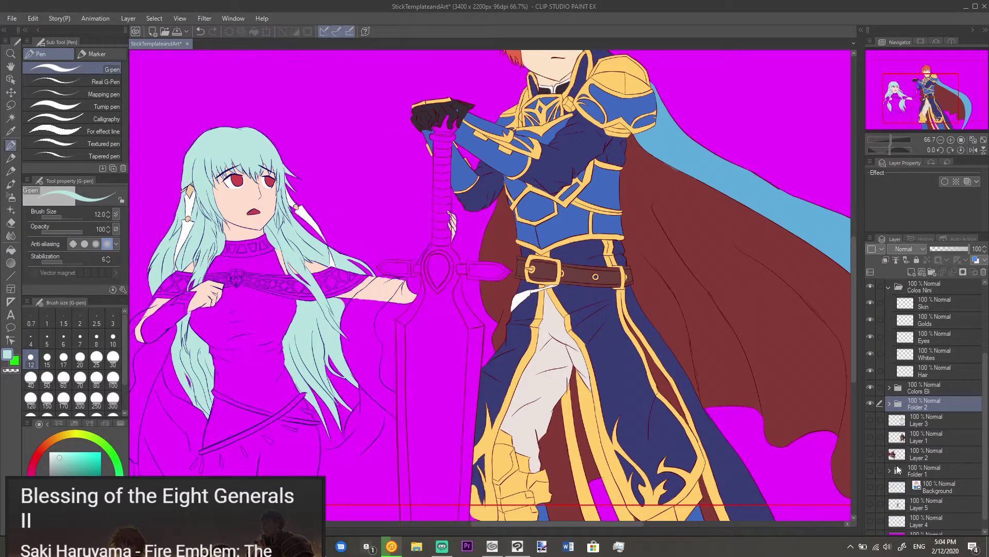
click(870, 420)
scroll(647, 227, down, 1)
drag(749, 211, 646, 261)
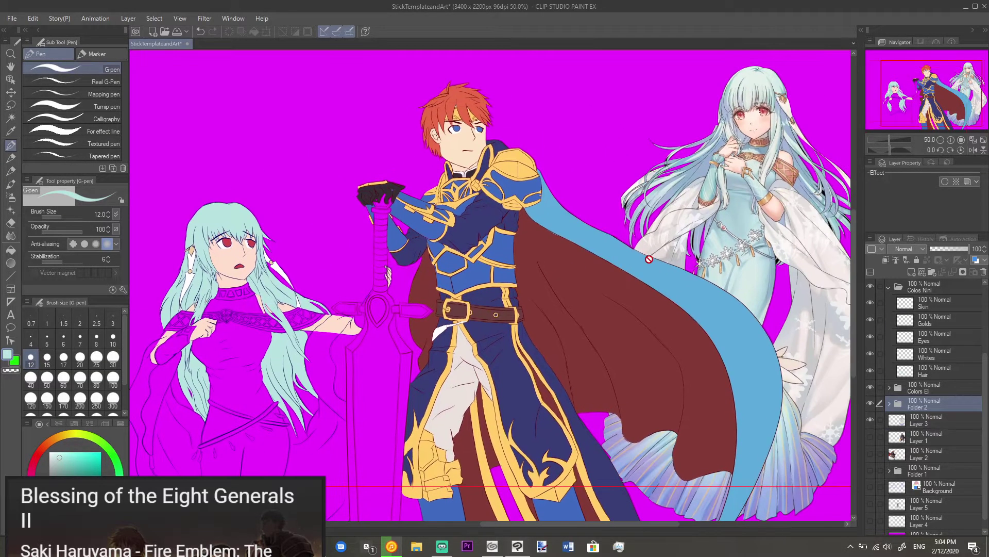
scroll(694, 232, up, 4)
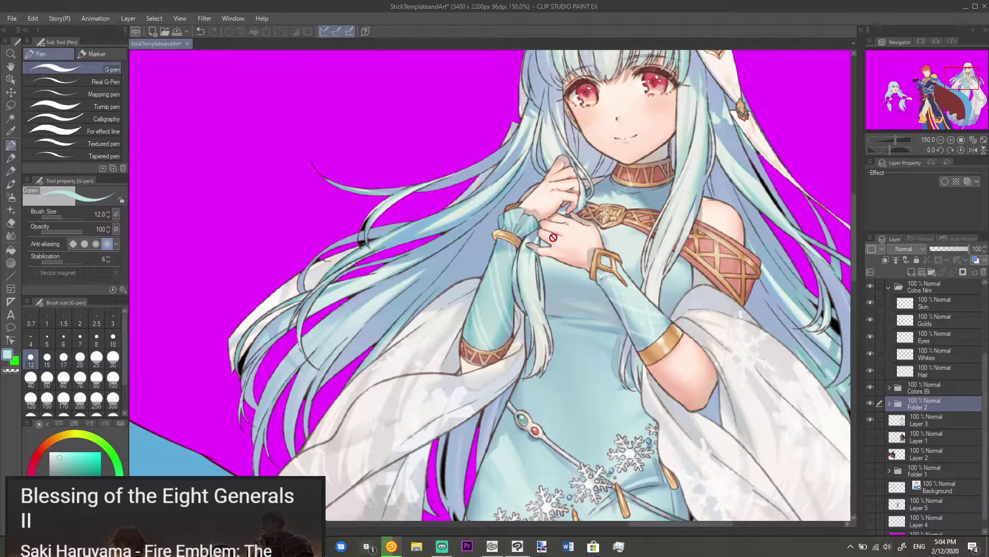
scroll(624, 258, down, 3)
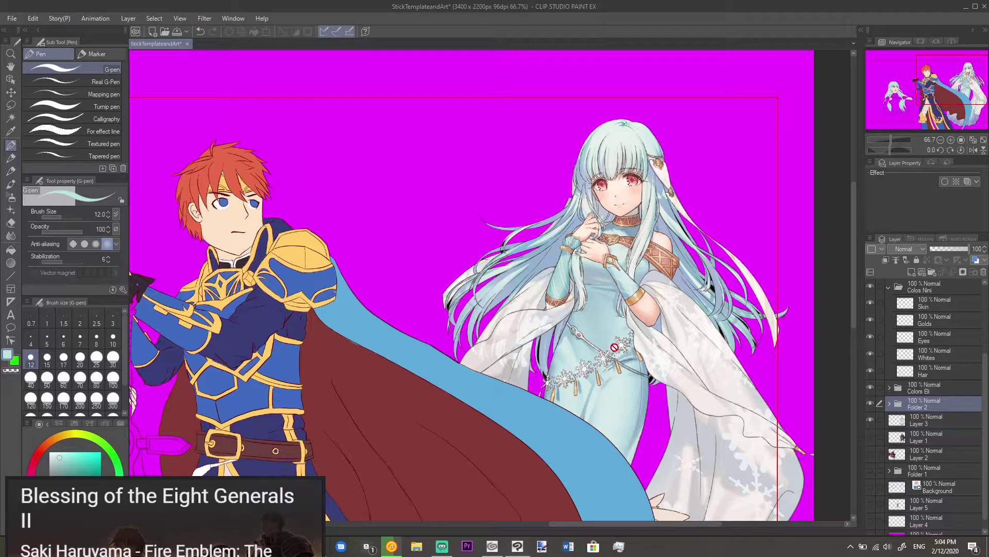
drag(588, 322, 638, 302)
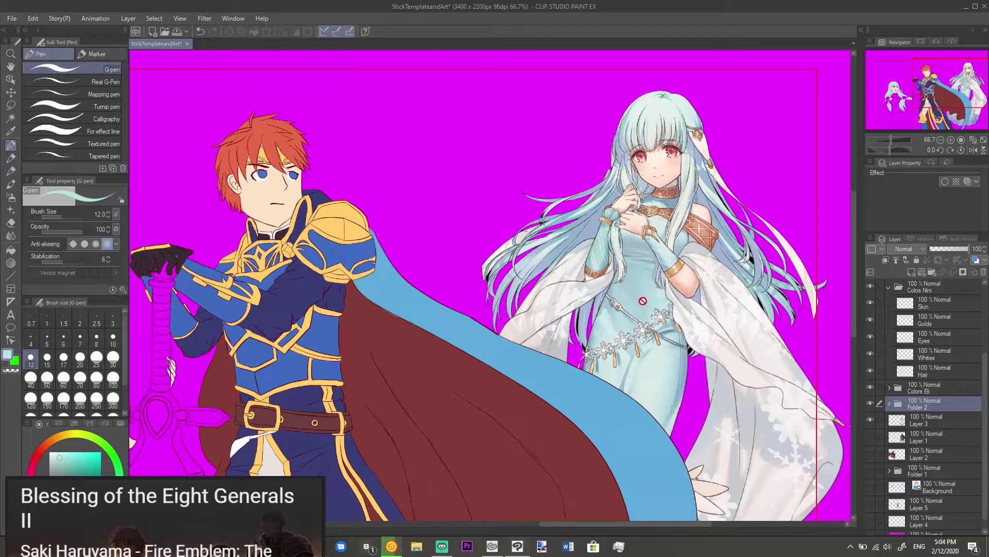
mouse_move(384, 416)
mouse_down()
mouse_move(590, 318)
mouse_move(741, 283)
mouse_up()
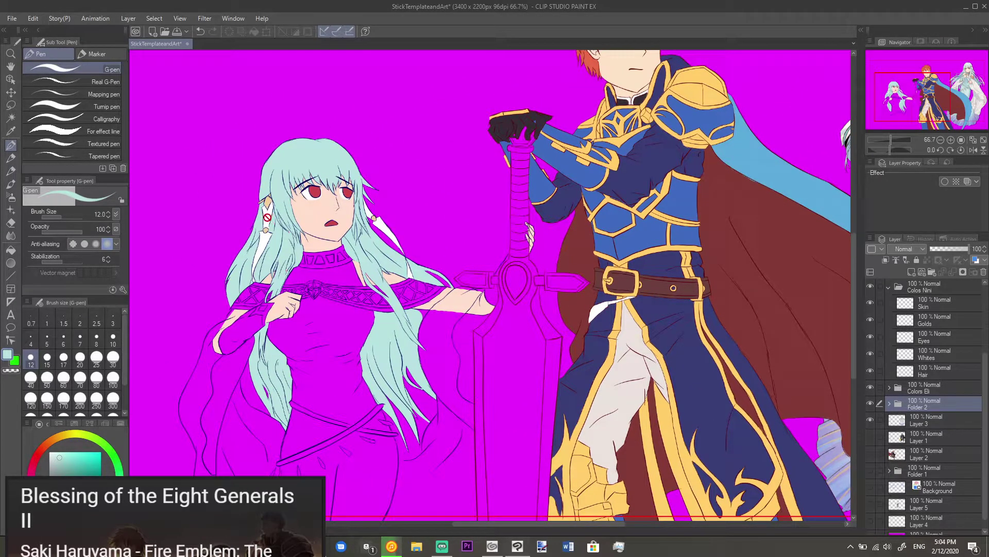
Step: Fill the girl's long diagonal belt with bright green on the Whites layer, trimming the overflow at its upper end
click(928, 359)
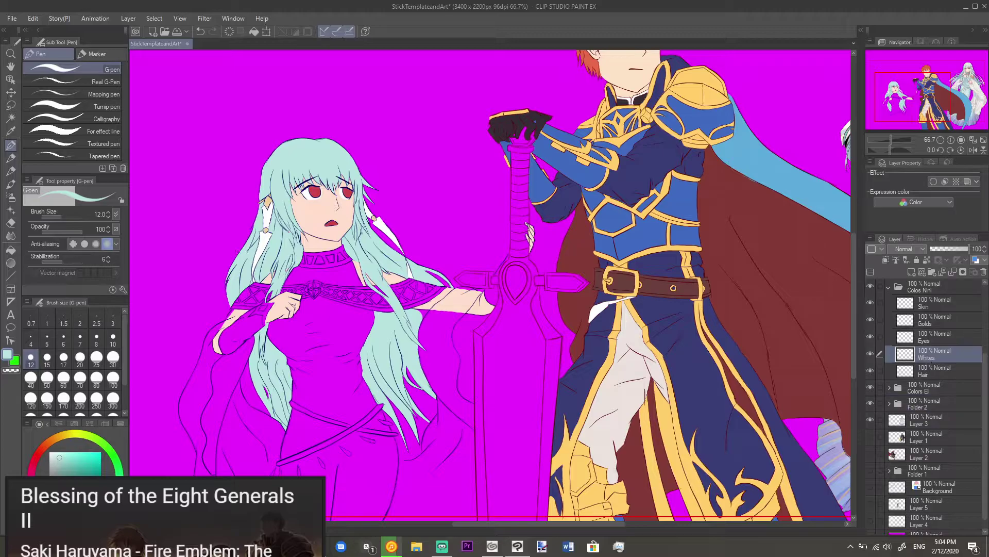
alt+click(267, 212)
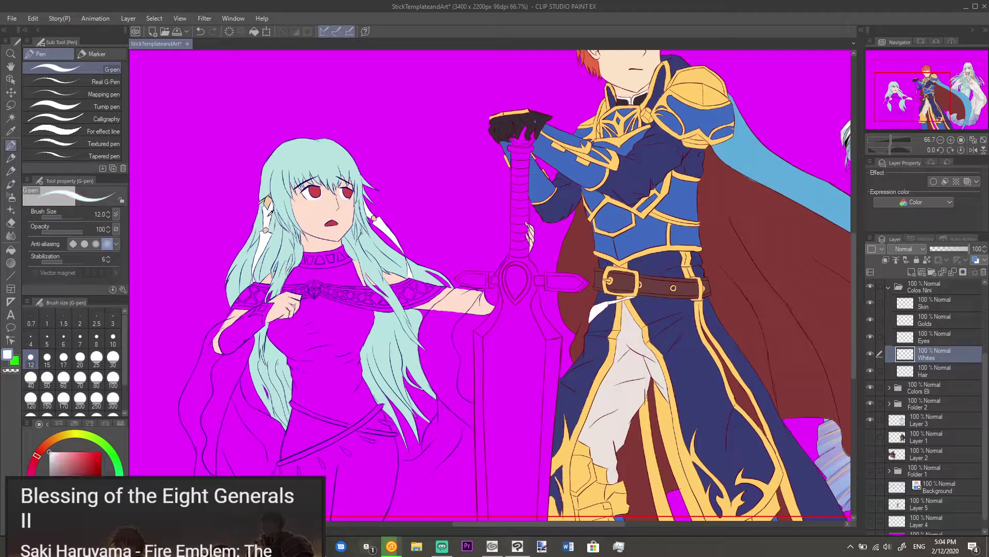
click(14, 361)
scroll(375, 428, up, 3)
mouse_move(379, 426)
mouse_down()
mouse_move(545, 303)
mouse_move(541, 285)
mouse_move(575, 263)
mouse_up()
scroll(551, 278, up, 2)
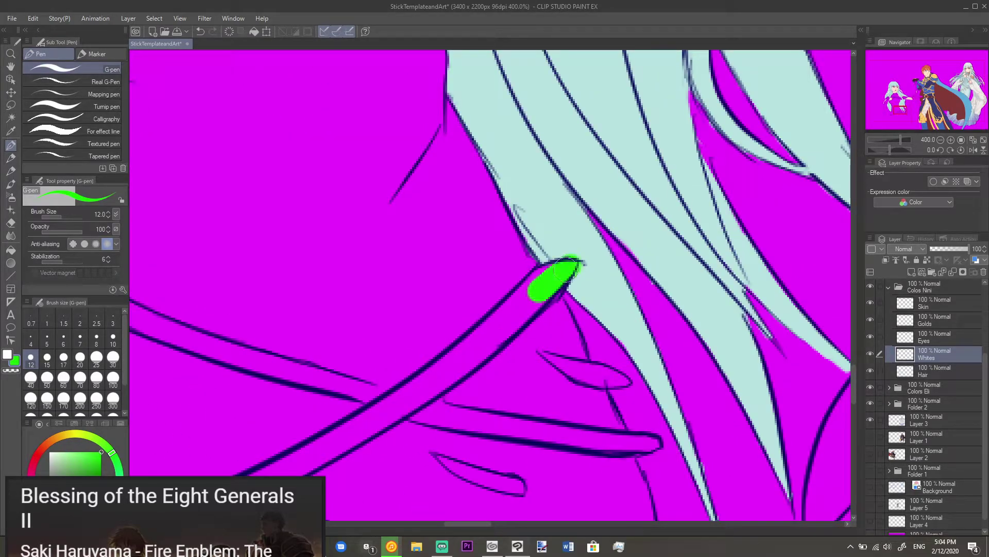
key(e)
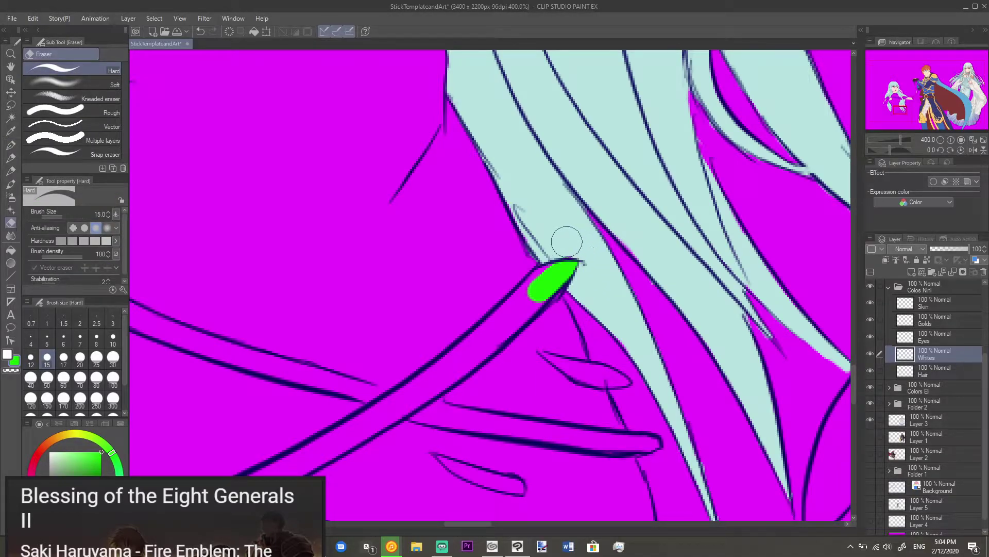
key(p)
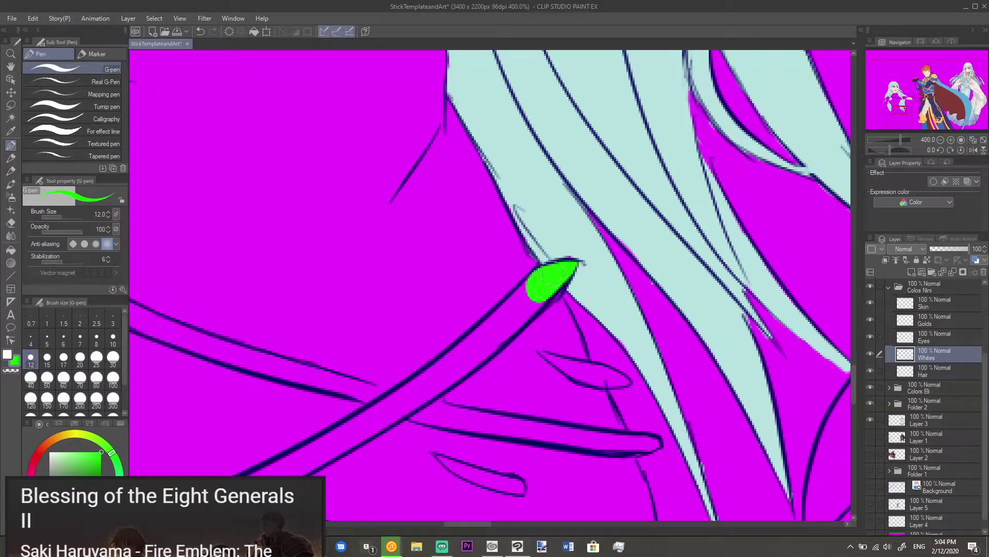
mouse_move(539, 282)
mouse_down()
mouse_move(438, 384)
mouse_move(557, 272)
mouse_up()
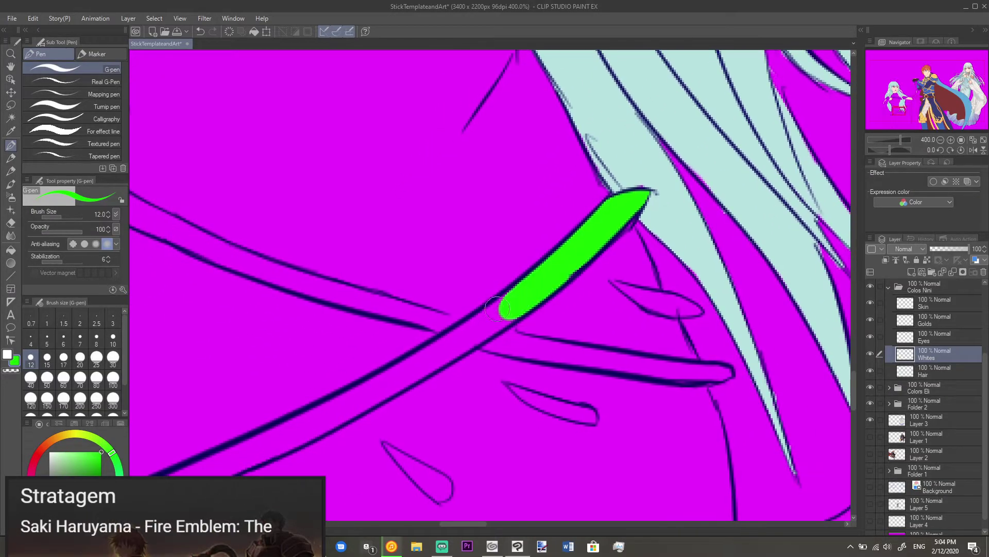
mouse_move(509, 312)
mouse_down()
mouse_move(458, 340)
mouse_move(493, 321)
mouse_move(487, 328)
mouse_move(326, 416)
mouse_move(503, 307)
mouse_move(511, 291)
mouse_move(493, 299)
mouse_move(514, 283)
mouse_move(388, 350)
mouse_up()
mouse_move(433, 317)
mouse_down()
mouse_move(342, 357)
mouse_move(375, 351)
mouse_move(331, 379)
mouse_move(316, 378)
mouse_move(335, 368)
mouse_move(282, 384)
mouse_move(323, 366)
mouse_move(316, 379)
mouse_move(197, 423)
mouse_move(288, 402)
mouse_move(361, 280)
mouse_up()
Step: Fill the five teardrop pendants under the lower and middle part of the diagonal belt with bright green on the Whites layer
mouse_move(249, 333)
mouse_down()
mouse_move(229, 364)
mouse_move(243, 364)
mouse_move(243, 340)
mouse_move(261, 320)
mouse_up()
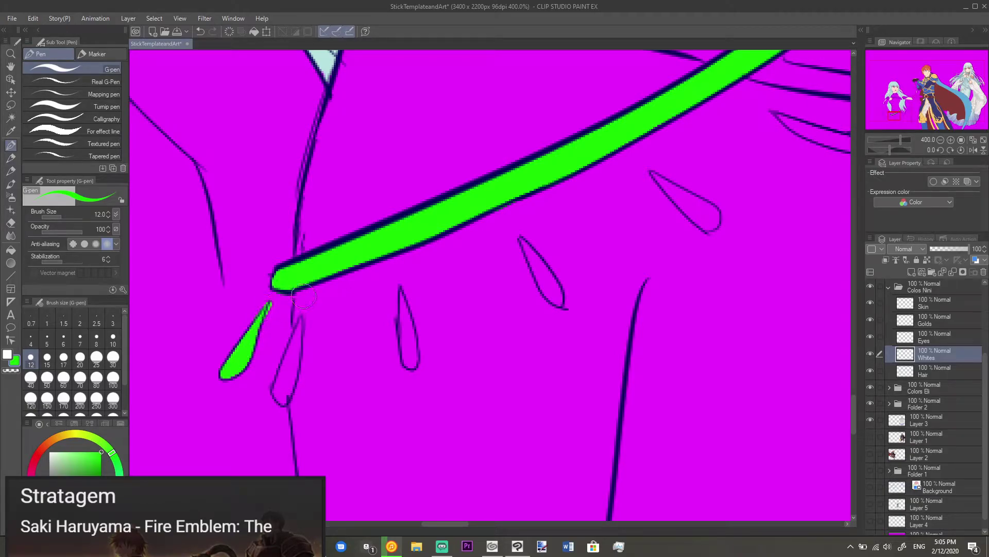
key(e)
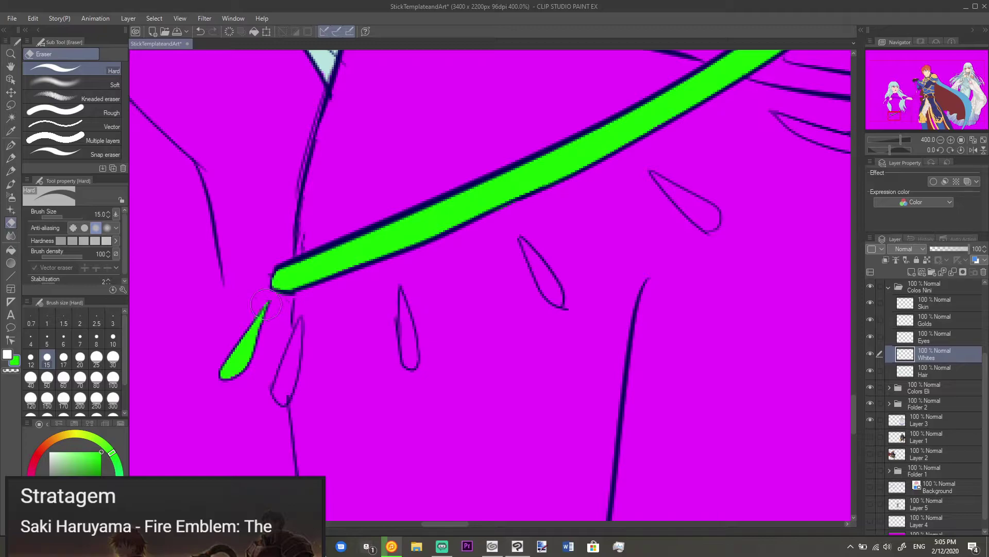
key(p)
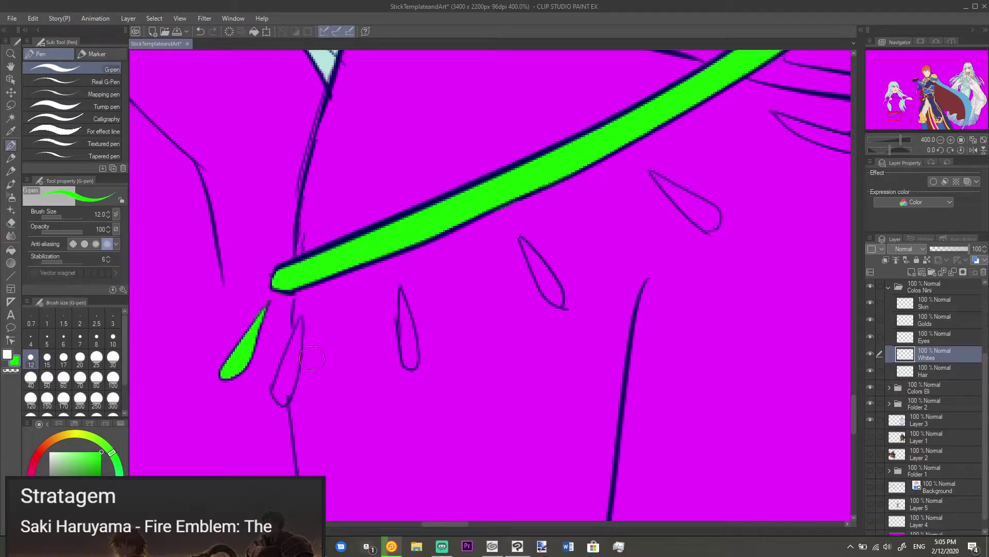
mouse_move(288, 360)
mouse_down()
mouse_move(280, 402)
mouse_move(303, 318)
mouse_move(294, 364)
mouse_up()
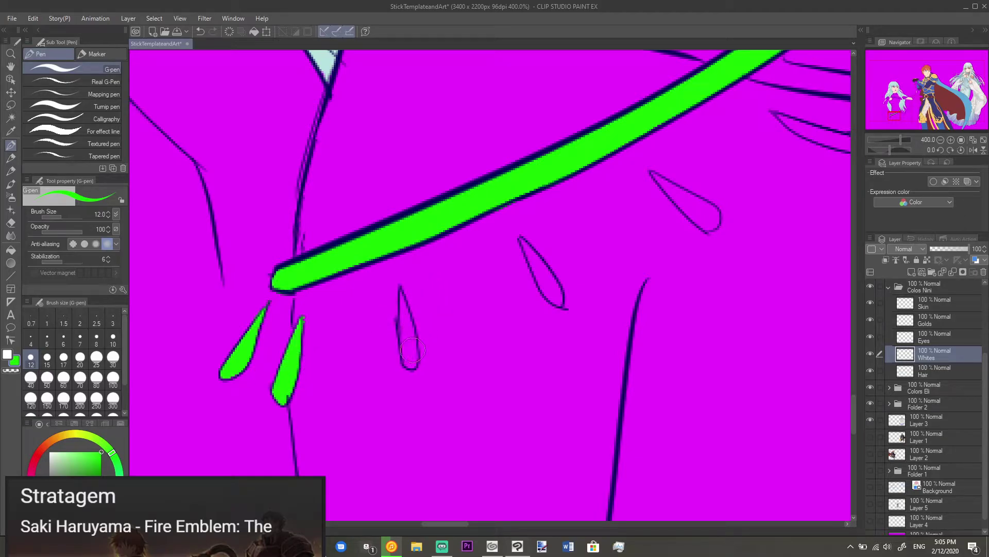
drag(405, 347, 406, 361)
drag(416, 360, 404, 303)
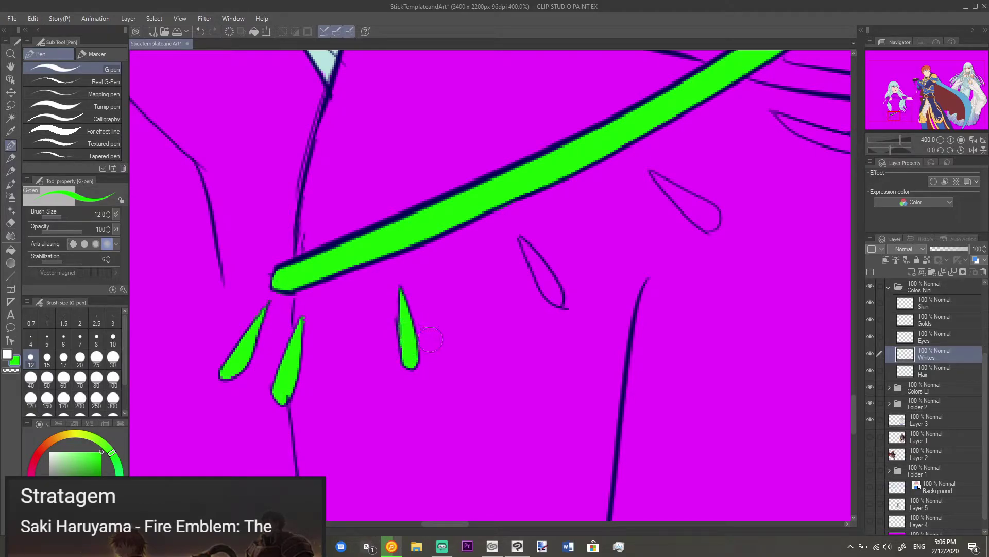
mouse_move(543, 278)
mouse_down()
mouse_move(541, 291)
mouse_move(557, 298)
mouse_move(522, 245)
mouse_up()
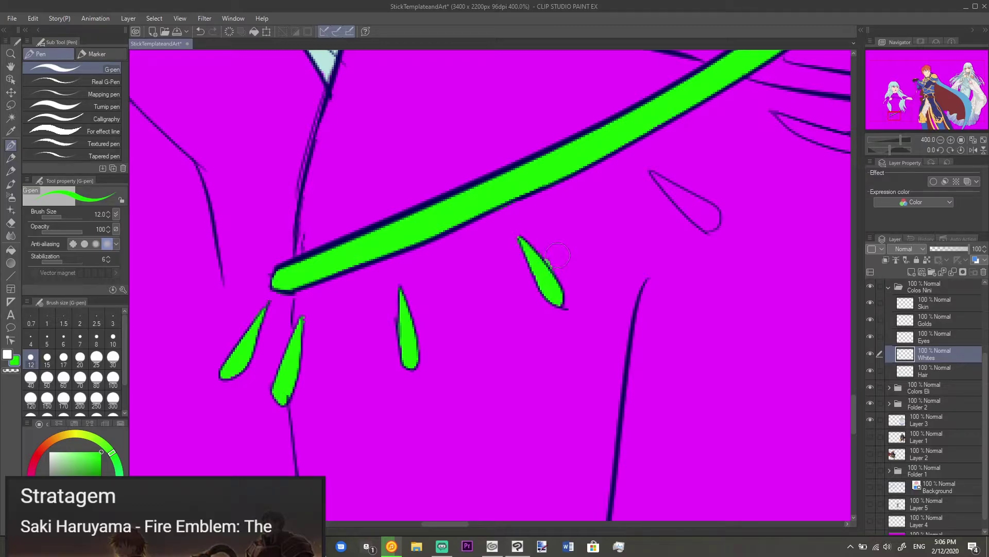
mouse_move(702, 226)
mouse_down()
mouse_move(707, 209)
mouse_move(675, 195)
mouse_up()
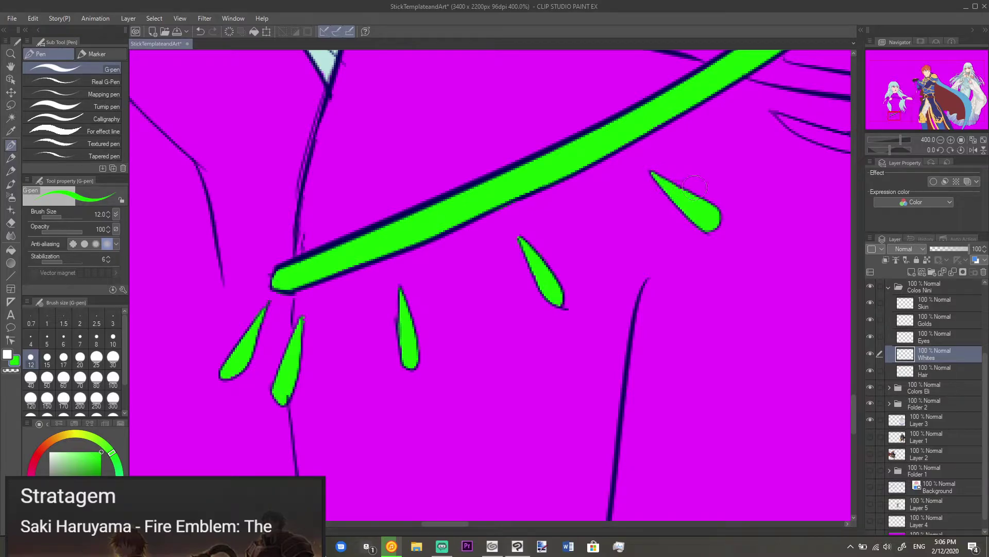
Step: Fill the two remaining pendants near the diagonal belt's upper end with the same bright green
drag(757, 178, 565, 318)
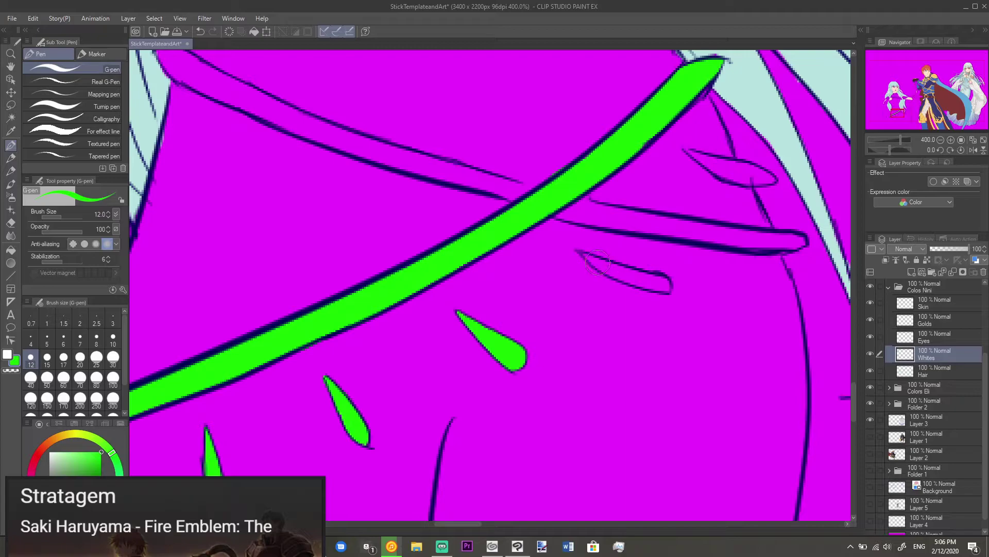
mouse_move(599, 268)
mouse_down()
mouse_move(621, 277)
mouse_move(600, 270)
mouse_move(647, 276)
mouse_up()
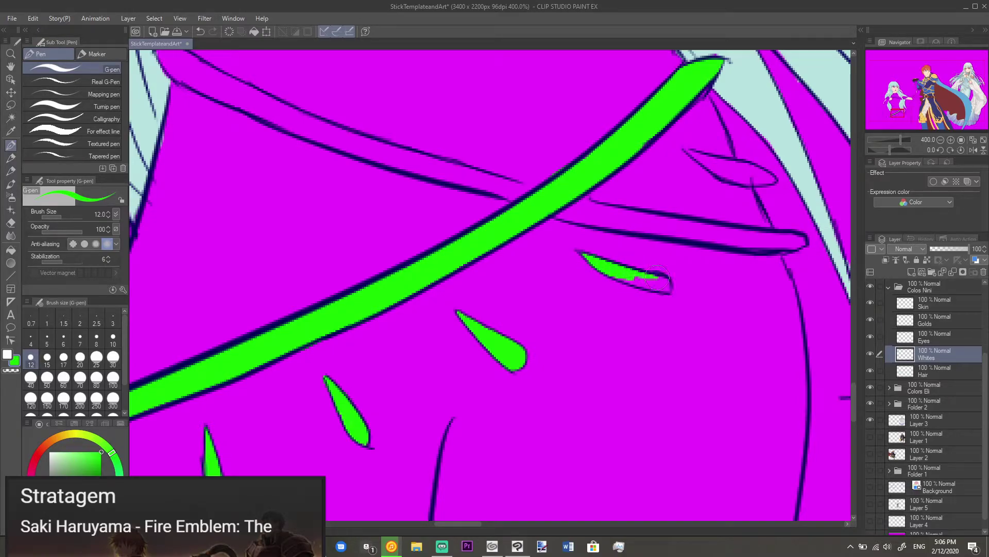
drag(665, 291, 634, 276)
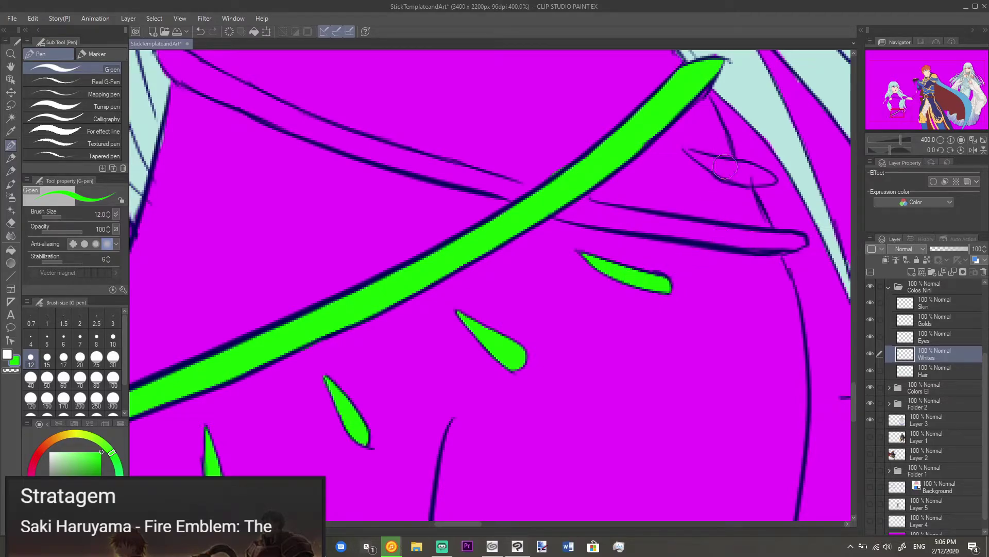
drag(709, 164, 725, 175)
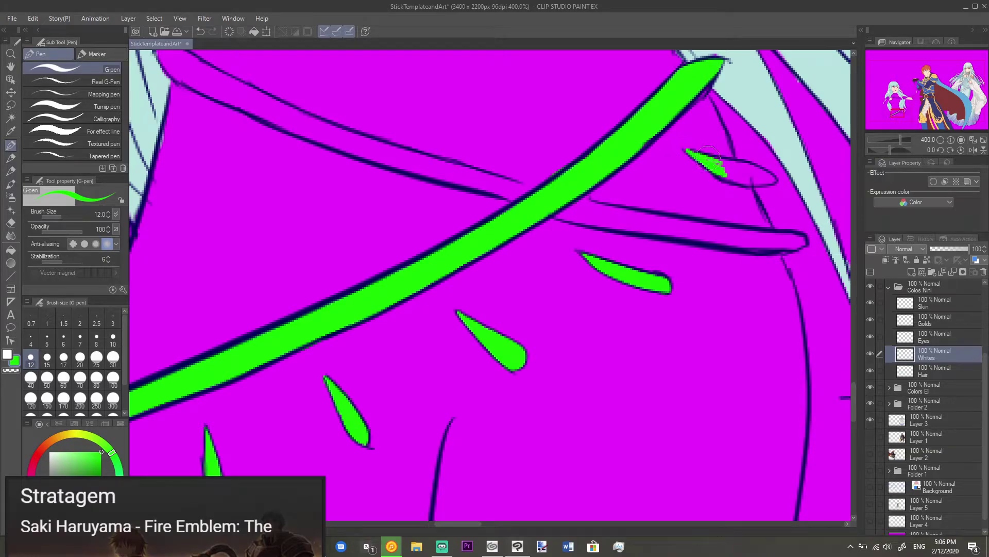
mouse_move(723, 160)
mouse_down()
mouse_move(772, 182)
mouse_move(740, 184)
mouse_move(760, 184)
mouse_move(722, 173)
mouse_move(752, 176)
mouse_up()
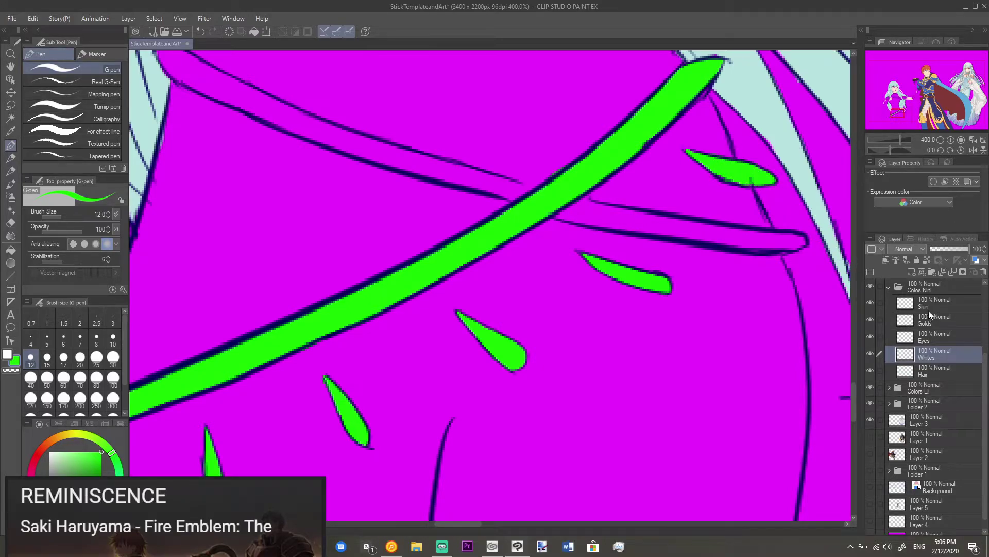
Step: Erase the hip line's stray end where it runs into the uppermost pendant on the Lineart Nini layer
scroll(936, 309, up, 4)
click(908, 335)
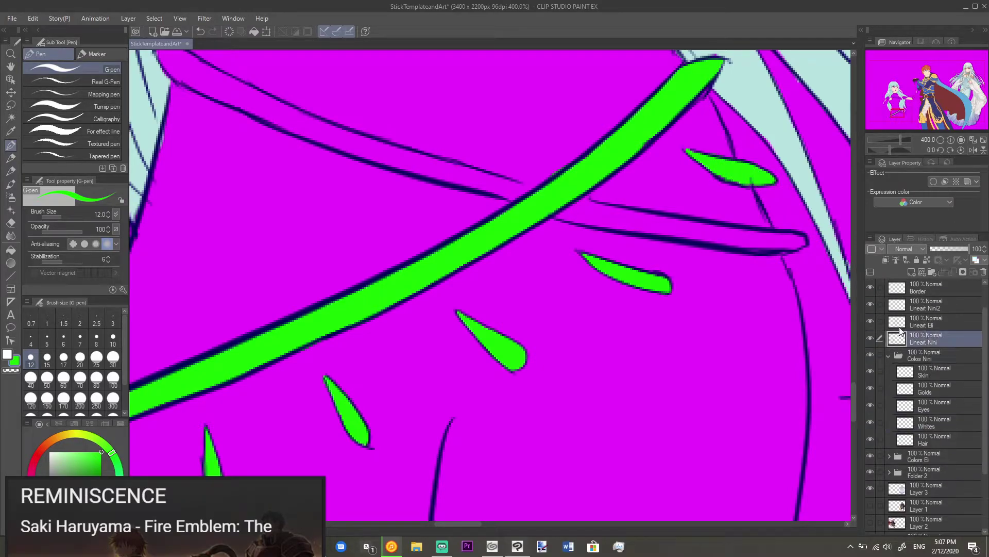
key(e)
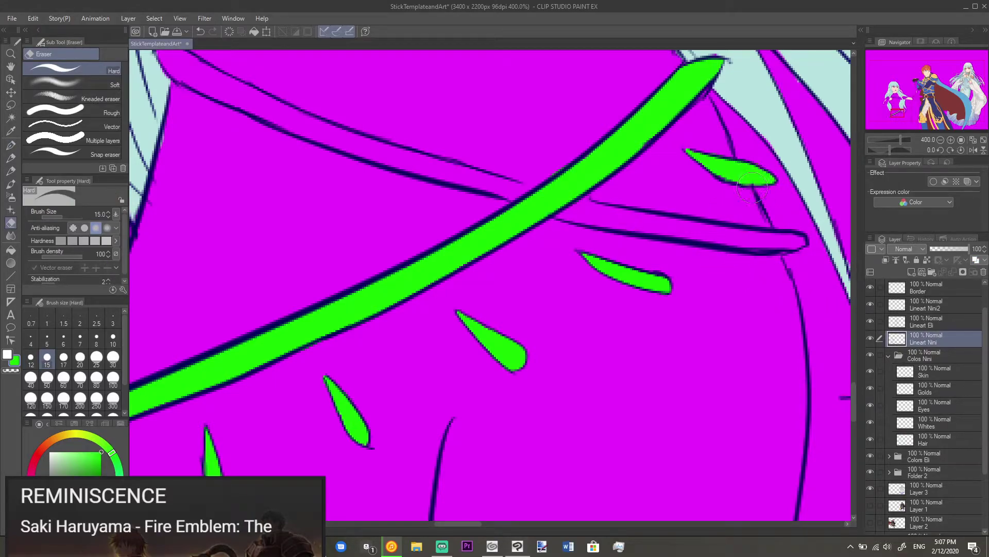
key(p)
drag(799, 242, 800, 243)
key(ctrl+z)
Step: Fill the short right-hand section of the crossing belt with bright green on the Whites layer, trimming overflow along its upper edge
click(924, 422)
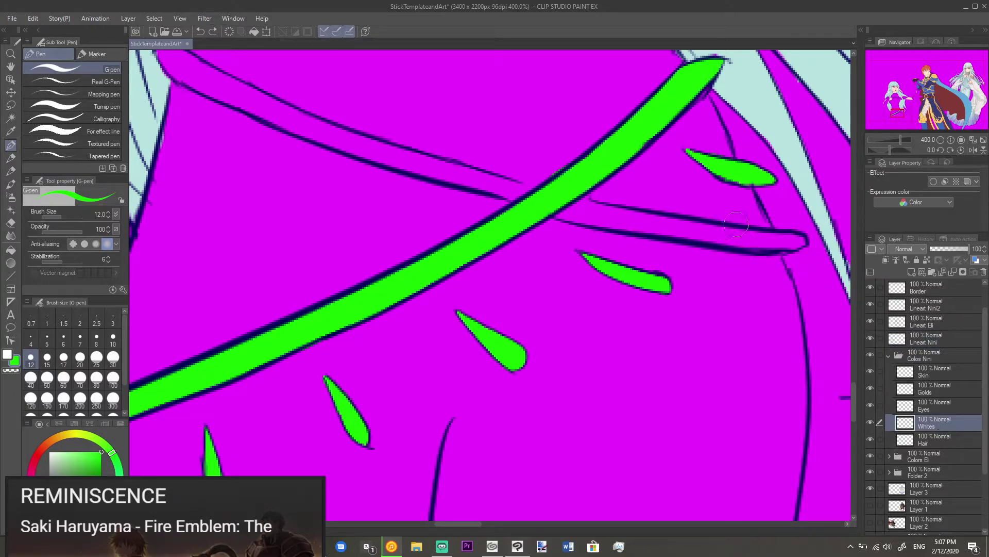
mouse_move(796, 248)
mouse_down()
mouse_move(734, 237)
mouse_move(744, 244)
mouse_move(751, 241)
mouse_move(703, 229)
mouse_move(734, 231)
mouse_move(724, 228)
mouse_move(704, 237)
mouse_move(688, 232)
mouse_move(709, 223)
mouse_move(662, 228)
mouse_move(673, 228)
mouse_move(654, 209)
mouse_move(660, 222)
mouse_move(711, 237)
mouse_move(678, 223)
mouse_move(713, 224)
mouse_up()
key(ctrl+z)
mouse_move(654, 208)
mouse_down()
mouse_move(681, 219)
mouse_move(628, 208)
mouse_move(661, 210)
mouse_move(684, 228)
mouse_move(651, 220)
mouse_move(686, 222)
mouse_move(666, 216)
mouse_move(674, 219)
mouse_move(663, 225)
mouse_move(644, 200)
mouse_move(665, 218)
mouse_move(611, 209)
mouse_move(623, 217)
mouse_move(614, 223)
mouse_move(677, 232)
mouse_up()
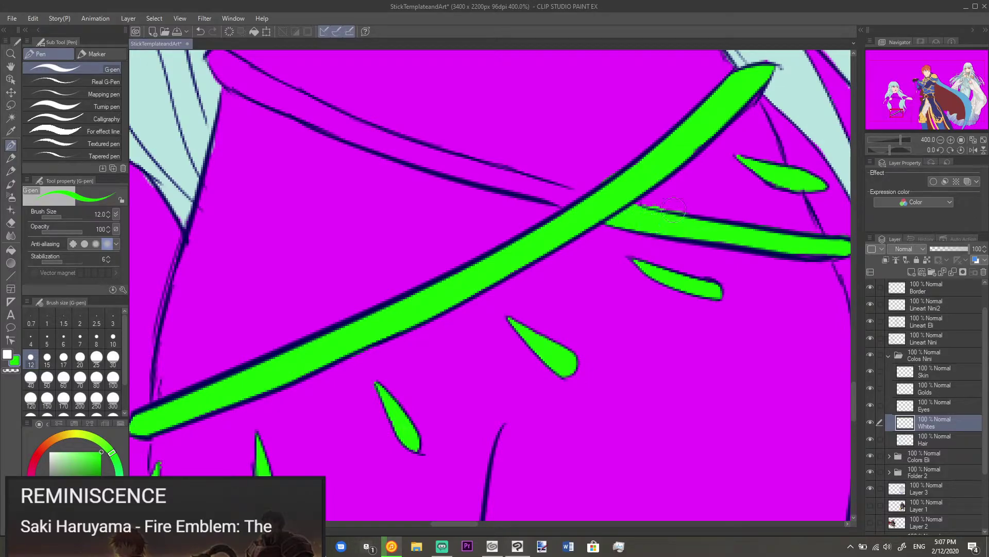
key(e)
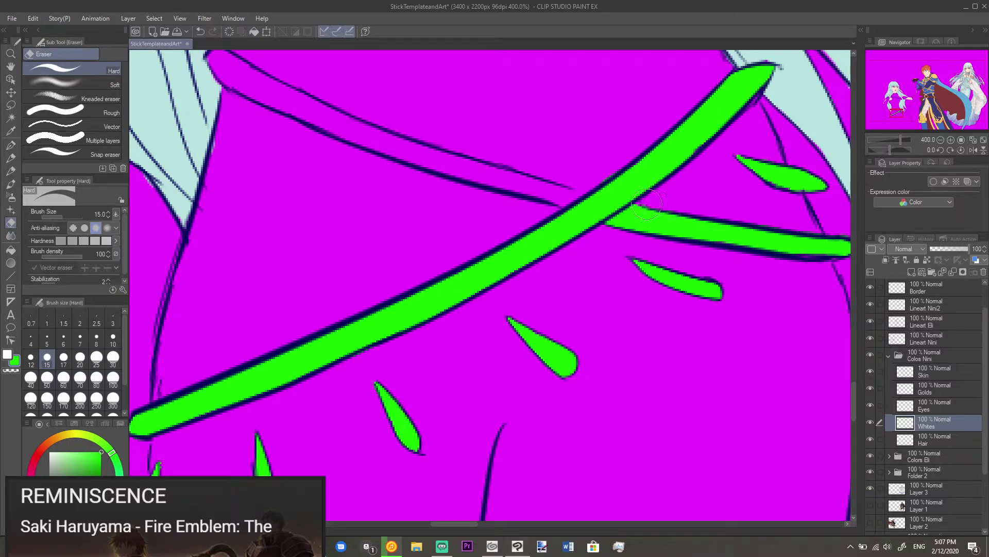
key(p)
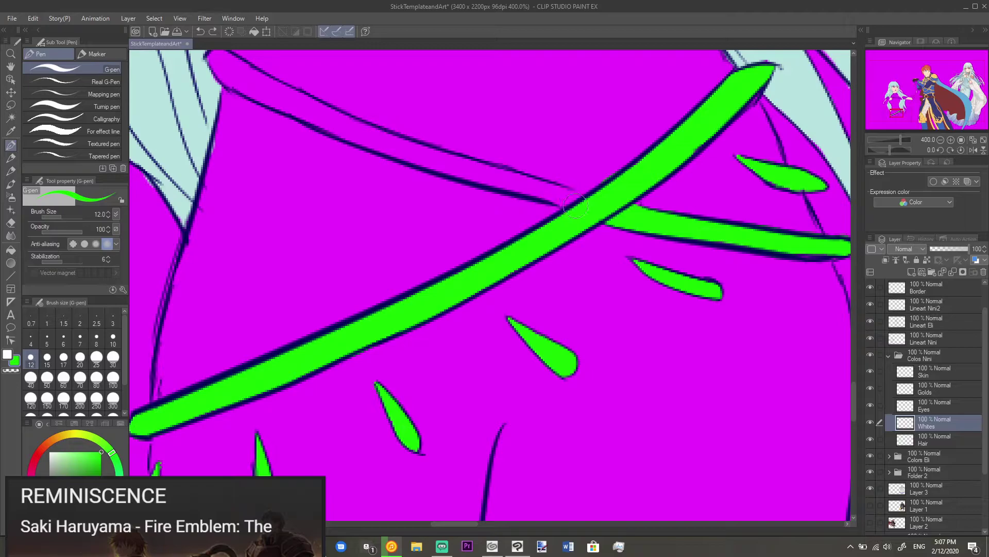
Step: Fill the crossing belt's long left section with bright green, from the crossing point to its rounded end beside the hair
mouse_move(573, 206)
mouse_down()
mouse_move(556, 187)
mouse_move(577, 192)
mouse_move(531, 181)
mouse_move(557, 187)
mouse_move(550, 196)
mouse_move(521, 190)
mouse_move(516, 182)
mouse_move(531, 183)
mouse_move(514, 164)
mouse_move(502, 172)
mouse_move(520, 188)
mouse_move(497, 171)
mouse_move(511, 189)
mouse_move(472, 171)
mouse_move(490, 169)
mouse_move(468, 175)
mouse_move(444, 168)
mouse_move(468, 167)
mouse_move(458, 161)
mouse_move(444, 163)
mouse_move(469, 189)
mouse_move(526, 202)
mouse_move(473, 187)
mouse_up()
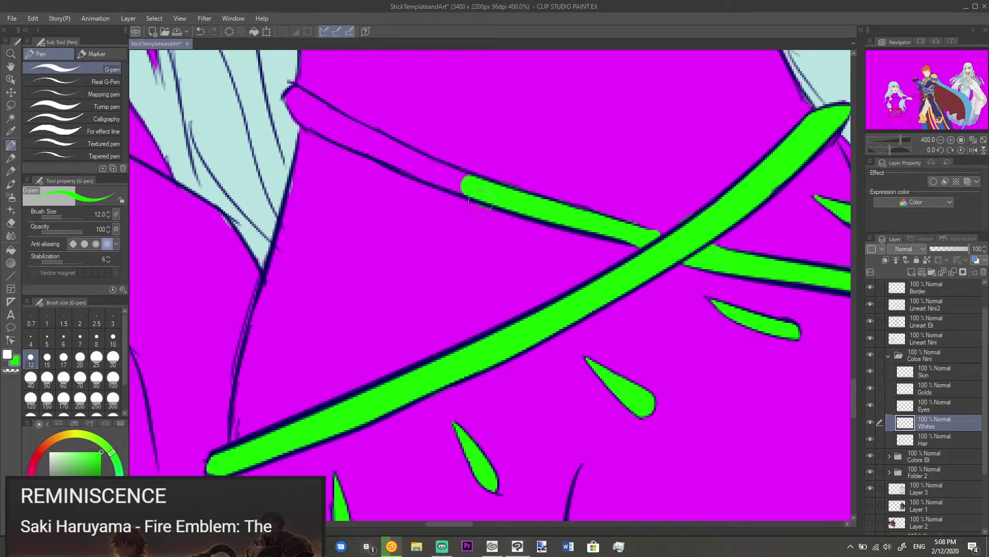
key(e)
key(p)
key(e)
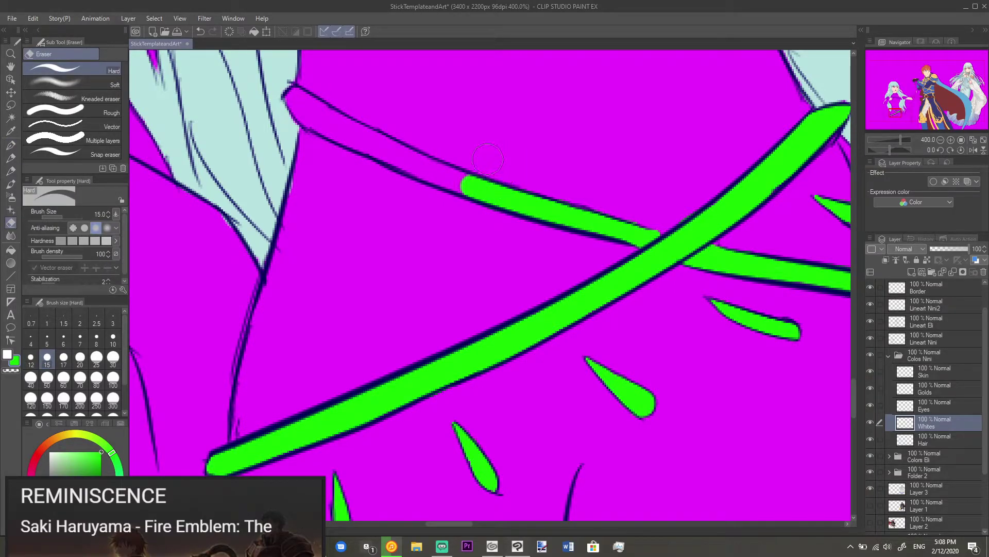
key(p)
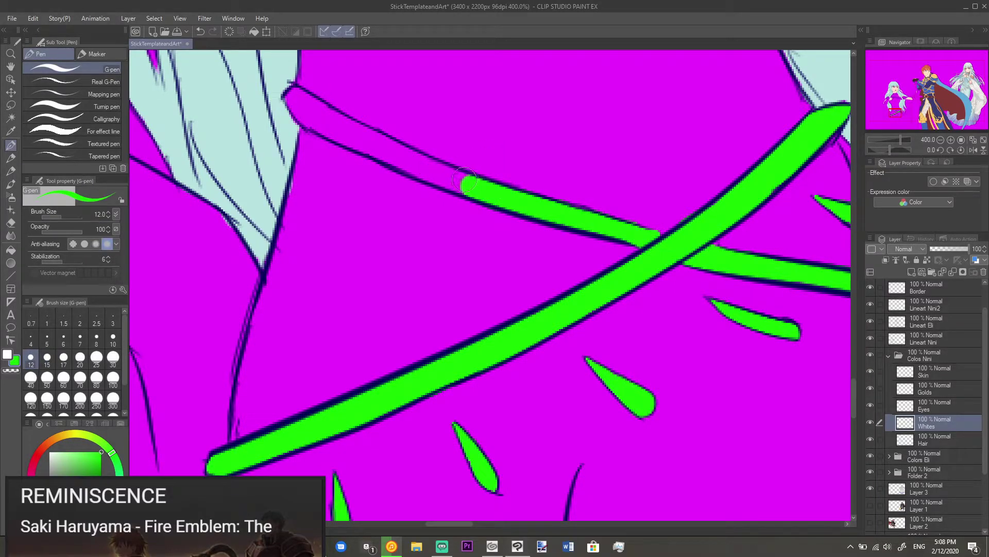
mouse_move(470, 186)
mouse_down()
mouse_move(445, 170)
mouse_move(466, 188)
mouse_move(413, 172)
mouse_move(386, 143)
mouse_move(427, 180)
mouse_move(391, 167)
mouse_move(384, 160)
mouse_move(429, 165)
mouse_up()
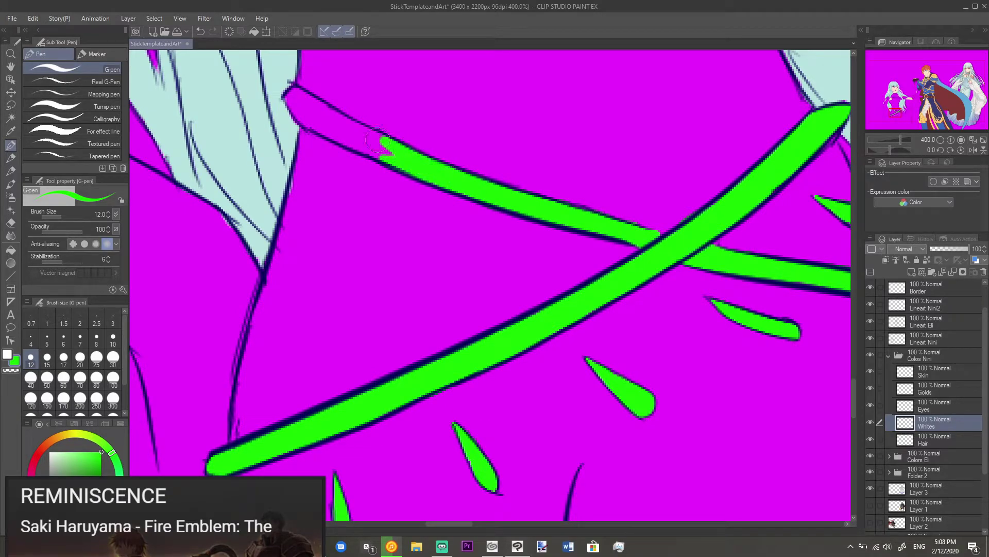
mouse_move(387, 147)
mouse_down()
mouse_move(360, 127)
mouse_move(404, 125)
mouse_move(364, 108)
mouse_move(365, 132)
mouse_move(350, 124)
mouse_move(393, 152)
mouse_move(355, 142)
mouse_move(368, 154)
mouse_move(351, 143)
mouse_move(344, 116)
mouse_move(363, 131)
mouse_move(343, 131)
mouse_move(356, 138)
mouse_move(290, 92)
mouse_move(312, 113)
mouse_up()
key(e)
key(p)
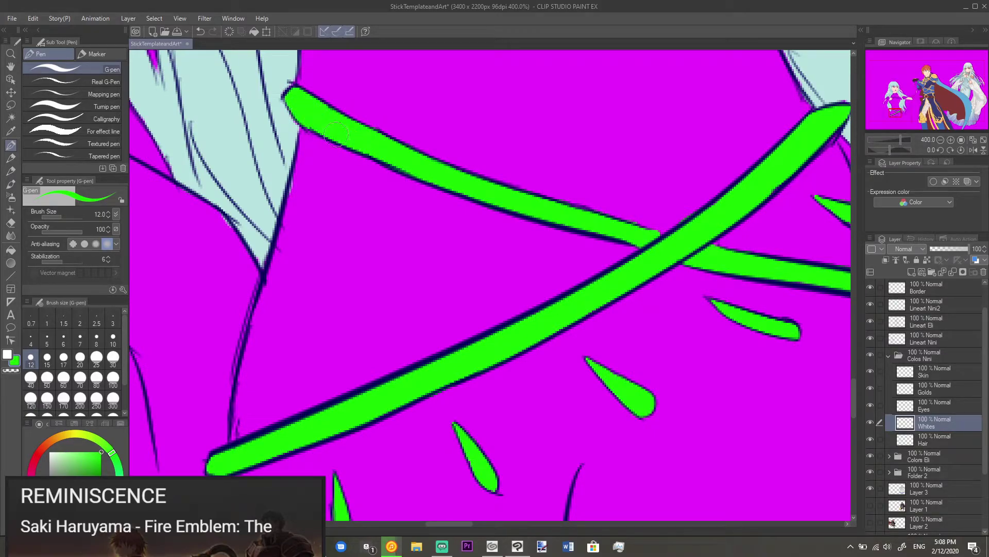
Step: Recolour the green belts and pendants on the Whites layer to white by changing the line colour to the drawing colour
scroll(510, 161, down, 4)
drag(544, 143, 512, 281)
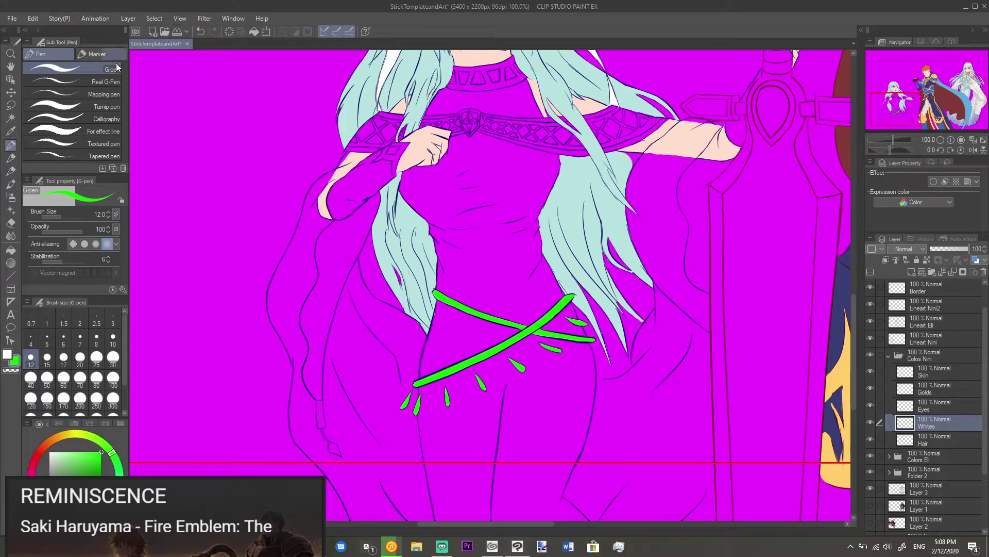
click(8, 354)
click(30, 18)
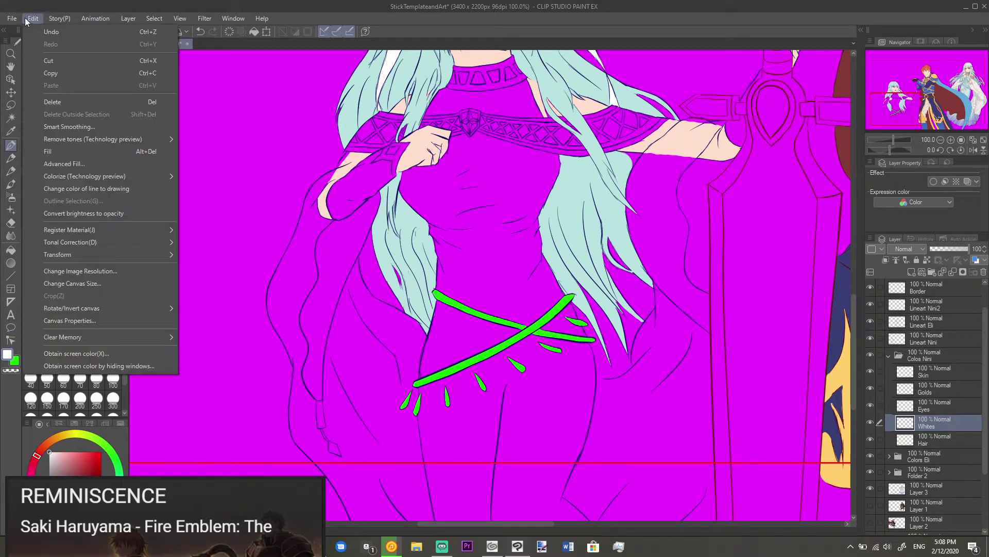
click(89, 188)
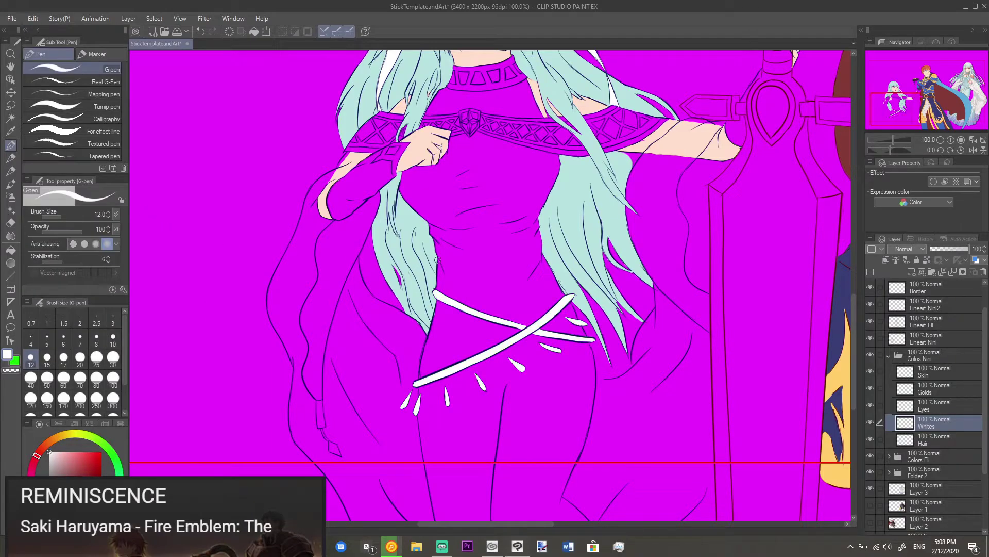
Step: Sample the hair's pale teal and paint the dress area along the left hair lock, above the belt's end, on the Hair layer
alt+click(425, 256)
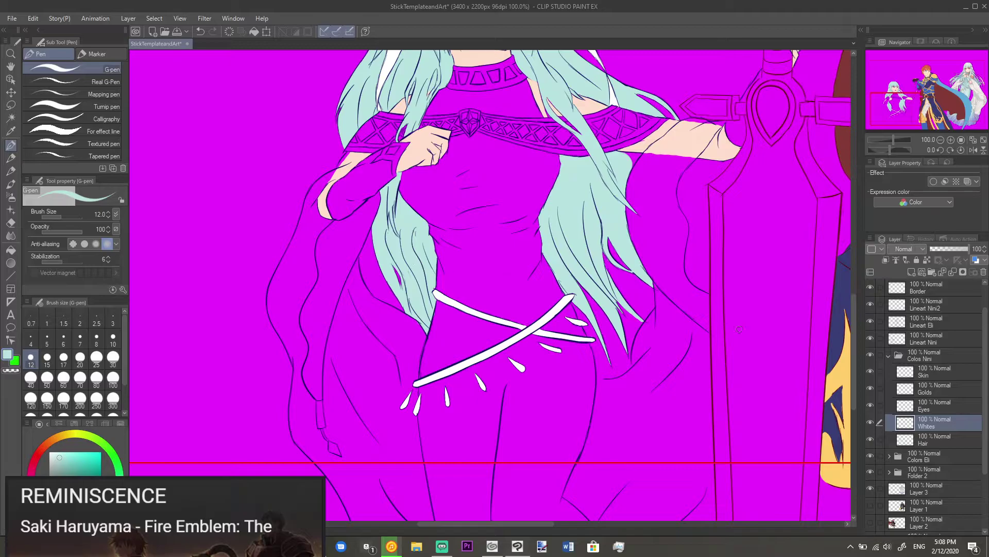
click(934, 441)
scroll(559, 304, up, 5)
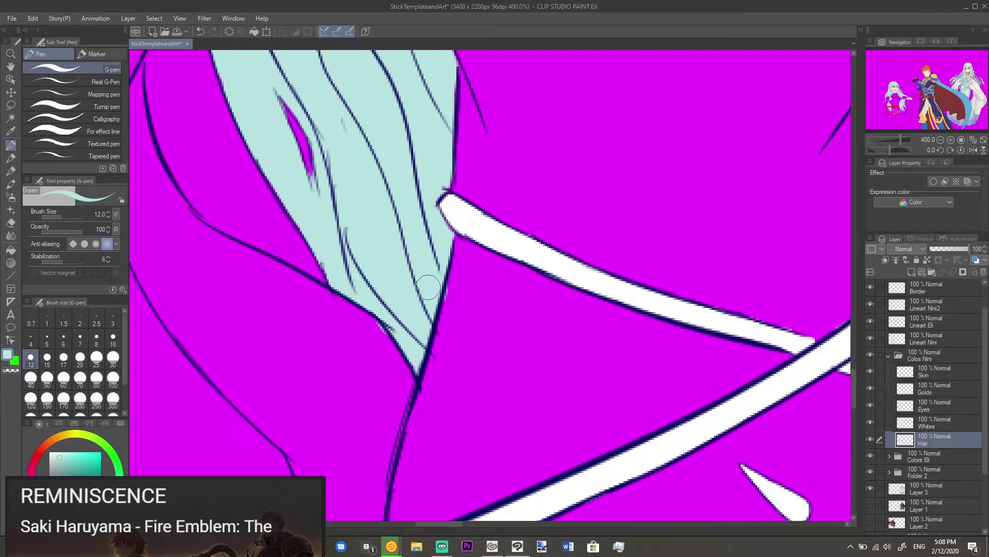
key(e)
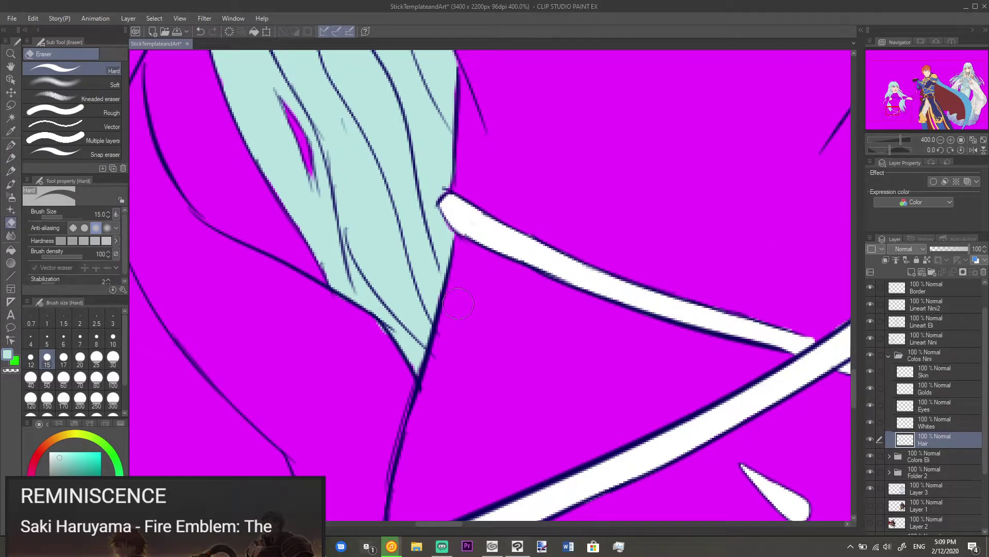
key(p)
mouse_move(440, 248)
mouse_down()
mouse_move(443, 318)
mouse_move(463, 178)
mouse_move(440, 223)
mouse_move(449, 220)
mouse_move(470, 157)
mouse_up()
scroll(473, 157, down, 2)
drag(500, 187, 510, 360)
mouse_move(482, 310)
mouse_down()
mouse_move(483, 282)
mouse_move(435, 184)
mouse_move(452, 202)
mouse_move(435, 196)
mouse_move(393, 138)
mouse_move(413, 101)
mouse_move(419, 174)
mouse_move(442, 103)
mouse_move(461, 92)
mouse_move(449, 129)
mouse_move(450, 196)
mouse_move(462, 160)
mouse_move(499, 283)
mouse_move(487, 367)
mouse_move(500, 227)
mouse_move(499, 250)
mouse_move(488, 252)
mouse_move(474, 173)
mouse_move(489, 200)
mouse_move(507, 185)
mouse_move(490, 172)
mouse_move(475, 122)
mouse_move(438, 318)
mouse_up()
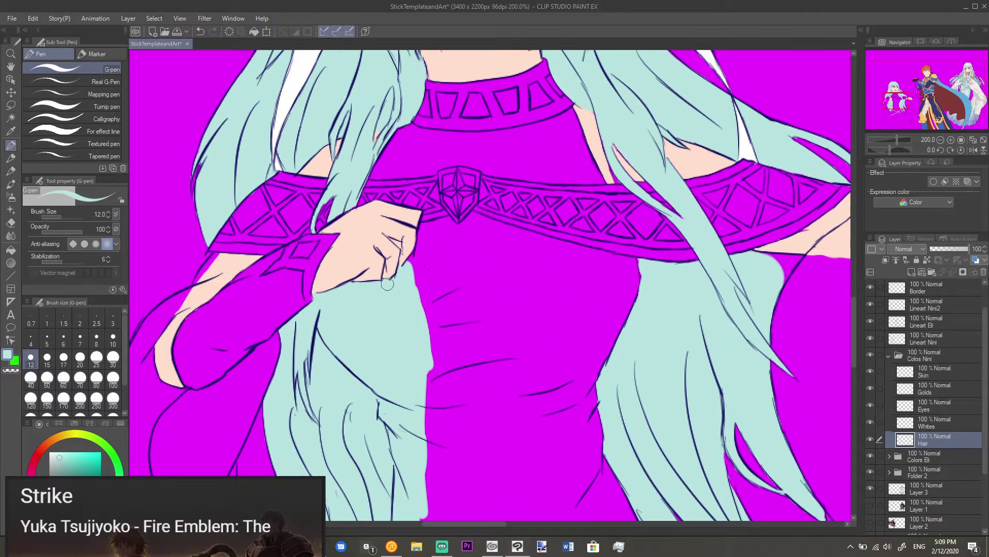
Step: Enlarge the G-pen to 30 and paint the dress pale teal between the hand and the brooch's tip, erasing overflow along the lines
key(bracketright)
key(bracketright)
key(bracketright)
key(bracketright)
key(bracketright)
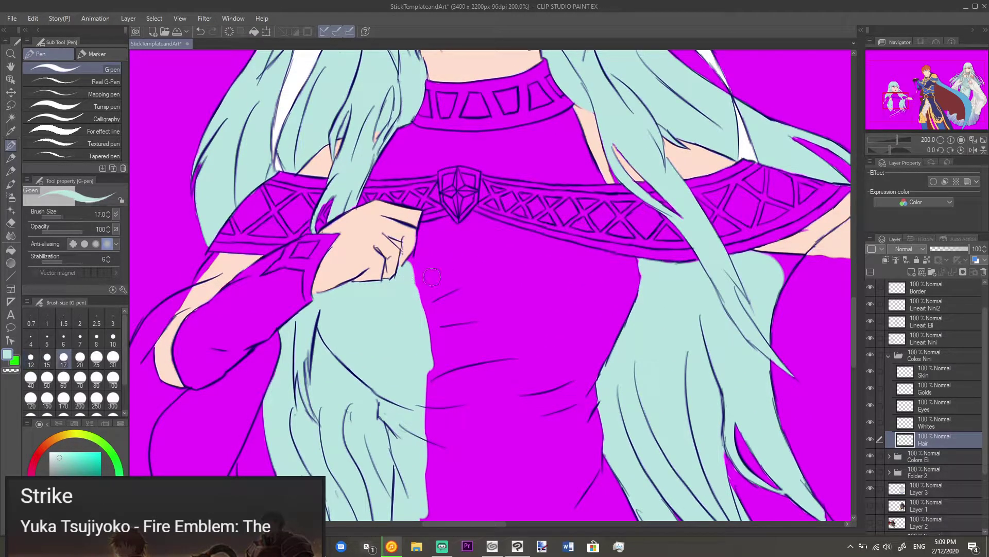
mouse_move(409, 282)
mouse_down()
mouse_move(413, 268)
mouse_move(437, 463)
mouse_move(428, 240)
mouse_move(431, 227)
mouse_move(444, 233)
mouse_up()
scroll(469, 256, up, 4)
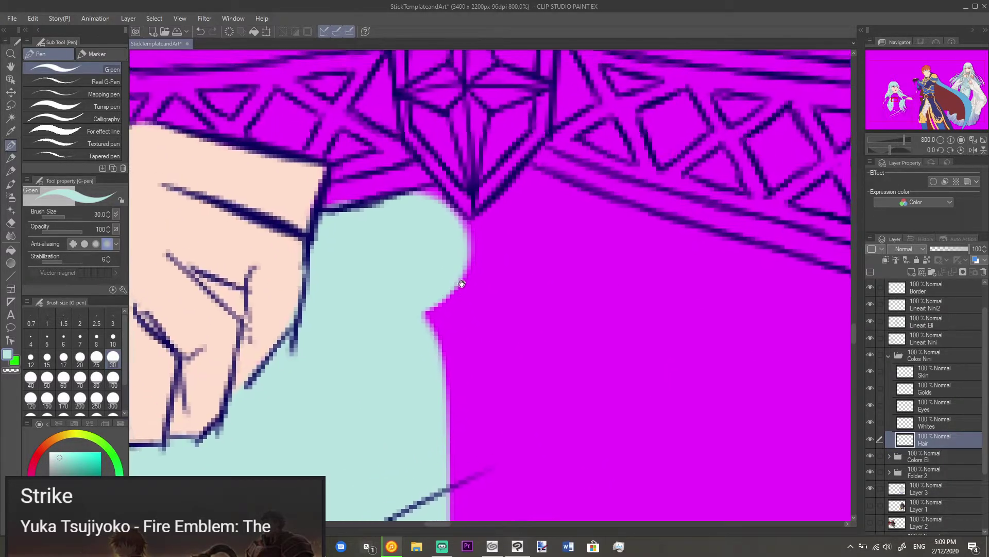
key(e)
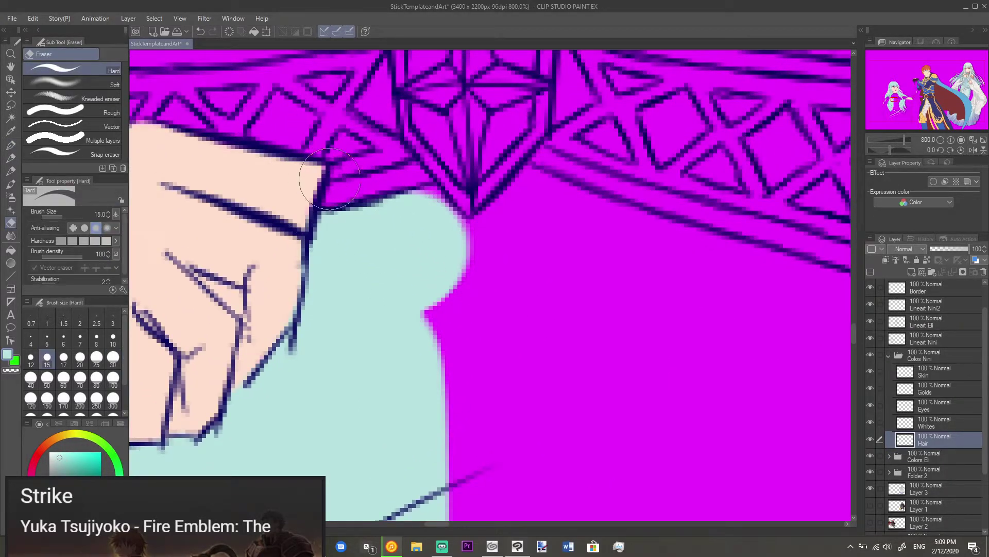
key(p)
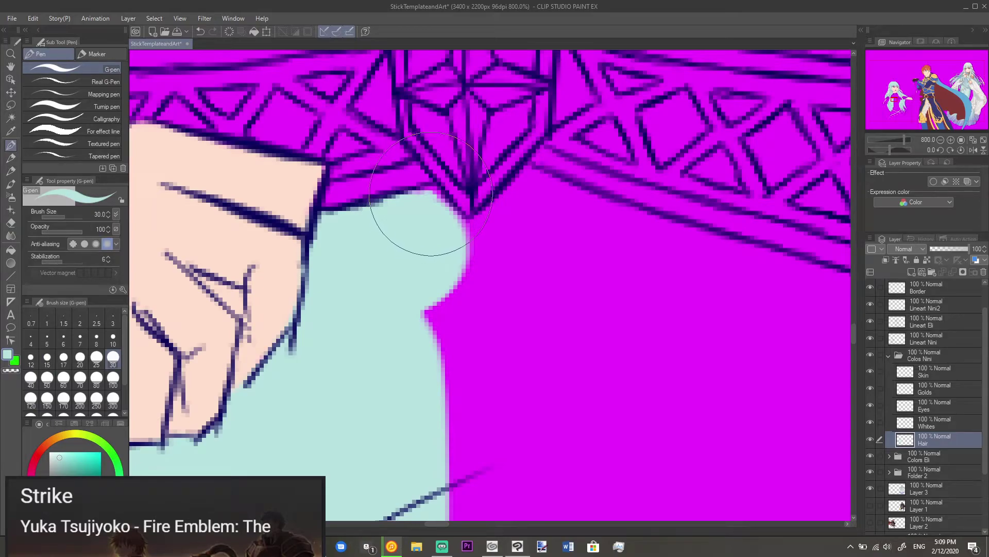
mouse_move(425, 194)
mouse_down()
mouse_move(482, 239)
mouse_move(476, 185)
mouse_move(496, 199)
mouse_move(506, 235)
mouse_move(495, 217)
mouse_move(487, 226)
mouse_move(499, 208)
mouse_move(479, 228)
mouse_move(532, 169)
mouse_move(562, 186)
mouse_up()
key(e)
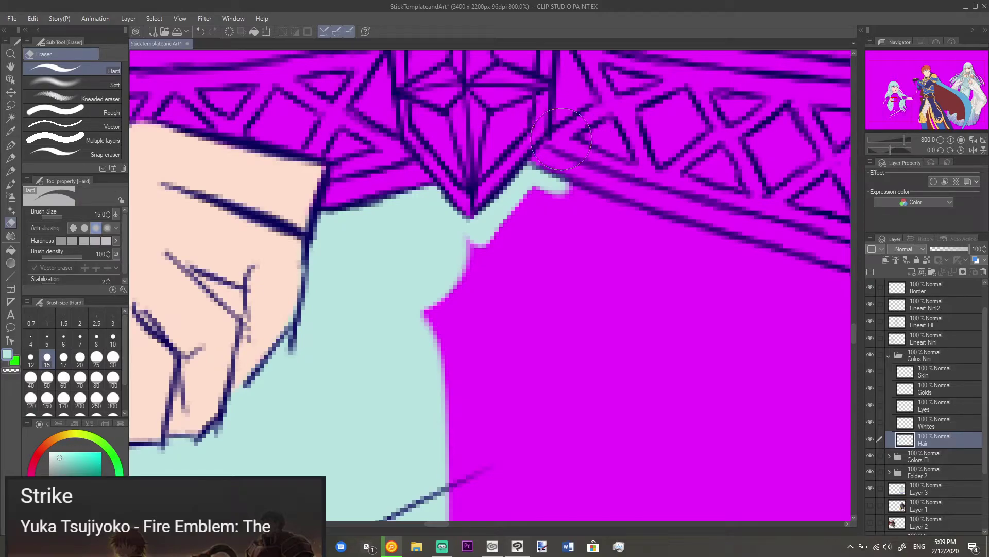
Step: Paint a pale teal strip of dress along the lower edge of the patterned band, from the brooch to the right hair lock
key(p)
mouse_move(524, 279)
mouse_down()
mouse_move(430, 349)
mouse_move(509, 278)
mouse_move(560, 256)
mouse_move(541, 244)
mouse_move(541, 255)
mouse_move(578, 281)
mouse_move(534, 208)
mouse_move(515, 213)
mouse_move(539, 248)
mouse_move(579, 251)
mouse_move(564, 244)
mouse_move(627, 261)
mouse_move(596, 259)
mouse_move(714, 295)
mouse_up()
mouse_move(717, 296)
mouse_down()
mouse_move(739, 309)
mouse_move(543, 322)
mouse_move(417, 304)
mouse_move(435, 294)
mouse_move(477, 298)
mouse_move(427, 296)
mouse_move(546, 316)
mouse_move(573, 333)
mouse_move(614, 326)
mouse_move(684, 360)
mouse_move(667, 355)
mouse_move(752, 381)
mouse_move(773, 375)
mouse_move(755, 404)
mouse_move(447, 370)
mouse_move(512, 357)
mouse_move(479, 364)
mouse_move(664, 382)
mouse_move(586, 369)
mouse_move(683, 396)
mouse_move(557, 357)
mouse_up()
scroll(726, 389, down, 3)
drag(669, 387, 561, 286)
scroll(621, 316, down, 2)
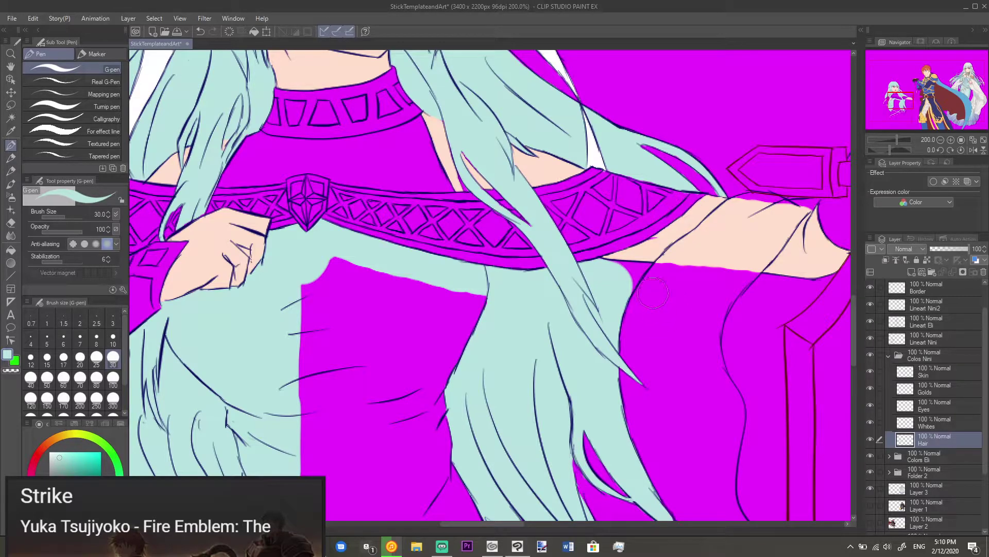
Step: Fill the gap under the outstretched arm beside the hair and the dress's torso down toward the crossing belts with pale teal
scroll(588, 268, up, 2)
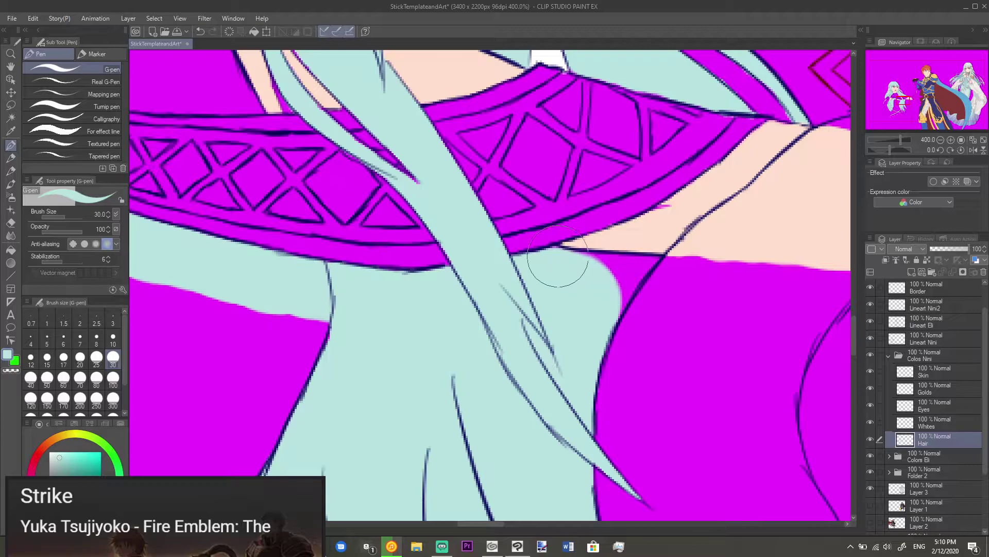
mouse_move(559, 252)
mouse_down()
mouse_move(552, 261)
mouse_move(592, 269)
mouse_move(563, 267)
mouse_move(623, 256)
mouse_move(654, 230)
mouse_move(619, 276)
mouse_move(621, 295)
mouse_move(606, 266)
mouse_move(580, 324)
mouse_move(592, 299)
mouse_move(609, 315)
mouse_up()
scroll(600, 316, down, 2)
drag(473, 400, 563, 246)
mouse_move(556, 183)
mouse_down()
mouse_move(415, 136)
mouse_move(374, 161)
mouse_move(443, 156)
mouse_move(543, 189)
mouse_move(372, 204)
mouse_move(482, 174)
mouse_move(410, 189)
mouse_move(370, 239)
mouse_move(516, 198)
mouse_move(502, 219)
mouse_move(383, 262)
mouse_move(388, 245)
mouse_move(429, 231)
mouse_move(434, 197)
mouse_move(398, 252)
mouse_move(392, 285)
mouse_move(416, 262)
mouse_move(473, 246)
mouse_move(451, 261)
mouse_move(471, 309)
mouse_move(550, 274)
mouse_move(534, 265)
mouse_move(571, 287)
mouse_move(513, 379)
mouse_move(489, 380)
mouse_move(503, 435)
mouse_move(519, 451)
mouse_move(536, 440)
mouse_move(513, 432)
mouse_move(486, 279)
mouse_move(471, 274)
mouse_move(424, 294)
mouse_up()
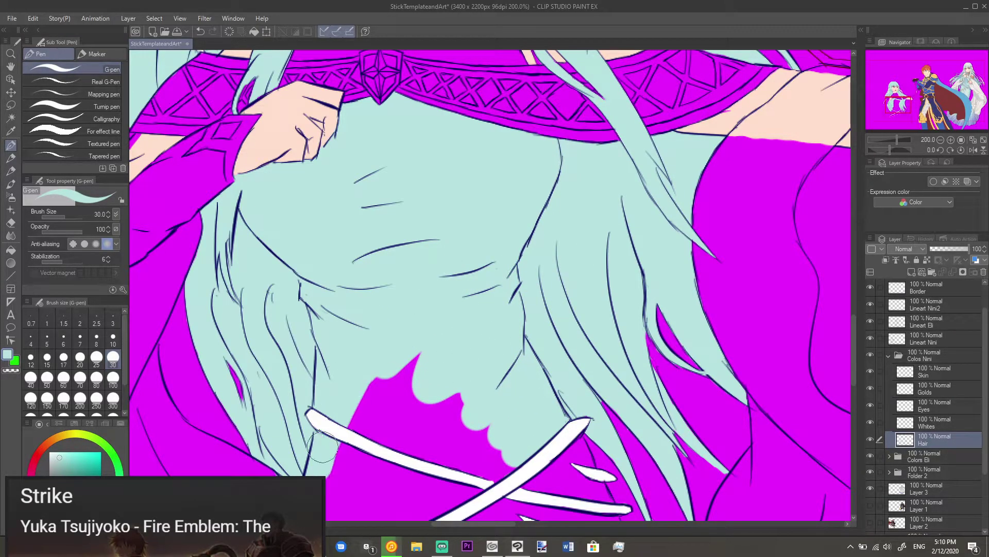
Step: Paint the dress along the left hip and around the crossing belts in pale teal, trimming overflow at the hip line
drag(335, 451, 414, 203)
mouse_move(381, 248)
mouse_down()
mouse_move(365, 271)
mouse_move(353, 313)
mouse_up()
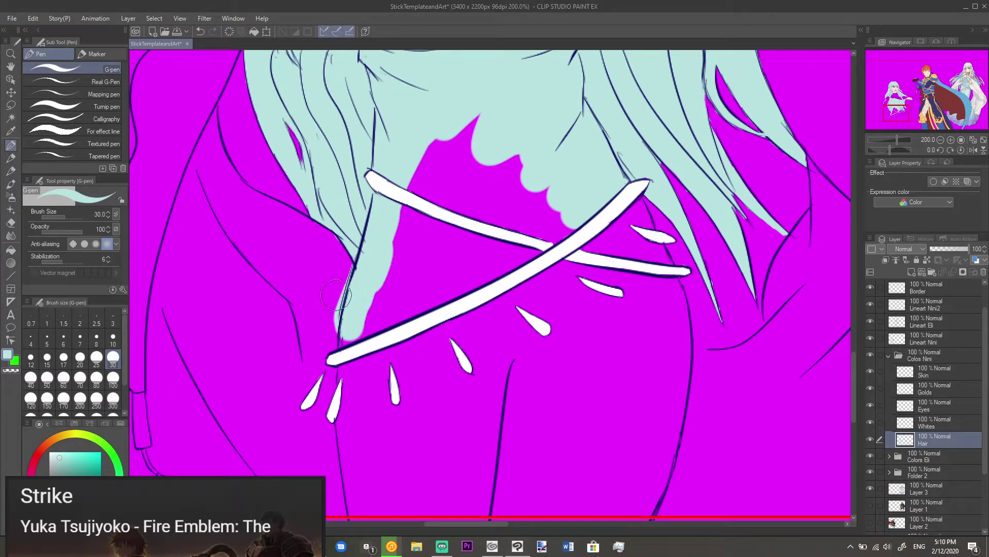
key(e)
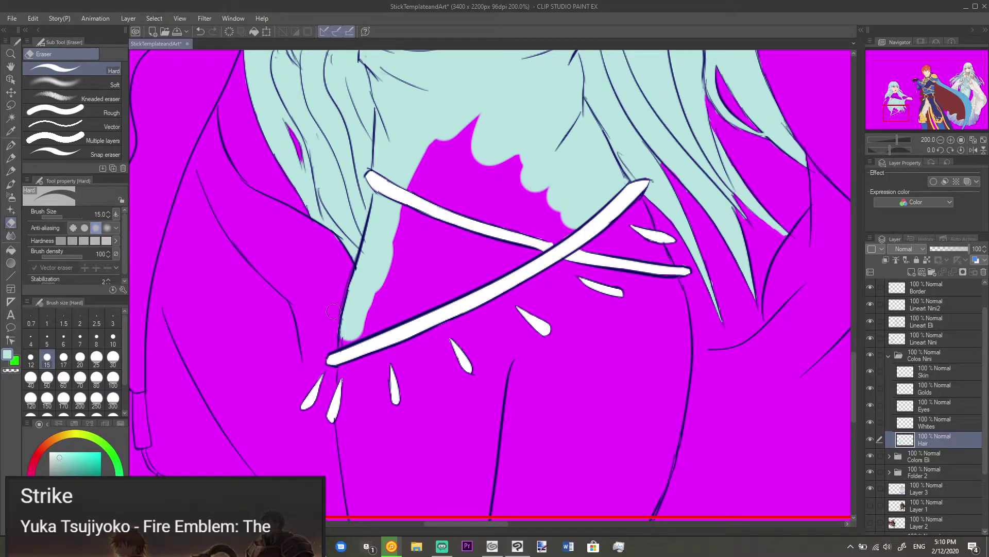
key(p)
mouse_move(377, 298)
mouse_down()
mouse_move(400, 223)
mouse_move(457, 108)
mouse_move(515, 148)
mouse_move(479, 227)
mouse_move(521, 222)
mouse_move(577, 292)
mouse_move(606, 224)
mouse_move(635, 247)
mouse_move(638, 205)
mouse_move(626, 202)
mouse_move(654, 271)
mouse_move(650, 258)
mouse_move(677, 278)
mouse_up()
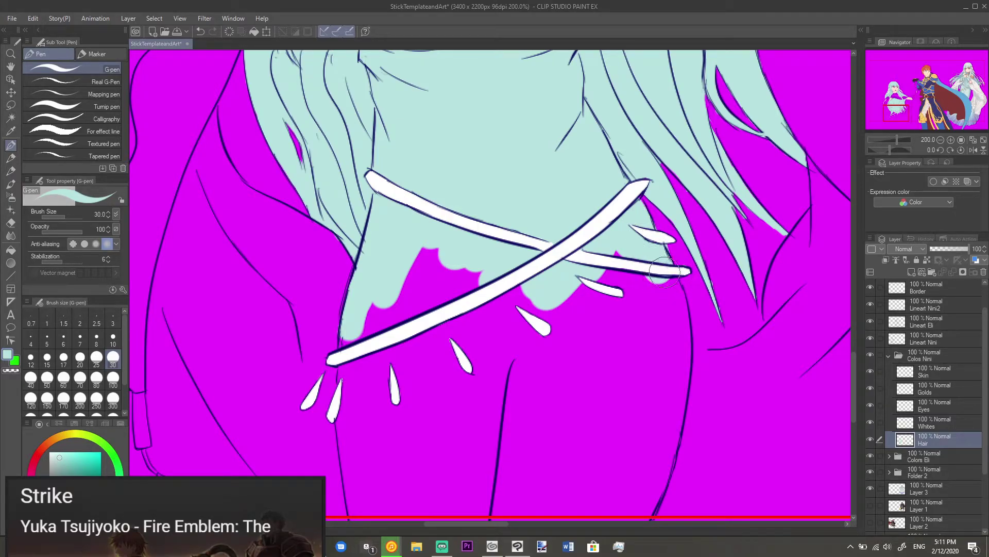
Step: On the Lineart Nini layer, sample the dark outline colour, set the G-pen to 12, and erase the rough right hip line between the belts' ends
click(926, 340)
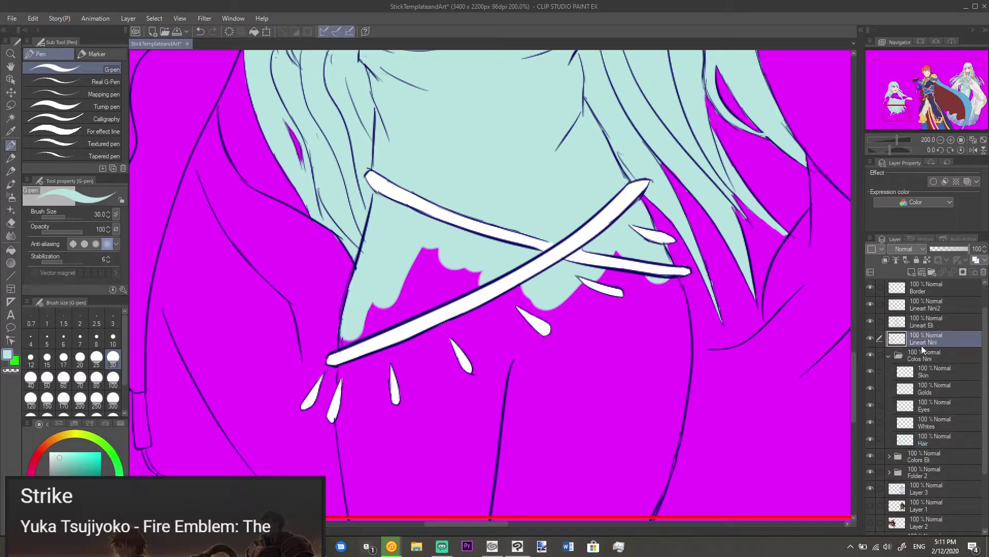
alt+click(499, 441)
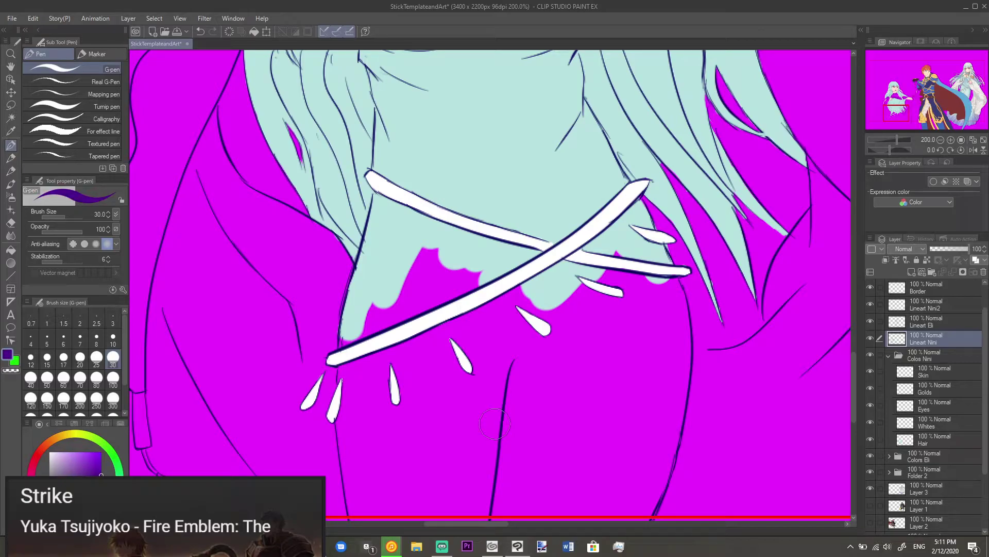
scroll(494, 423, up, 10)
alt+click(382, 126)
alt+click(382, 127)
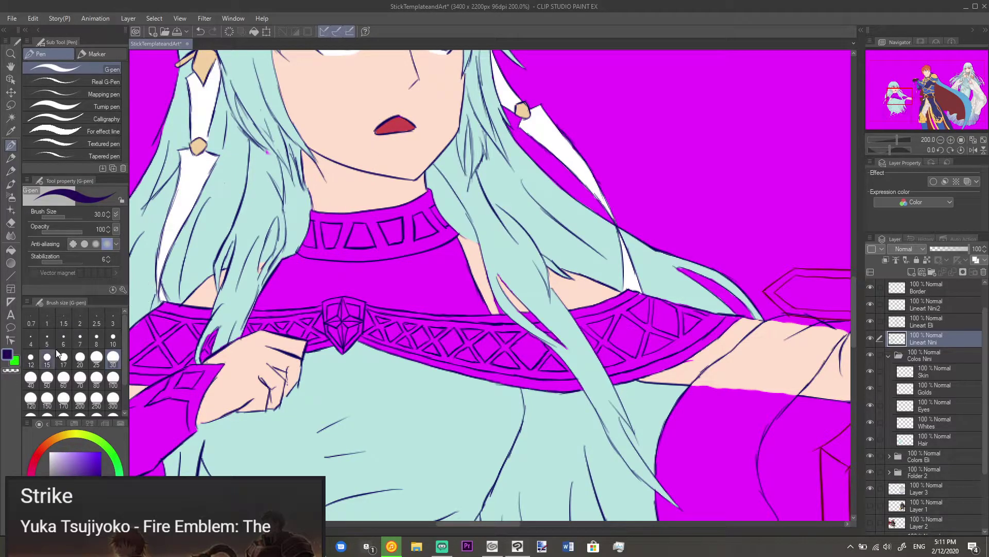
click(31, 357)
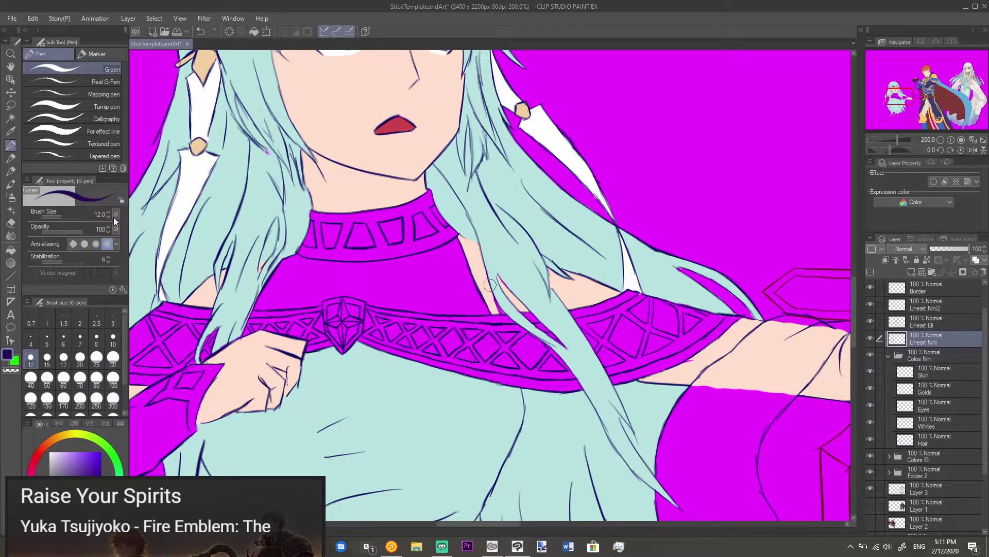
drag(427, 443, 433, 116)
drag(551, 354, 460, 248)
scroll(492, 296, up, 2)
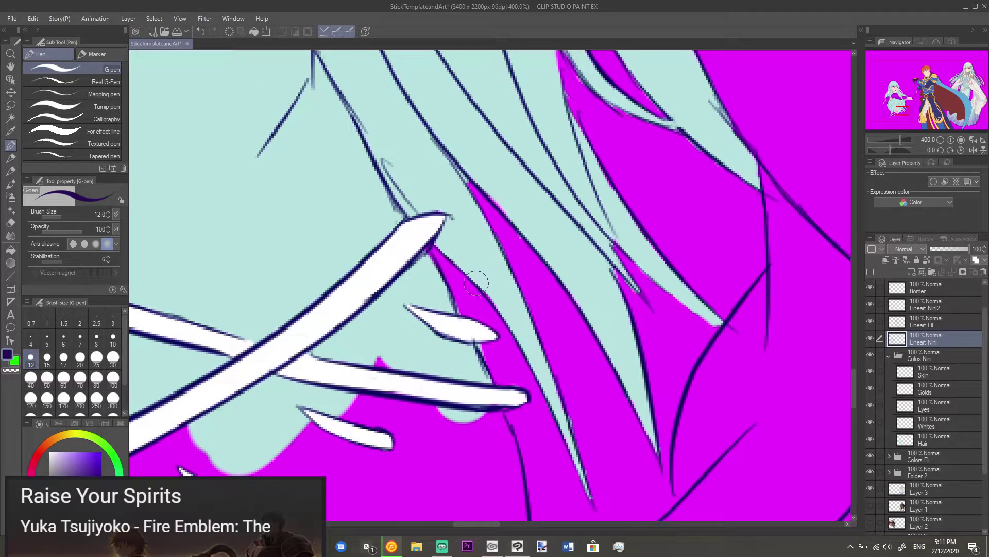
key(e)
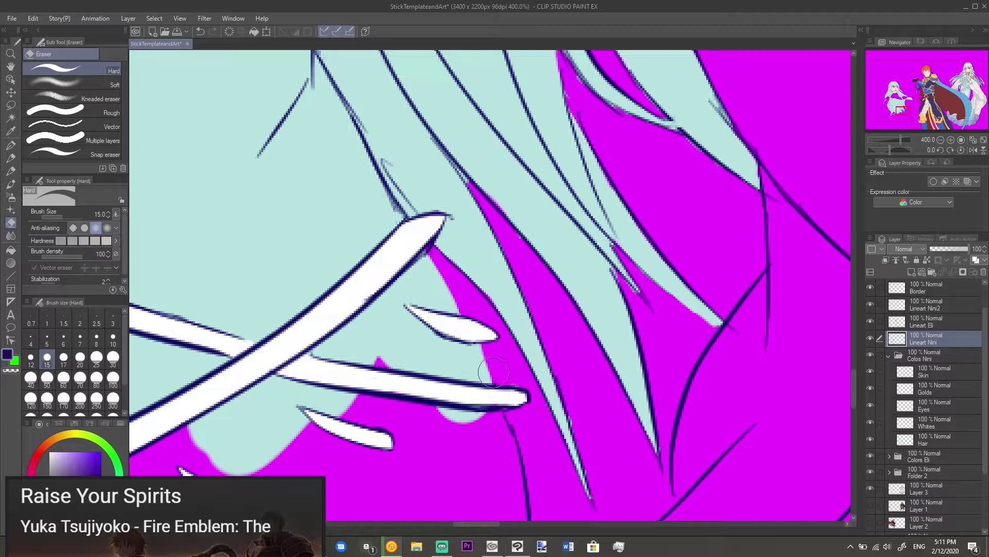
Step: Redraw the right hip outline between the belts' ends with stabilization 100, undoing unsatisfactory strokes, and clean up its overlap near the lower belt end
key(p)
drag(428, 250, 442, 290)
key(ctrl+z)
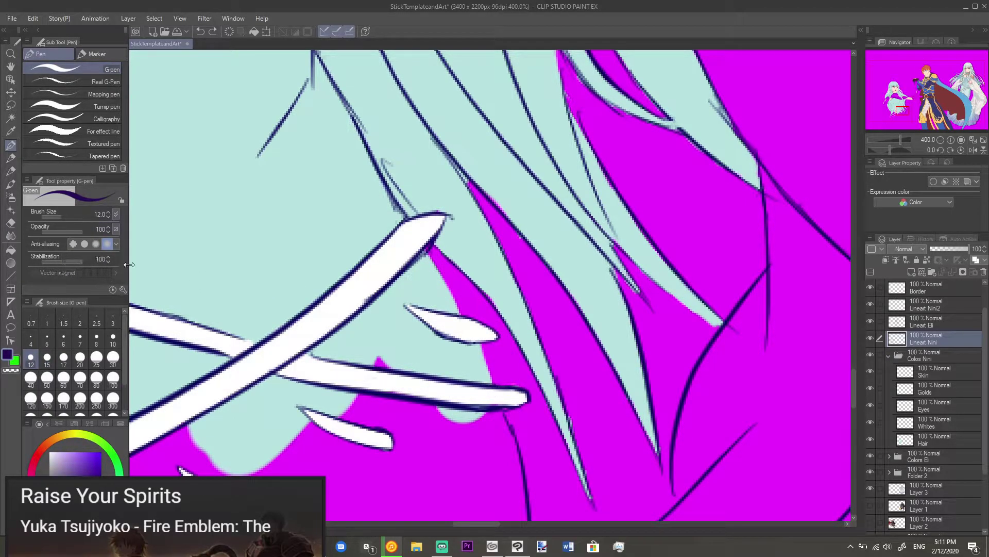
drag(430, 249, 447, 299)
key(ctrl+z)
mouse_move(429, 252)
mouse_down()
mouse_move(446, 303)
mouse_move(472, 323)
mouse_up()
key(ctrl+z)
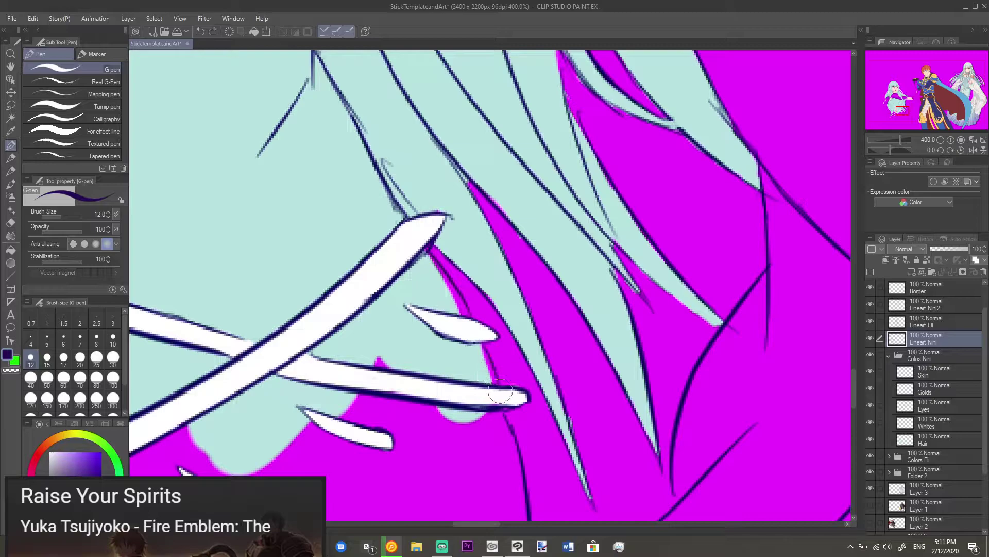
key(ctrl+z)
key(ctrl+z)
drag(428, 251, 488, 334)
key(ctrl+z)
drag(439, 254, 478, 317)
key(ctrl+z)
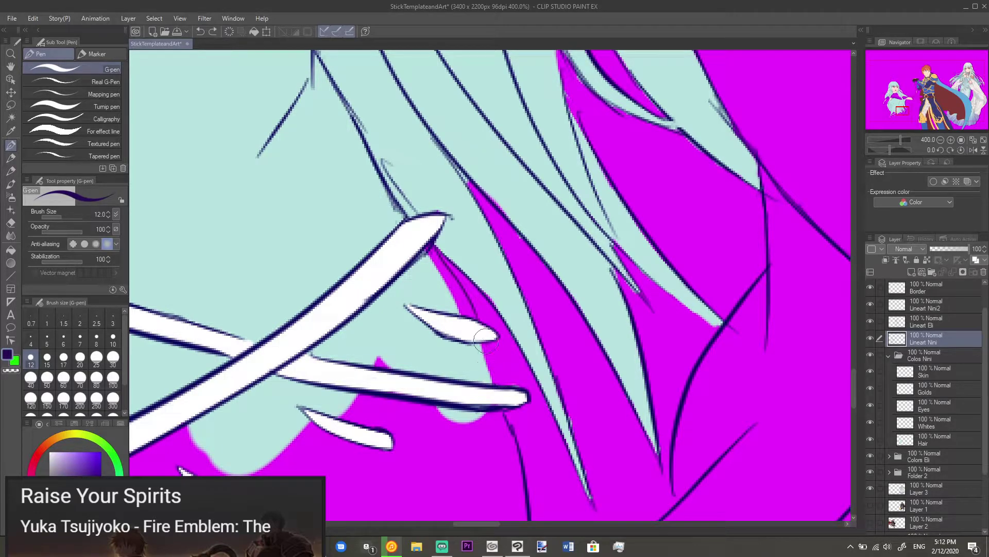
key(ctrl+z)
key(ctrl+z)
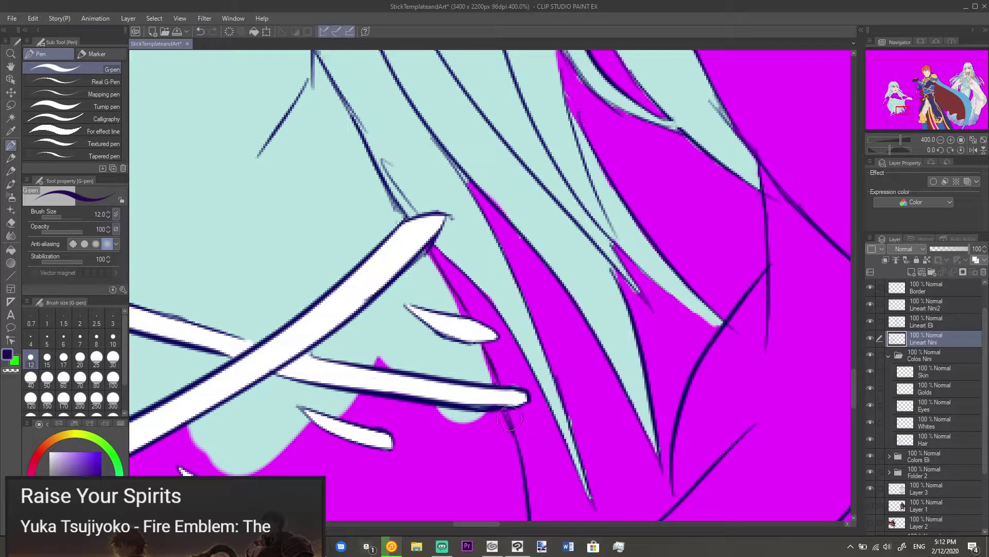
key(e)
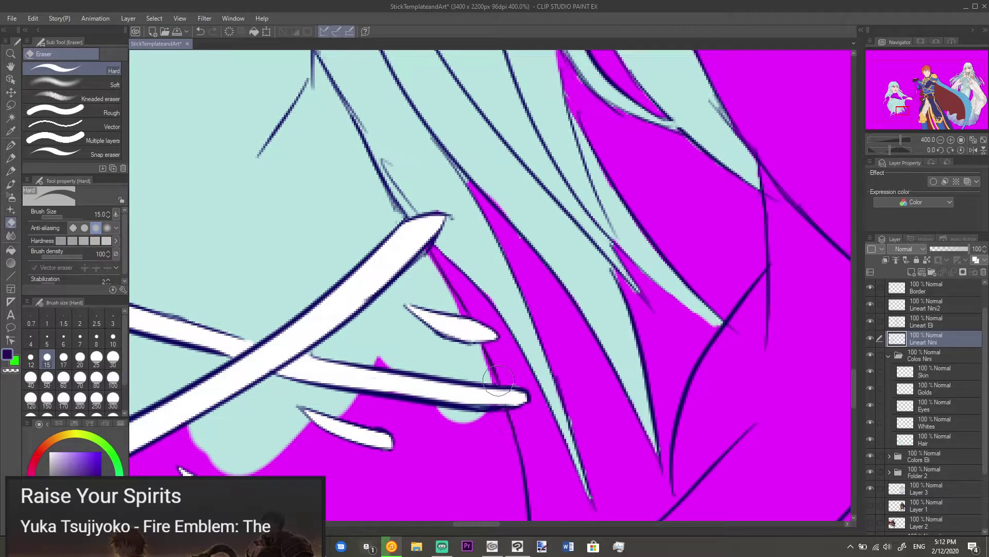
key(p)
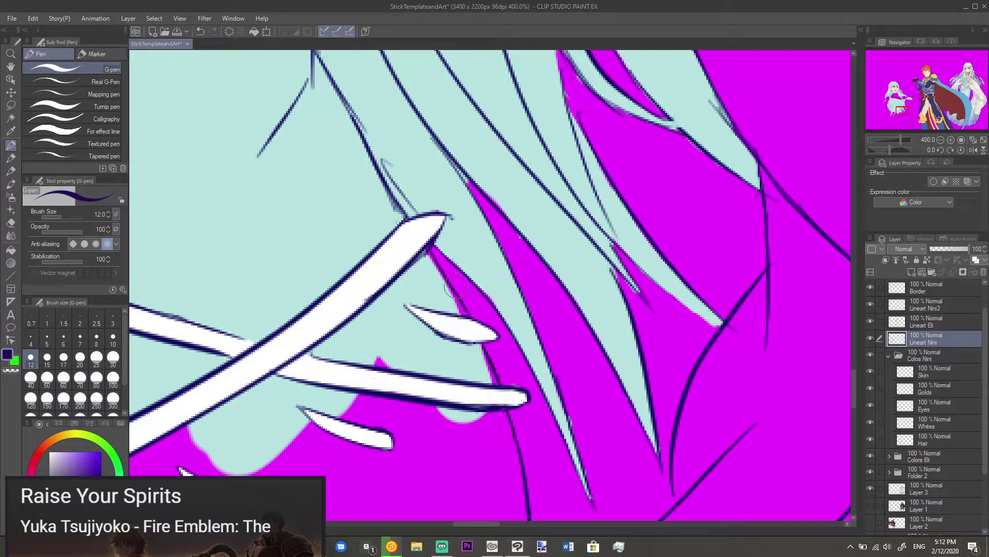
Step: On the Hair layer, paint the dress below the belts along its hip and leg outlines in sampled pale teal, using size 30 and stabilization 6
scroll(471, 281, down, 4)
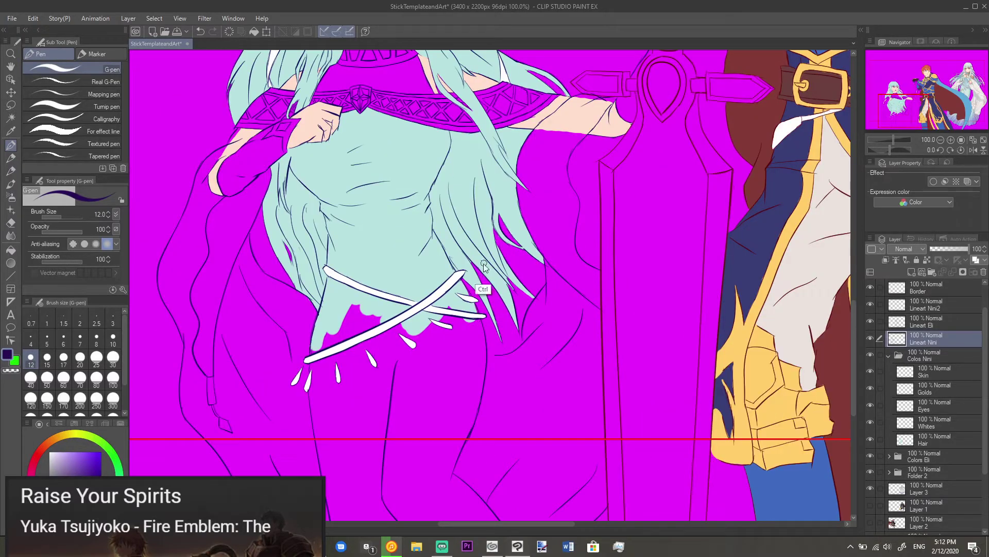
scroll(481, 272, up, 1)
alt+click(367, 268)
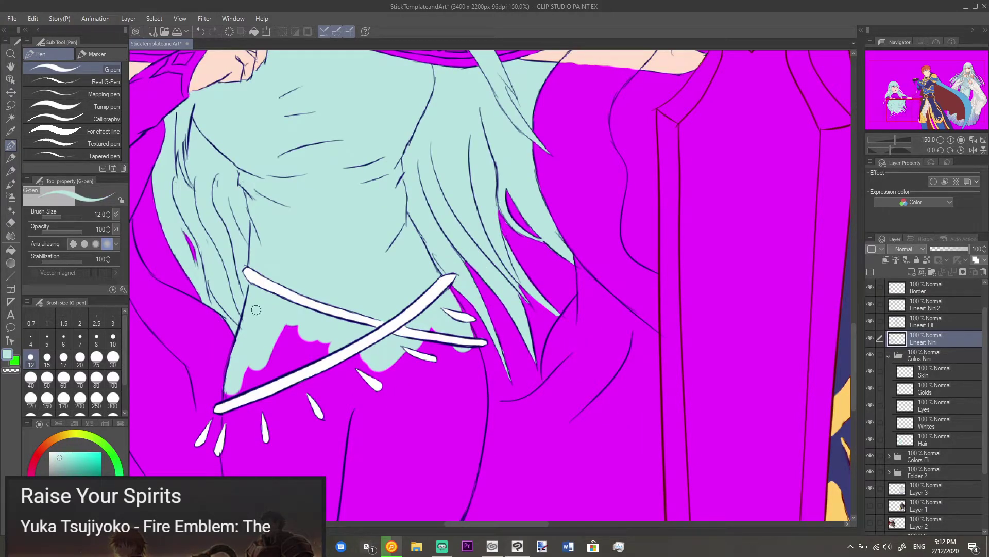
click(111, 358)
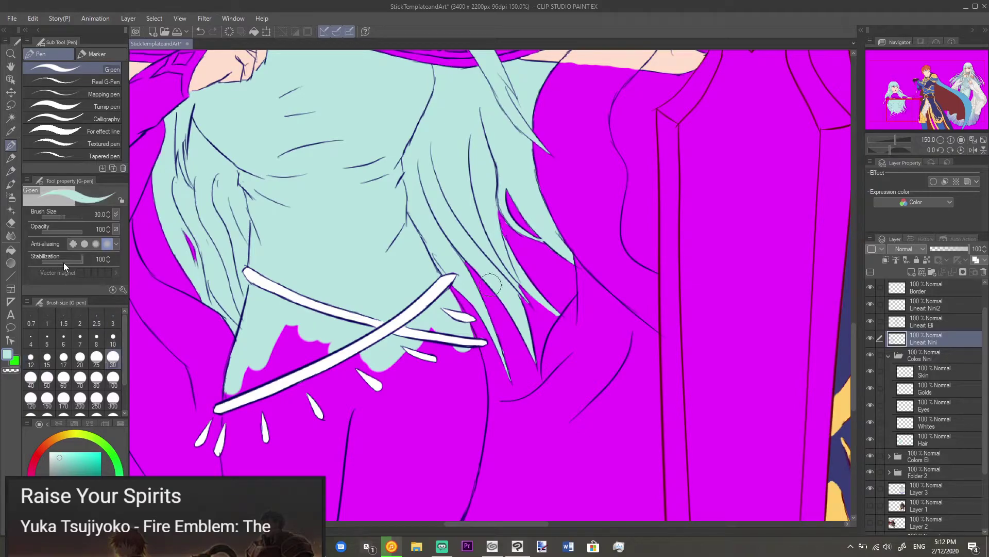
click(109, 262)
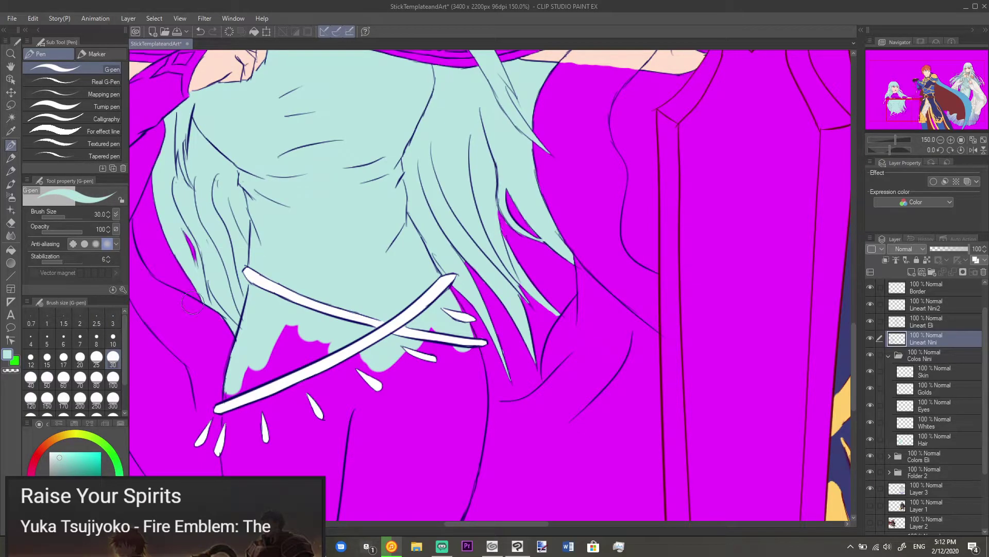
click(933, 438)
mouse_move(308, 336)
mouse_down()
mouse_move(323, 364)
mouse_move(275, 374)
mouse_move(230, 415)
mouse_move(237, 490)
mouse_up()
mouse_move(237, 490)
mouse_down()
mouse_move(249, 349)
mouse_move(257, 415)
mouse_move(254, 346)
mouse_move(266, 279)
mouse_move(323, 212)
mouse_move(368, 227)
mouse_move(438, 206)
mouse_move(440, 181)
mouse_move(463, 179)
mouse_move(485, 227)
mouse_move(482, 328)
mouse_move(434, 458)
mouse_up()
mouse_move(465, 393)
mouse_down()
mouse_move(435, 484)
mouse_move(419, 436)
mouse_move(377, 373)
mouse_move(408, 366)
mouse_move(392, 343)
mouse_move(444, 397)
mouse_move(489, 465)
mouse_move(380, 467)
mouse_move(349, 452)
mouse_move(430, 438)
mouse_move(435, 419)
mouse_move(404, 380)
mouse_move(431, 439)
mouse_move(358, 363)
mouse_move(386, 455)
mouse_move(324, 355)
mouse_move(331, 410)
mouse_move(304, 381)
mouse_move(281, 402)
mouse_move(274, 468)
mouse_move(203, 324)
mouse_move(212, 413)
mouse_move(244, 471)
mouse_up()
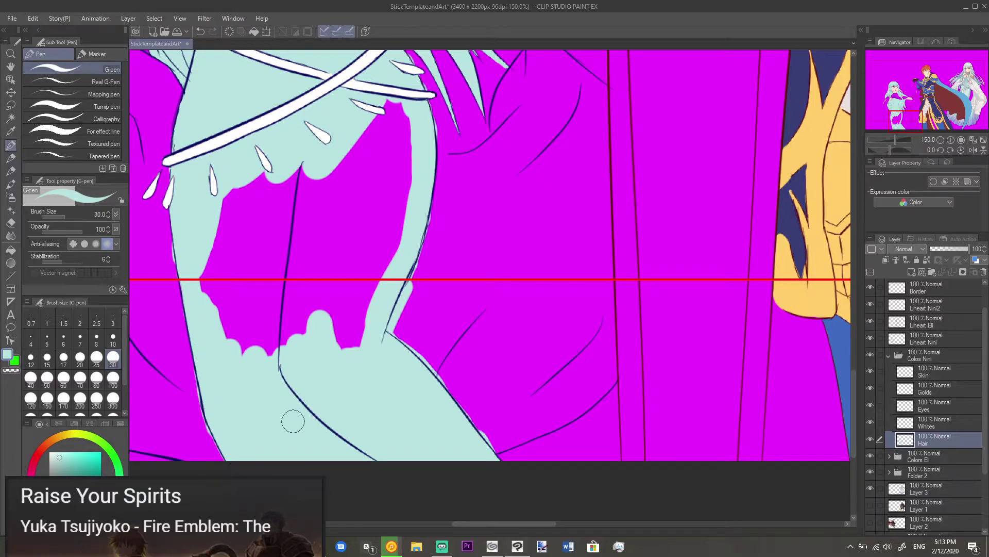
Step: Fill the remaining interior of the dress between the pendants and the knees with pale teal
mouse_move(358, 313)
mouse_down()
mouse_move(349, 360)
mouse_move(394, 219)
mouse_move(410, 148)
mouse_move(404, 126)
mouse_move(371, 155)
mouse_move(397, 122)
mouse_move(386, 216)
mouse_move(342, 313)
mouse_move(354, 247)
mouse_move(332, 289)
mouse_move(322, 275)
mouse_move(330, 172)
mouse_up()
mouse_move(266, 374)
mouse_down()
mouse_move(267, 300)
mouse_move(254, 322)
mouse_move(282, 183)
mouse_move(244, 260)
mouse_move(238, 346)
mouse_move(257, 184)
mouse_move(217, 335)
mouse_move(202, 284)
mouse_up()
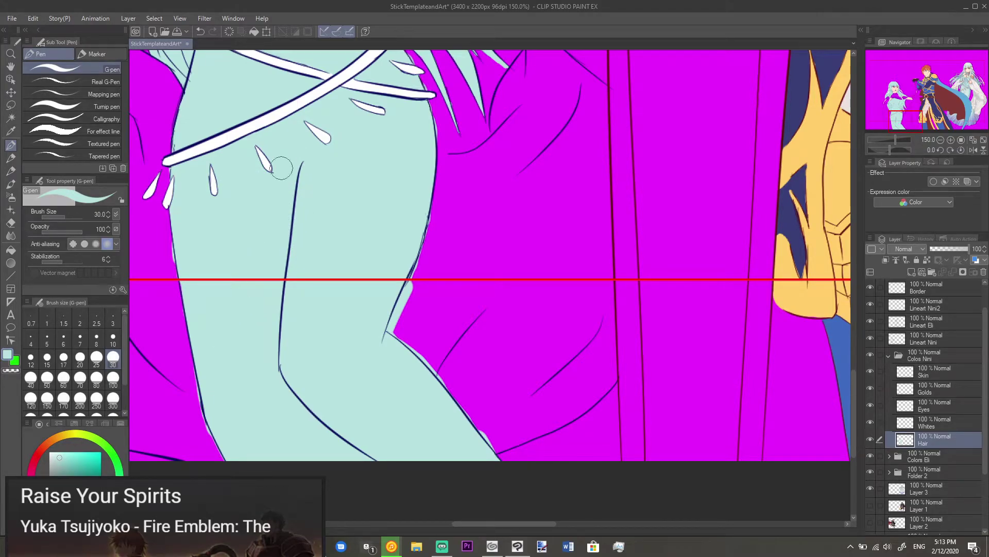
drag(309, 247, 460, 269)
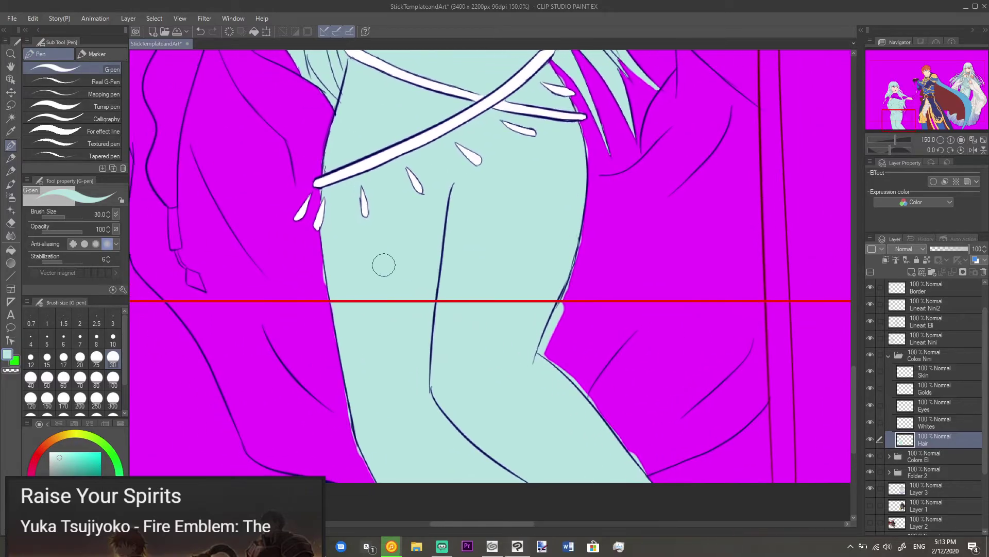
Step: Erase the pale teal overflow along the dress's right hip, the back of the knee and the lower leg's outline
key(e)
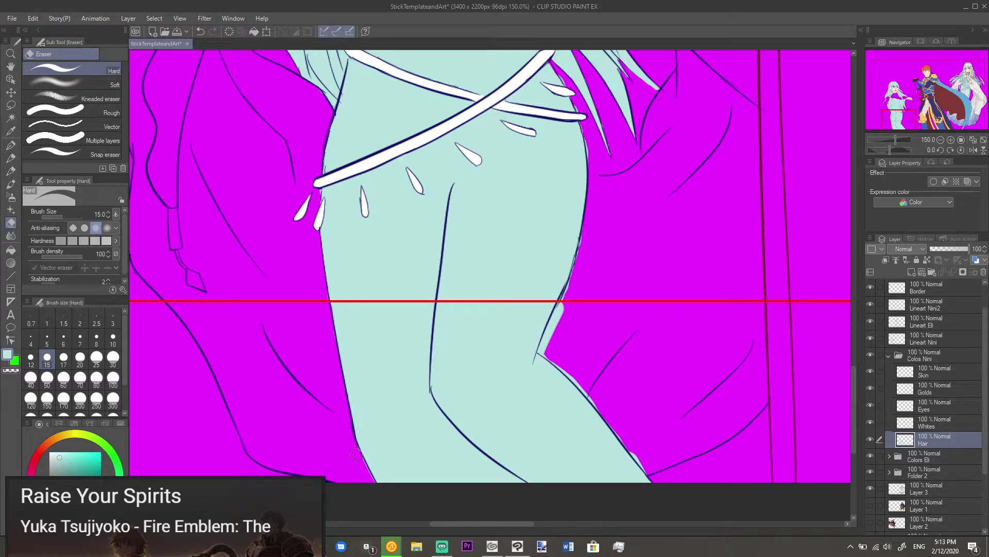
scroll(425, 247, up, 3)
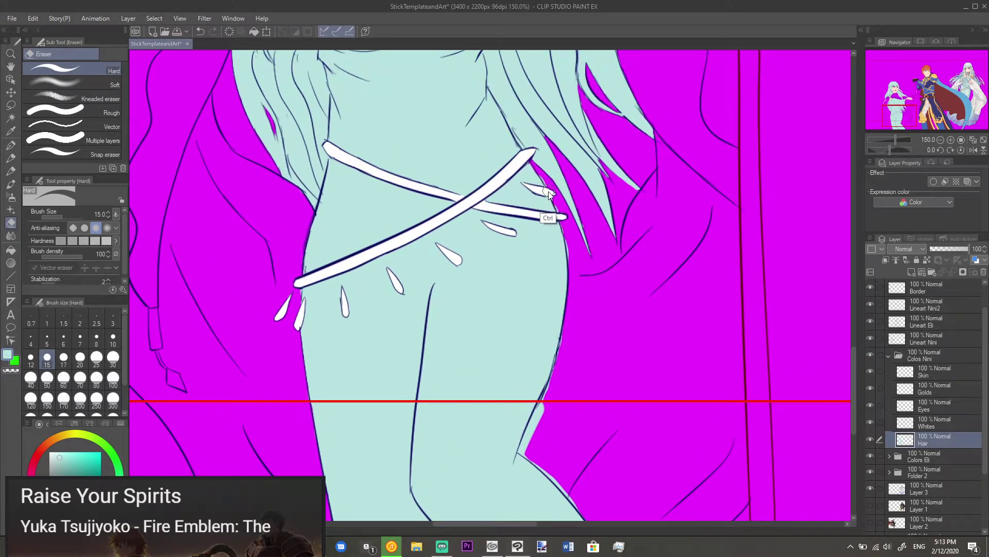
scroll(549, 193, up, 3)
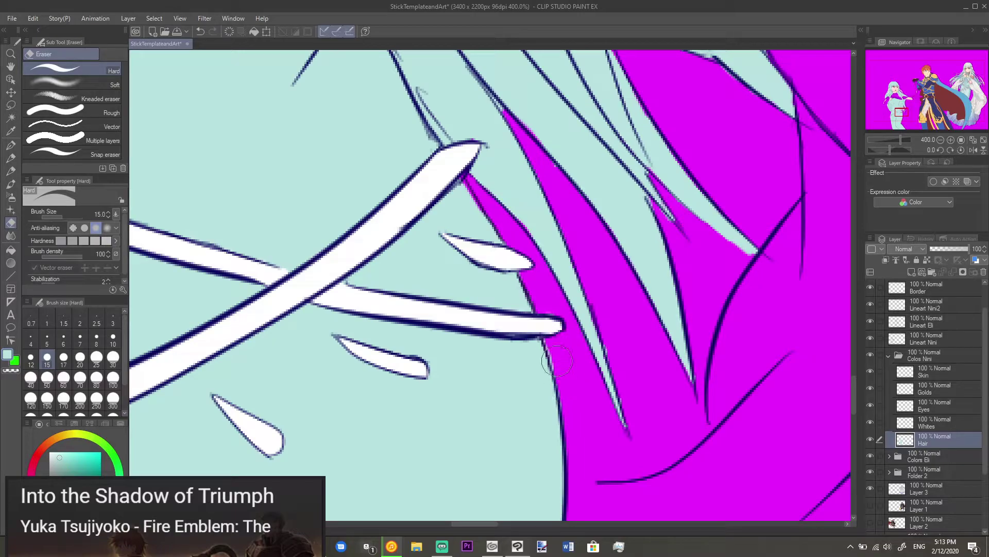
scroll(549, 349, down, 2)
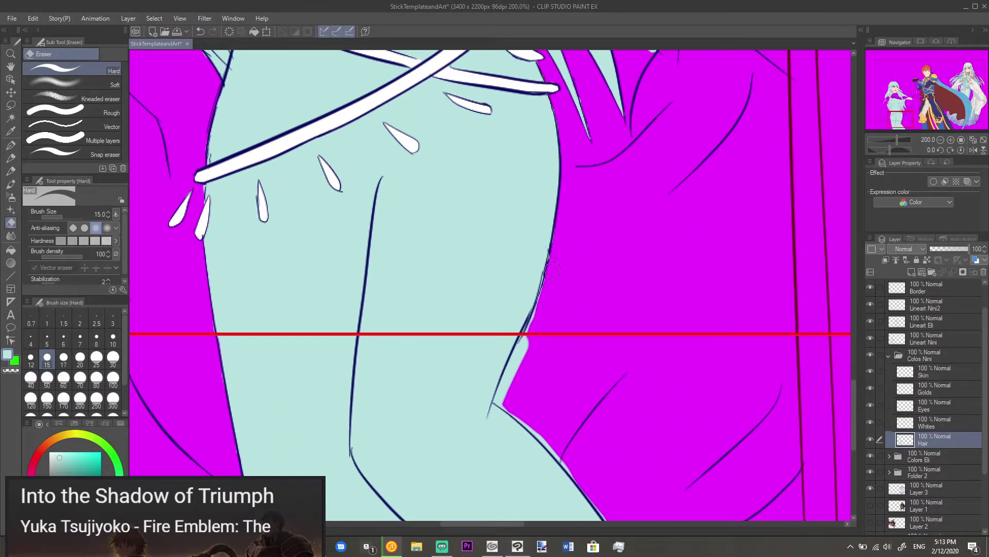
drag(526, 342, 549, 244)
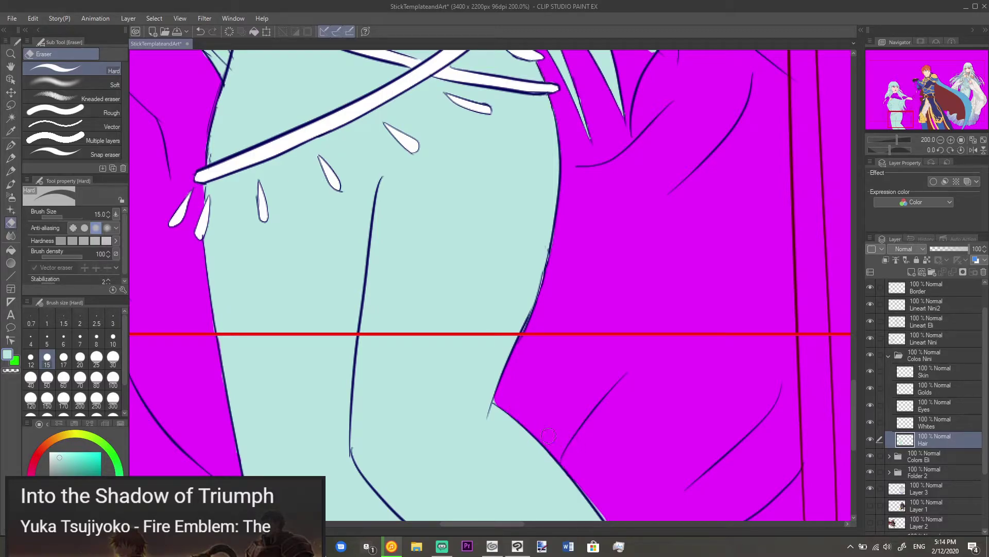
key(p)
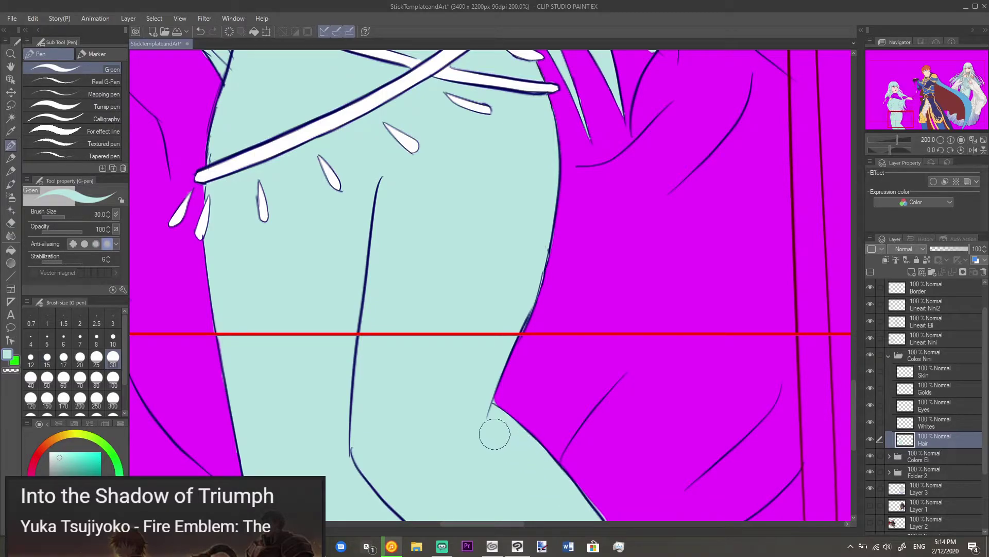
Step: Erase the remaining pale teal overflow behind the knee and along the lower leg down to the canvas edge
key(e)
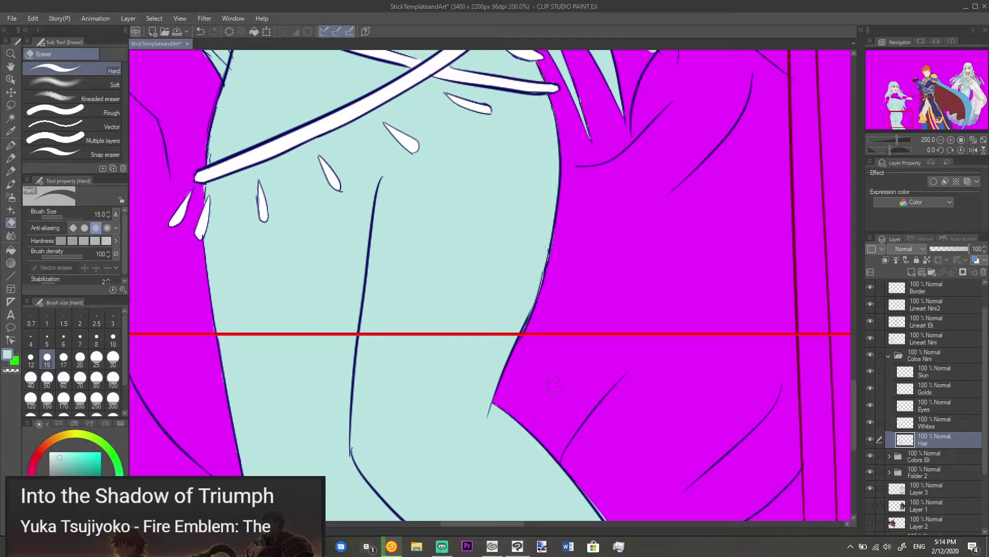
drag(582, 460, 476, 255)
drag(514, 325, 525, 335)
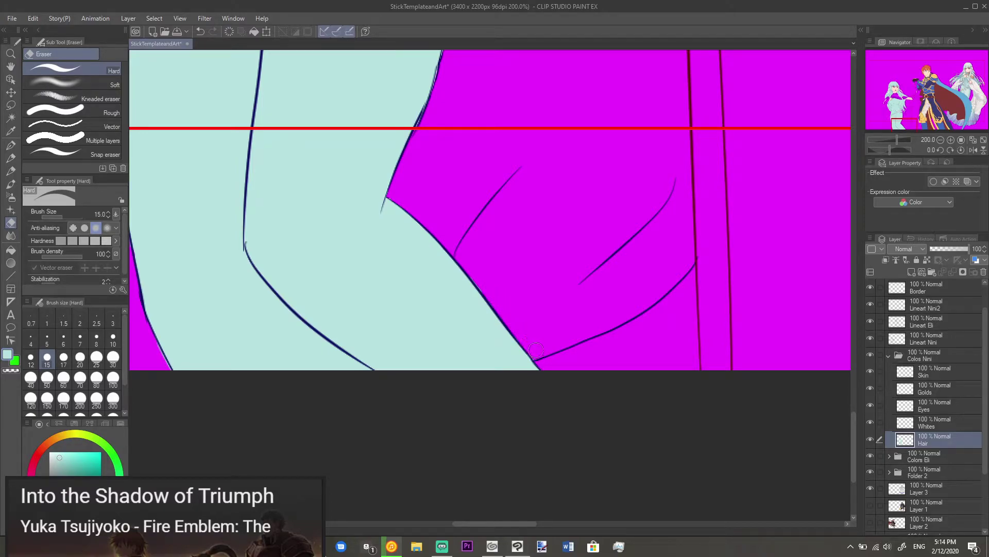
key(p)
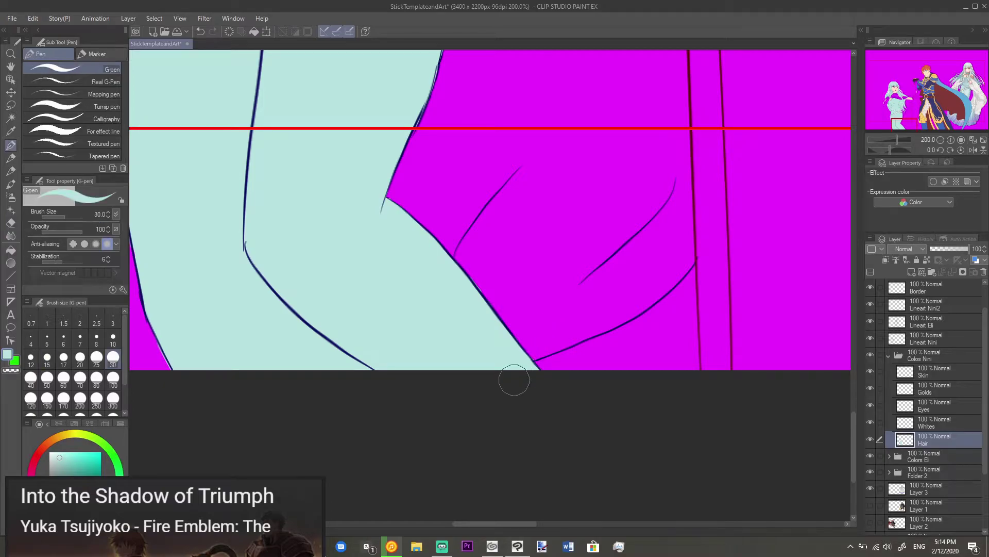
Step: On the Hair layer, paint pale teal across the dress's upper chest along the collar's lower edge, using size 30
scroll(538, 328, down, 4)
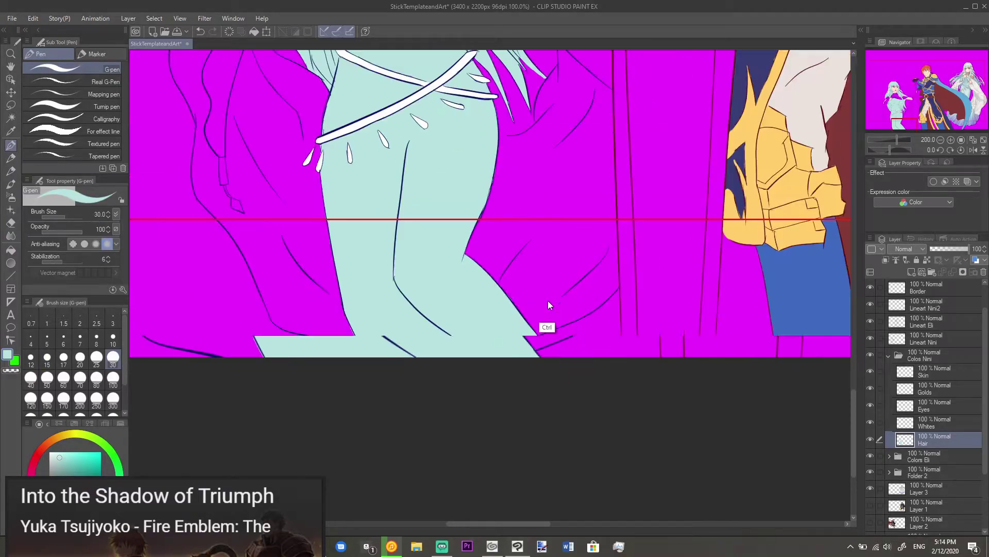
drag(602, 229, 571, 288)
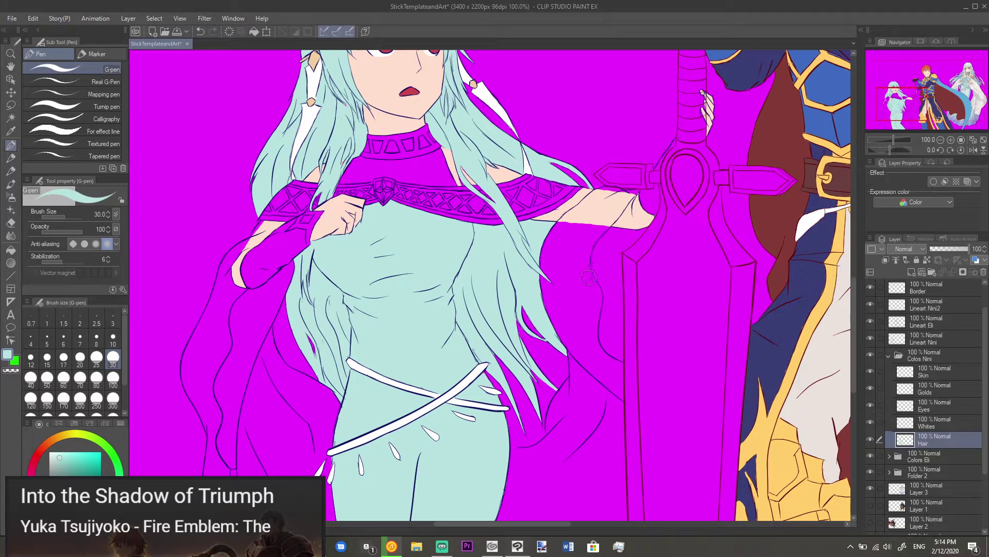
scroll(590, 276, down, 2)
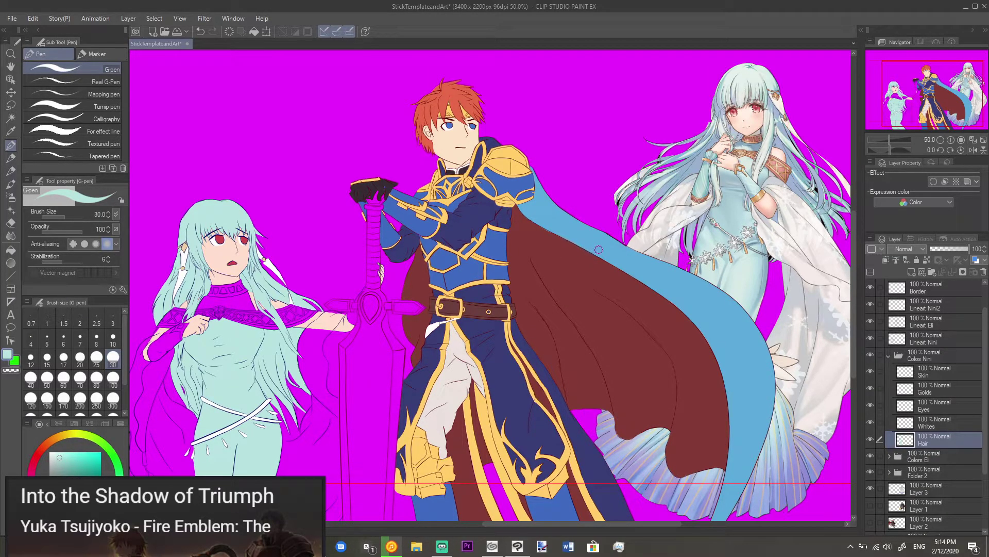
drag(432, 450, 546, 260)
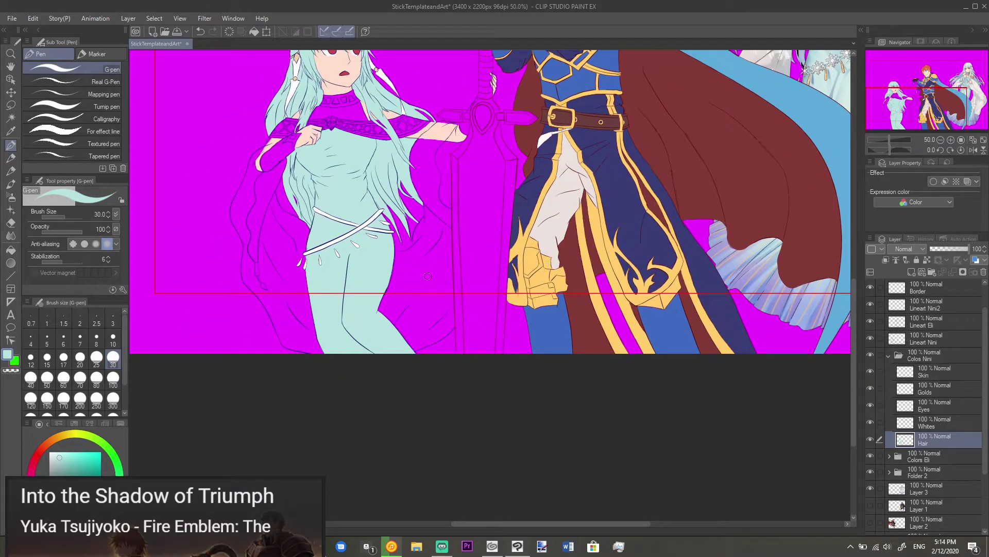
scroll(442, 281, up, 2)
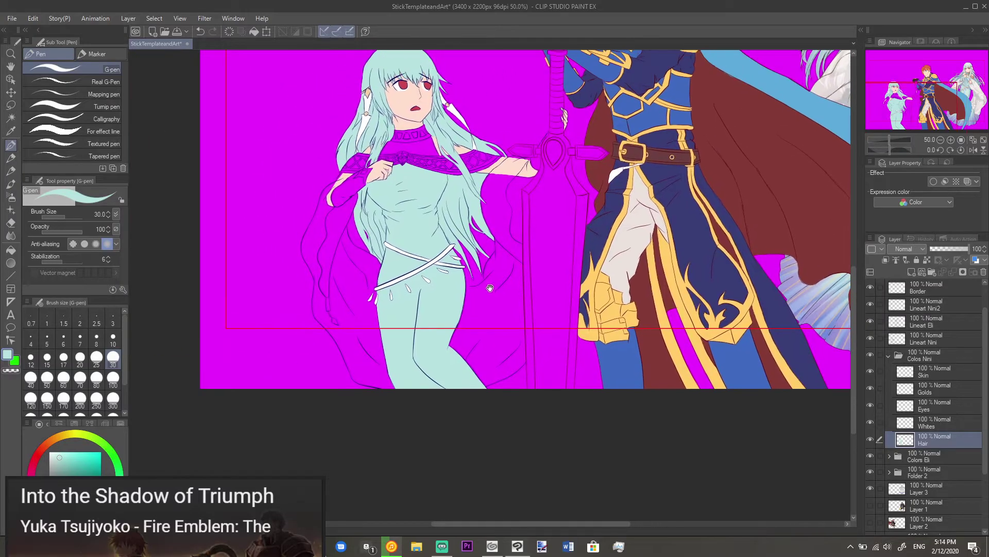
scroll(479, 243, up, 4)
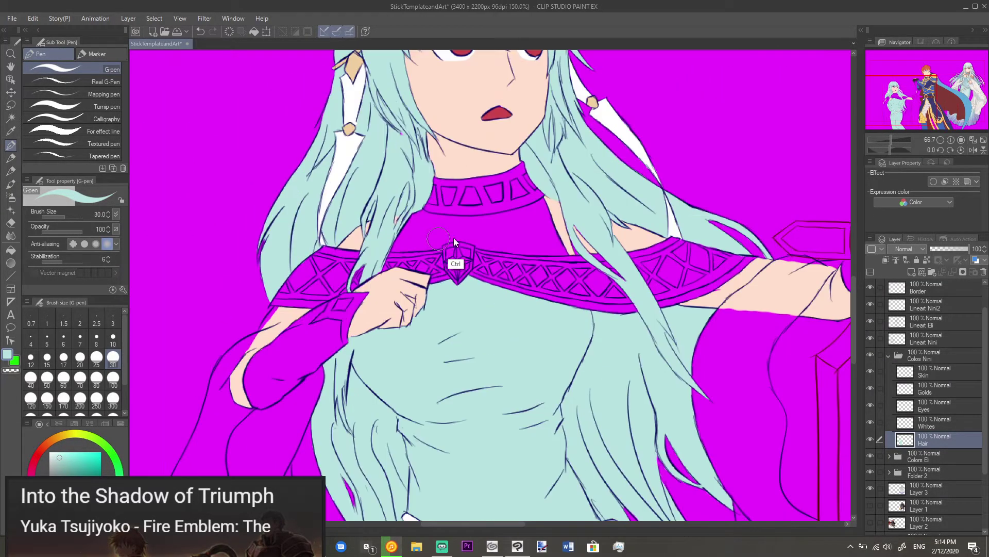
scroll(454, 241, up, 1)
scroll(433, 233, up, 2)
mouse_move(401, 253)
mouse_down()
mouse_move(413, 264)
mouse_move(436, 235)
mouse_move(495, 242)
mouse_move(479, 238)
mouse_move(505, 225)
mouse_up()
key(e)
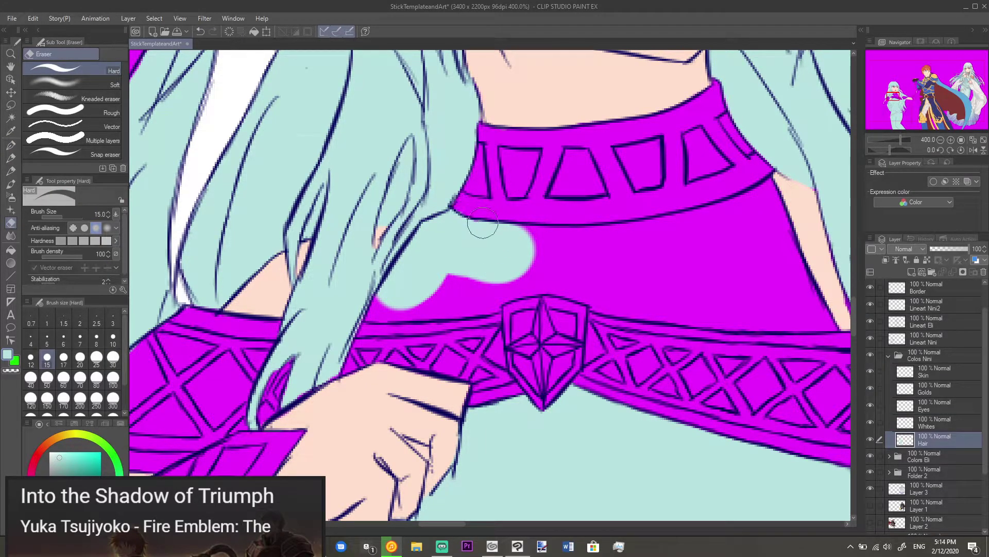
key(p)
mouse_move(468, 247)
mouse_down()
mouse_move(555, 259)
mouse_move(518, 254)
mouse_move(632, 250)
mouse_move(554, 255)
mouse_move(647, 263)
mouse_move(611, 243)
mouse_move(606, 255)
mouse_move(763, 222)
mouse_move(756, 203)
mouse_up()
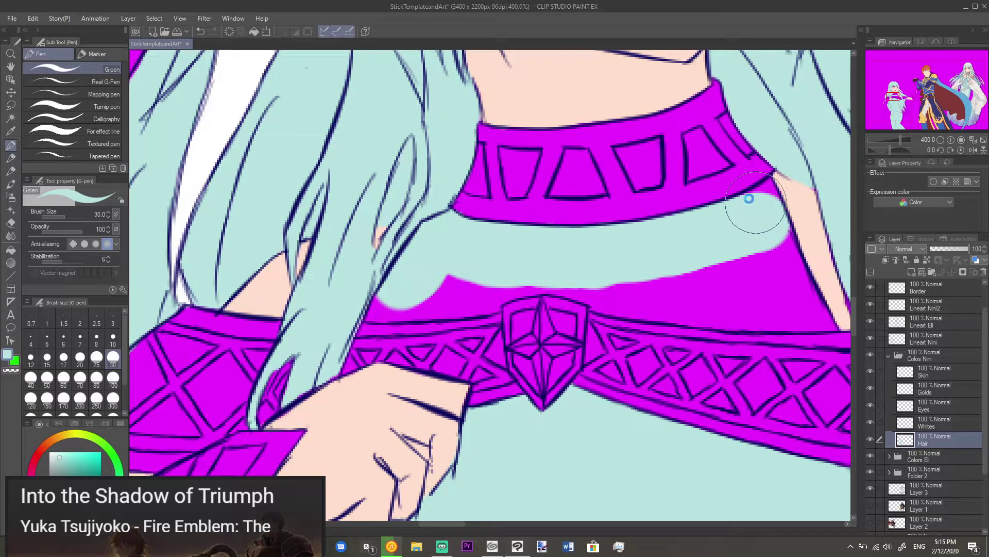
mouse_move(753, 200)
mouse_down()
mouse_move(762, 197)
mouse_move(737, 202)
mouse_move(776, 176)
mouse_move(776, 207)
mouse_up()
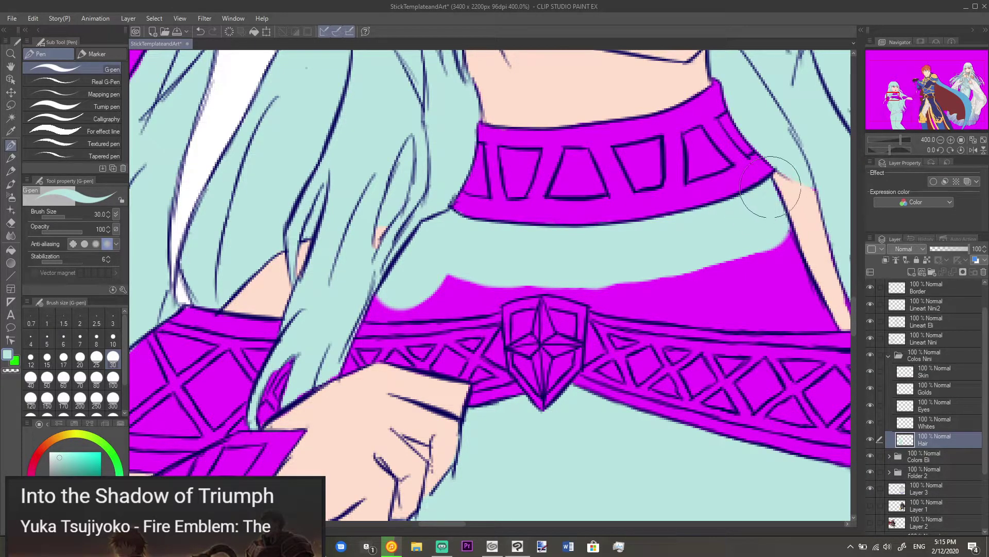
Step: Fill the rest of the upper chest down to the shoulder band with pale teal and tidy the colour around the central brooch
mouse_move(767, 258)
mouse_down()
mouse_move(786, 294)
mouse_move(795, 281)
mouse_move(802, 288)
mouse_move(801, 277)
mouse_move(723, 251)
mouse_up()
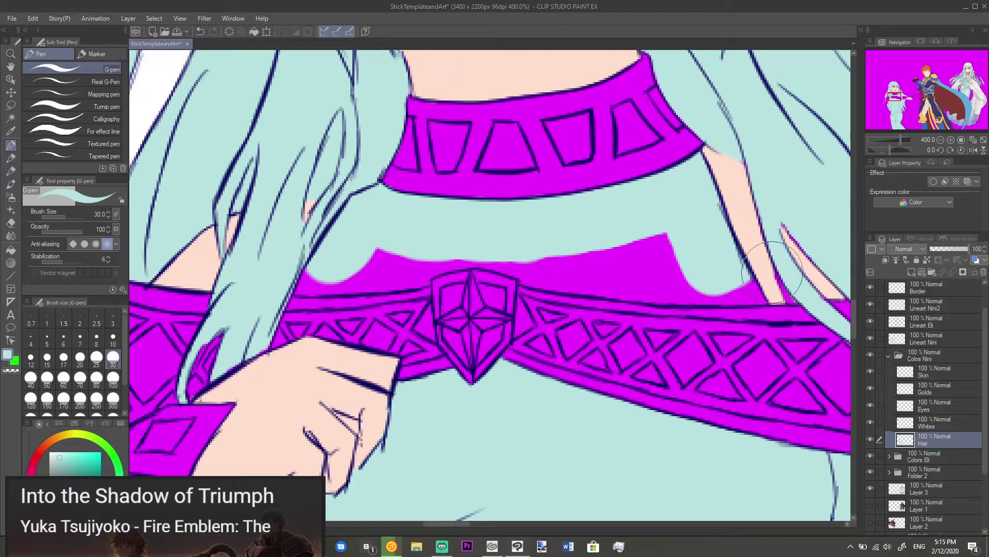
mouse_move(795, 257)
mouse_down()
mouse_move(708, 253)
mouse_move(716, 261)
mouse_move(723, 262)
mouse_move(717, 234)
mouse_up()
key(ctrl+z)
key(ctrl+z)
key(ctrl+z)
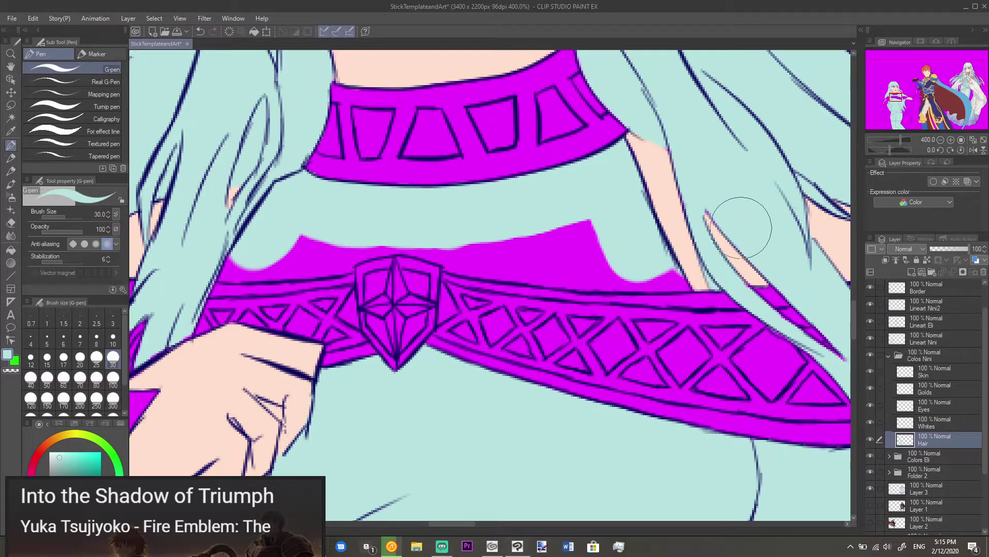
mouse_move(672, 249)
mouse_down()
mouse_move(671, 258)
mouse_move(670, 242)
mouse_move(589, 238)
mouse_move(592, 214)
mouse_move(486, 230)
mouse_move(566, 258)
mouse_move(612, 259)
mouse_move(629, 248)
mouse_move(668, 273)
mouse_move(695, 268)
mouse_move(573, 267)
mouse_move(503, 238)
mouse_move(503, 247)
mouse_move(459, 234)
mouse_move(441, 260)
mouse_move(453, 269)
mouse_up()
mouse_move(404, 214)
mouse_down()
mouse_move(455, 227)
mouse_move(364, 215)
mouse_move(383, 226)
mouse_move(230, 241)
mouse_move(222, 254)
mouse_move(235, 274)
mouse_move(229, 260)
mouse_move(288, 255)
mouse_move(261, 258)
mouse_move(253, 271)
mouse_move(268, 255)
mouse_move(343, 257)
mouse_move(350, 268)
mouse_up()
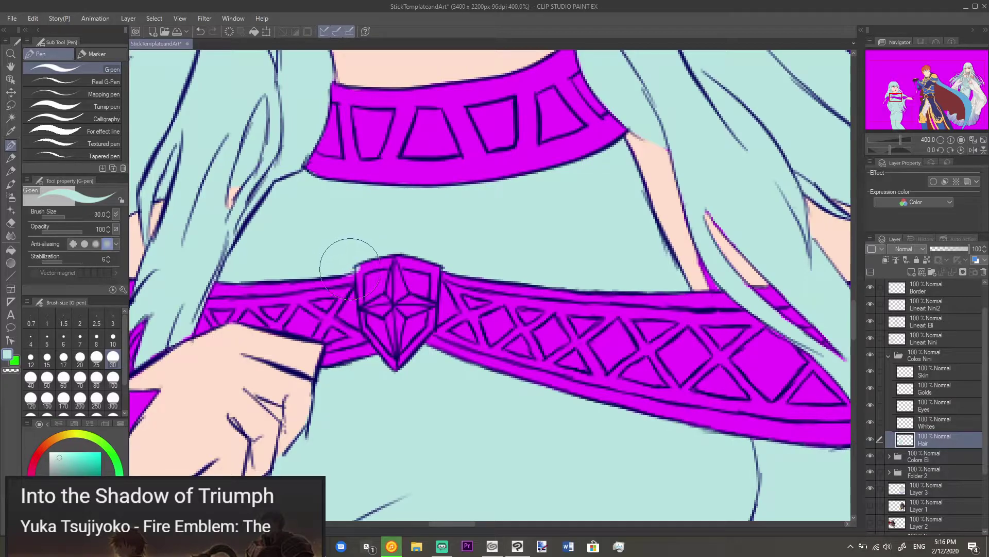
key(e)
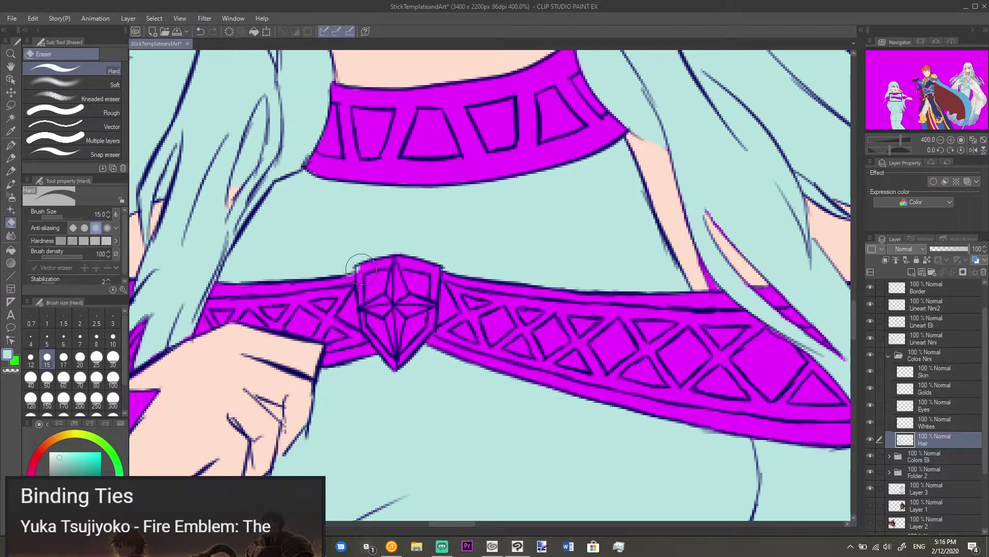
key(p)
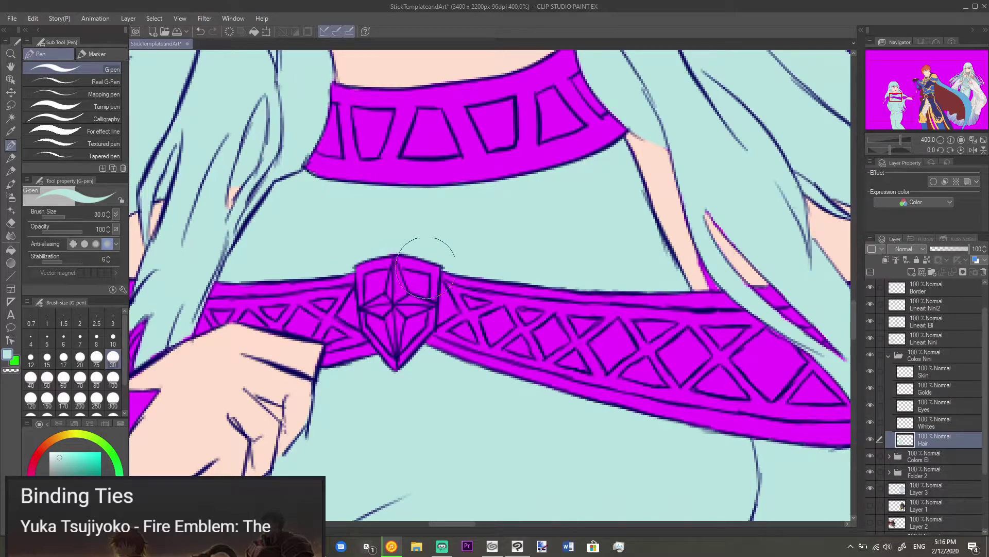
Step: On the Skin layer, touch up the bare shoulder gap above the band in sampled skin tone and erase the overflow beside the hair strand
scroll(528, 261, down, 2)
drag(602, 246, 545, 248)
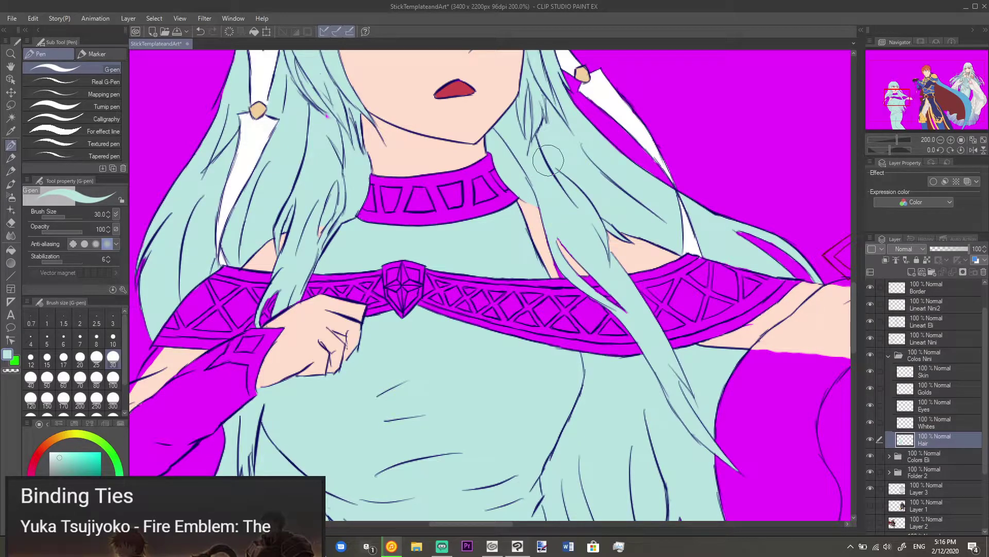
alt+click(537, 223)
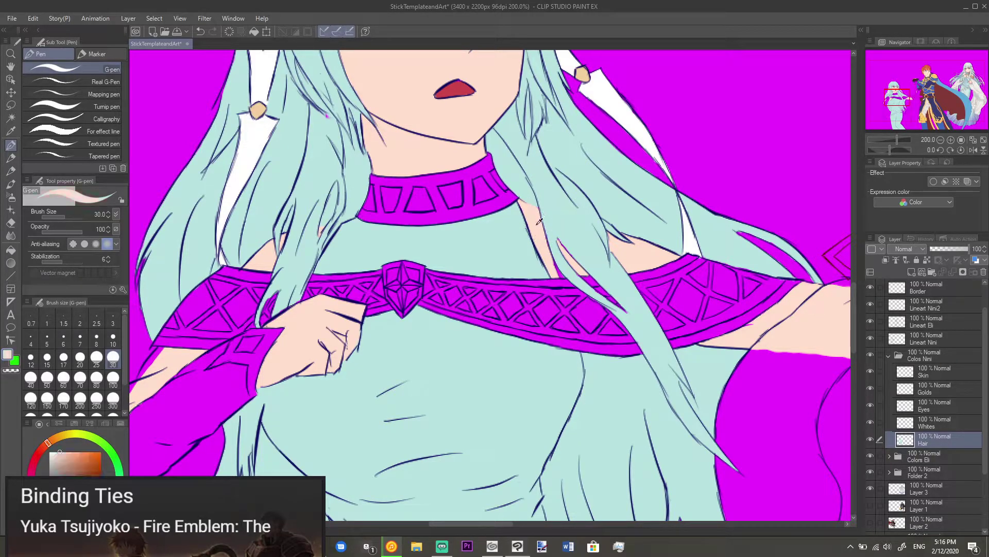
click(923, 375)
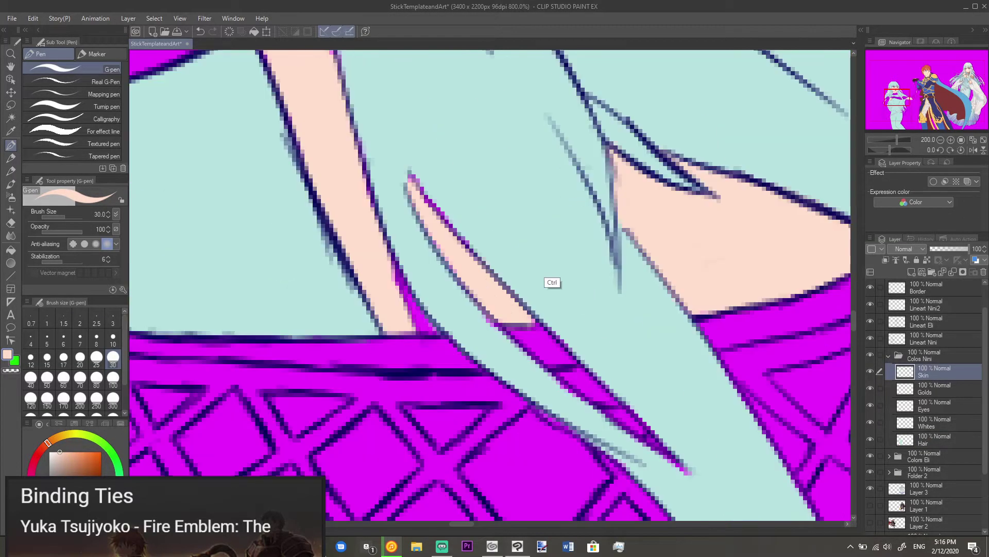
scroll(567, 278, up, 5)
mouse_move(413, 304)
mouse_down()
mouse_move(390, 269)
mouse_move(425, 328)
mouse_up()
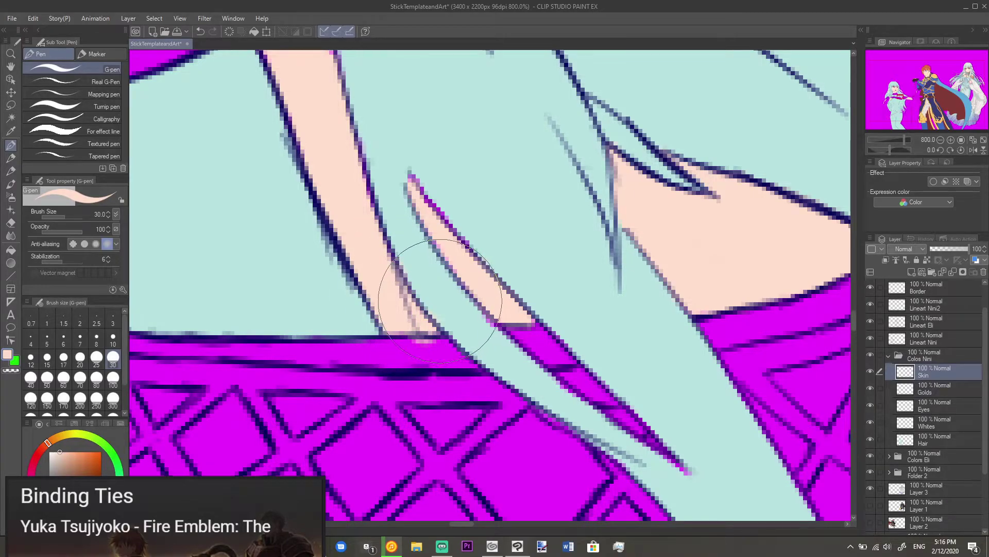
key(e)
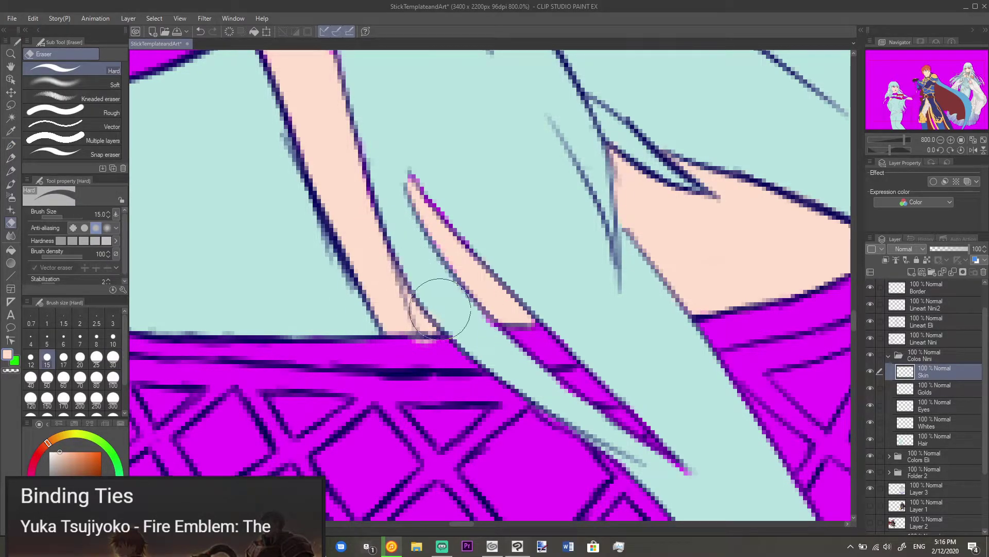
mouse_move(431, 306)
mouse_down()
mouse_move(419, 343)
mouse_move(412, 330)
mouse_move(428, 335)
mouse_up()
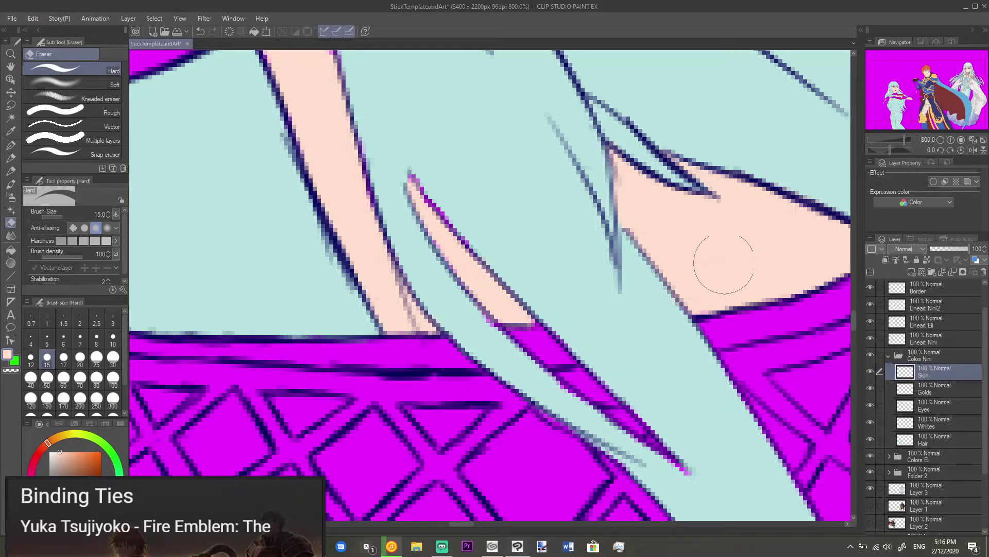
scroll(708, 282, down, 3)
scroll(694, 290, up, 3)
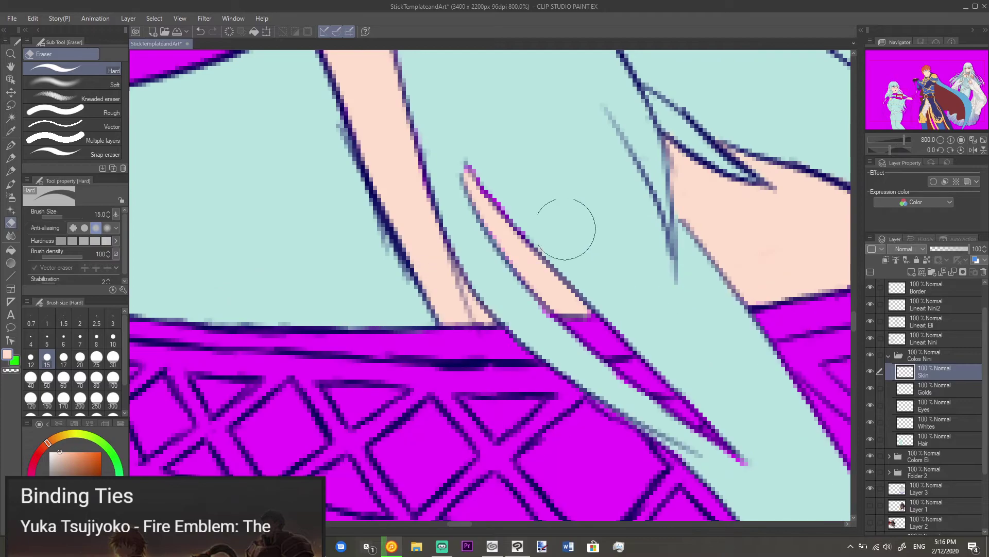
click(933, 438)
drag(540, 209, 513, 176)
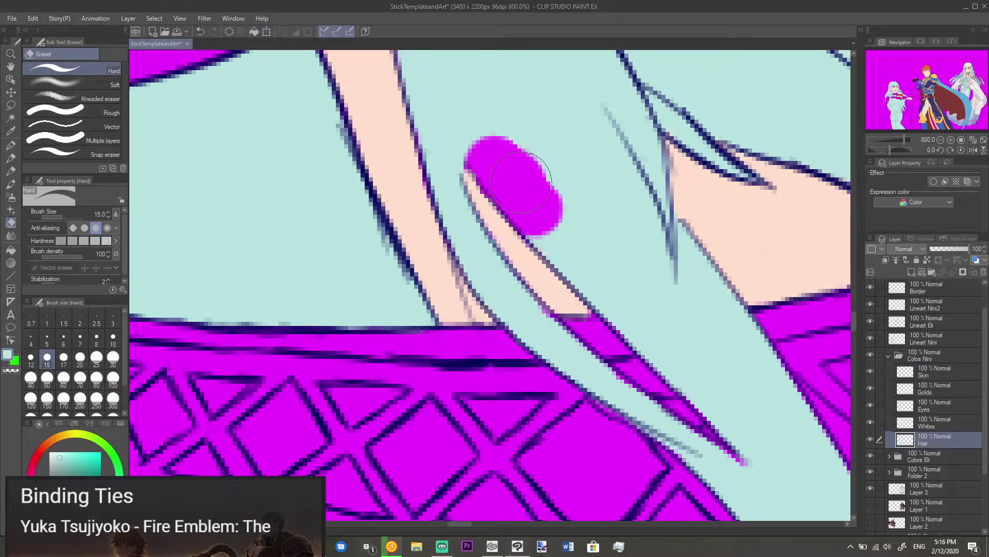
key(p)
key(ctrl+z)
Step: On the Skin layer, fill the gap in the outstretched arm below the shoulder band with sampled skin tone and erase the overflow onto the band
scroll(642, 274, down, 4)
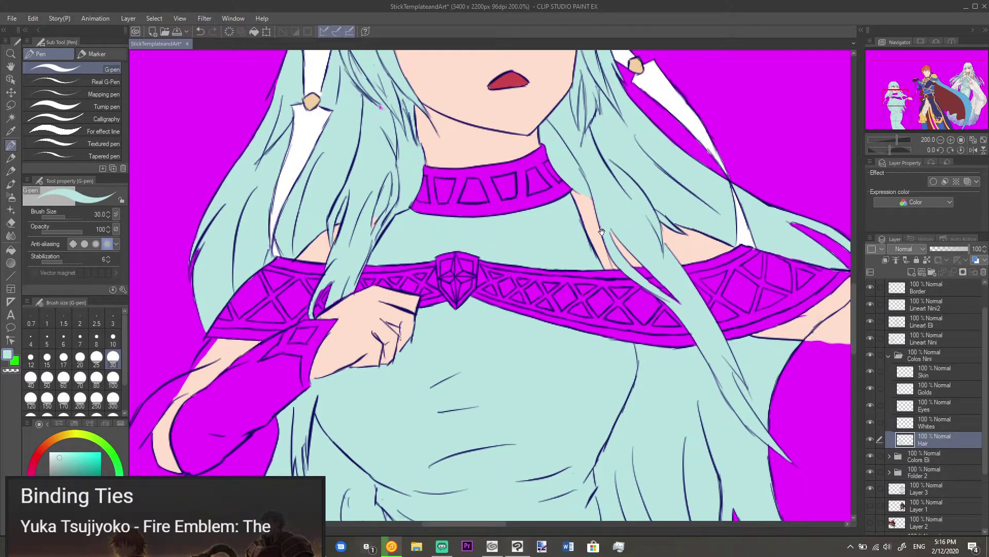
drag(602, 228, 611, 145)
drag(709, 189, 585, 215)
drag(674, 210, 574, 218)
scroll(632, 242, up, 2)
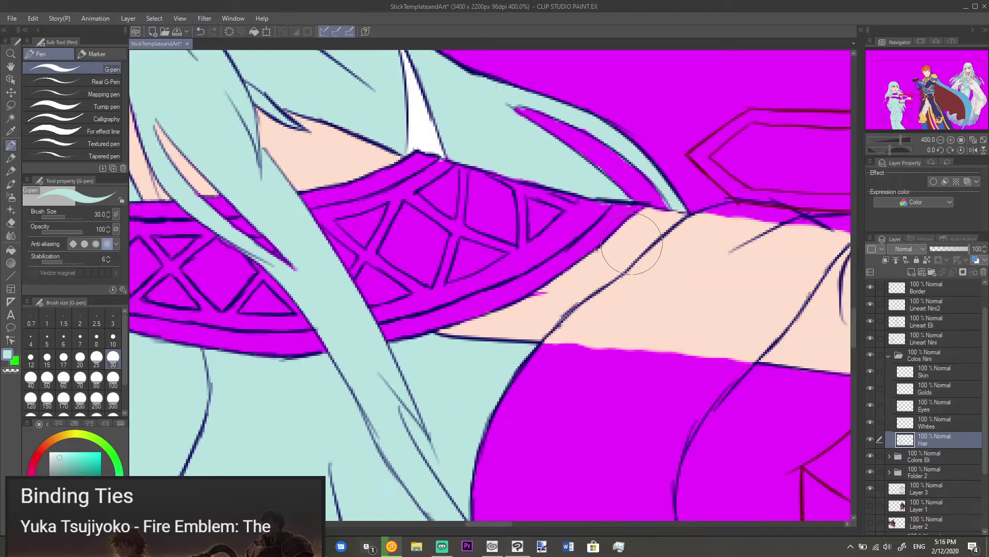
scroll(631, 243, up, 3)
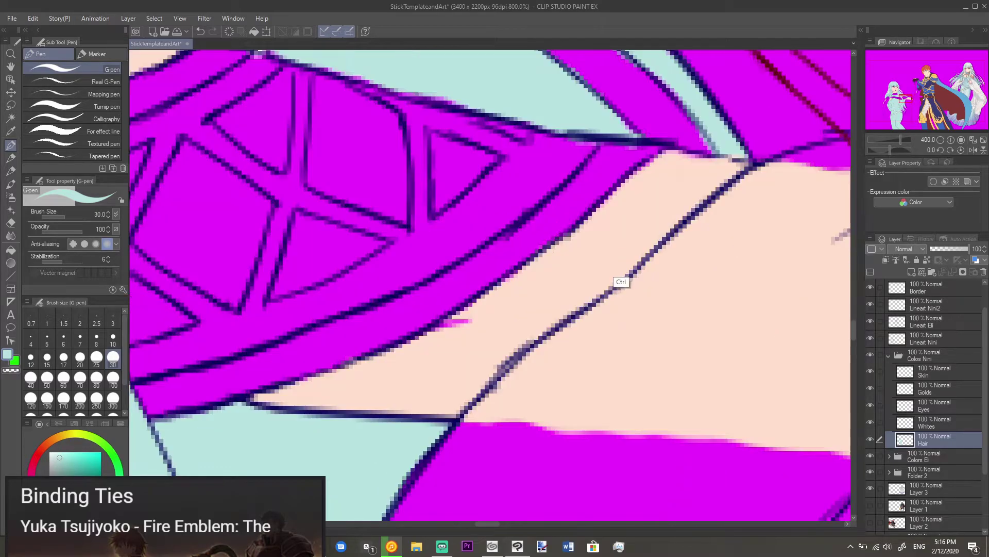
alt+click(561, 289)
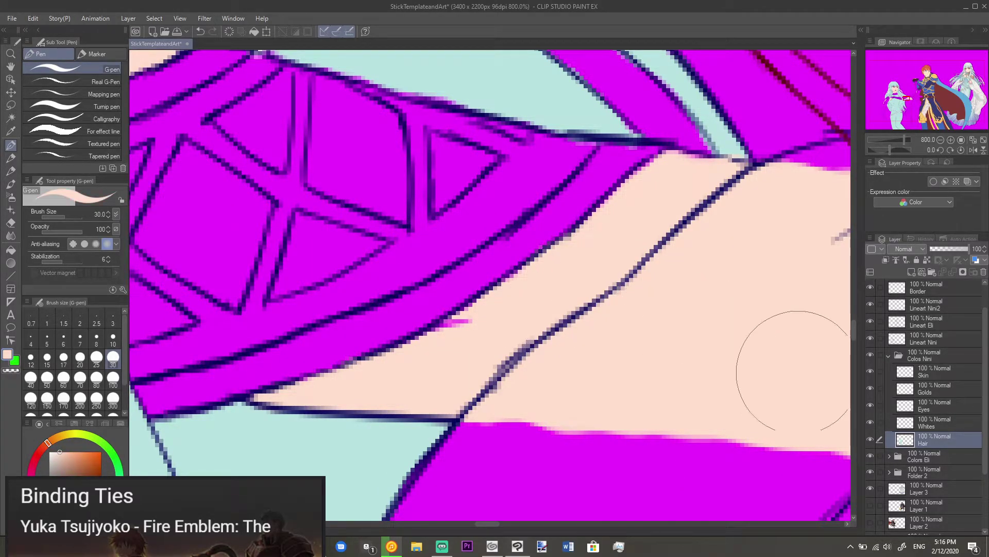
click(927, 372)
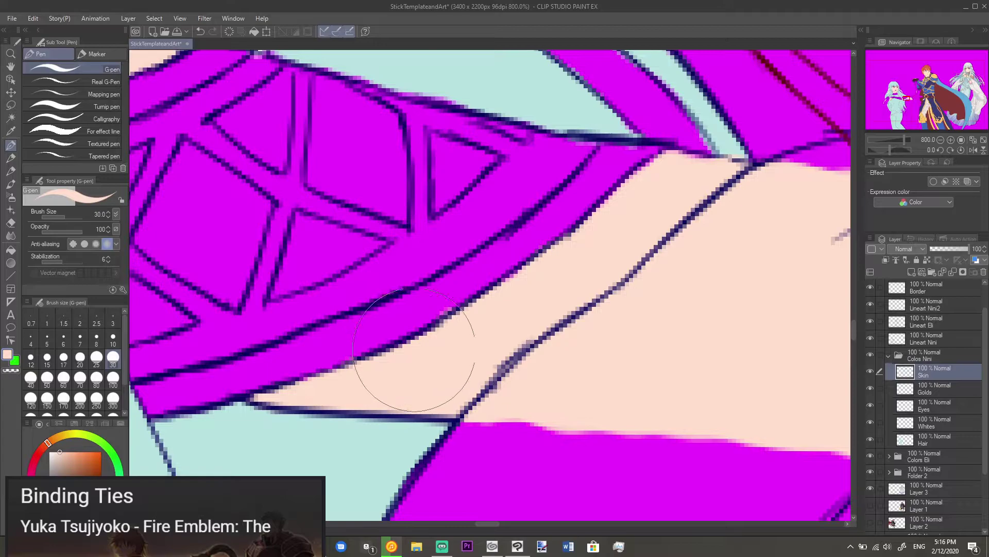
key(e)
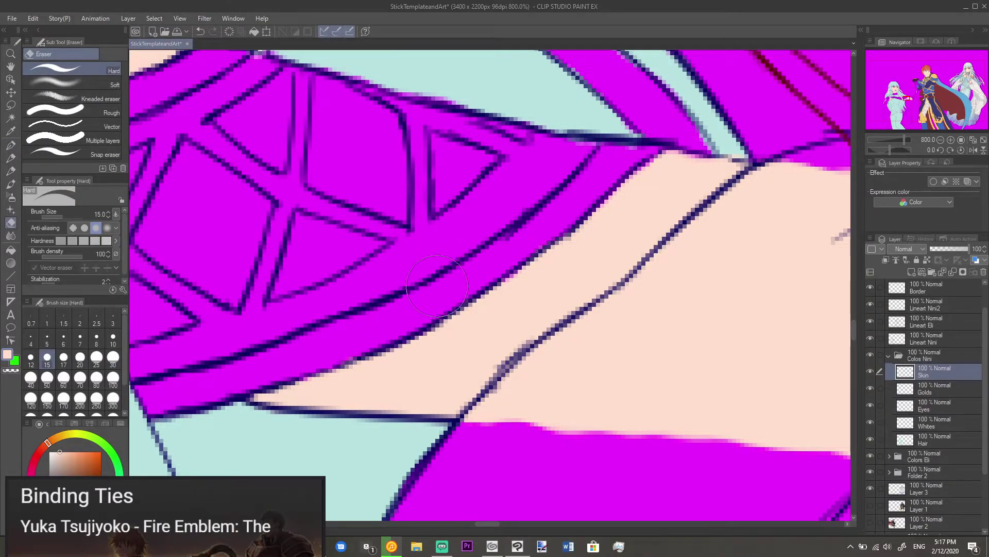
key(p)
Step: Refine the skin tone's edge along the shoulder band up to the hair tip, erasing overflow and filling small gaps
drag(470, 362, 411, 296)
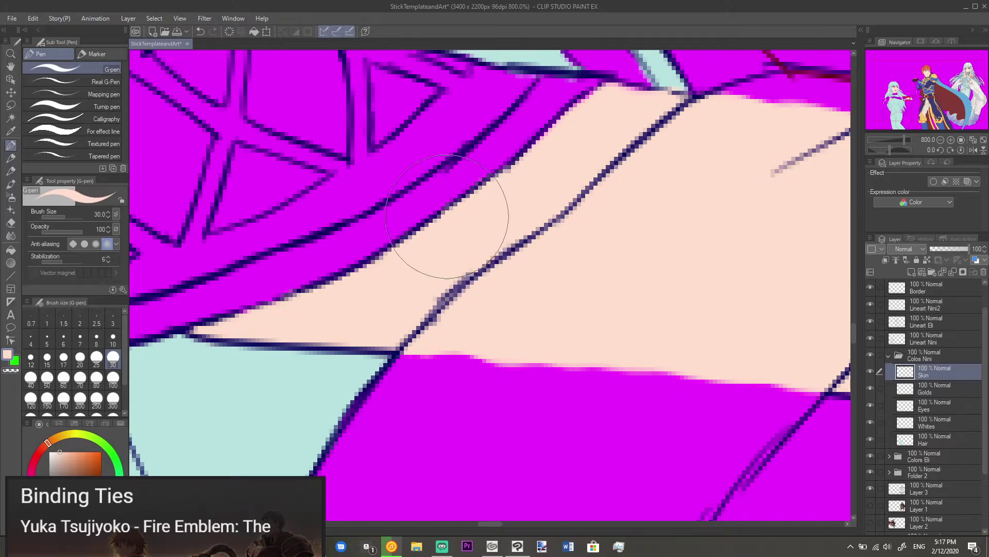
key(e)
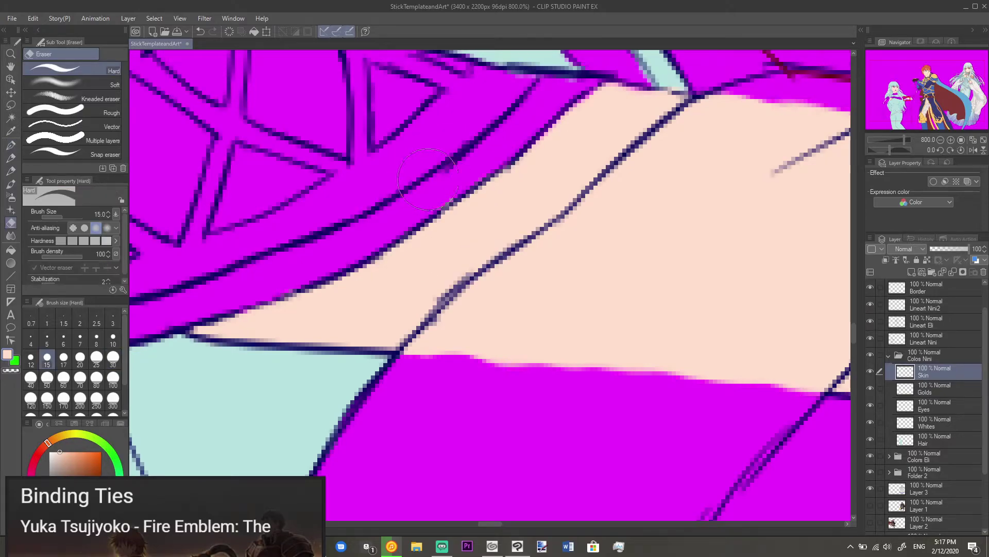
key(p)
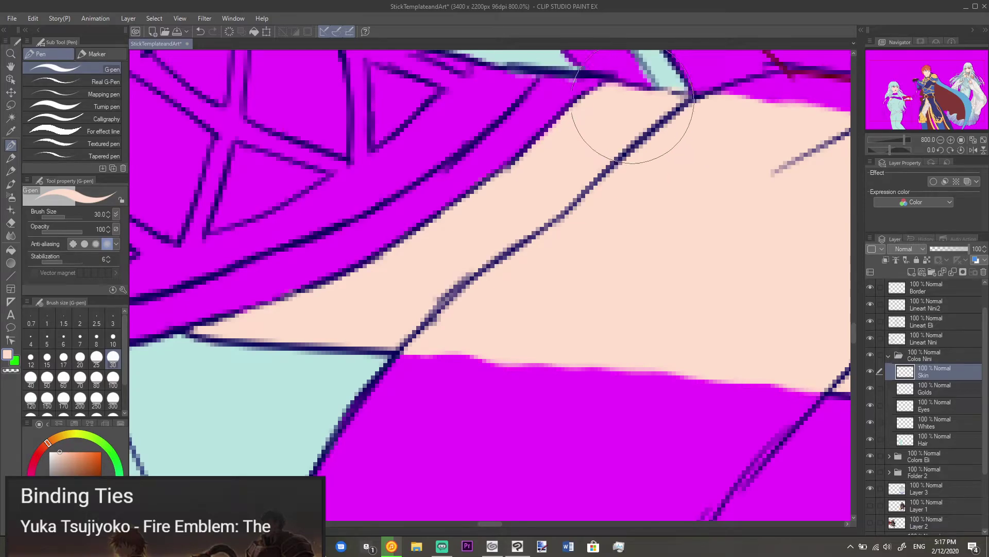
mouse_move(679, 172)
mouse_down()
mouse_move(620, 167)
mouse_move(503, 191)
mouse_up()
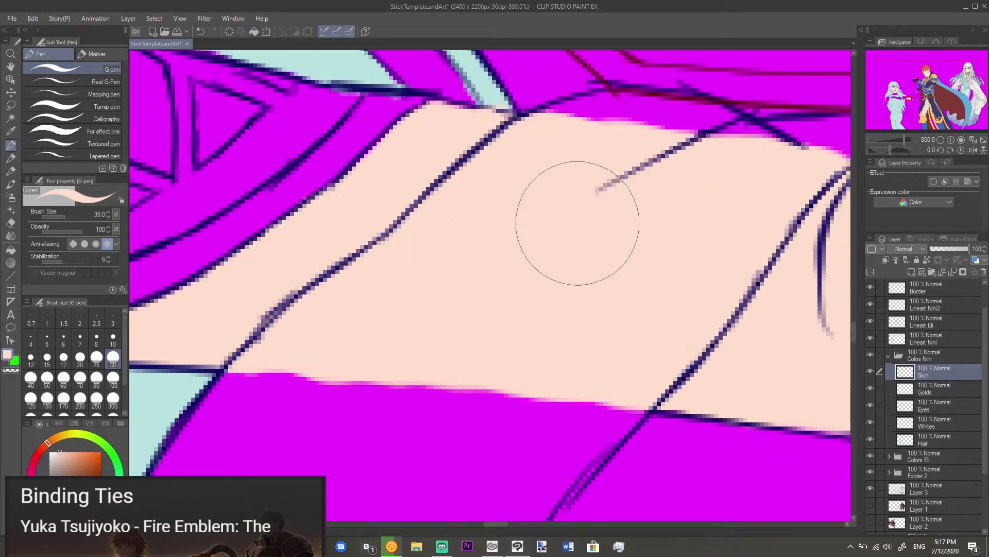
Step: Clean up the skin tone along the outstretched arm's edges and fill the pointed fold below the sword guard, erasing the overflow
scroll(590, 213, down, 2)
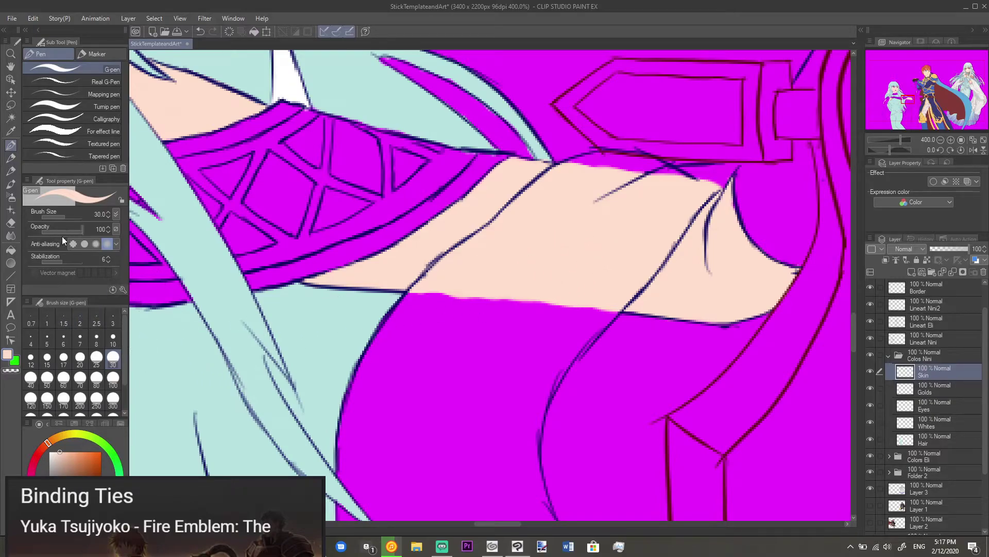
key(e)
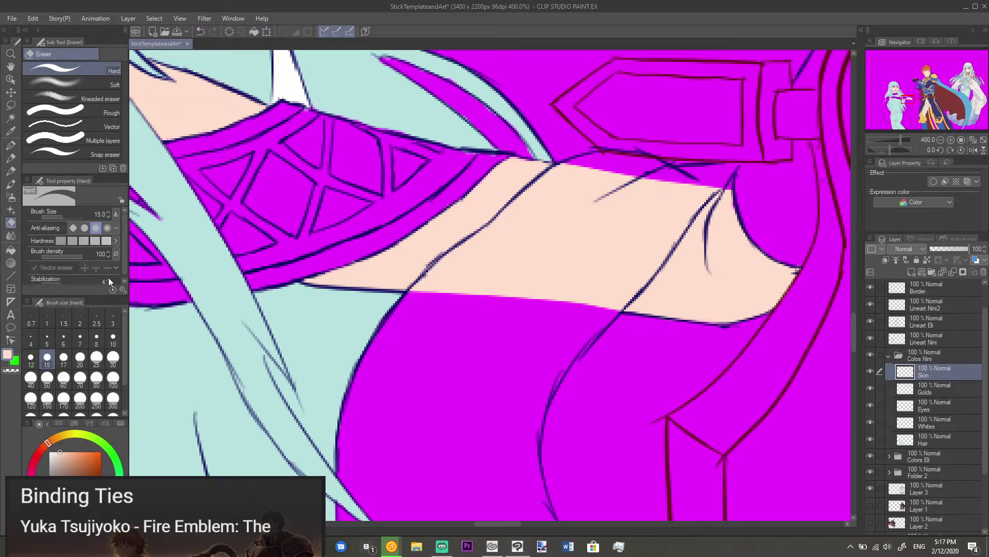
key(p)
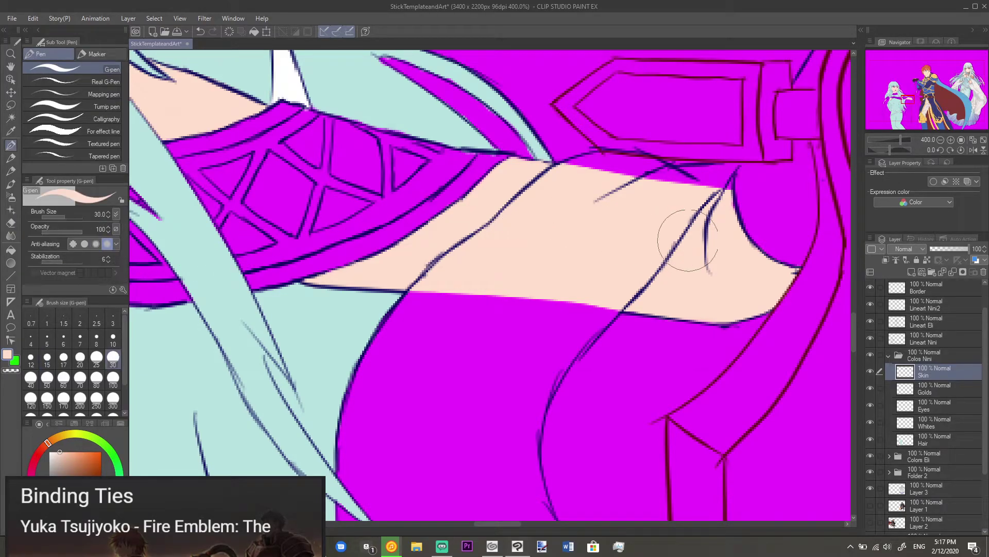
scroll(731, 197, up, 5)
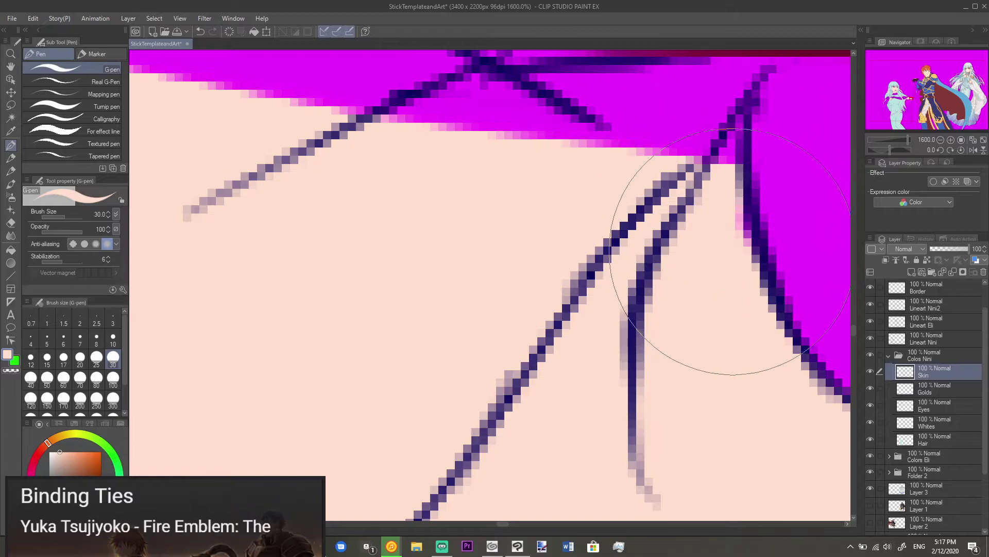
mouse_move(734, 225)
mouse_down()
mouse_move(731, 153)
mouse_move(750, 123)
mouse_up()
drag(748, 164, 630, 254)
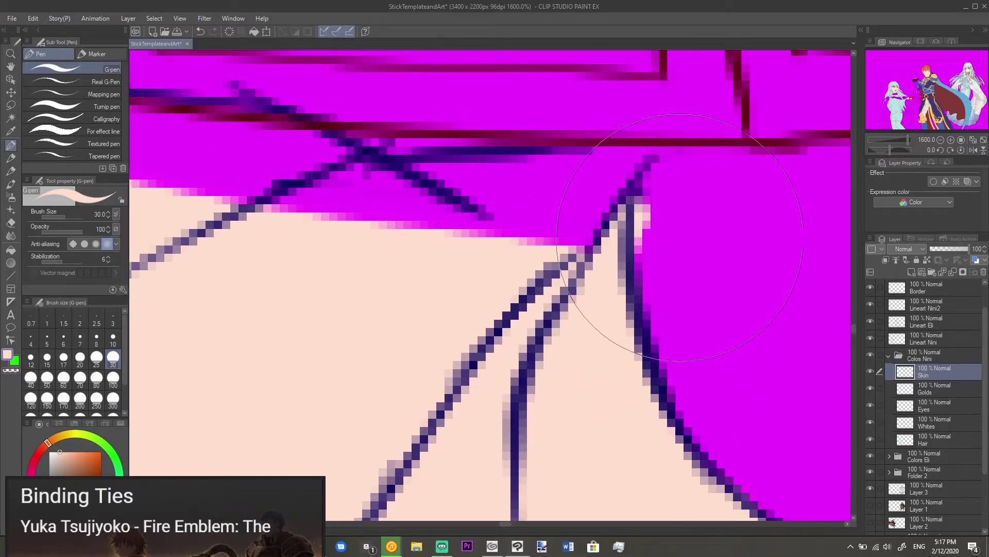
key(e)
drag(708, 232, 695, 254)
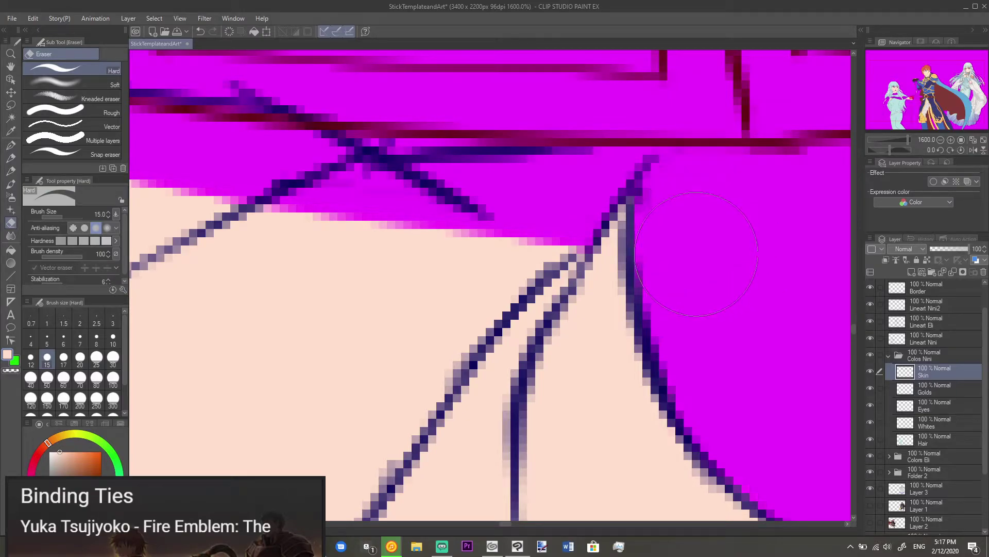
Step: On the Hair layer, fill the elbow part of the bent arm's sleeve with sampled pale teal
scroll(737, 198, down, 4)
drag(736, 205, 707, 283)
scroll(719, 256, down, 4)
drag(758, 257, 524, 368)
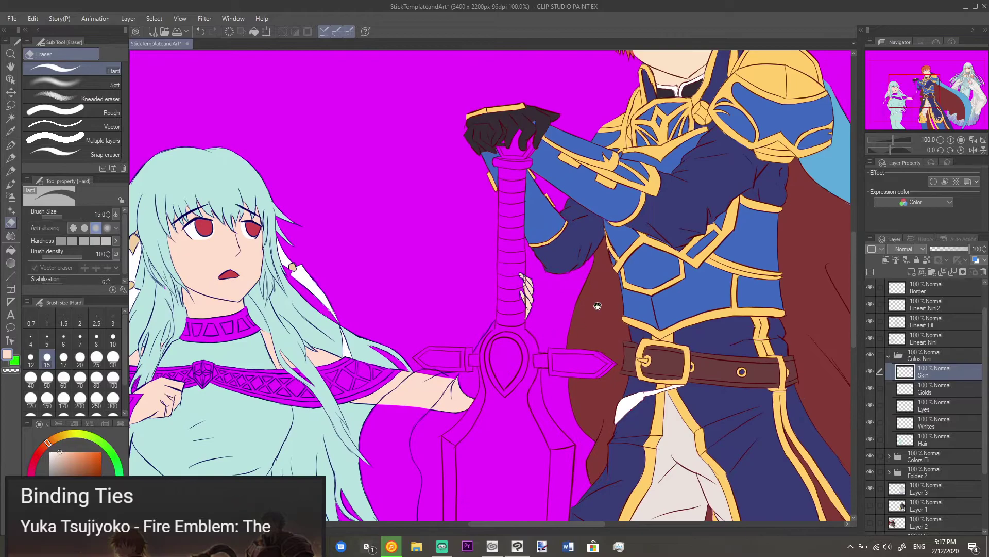
drag(700, 250, 590, 292)
scroll(605, 290, down, 2)
drag(669, 274, 575, 306)
drag(355, 376, 599, 275)
alt+click(515, 303)
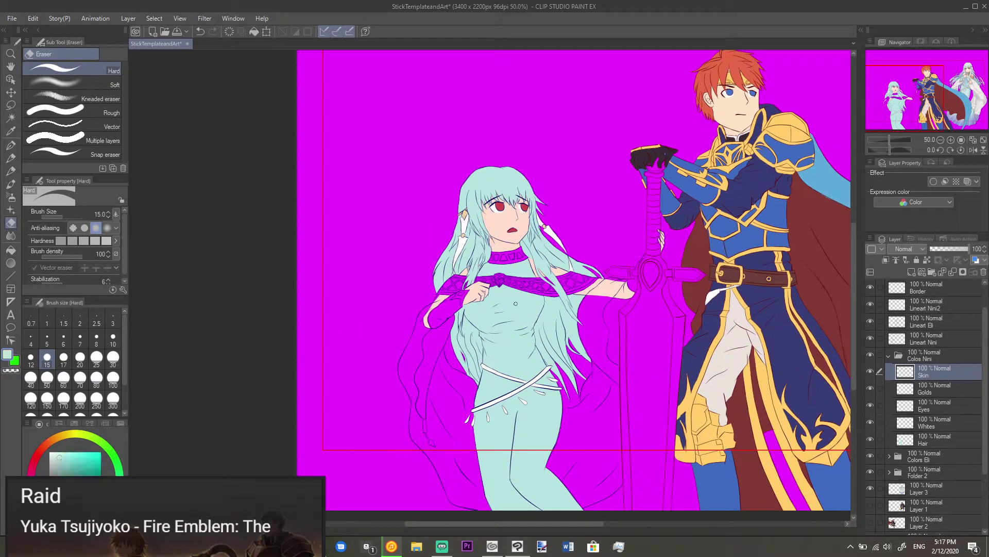
click(930, 442)
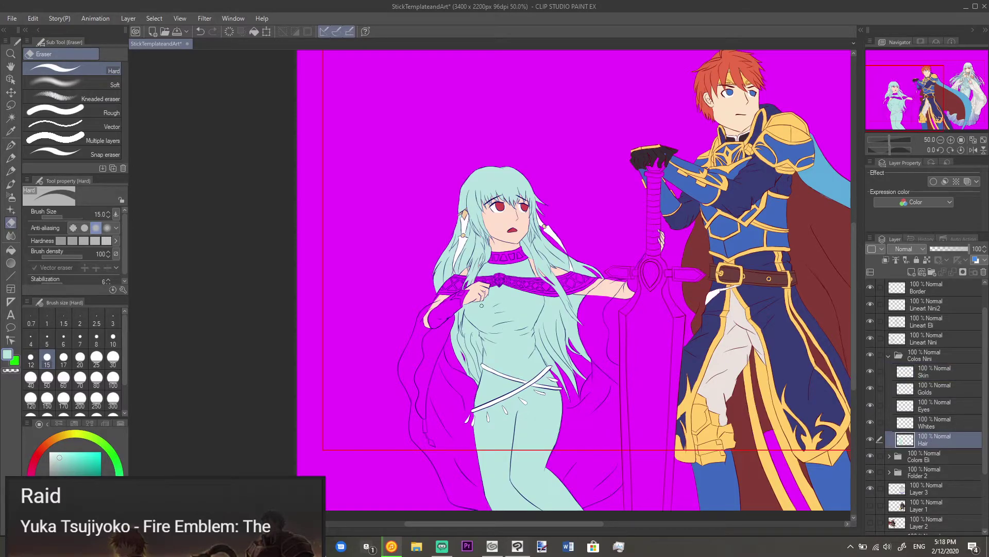
scroll(437, 318, up, 5)
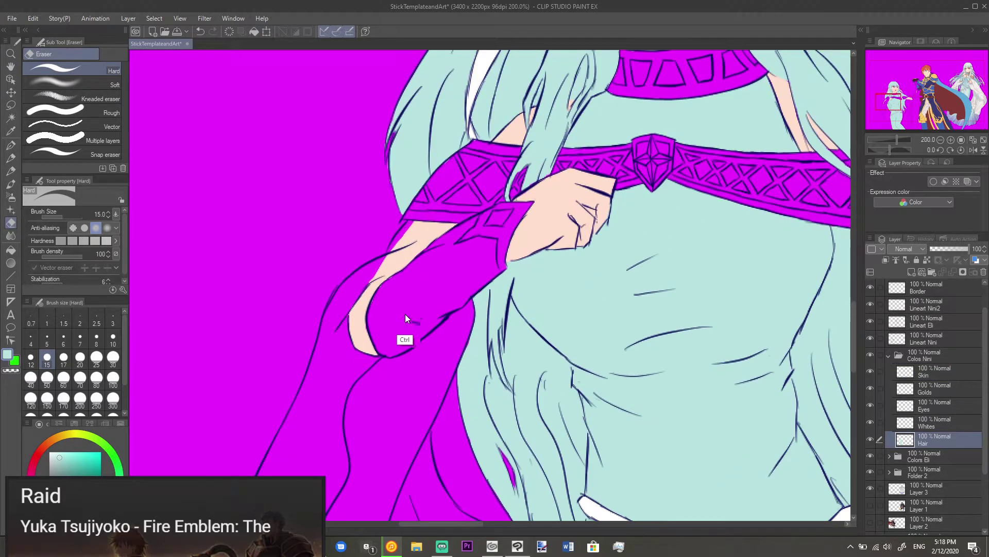
scroll(405, 314, up, 2)
key(p)
mouse_move(426, 325)
mouse_down()
mouse_move(432, 311)
mouse_move(441, 321)
mouse_move(383, 374)
mouse_move(366, 363)
mouse_move(357, 311)
mouse_move(375, 276)
mouse_move(397, 287)
mouse_move(386, 316)
mouse_move(420, 247)
mouse_move(459, 216)
mouse_up()
mouse_move(497, 252)
mouse_down()
mouse_move(487, 245)
mouse_move(508, 262)
mouse_move(572, 221)
mouse_move(562, 230)
mouse_move(643, 212)
mouse_up()
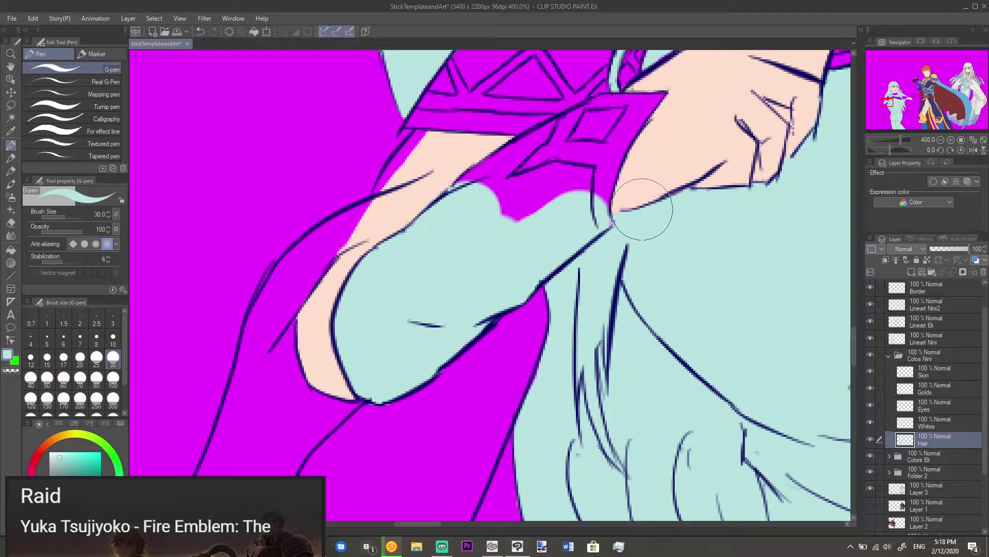
key(ctrl+z)
click(563, 223)
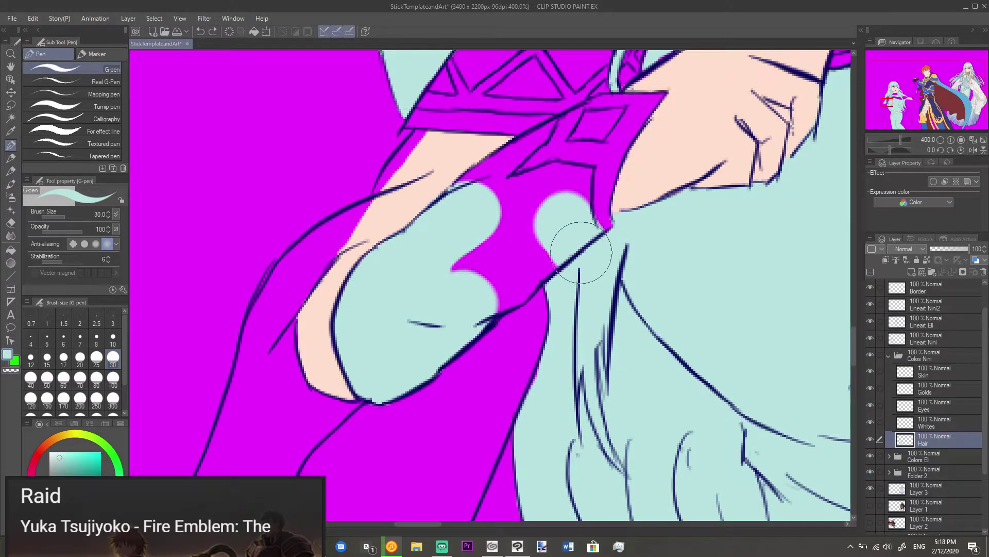
key(ctrl+z)
click(563, 219)
key(ctrl+z)
Step: Extend the pale teal across the rest of the bent arm's sleeve up to the lower edge of the wrist cuff
click(565, 227)
mouse_move(565, 227)
mouse_down()
mouse_move(579, 259)
mouse_move(547, 240)
mouse_move(518, 253)
mouse_move(509, 278)
mouse_move(487, 288)
mouse_move(477, 280)
mouse_move(475, 264)
mouse_move(502, 233)
mouse_move(468, 206)
mouse_move(476, 180)
mouse_move(525, 152)
mouse_up()
key(ctrl+z)
key(ctrl+z)
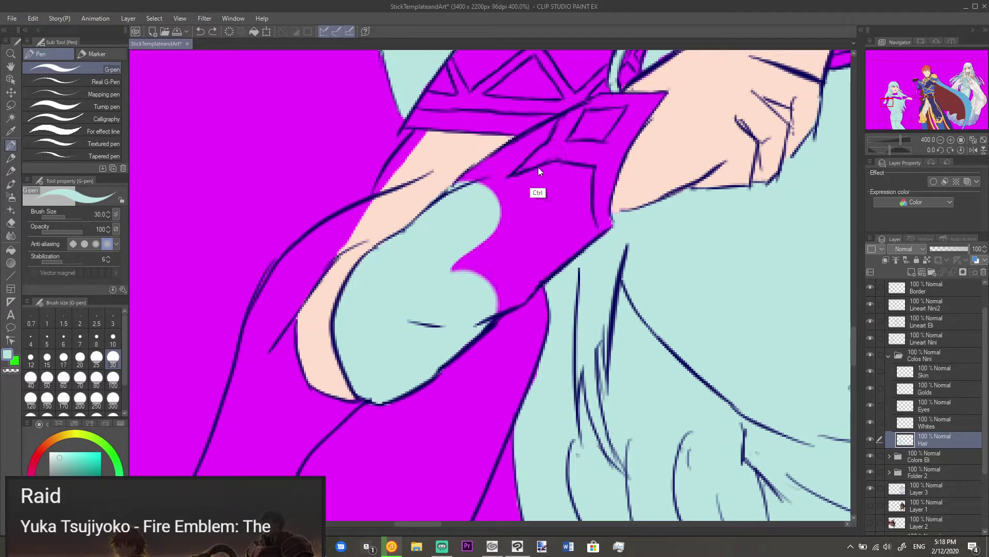
key(ctrl+y)
key(ctrl+y)
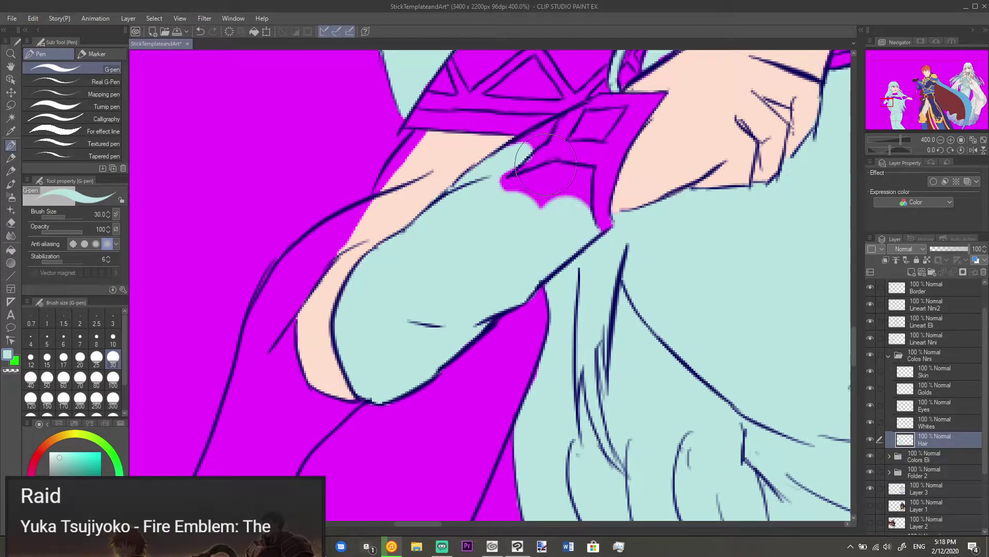
key(e)
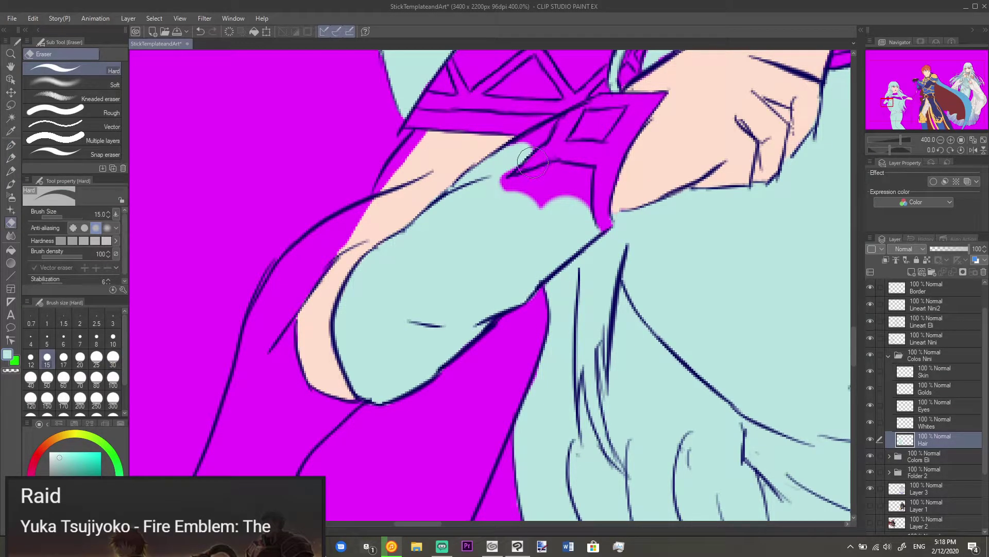
key(p)
mouse_move(496, 196)
mouse_down()
mouse_move(513, 209)
mouse_move(542, 195)
mouse_move(563, 201)
mouse_move(557, 189)
mouse_move(585, 191)
mouse_move(590, 172)
mouse_move(569, 185)
mouse_up()
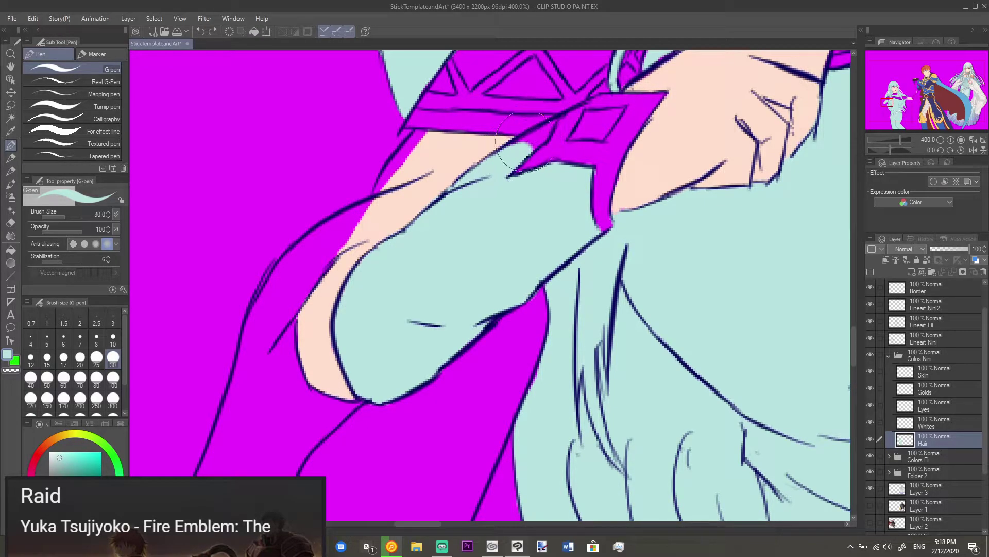
Step: Fill the narrow sleeve corner between the upper arm and the wrist cuff with pale teal and erase the overflow
drag(556, 118, 540, 139)
key(e)
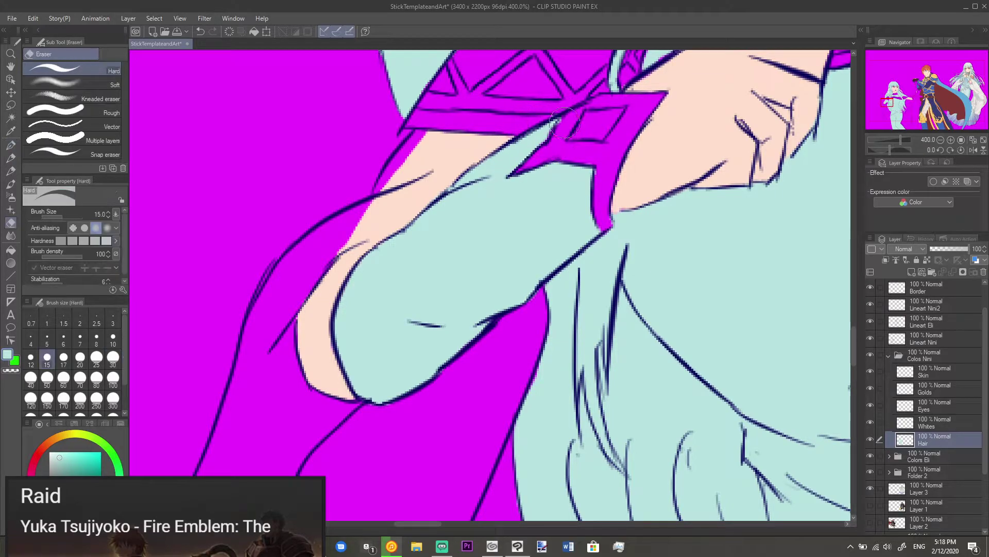
key(p)
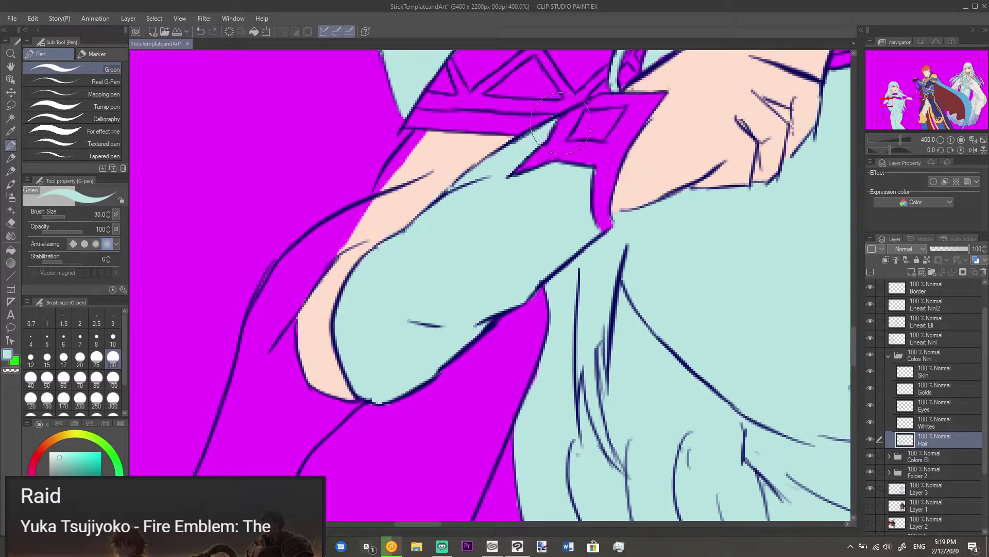
key(e)
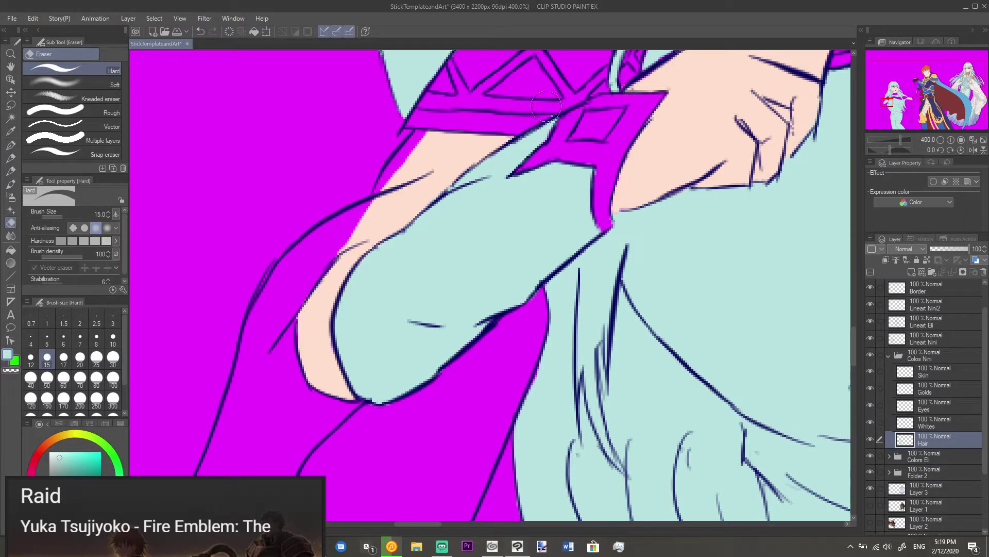
key(p)
Step: Fill the outstretched arm's sleeve area between the skin and the sword, below the crossguard, with pale teal and trim it to the guard
scroll(574, 105, down, 5)
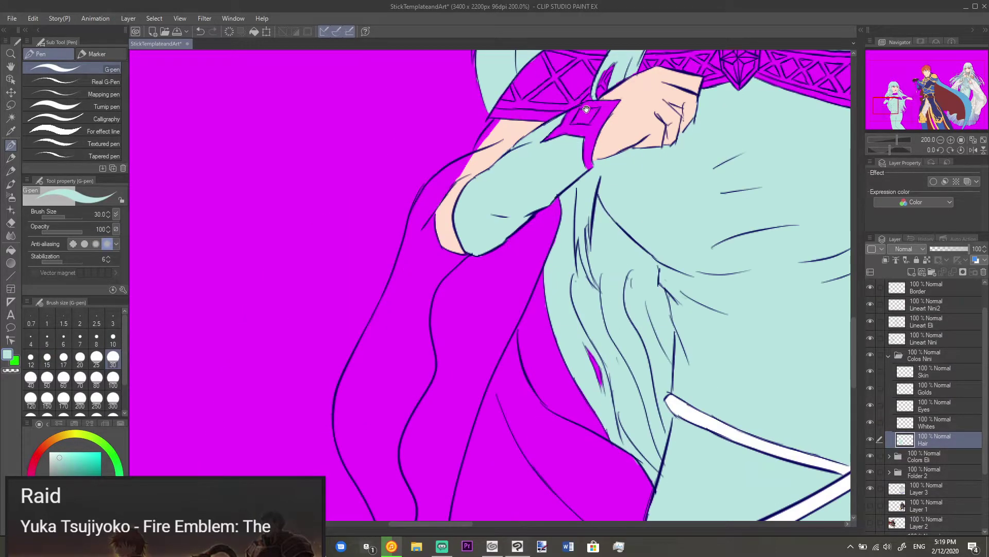
drag(616, 138, 539, 208)
drag(770, 141, 541, 204)
scroll(687, 266, up, 4)
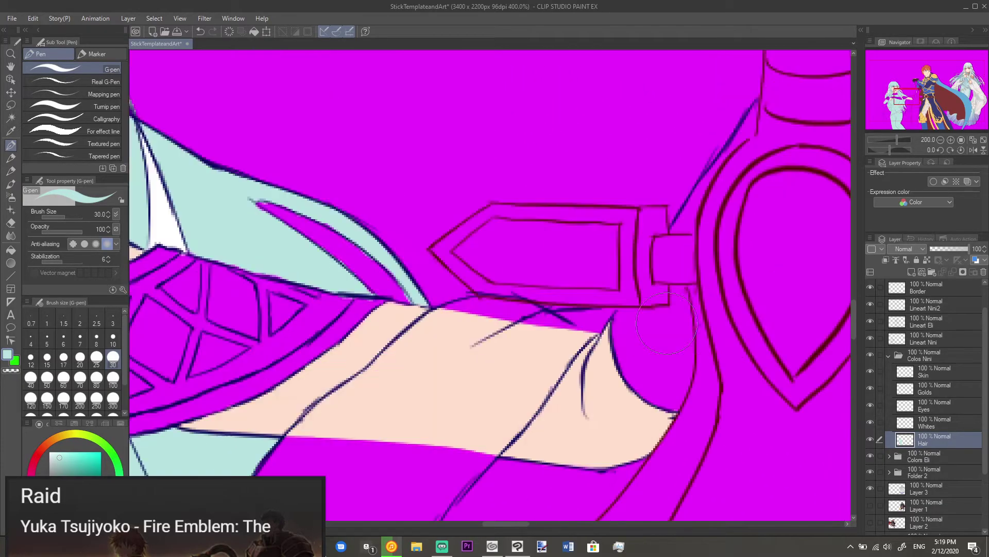
mouse_move(623, 289)
mouse_down()
mouse_move(615, 304)
mouse_move(642, 359)
mouse_move(638, 389)
mouse_move(660, 283)
mouse_move(651, 297)
mouse_move(652, 268)
mouse_move(626, 277)
mouse_move(594, 264)
mouse_move(640, 292)
mouse_up()
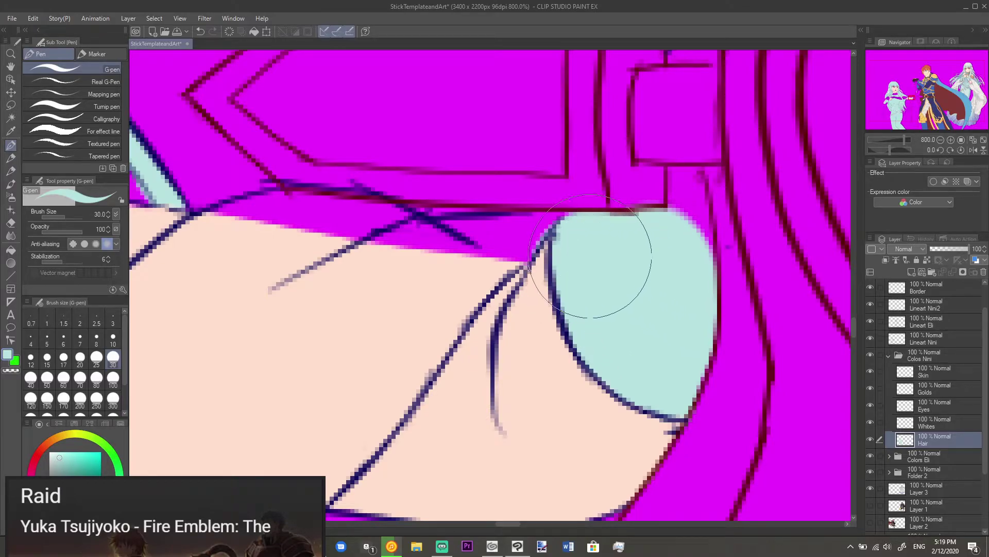
key(e)
key(p)
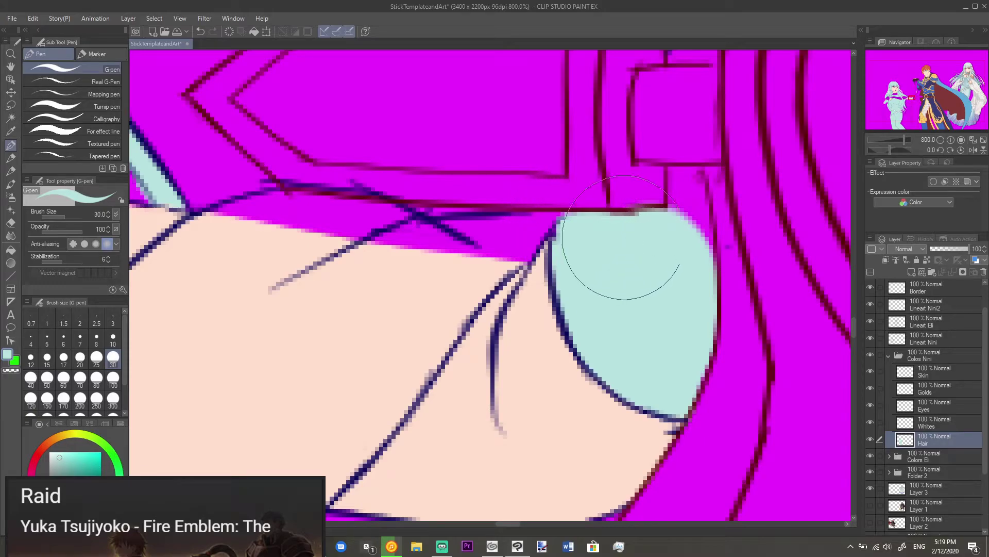
key(e)
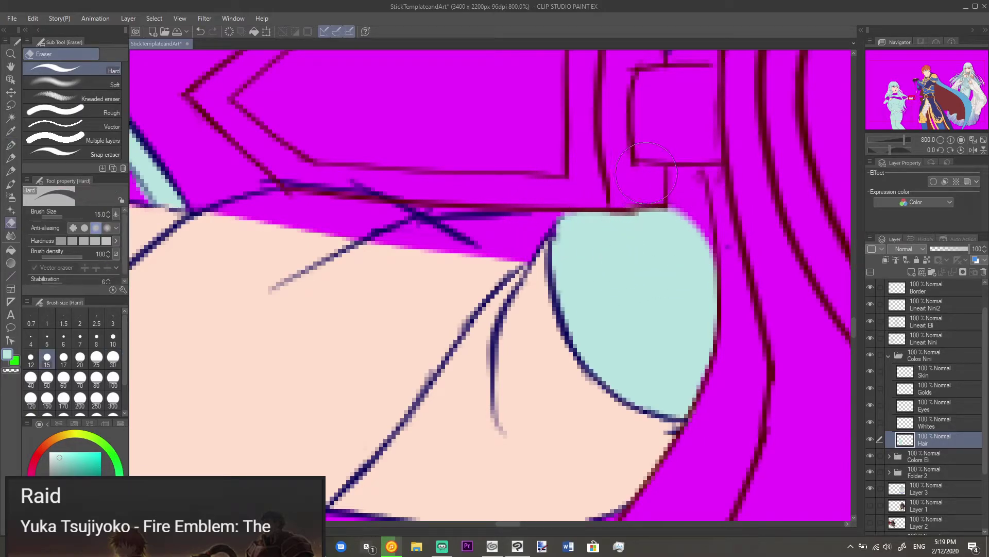
key(p)
mouse_move(676, 211)
mouse_down()
mouse_move(677, 199)
mouse_move(690, 214)
mouse_move(691, 260)
mouse_move(692, 183)
mouse_move(678, 175)
mouse_up()
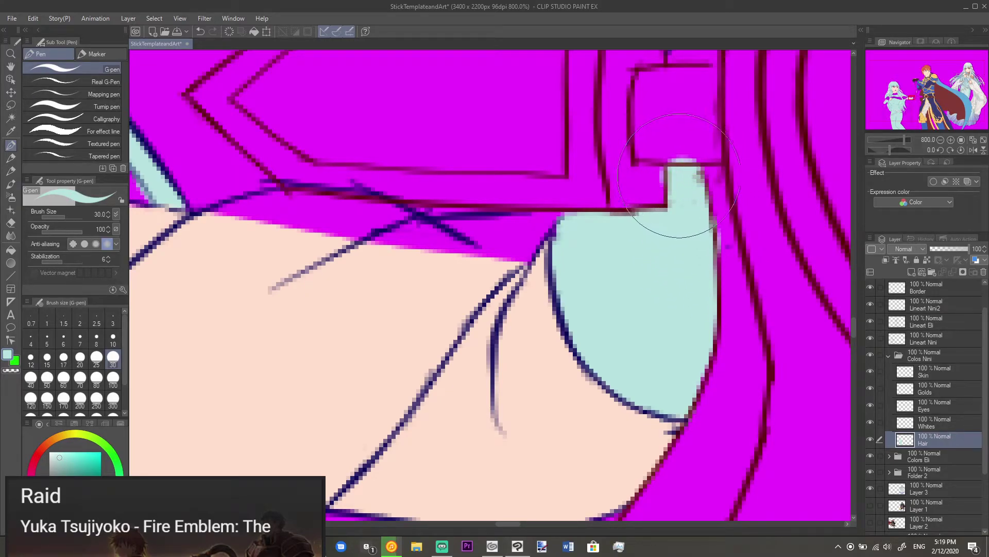
key(e)
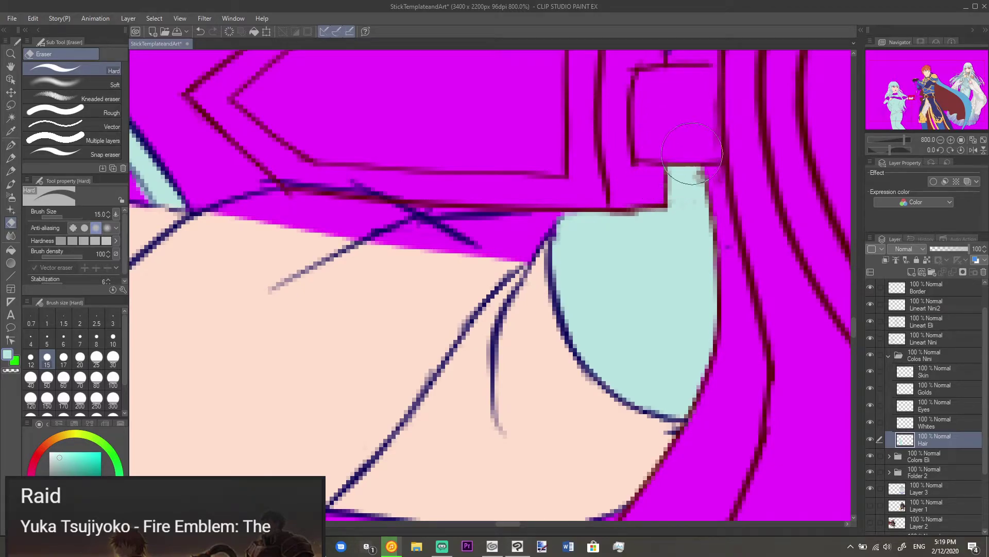
Step: Fill the sleeve gap just above the crossguard beside the oval gem setting with pale teal and erase the overflow
scroll(692, 155, down, 2)
drag(710, 158, 585, 303)
scroll(584, 303, up, 1)
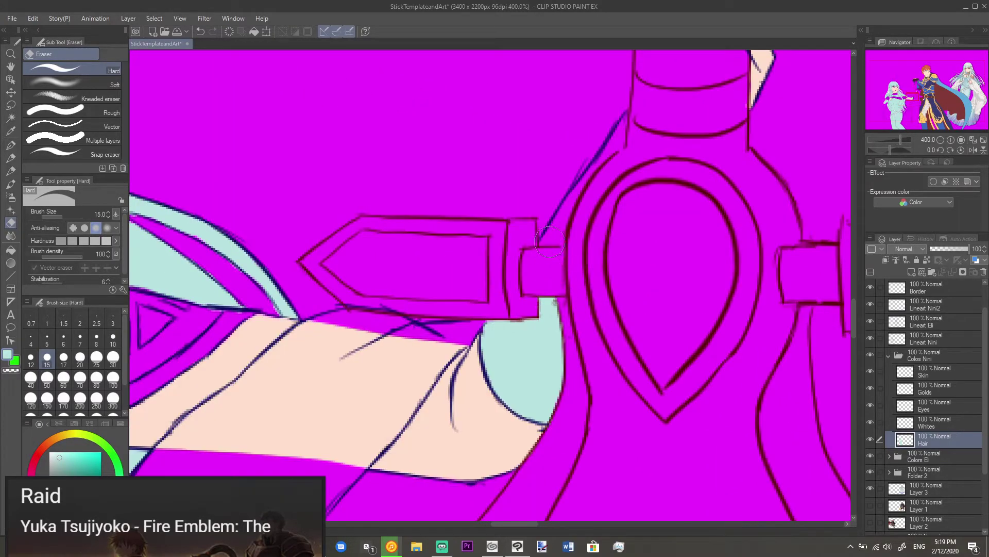
key(p)
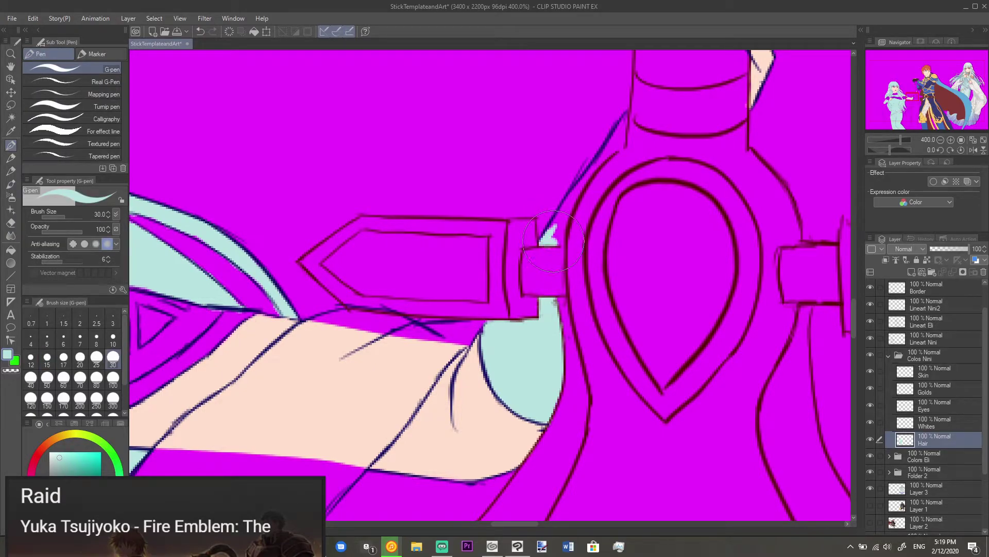
scroll(553, 242, up, 3)
mouse_move(572, 244)
mouse_down()
mouse_move(565, 219)
mouse_move(574, 203)
mouse_move(560, 205)
mouse_move(564, 192)
mouse_move(559, 199)
mouse_move(570, 188)
mouse_move(566, 207)
mouse_move(578, 183)
mouse_up()
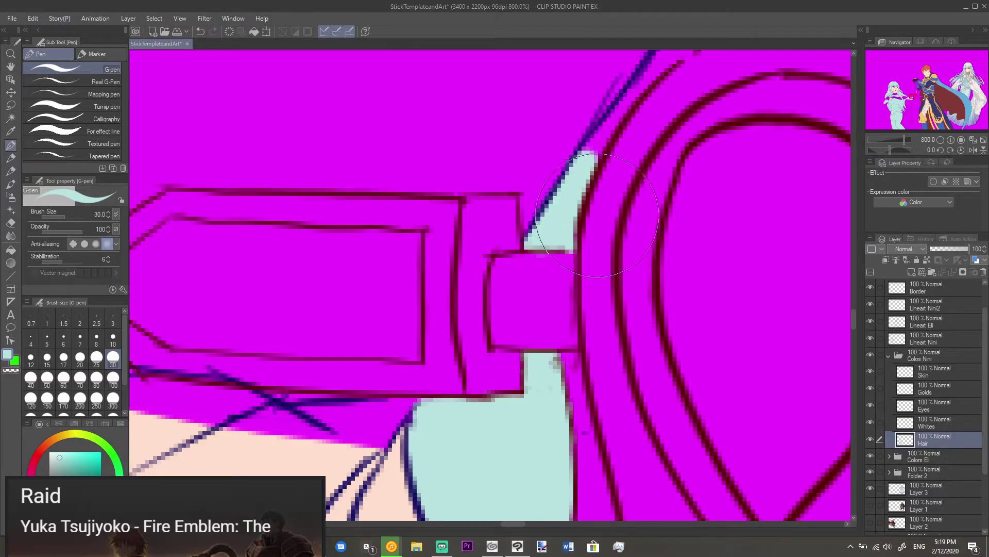
key(e)
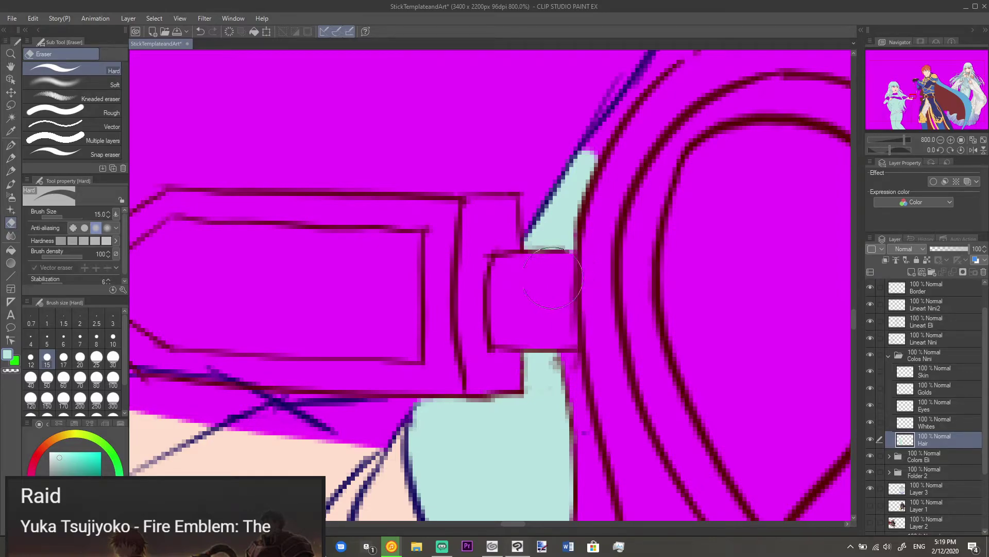
Step: Extend the pale teal up the thin sleeve sliver to the sword grip and erase the colour outside the lines
key(p)
drag(650, 166, 549, 283)
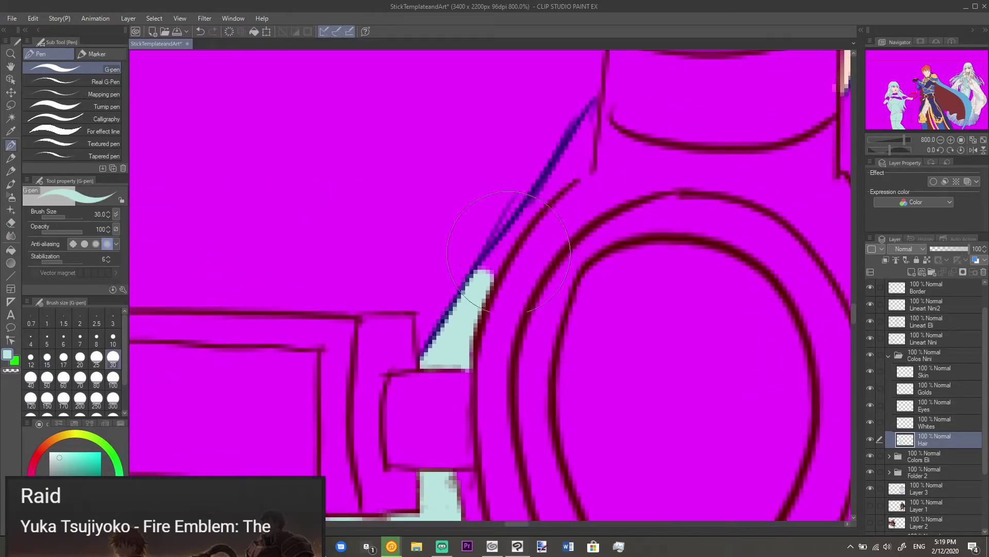
mouse_move(515, 235)
mouse_down()
mouse_move(600, 103)
mouse_move(579, 156)
mouse_move(585, 225)
mouse_move(601, 204)
mouse_move(545, 266)
mouse_move(593, 219)
mouse_up()
key(e)
drag(638, 90, 633, 108)
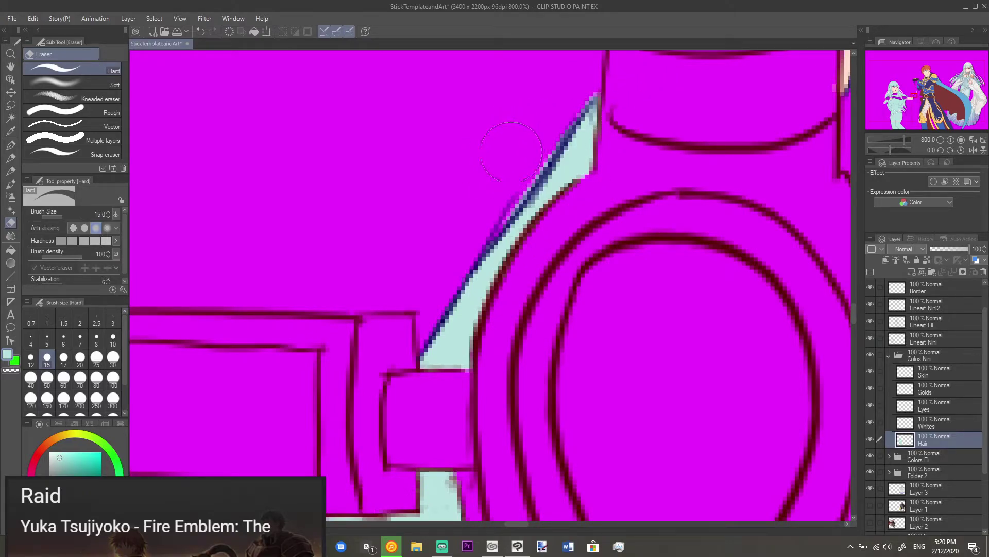
drag(517, 153, 482, 201)
scroll(557, 125, down, 2)
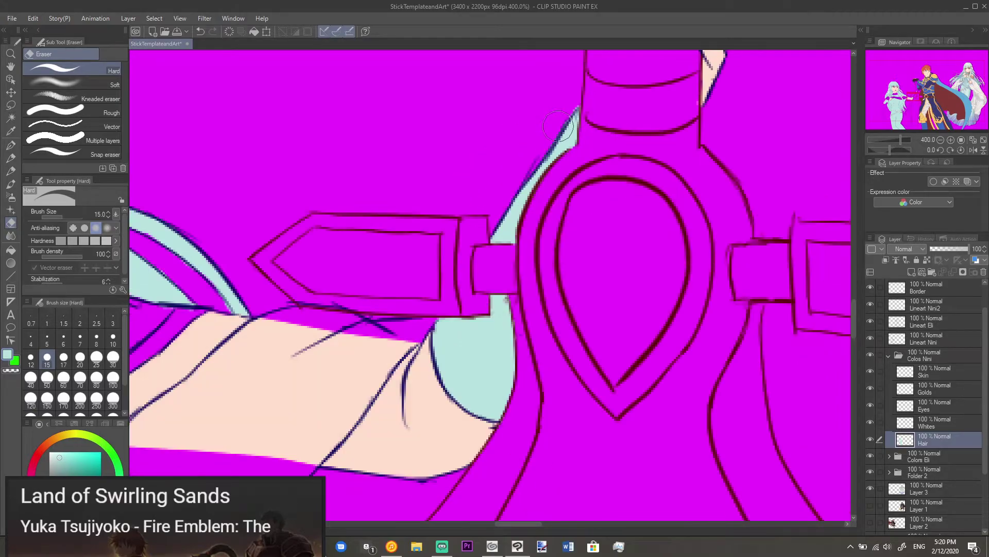
drag(611, 156, 510, 225)
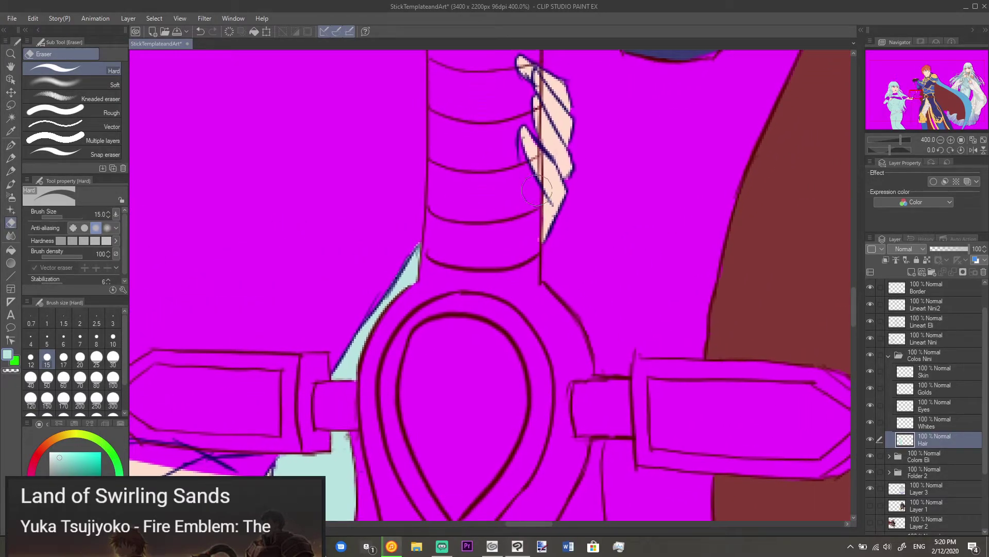
scroll(521, 198, down, 3)
drag(461, 285, 606, 164)
scroll(487, 253, down, 1)
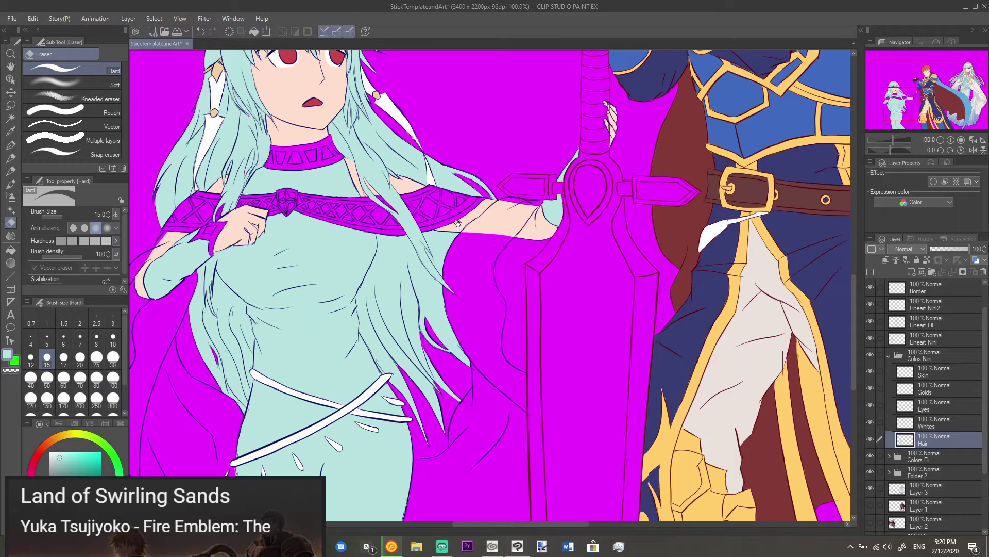
Step: Sample the off-white from the reference figure's veil and make the bright green secondary colour the active painting colour
drag(457, 224, 536, 210)
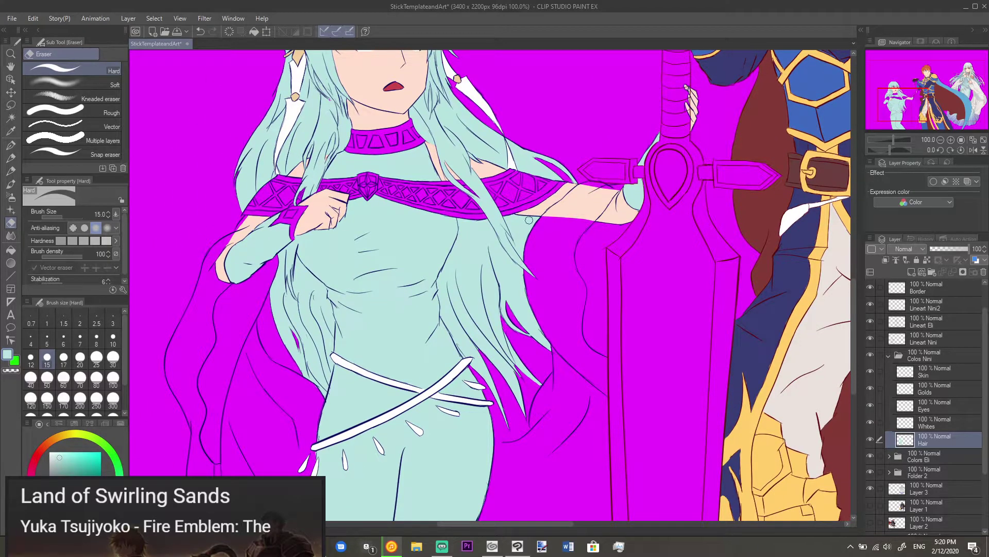
scroll(529, 220, down, 1)
drag(567, 210, 510, 256)
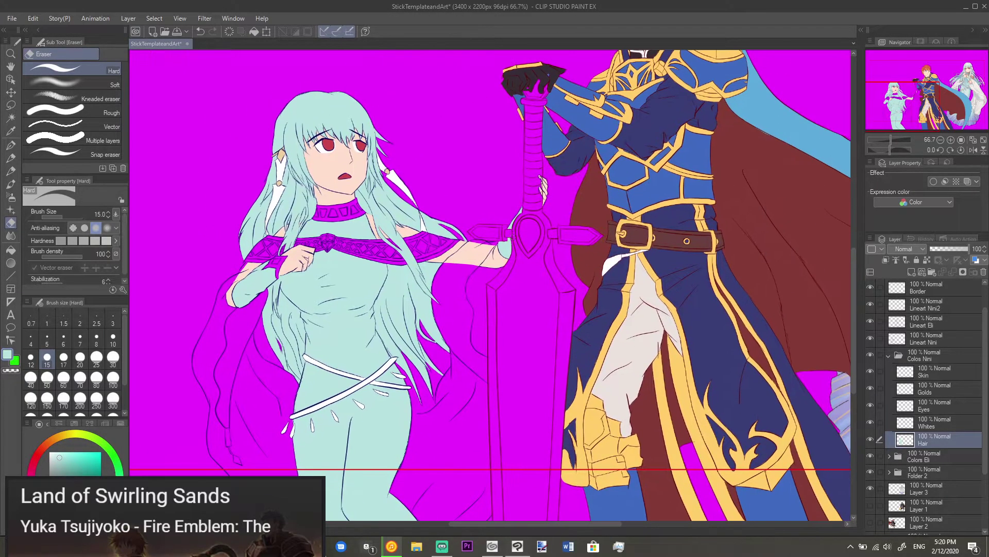
scroll(515, 258, down, 1)
drag(695, 174, 495, 259)
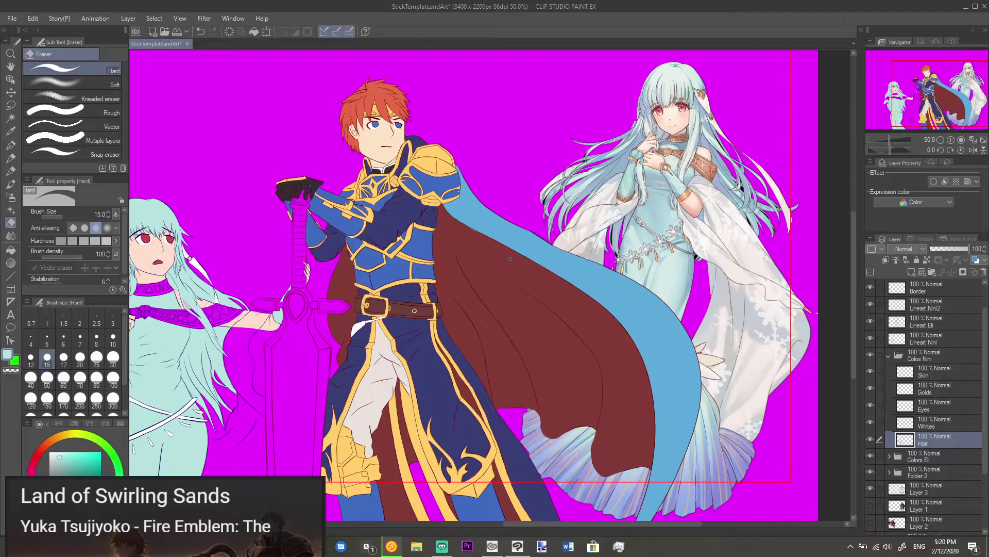
scroll(720, 175, up, 4)
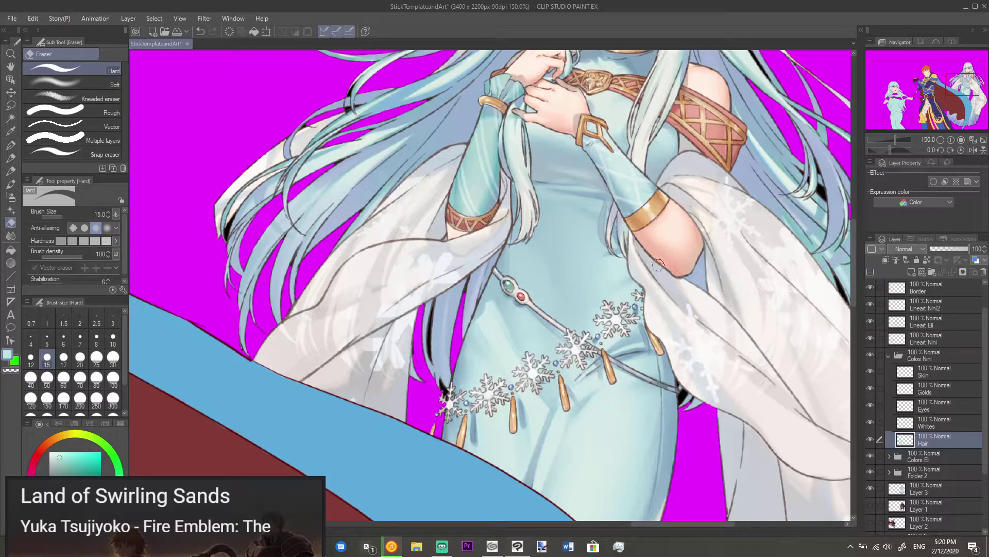
alt+click(674, 315)
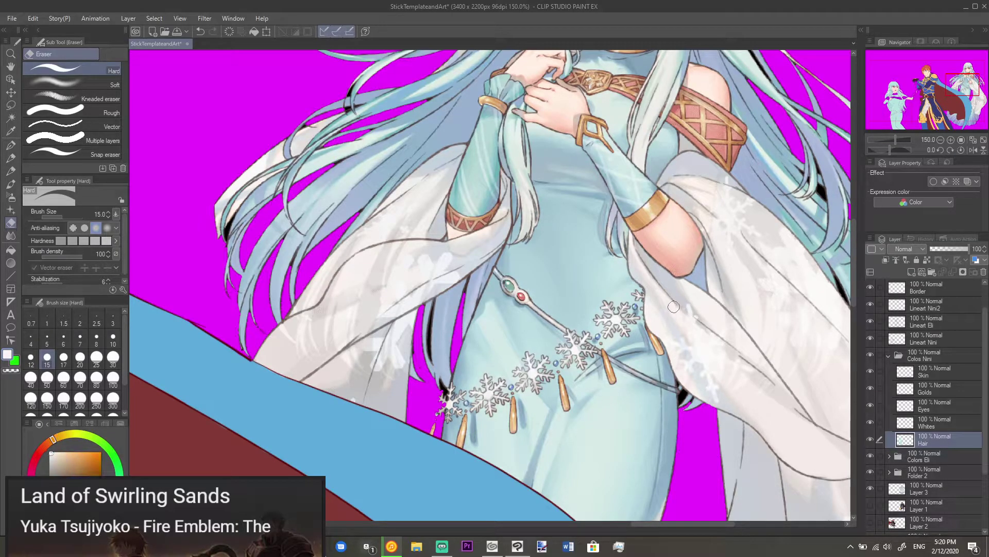
click(14, 360)
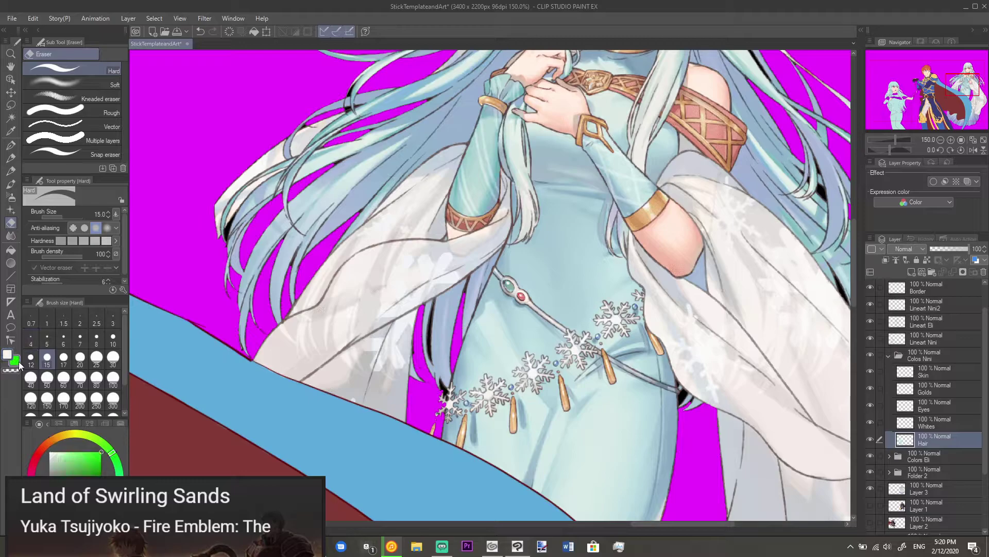
Step: Create a layer named Veil at the top of the Colos Nini folder and set its opacity to 82%
drag(149, 385, 554, 203)
drag(348, 298, 685, 217)
scroll(371, 297, down, 1)
drag(323, 307, 676, 217)
drag(521, 298, 588, 250)
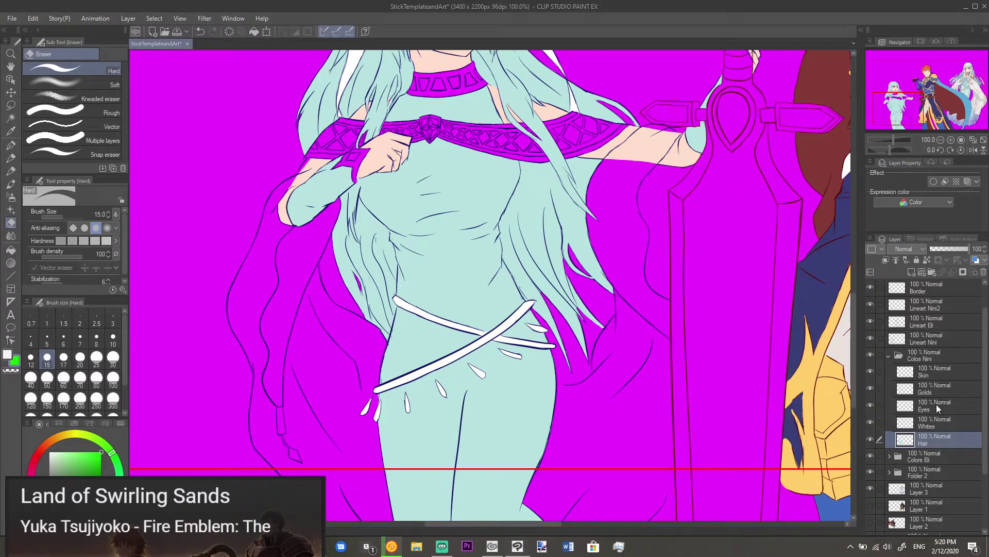
click(912, 273)
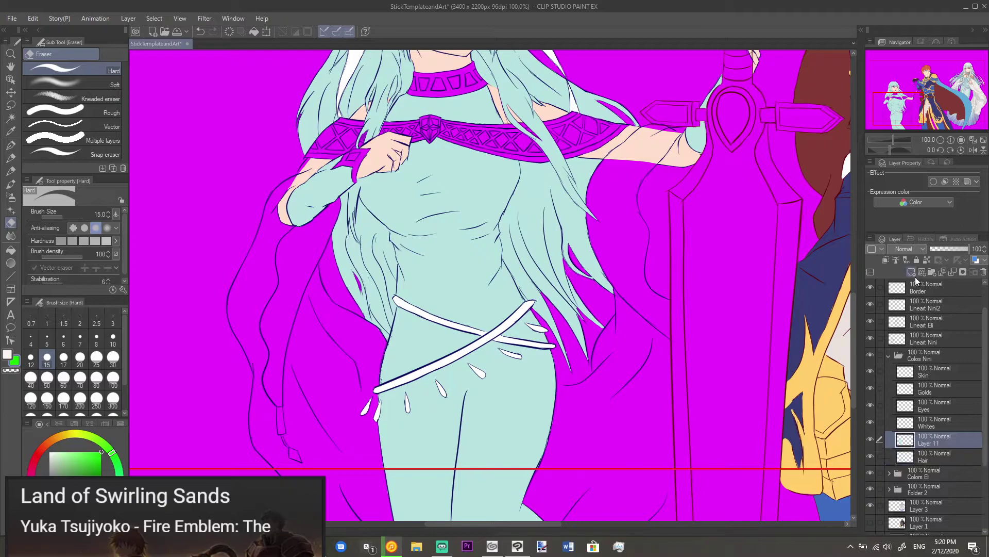
drag(929, 436, 933, 366)
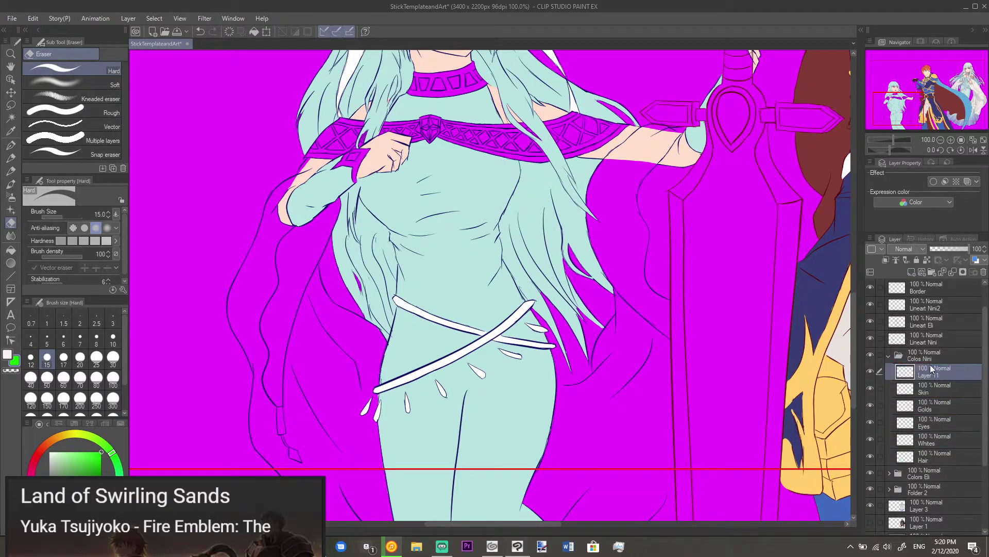
double_click(930, 375)
text(Veil)
click(964, 252)
Step: Block in the veil directly beneath the bent forearm in bright green with the G-pen at size 30, including its narrow upper tip
scroll(278, 281, up, 1)
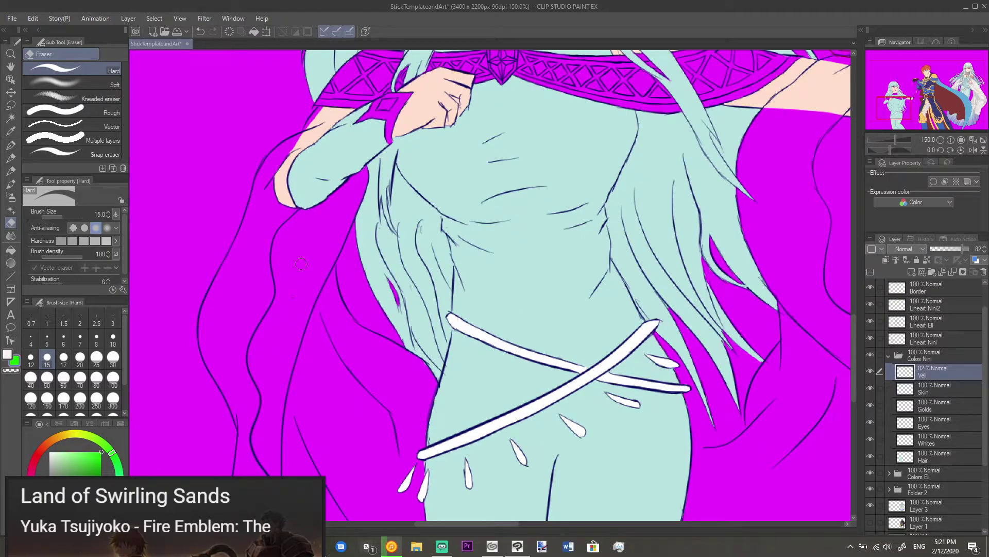
key(p)
mouse_move(309, 268)
mouse_down()
mouse_move(289, 312)
mouse_move(320, 253)
mouse_up()
mouse_move(310, 309)
mouse_down()
mouse_move(343, 211)
mouse_move(309, 242)
mouse_move(320, 219)
mouse_up()
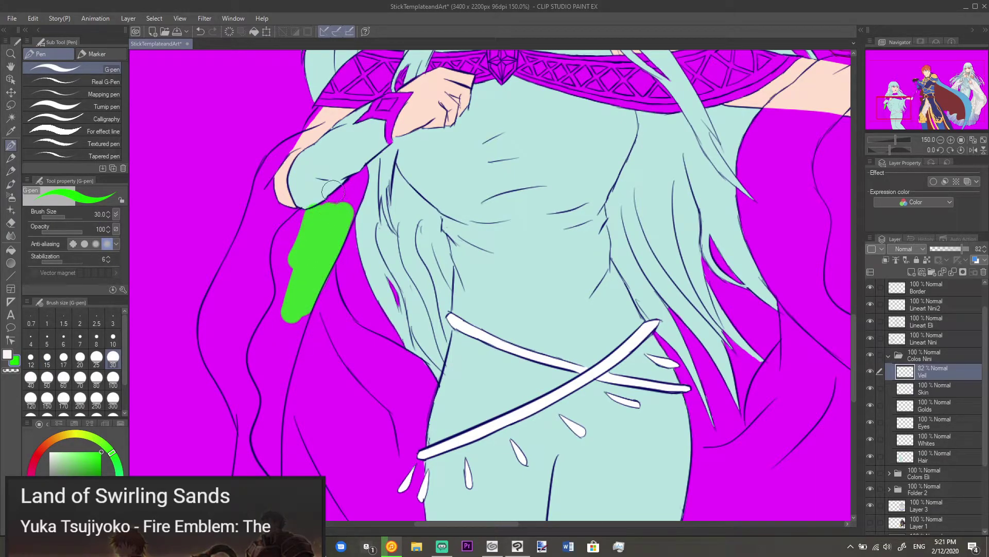
key(e)
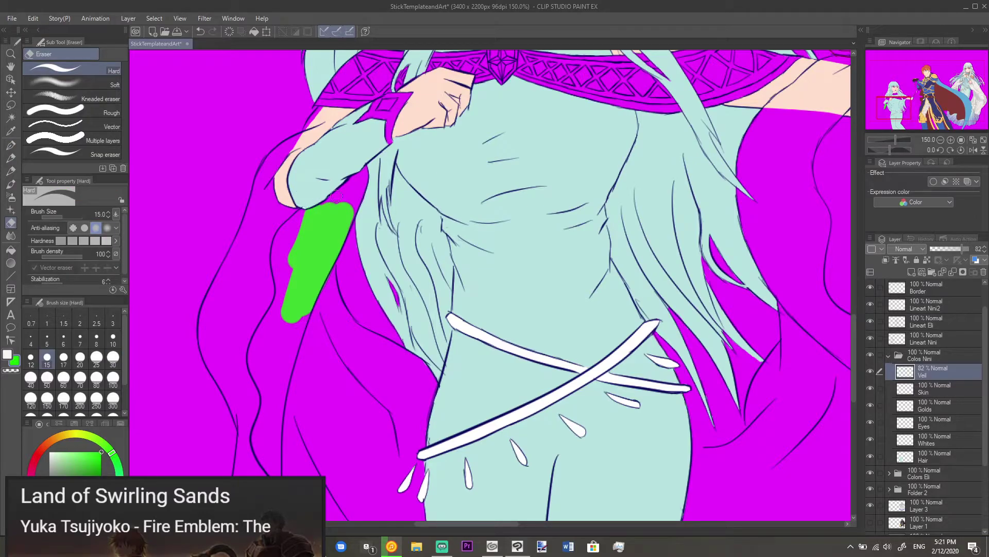
key(p)
drag(335, 202, 344, 193)
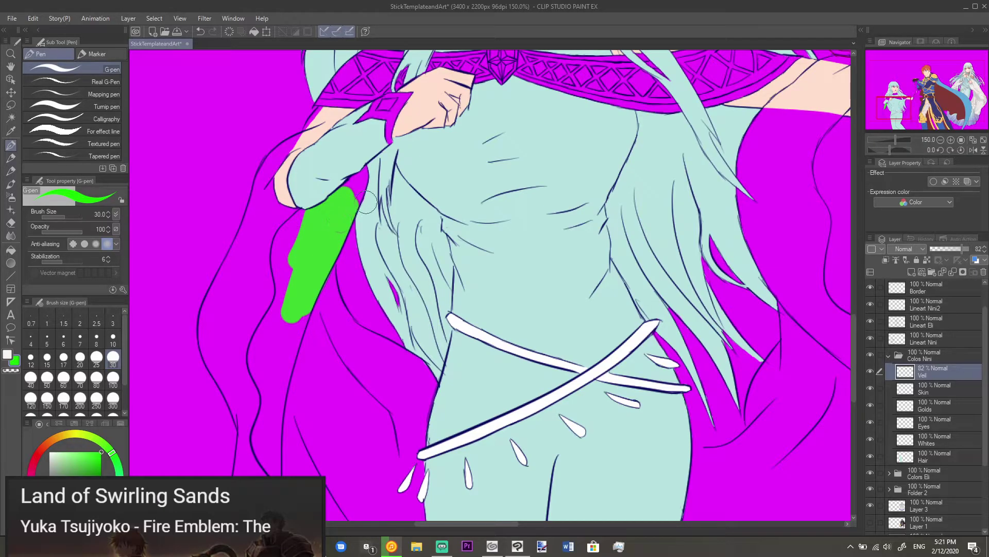
scroll(355, 215, up, 1)
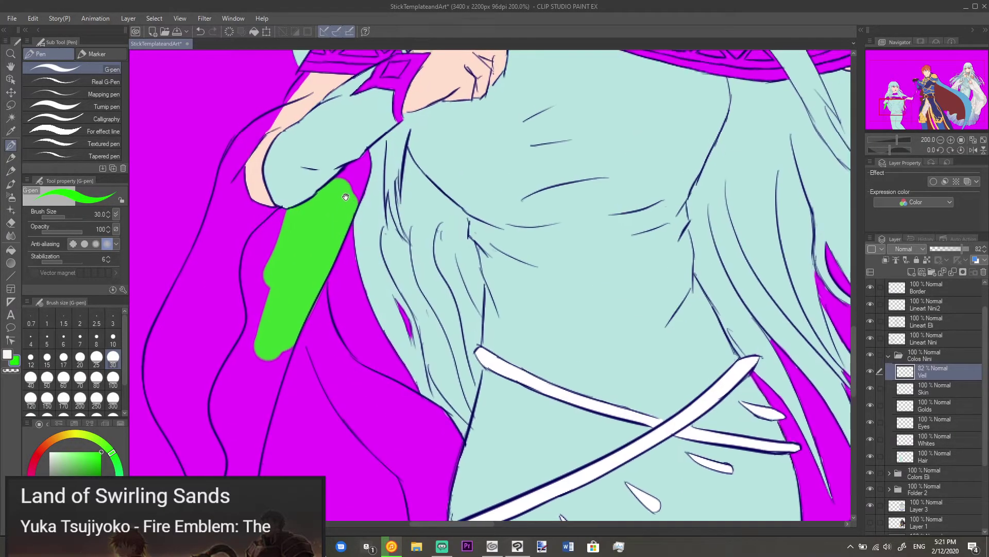
mouse_move(351, 237)
mouse_down()
mouse_move(364, 192)
mouse_move(344, 215)
mouse_move(342, 207)
mouse_move(357, 198)
mouse_up()
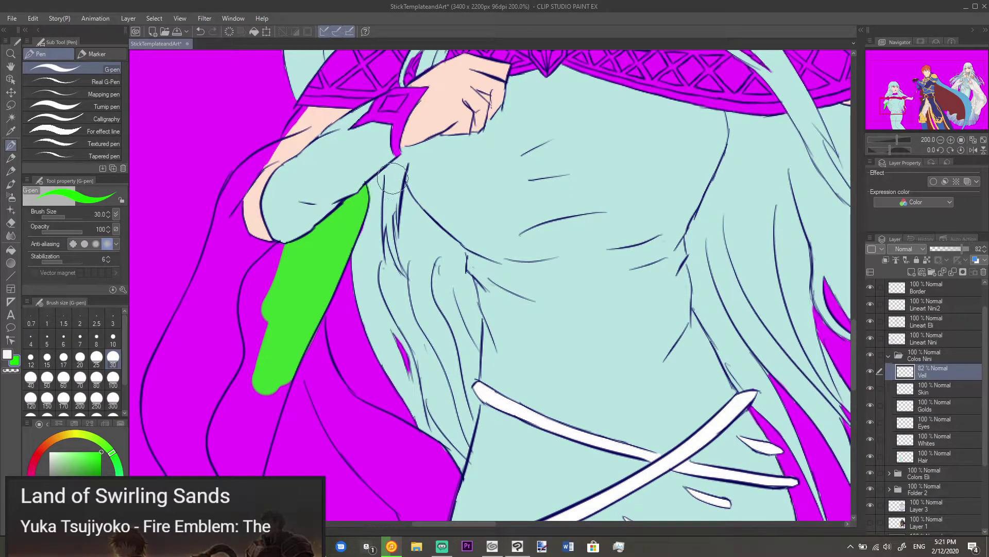
key(e)
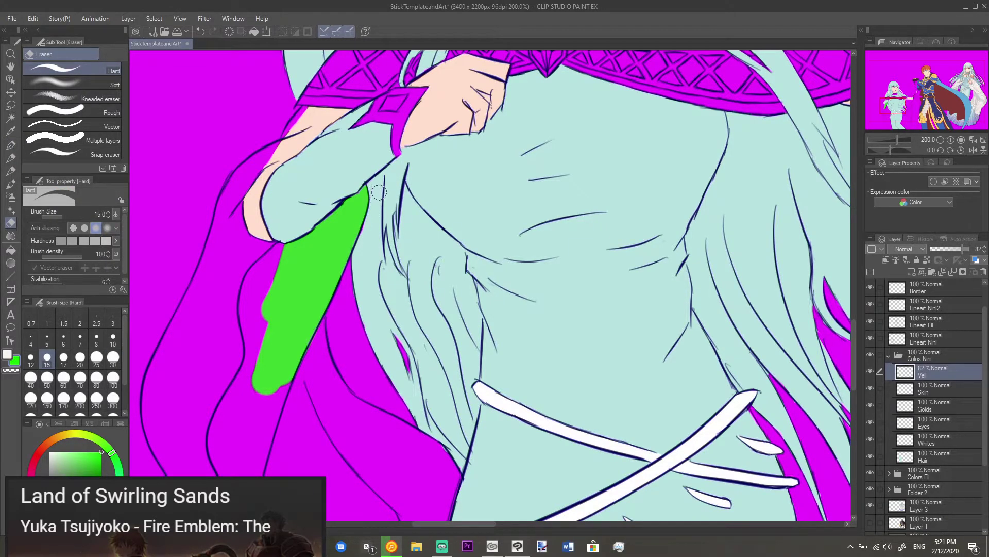
Step: Paint the veil bright green around the elbow and over the bent arm's skin up to the patterned shoulder band
key(p)
mouse_move(246, 193)
mouse_down()
mouse_move(247, 229)
mouse_move(246, 215)
mouse_move(263, 255)
mouse_move(275, 258)
mouse_move(273, 276)
mouse_move(247, 260)
mouse_move(244, 197)
mouse_move(279, 153)
mouse_move(260, 151)
mouse_move(303, 135)
mouse_move(273, 154)
mouse_move(286, 158)
mouse_move(320, 128)
mouse_move(287, 138)
mouse_move(305, 112)
mouse_up()
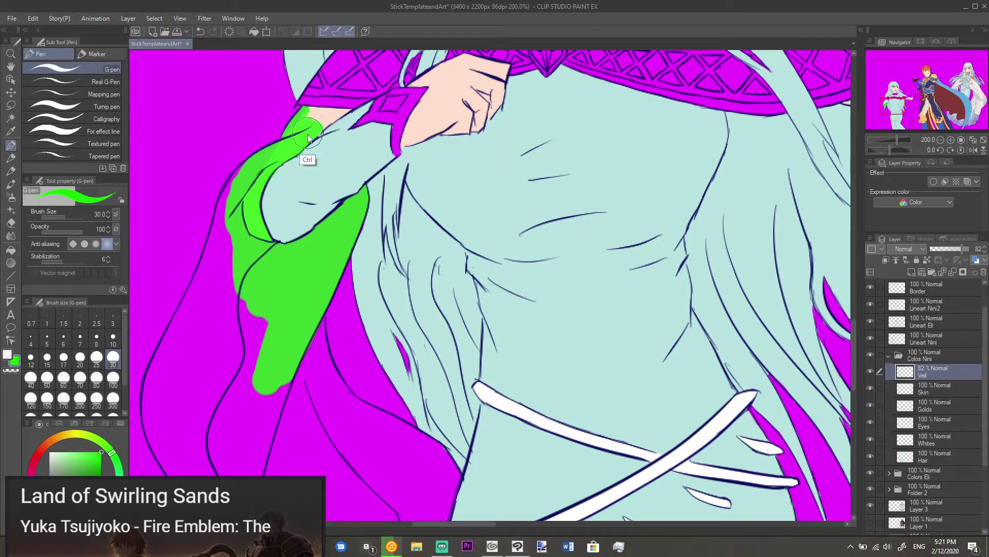
scroll(308, 134, up, 2)
mouse_move(303, 106)
mouse_down()
mouse_move(333, 92)
mouse_move(299, 98)
mouse_move(326, 99)
mouse_move(311, 83)
mouse_move(393, 86)
mouse_move(345, 98)
mouse_up()
scroll(326, 119, down, 2)
Step: Extend the green to the veil's outer contour beside the elbow and erase the overflow outside the line
drag(256, 246, 305, 186)
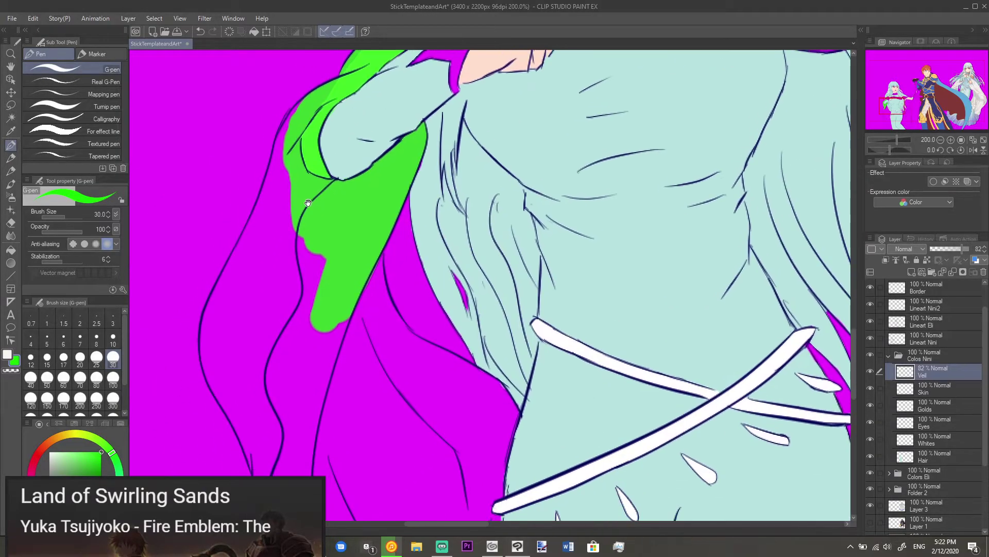
scroll(304, 183, up, 2)
scroll(301, 124, up, 3)
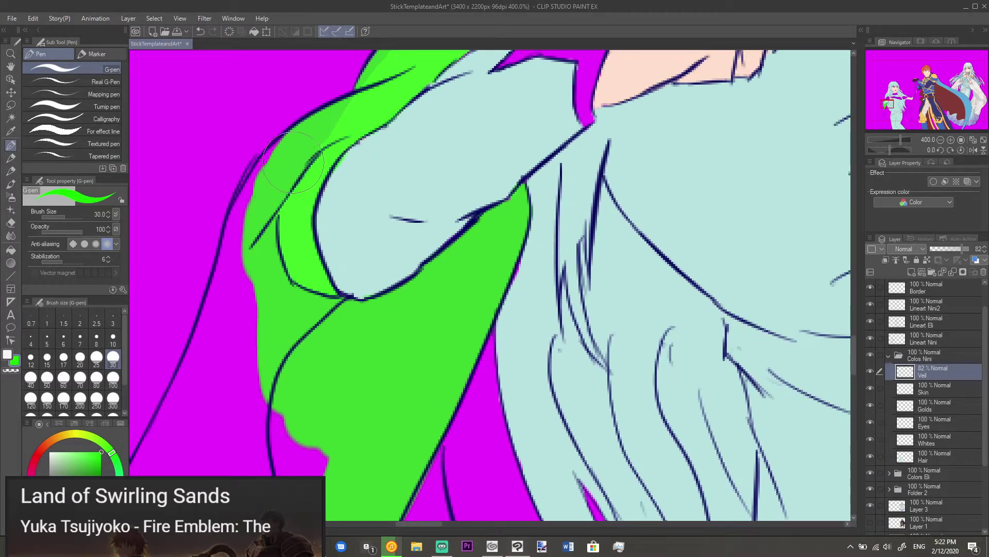
mouse_move(292, 165)
mouse_down()
mouse_move(260, 165)
mouse_move(234, 242)
mouse_move(248, 261)
mouse_up()
key(e)
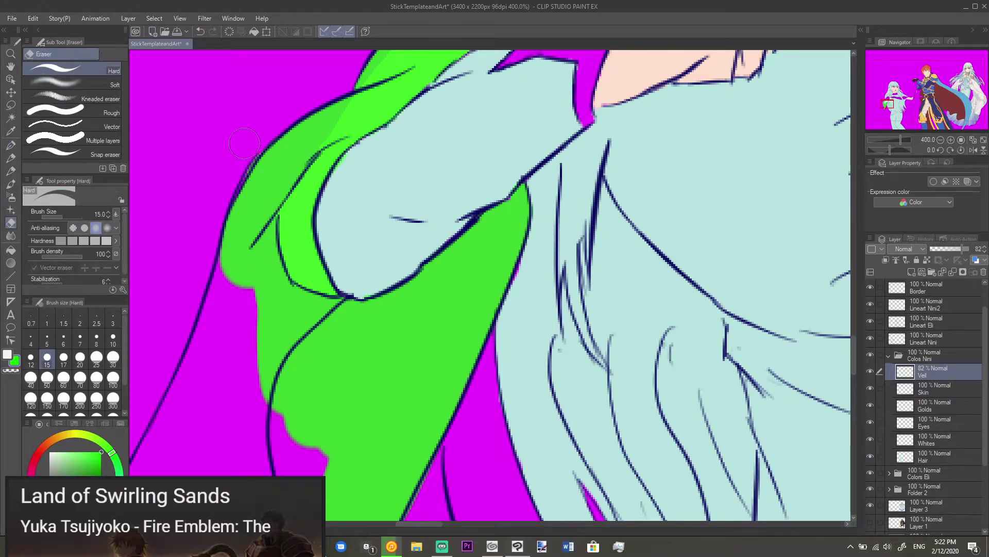
mouse_move(375, 170)
mouse_down()
mouse_move(365, 157)
mouse_move(347, 175)
mouse_up()
Step: Fill the hanging veil below the elbow with green out to its outer contour and across the inner folds, using brush size 70
key(p)
mouse_move(264, 310)
mouse_down()
mouse_move(288, 224)
mouse_move(288, 124)
mouse_move(238, 274)
mouse_up()
scroll(294, 258, down, 2)
mouse_move(312, 350)
mouse_down()
mouse_move(333, 227)
mouse_move(296, 222)
mouse_move(273, 275)
mouse_move(274, 308)
mouse_move(289, 324)
mouse_move(310, 328)
mouse_move(362, 283)
mouse_move(363, 232)
mouse_move(398, 302)
mouse_up()
scroll(337, 266, down, 1)
key(bracketright)
key(bracketright)
key(bracketright)
key(bracketright)
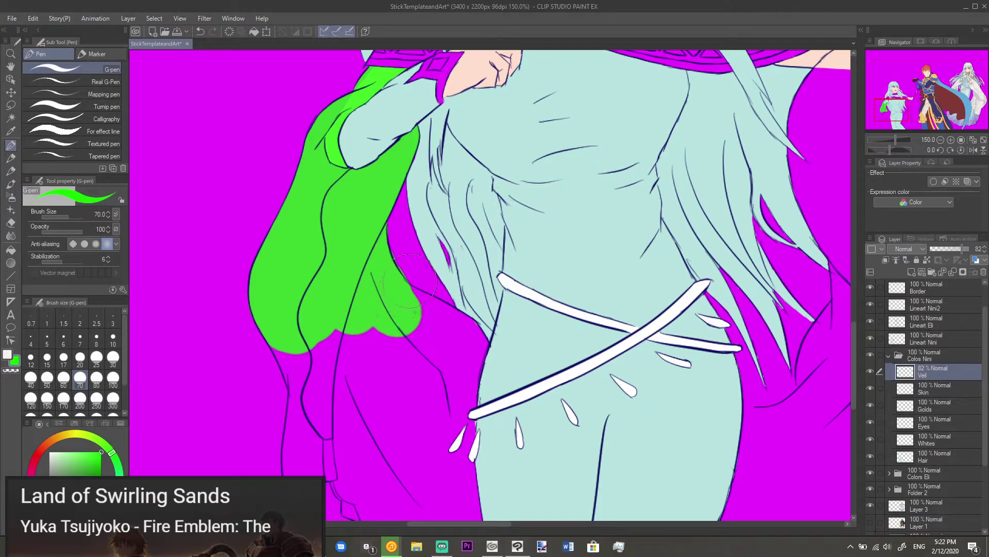
Step: Extend the green along the veil's inner edge to the girl's hip and erase the overflow onto the hair and dress
key(e)
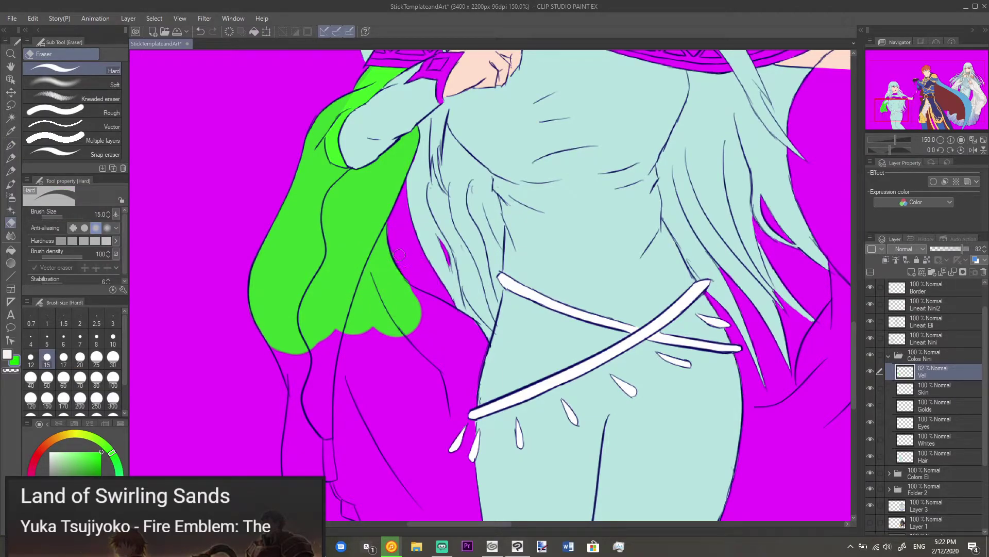
key(p)
drag(414, 309, 420, 317)
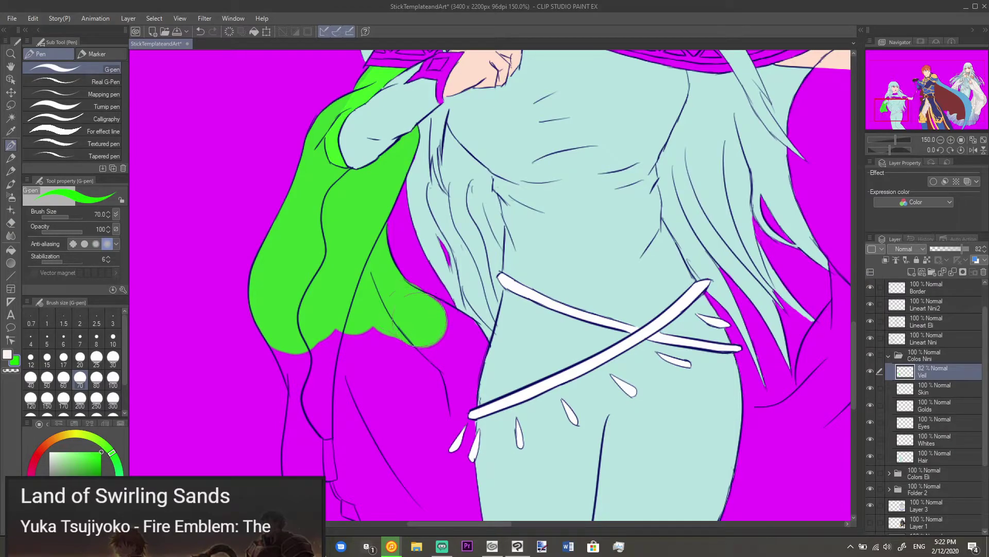
key(e)
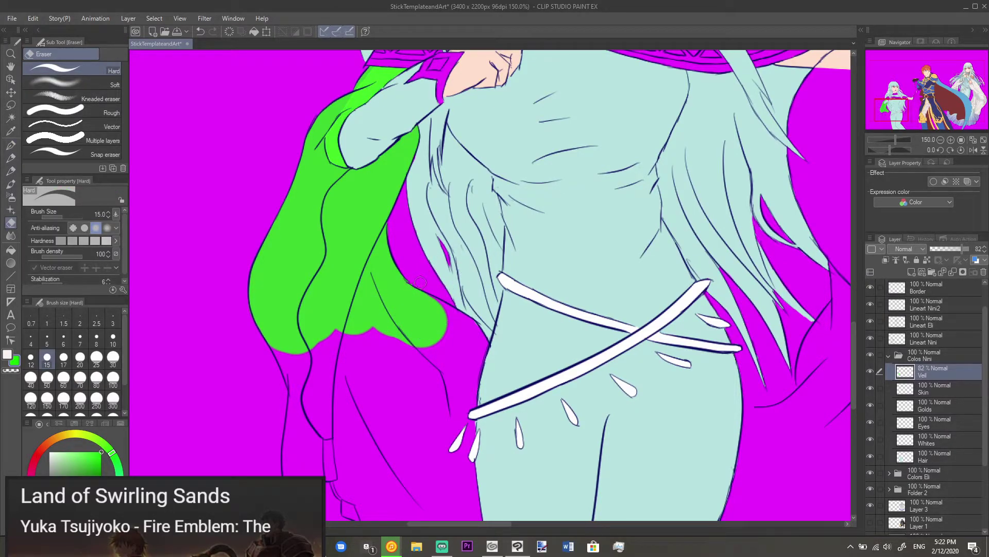
key(p)
mouse_move(392, 303)
mouse_down()
mouse_move(427, 322)
mouse_move(438, 317)
mouse_move(464, 348)
mouse_up()
key(e)
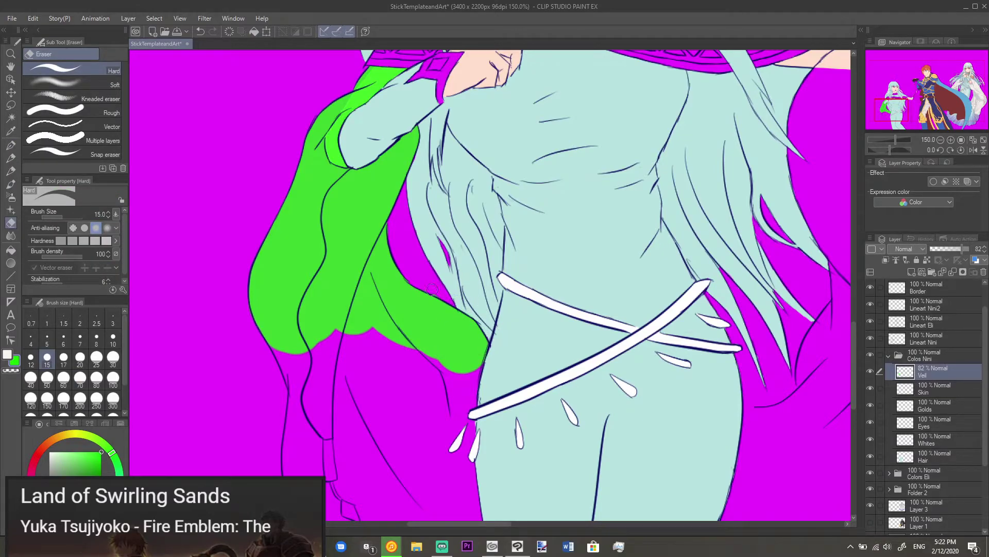
Step: Continue the green fill down the hanging veil past the end of the white belt and around the tassel
key(p)
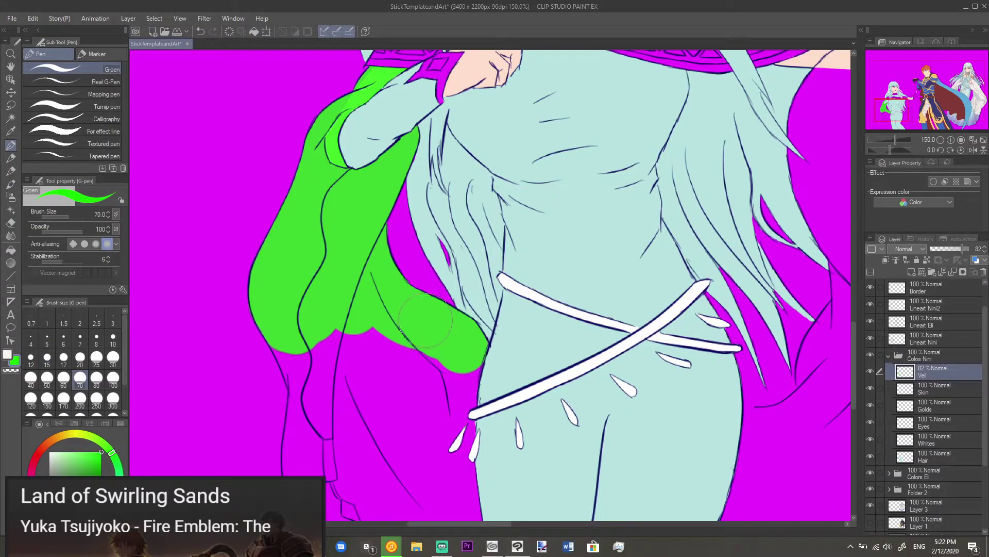
mouse_move(423, 319)
mouse_down()
mouse_move(416, 343)
mouse_move(379, 372)
mouse_move(399, 340)
mouse_move(379, 367)
mouse_move(345, 362)
mouse_move(329, 373)
mouse_move(350, 356)
mouse_move(339, 360)
mouse_move(380, 288)
mouse_up()
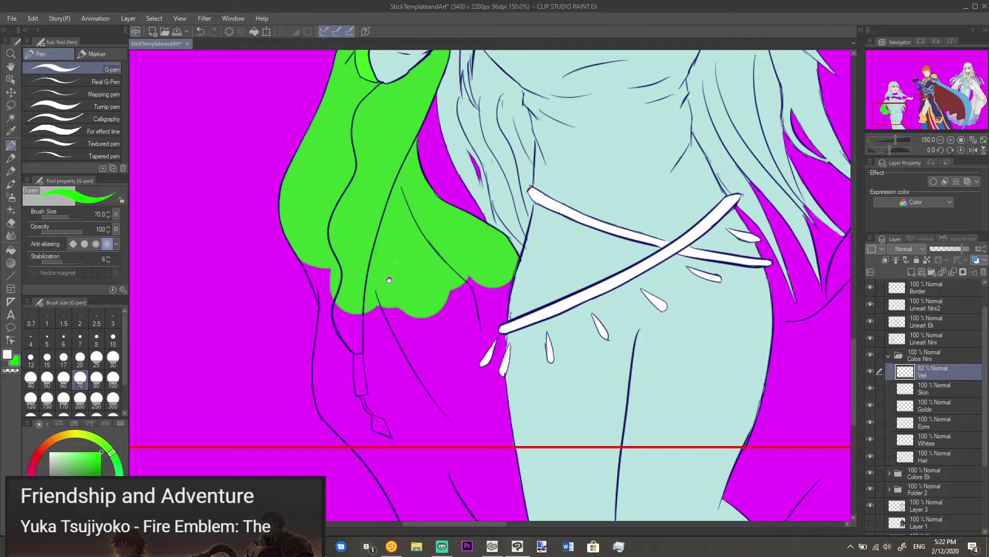
scroll(394, 276, up, 3)
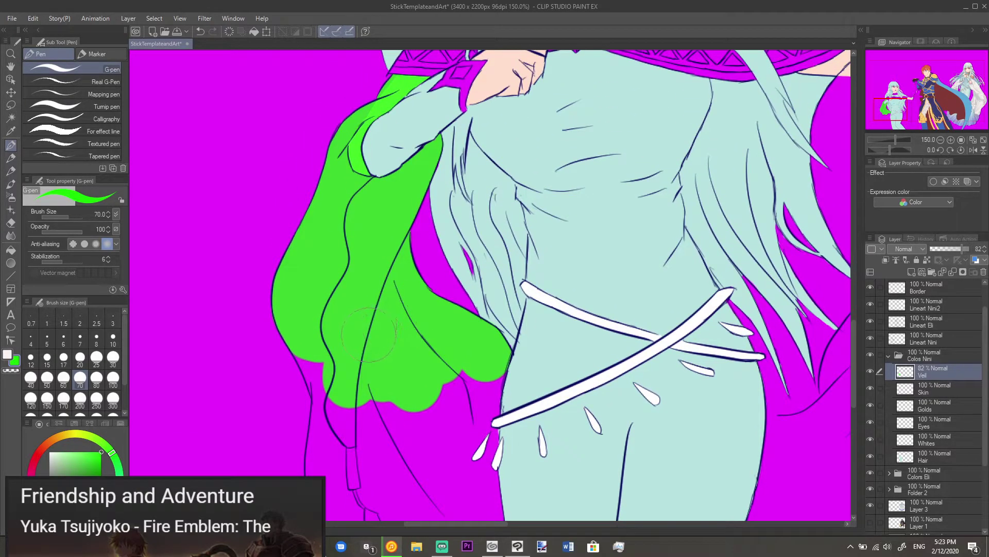
scroll(376, 335, down, 3)
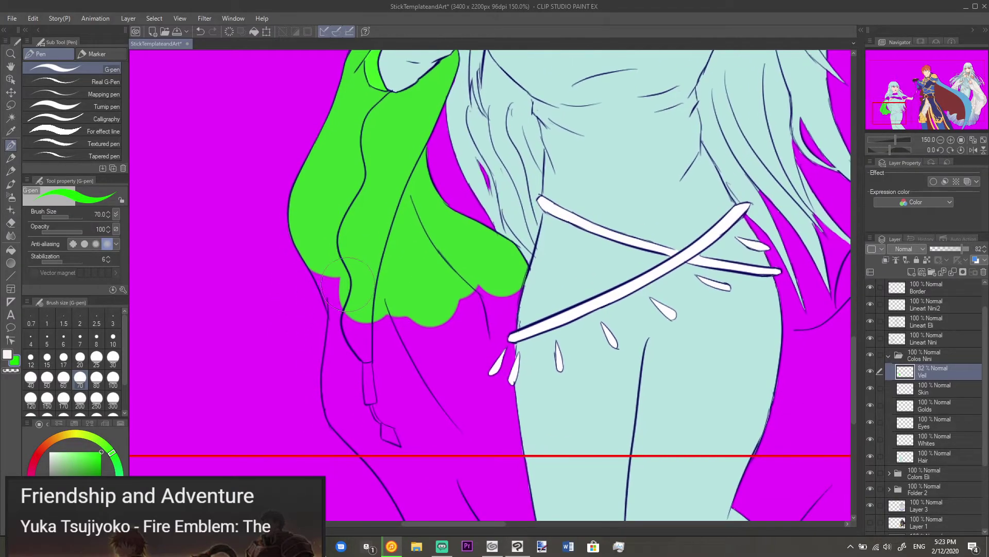
scroll(348, 275, up, 1)
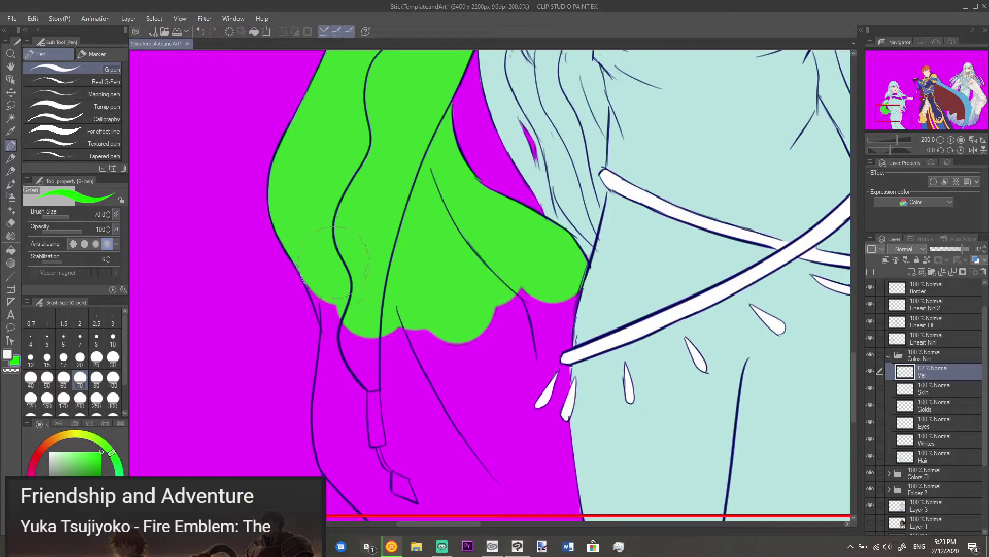
mouse_move(351, 291)
mouse_down()
mouse_move(332, 309)
mouse_move(360, 342)
mouse_move(408, 317)
mouse_move(511, 330)
mouse_move(557, 320)
mouse_move(564, 309)
mouse_move(543, 282)
mouse_move(572, 340)
mouse_move(566, 347)
mouse_up()
scroll(575, 340, up, 1)
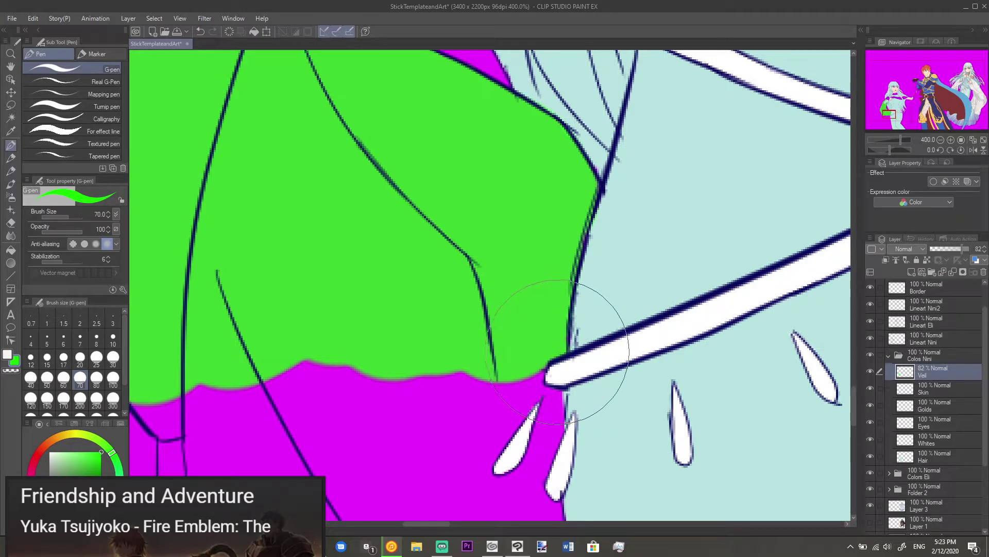
mouse_move(454, 356)
mouse_down()
mouse_move(474, 363)
mouse_move(424, 368)
mouse_move(299, 343)
mouse_move(261, 371)
mouse_move(229, 367)
mouse_up()
scroll(260, 371, down, 1)
mouse_move(275, 379)
mouse_down()
mouse_move(281, 441)
mouse_move(289, 430)
mouse_move(322, 437)
mouse_move(354, 414)
mouse_up()
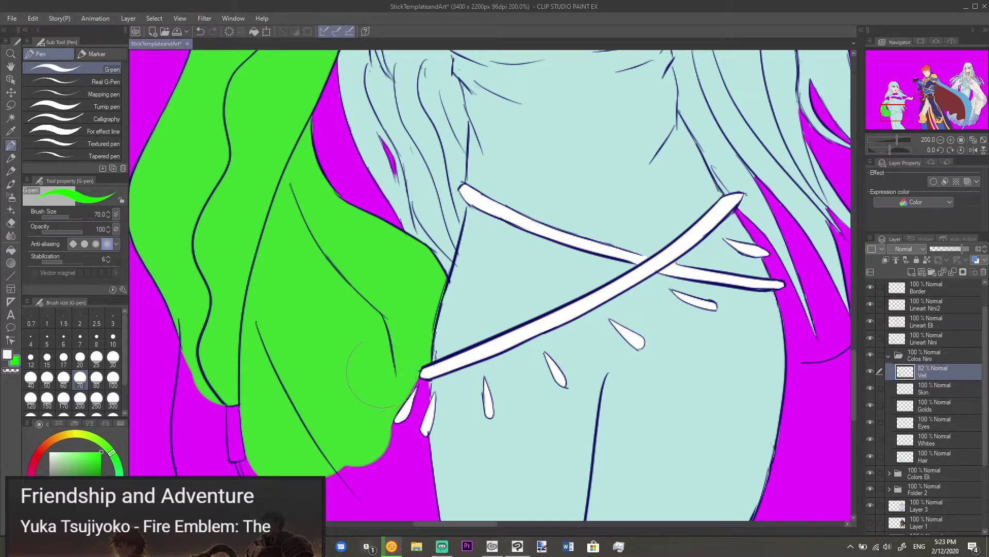
Step: Fill the veil with green around the lower belt's end and its two outermost teardrop beads, erasing the overflow inside the beads
scroll(380, 371, up, 4)
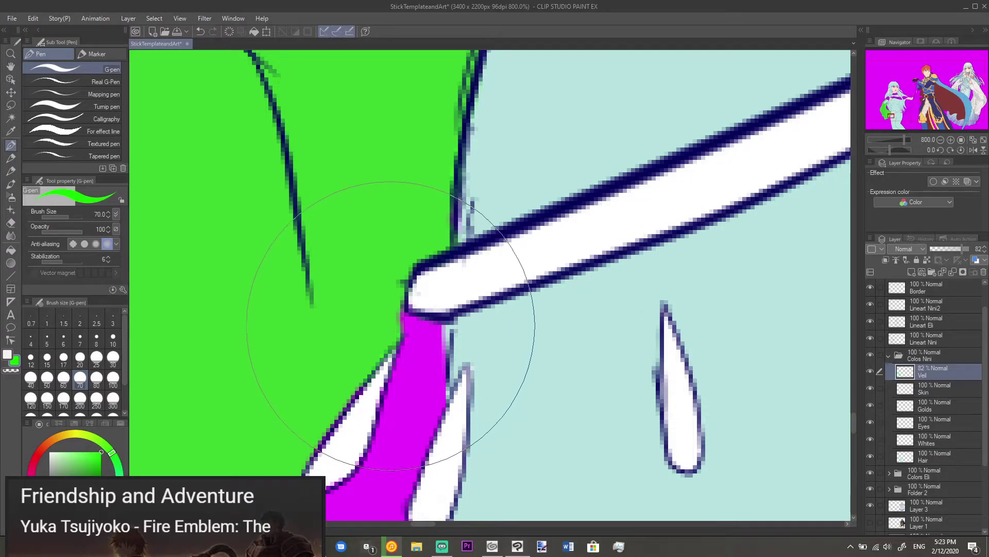
mouse_move(399, 317)
mouse_down()
mouse_move(434, 325)
mouse_move(424, 346)
mouse_move(410, 337)
mouse_move(398, 366)
mouse_move(375, 472)
mouse_move(414, 420)
mouse_move(397, 465)
mouse_move(437, 310)
mouse_up()
mouse_move(437, 344)
mouse_down()
mouse_move(391, 376)
mouse_move(332, 387)
mouse_up()
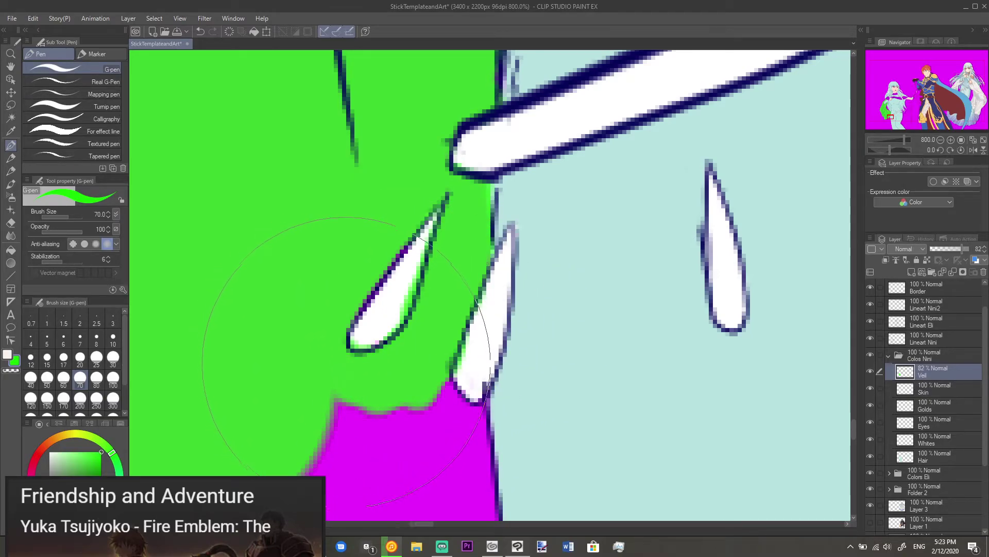
key(e)
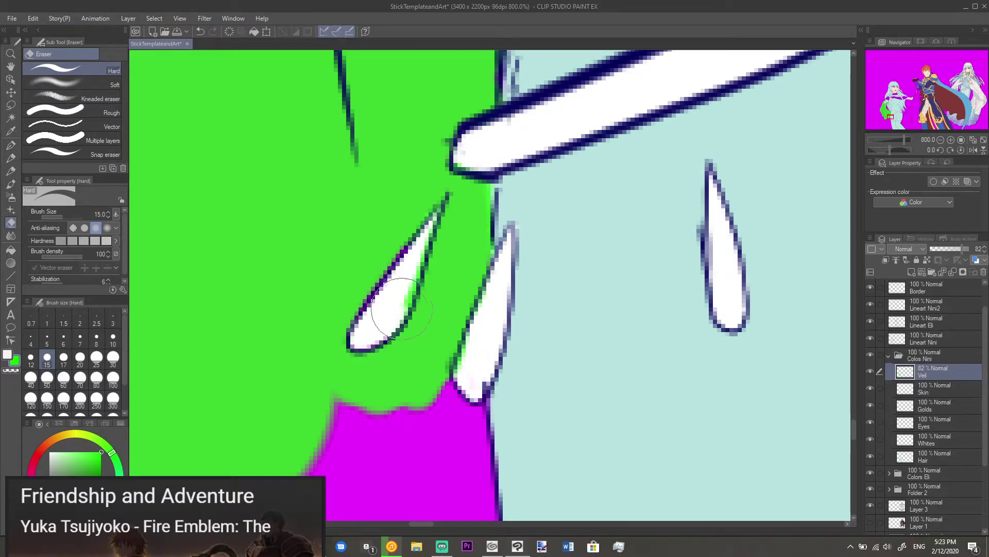
drag(405, 296, 429, 243)
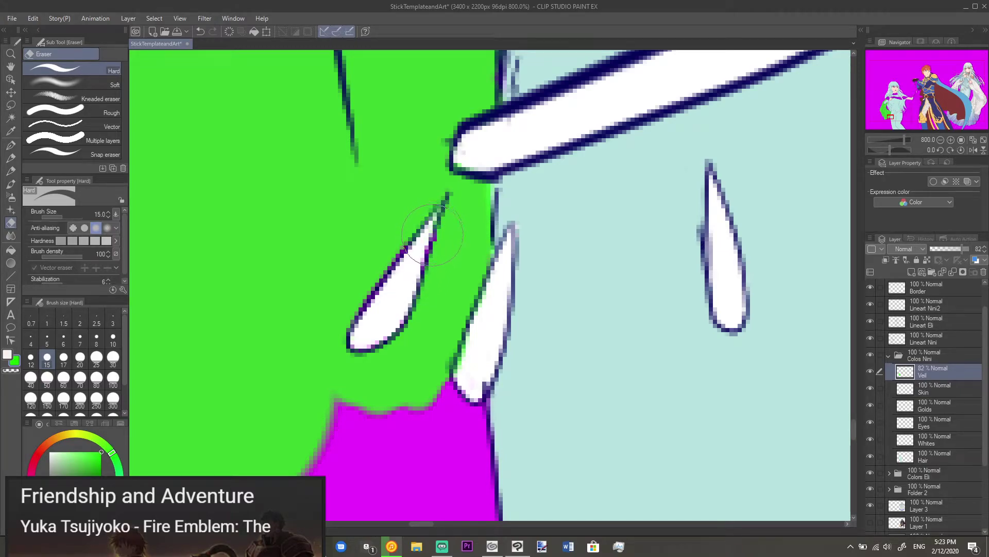
key(p)
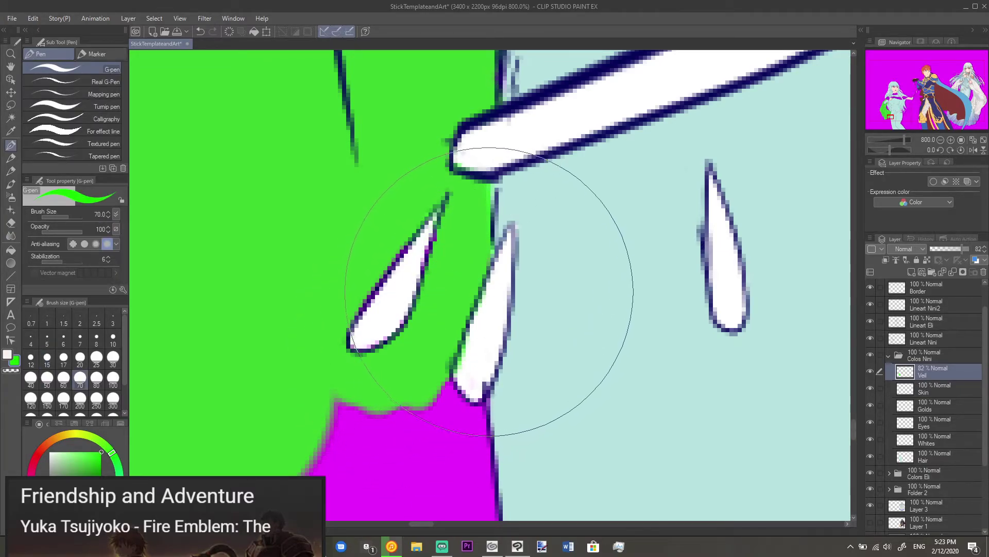
key(e)
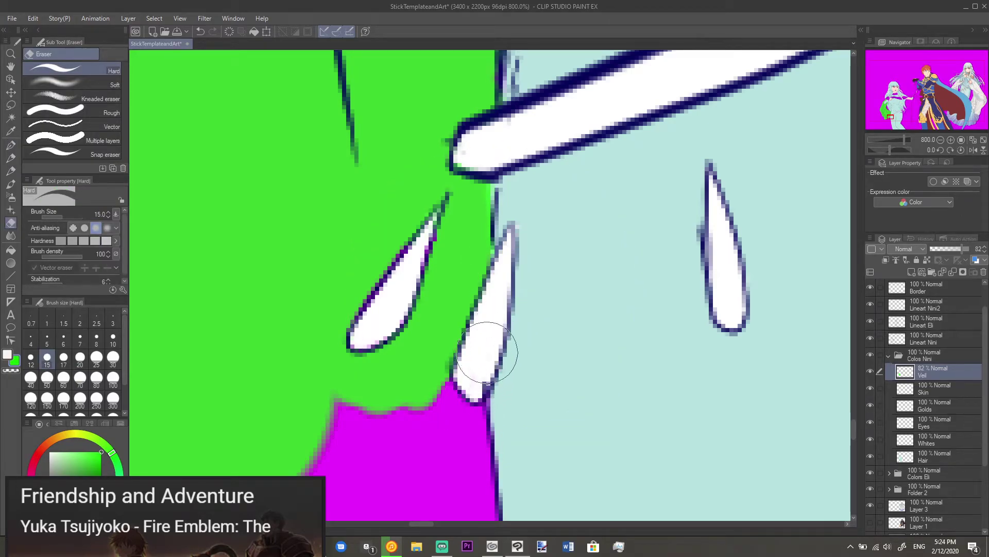
Step: Extend the green below the two outermost beads up to the dress outline and clean its edge beneath the bead tip
key(p)
scroll(360, 413, down, 2)
mouse_move(373, 419)
mouse_down()
mouse_move(359, 349)
mouse_move(380, 260)
mouse_up()
mouse_move(364, 307)
mouse_down()
mouse_move(370, 322)
mouse_move(379, 309)
mouse_up()
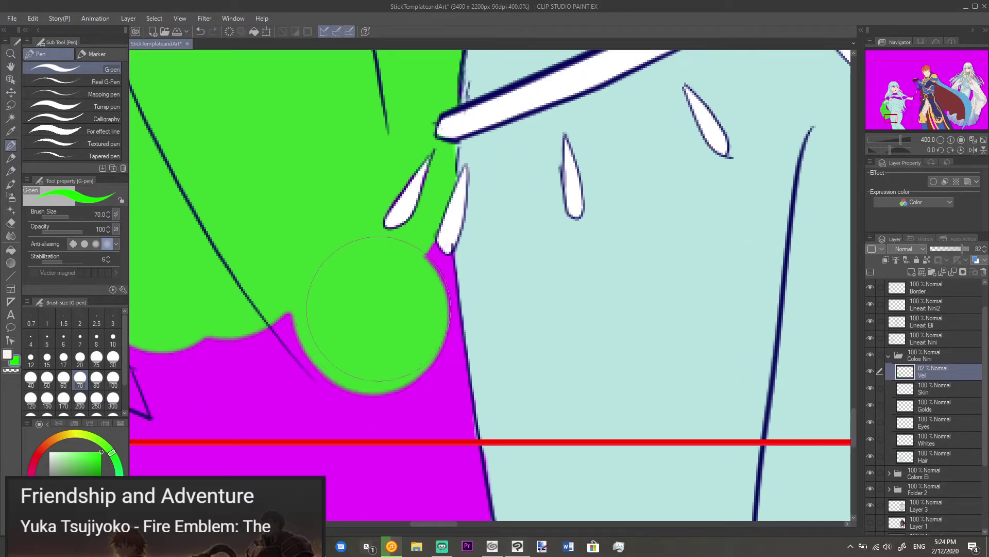
scroll(395, 302, up, 2)
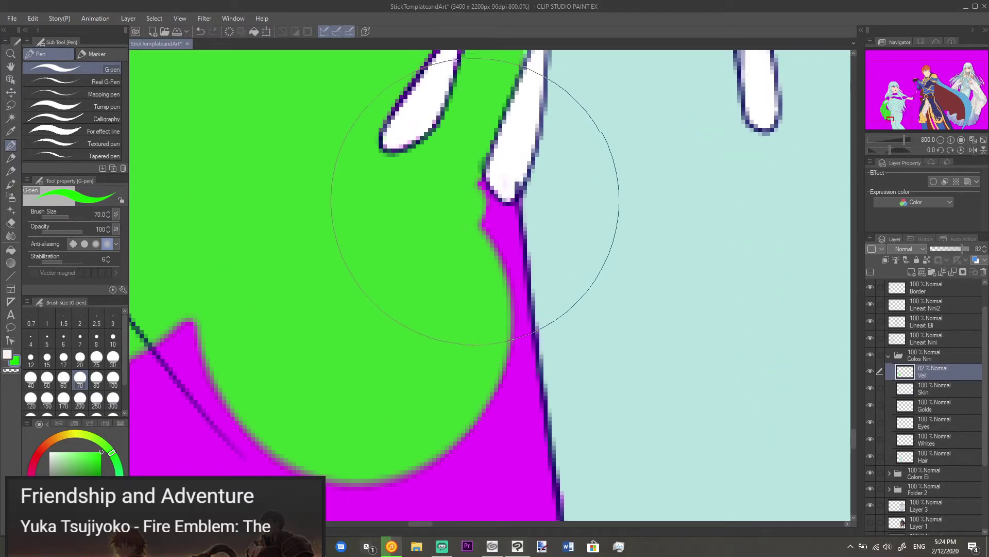
mouse_move(481, 198)
mouse_down()
mouse_move(499, 222)
mouse_move(503, 208)
mouse_move(508, 215)
mouse_up()
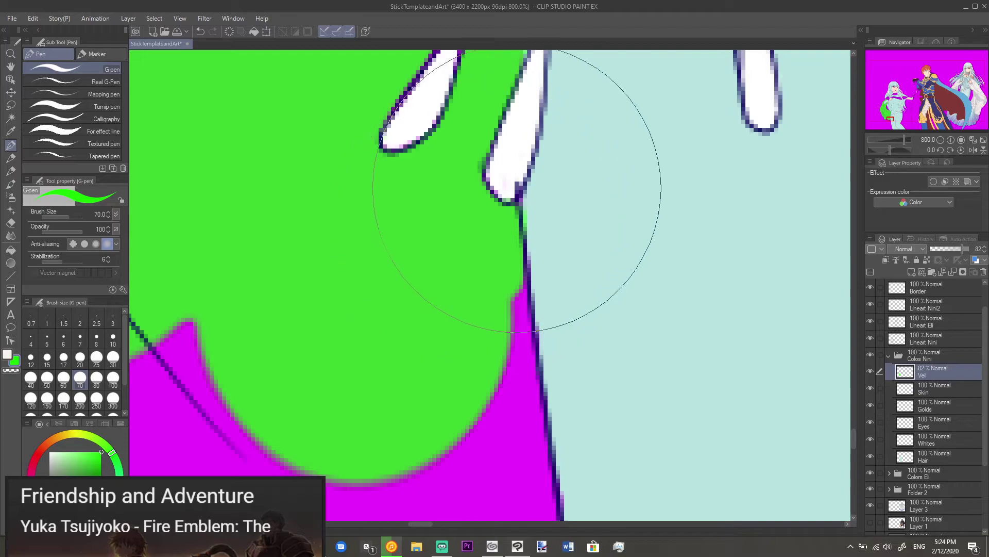
key(e)
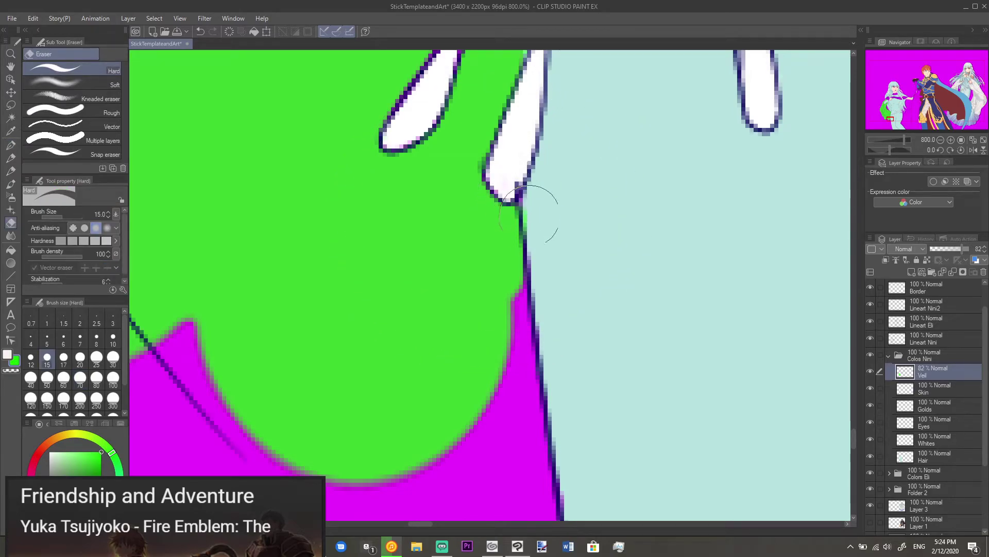
key(p)
scroll(453, 342, down, 2)
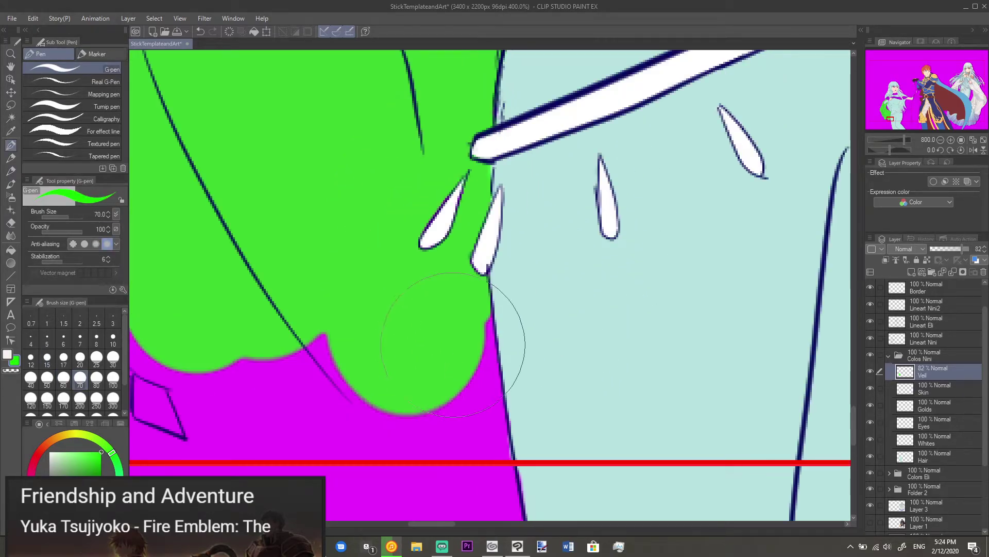
drag(428, 350, 430, 332)
Step: Paint a green band down the veil's inner edge along the dress outline and erase the overflow onto the dress
scroll(430, 333, down, 2)
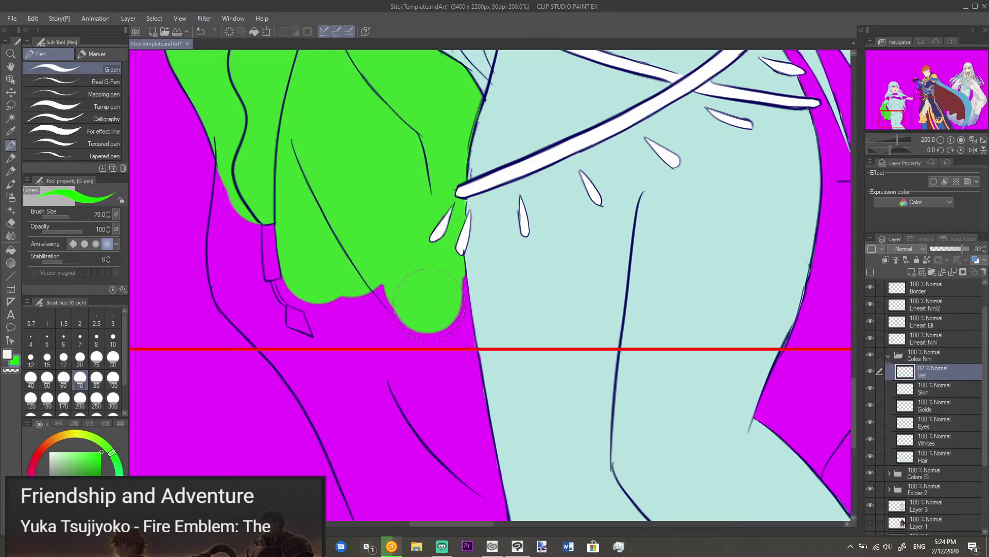
mouse_move(432, 291)
mouse_down()
mouse_move(454, 405)
mouse_move(495, 243)
mouse_move(438, 283)
mouse_move(464, 379)
mouse_up()
scroll(482, 380, up, 2)
key(e)
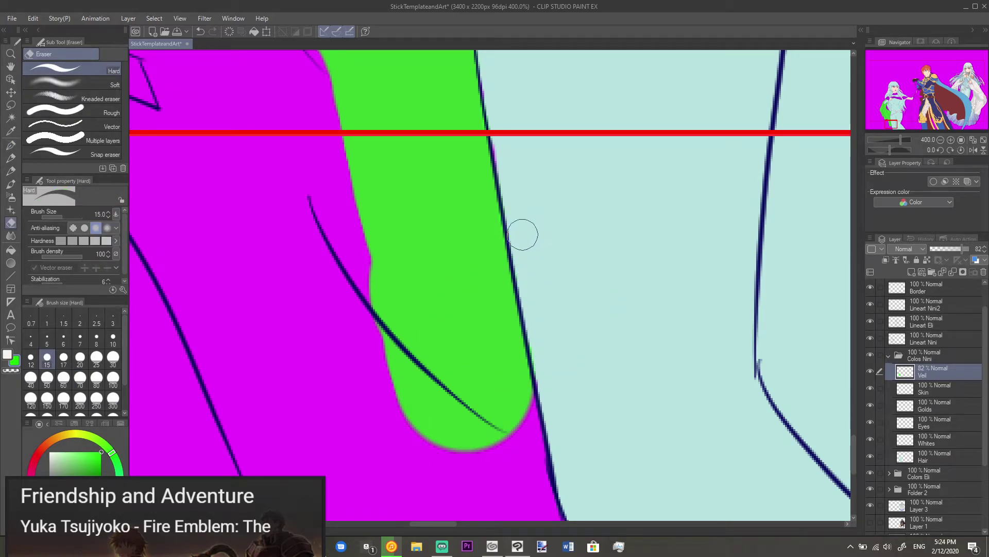
scroll(542, 202, up, 4)
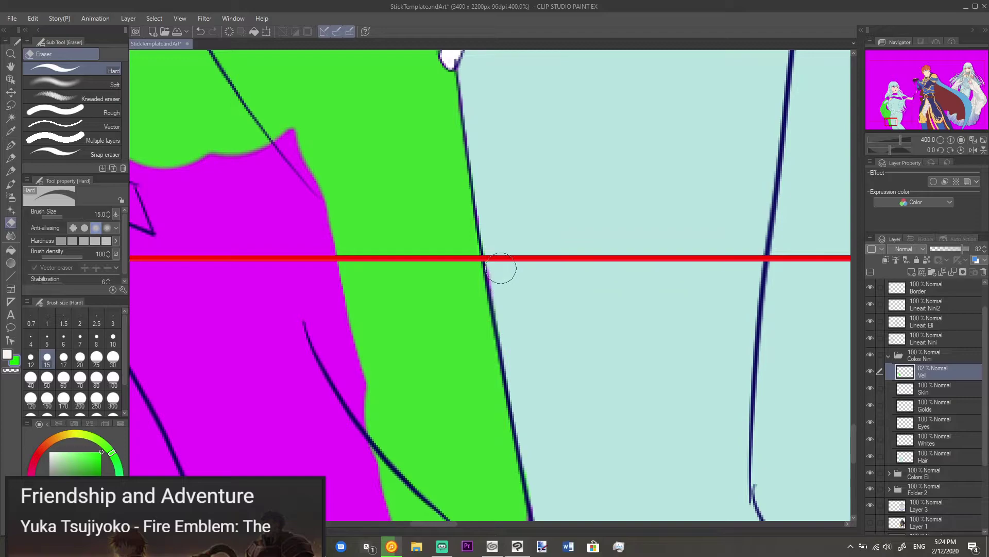
scroll(519, 280, down, 5)
scroll(499, 280, up, 1)
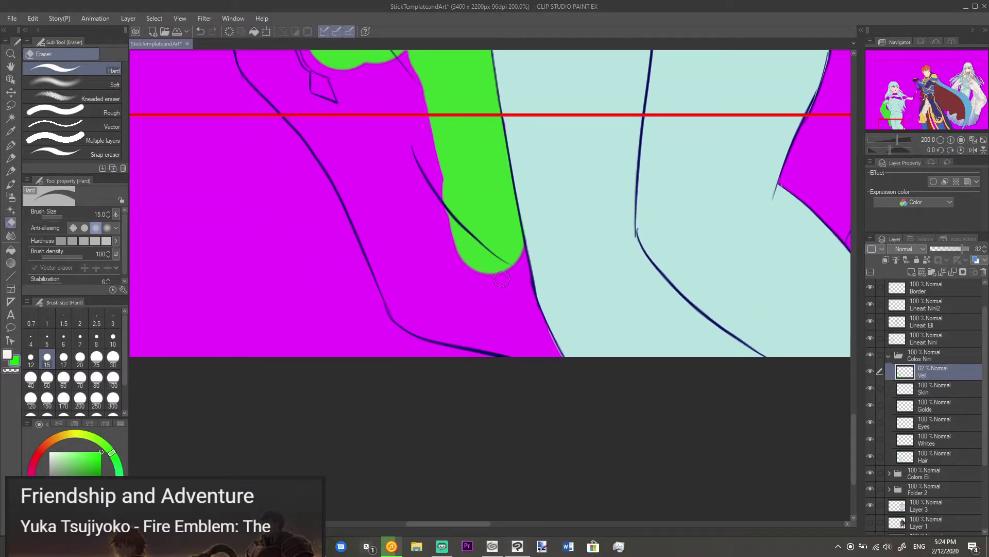
Step: Continue the green along the dress outline to the canvas's lower edge and widen it across the veil toward the tassel
key(p)
mouse_move(489, 267)
mouse_down()
mouse_move(504, 320)
mouse_move(515, 322)
mouse_move(505, 328)
mouse_move(528, 356)
mouse_move(515, 344)
mouse_move(519, 352)
mouse_move(530, 336)
mouse_move(552, 357)
mouse_move(532, 315)
mouse_up()
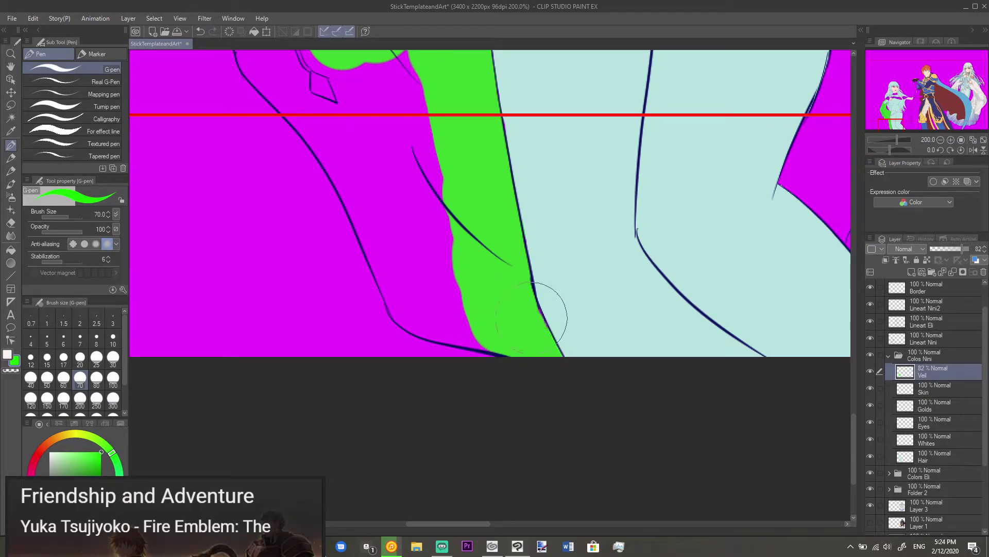
mouse_move(455, 249)
mouse_down()
mouse_move(437, 145)
mouse_move(467, 282)
mouse_up()
mouse_move(424, 182)
mouse_down()
mouse_move(438, 245)
mouse_move(387, 177)
mouse_move(379, 180)
mouse_move(388, 214)
mouse_move(376, 190)
mouse_move(415, 267)
mouse_up()
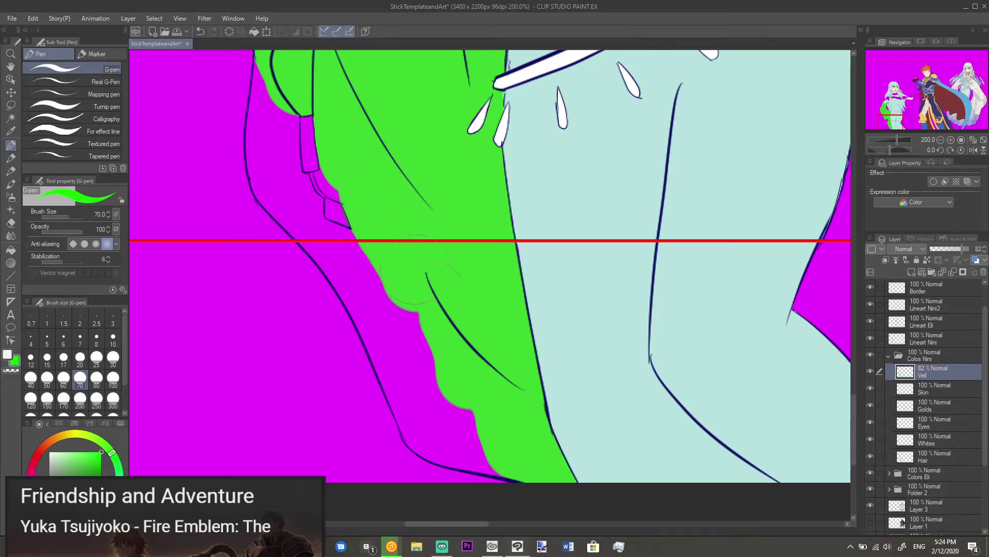
Step: Clear green from the tassel tip and fill the lowest part of the veil out to its outer contour
scroll(435, 287, up, 3)
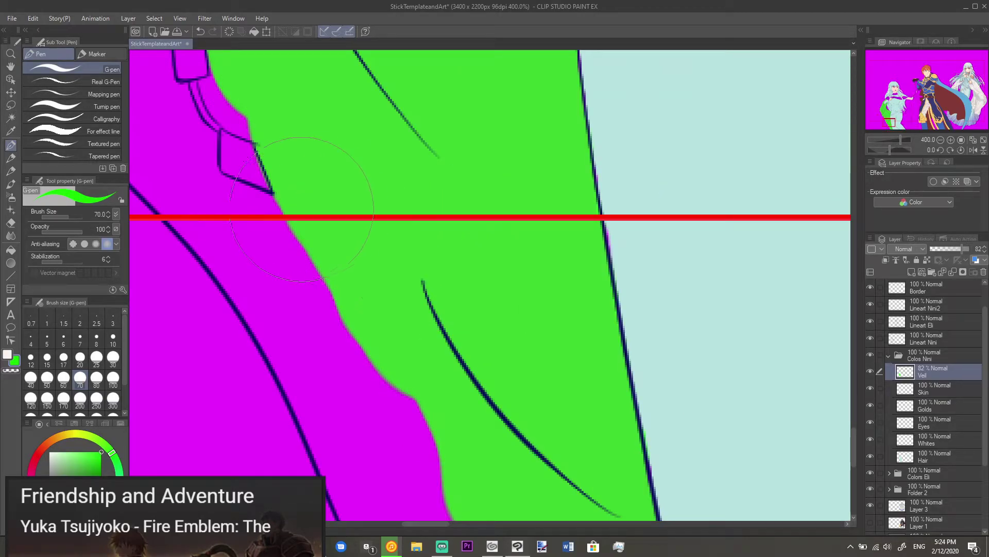
key(e)
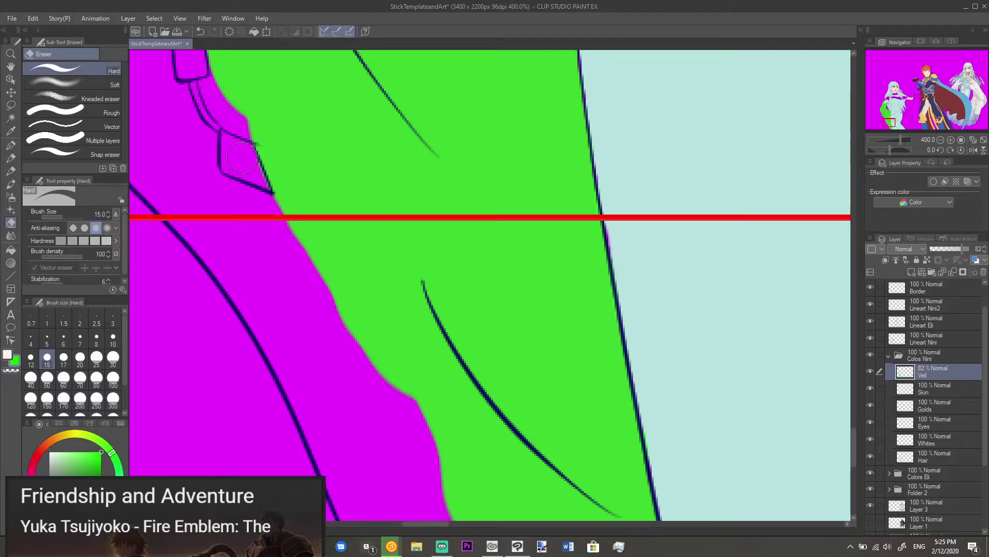
key(p)
mouse_move(309, 242)
mouse_down()
mouse_move(304, 268)
mouse_move(423, 415)
mouse_up()
scroll(424, 415, down, 3)
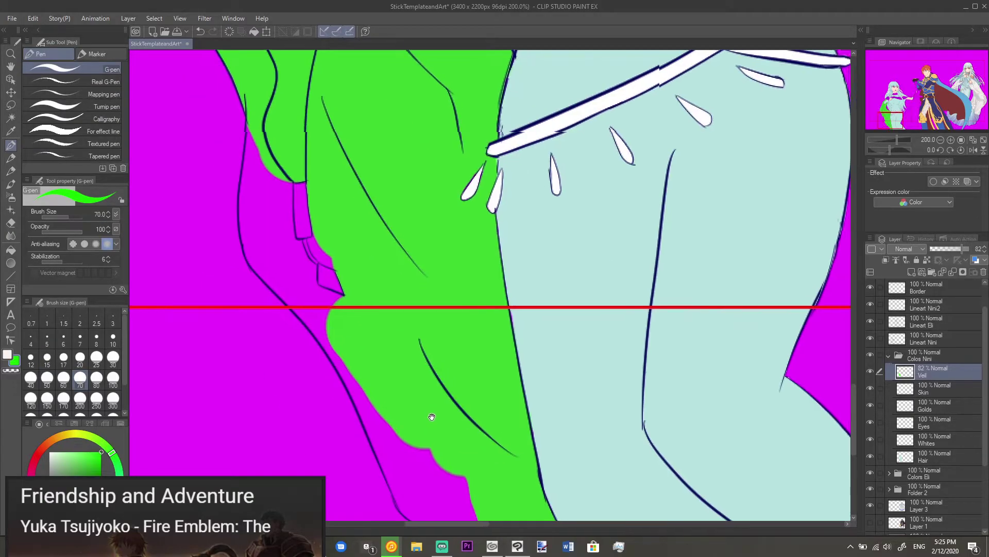
mouse_move(407, 332)
mouse_down()
mouse_move(470, 373)
mouse_move(467, 356)
mouse_move(441, 369)
mouse_move(449, 371)
mouse_move(392, 340)
mouse_up()
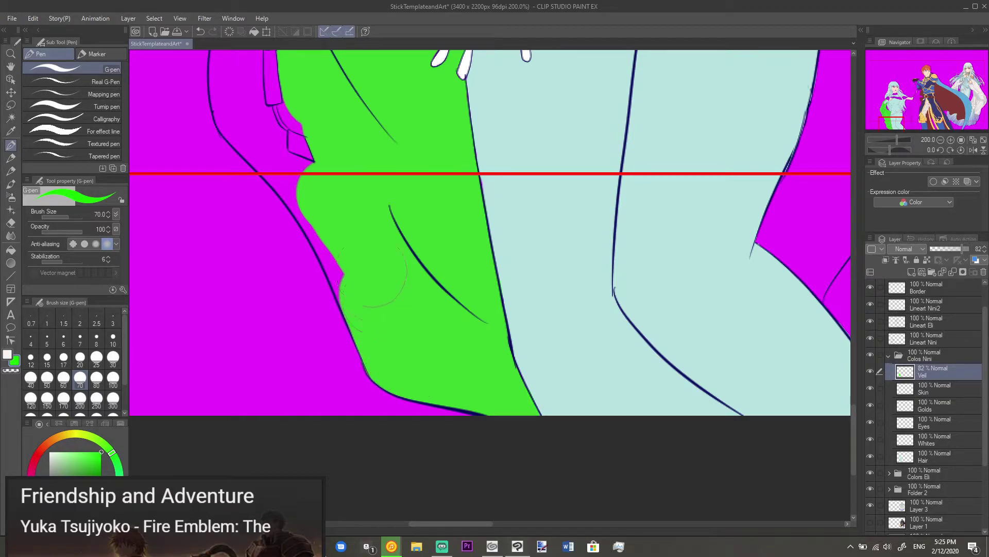
drag(375, 286, 367, 284)
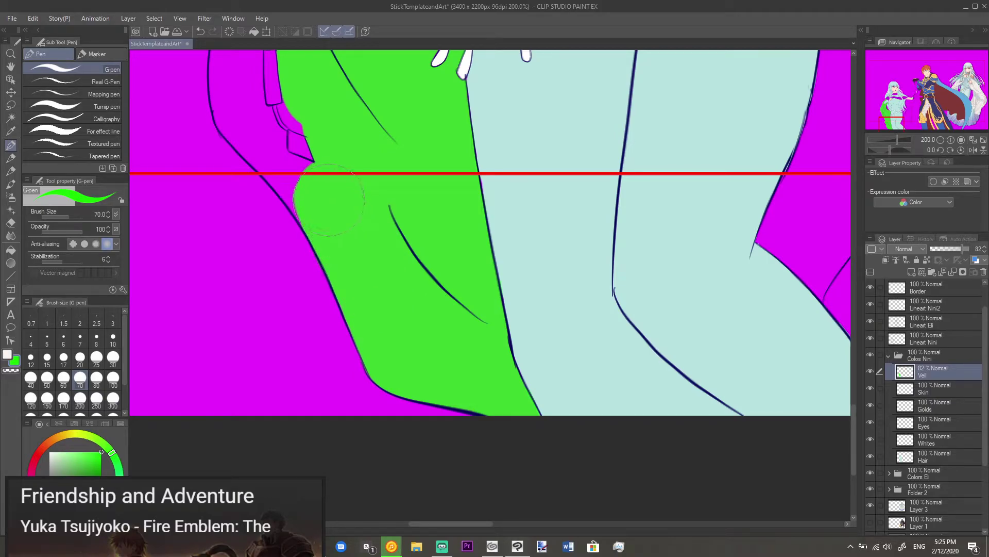
Step: Fill the veil beneath the tassel tip out to the outer contour and erase the overflow inside the tip and beyond the line
scroll(342, 208, up, 2)
drag(334, 195, 466, 287)
mouse_move(380, 242)
mouse_down()
mouse_move(366, 221)
mouse_move(407, 233)
mouse_move(381, 209)
mouse_move(406, 218)
mouse_move(370, 209)
mouse_up()
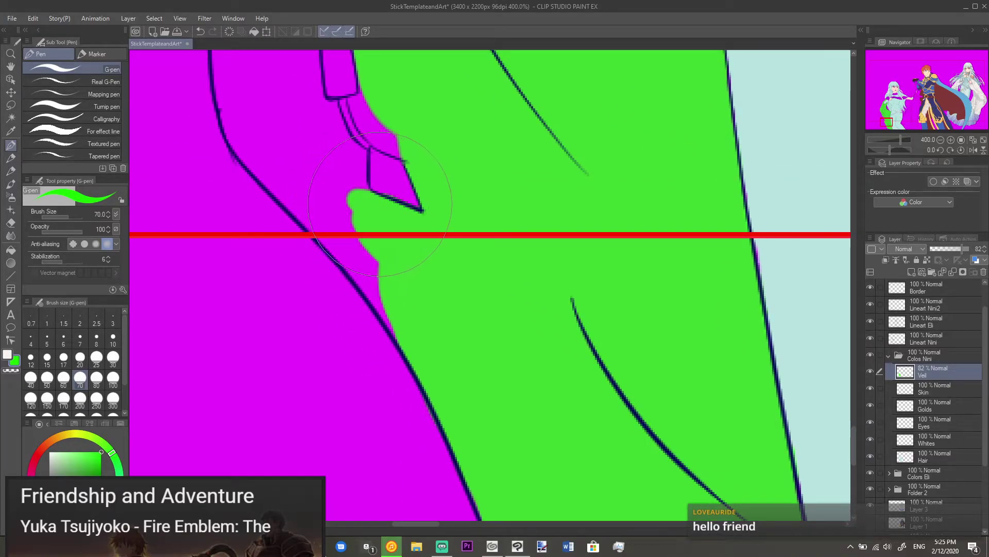
key(e)
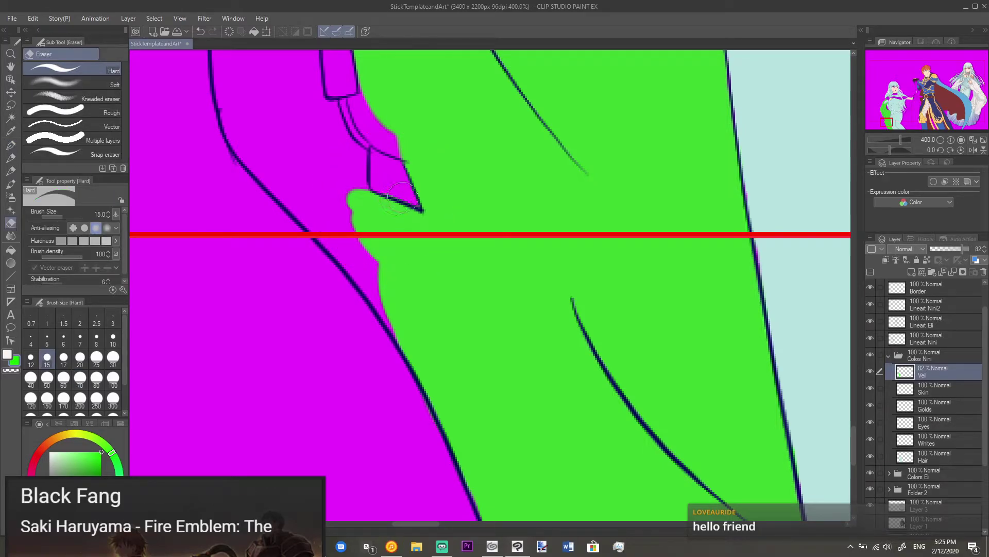
key(p)
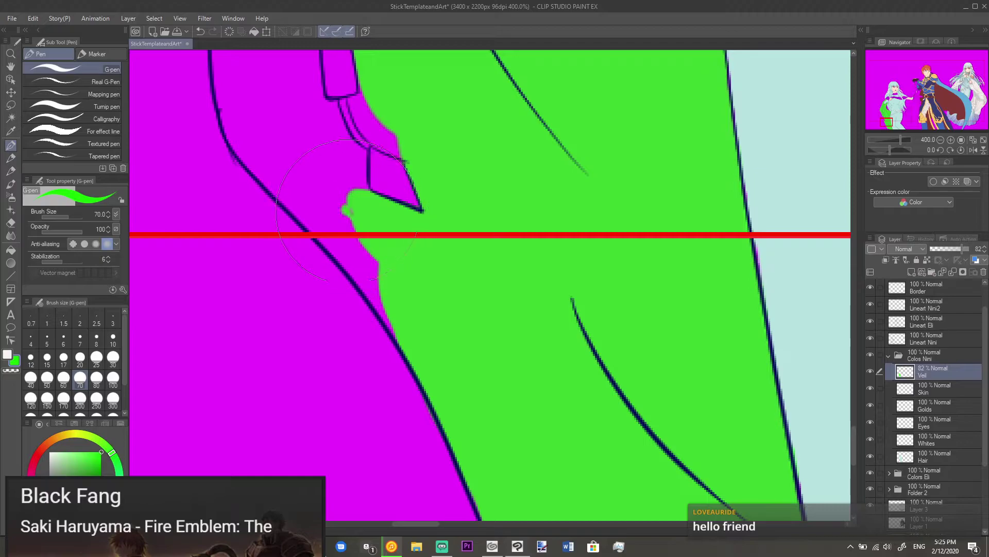
drag(346, 208, 387, 285)
mouse_move(398, 322)
mouse_down()
mouse_move(374, 276)
mouse_move(320, 225)
mouse_up()
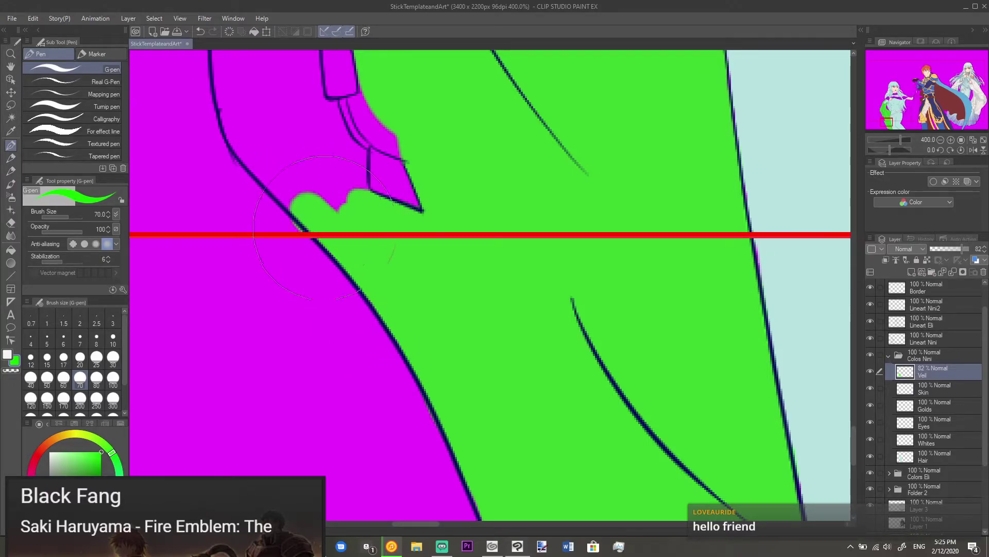
key(e)
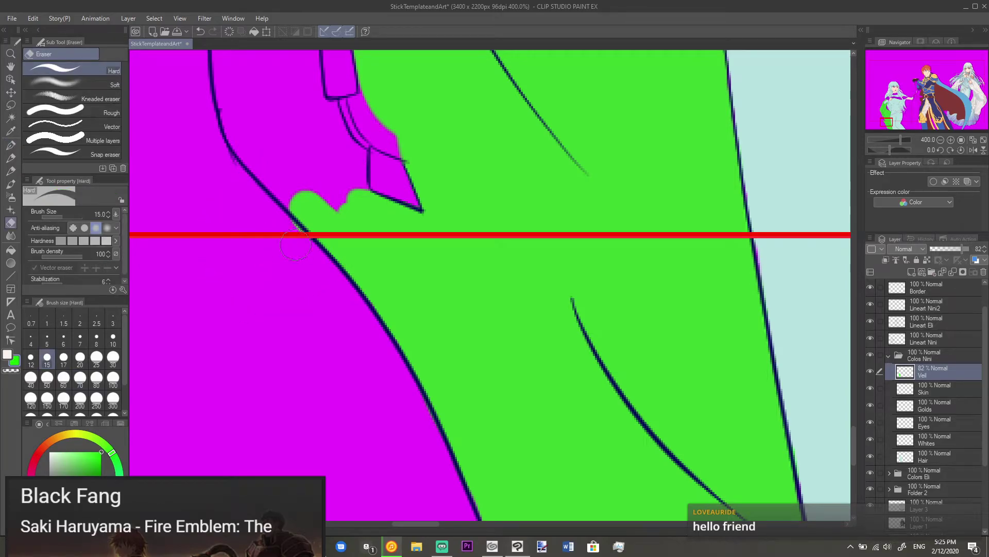
key(p)
Step: Fill the remaining gap between the tassel and the veil's outer contour with green up to the existing fill above
mouse_move(309, 188)
mouse_down()
mouse_move(335, 209)
mouse_move(354, 198)
mouse_move(353, 159)
mouse_move(334, 137)
mouse_move(330, 105)
mouse_move(319, 111)
mouse_move(316, 151)
mouse_move(282, 139)
mouse_move(318, 286)
mouse_move(309, 289)
mouse_move(275, 234)
mouse_move(263, 185)
mouse_move(284, 203)
mouse_move(328, 177)
mouse_move(338, 203)
mouse_up()
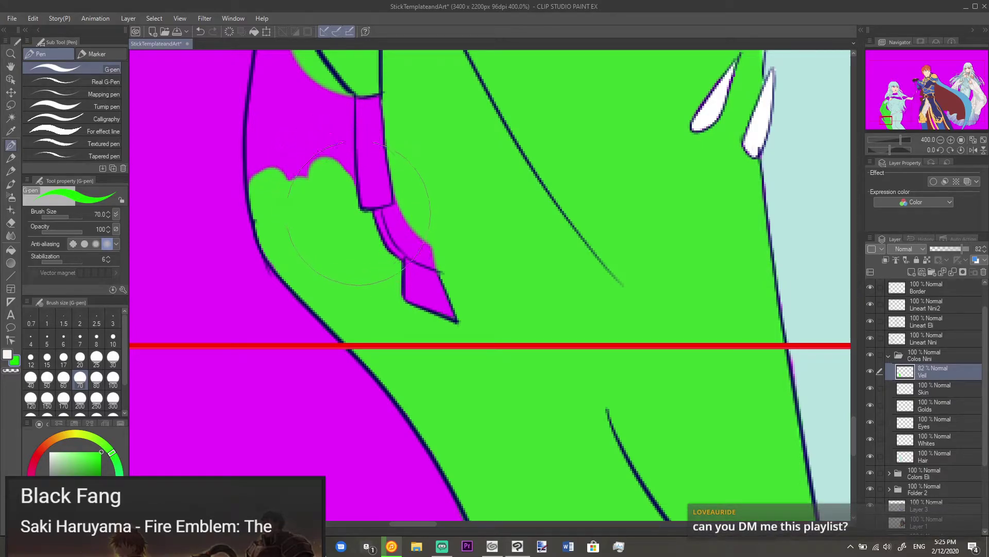
drag(328, 152, 345, 160)
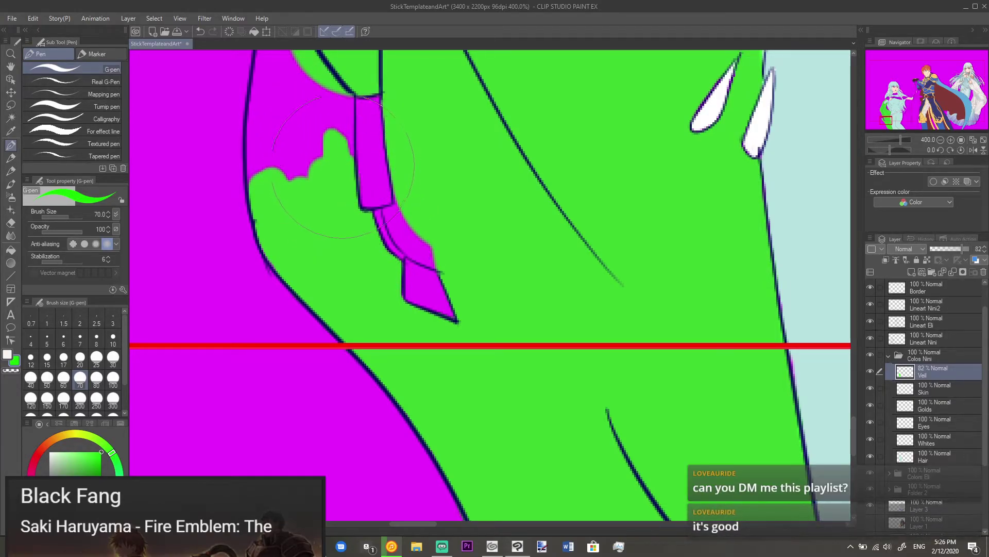
mouse_move(342, 126)
mouse_down()
mouse_move(342, 95)
mouse_move(338, 122)
mouse_move(321, 108)
mouse_move(350, 191)
mouse_move(339, 242)
mouse_move(316, 263)
mouse_move(288, 237)
mouse_move(286, 261)
mouse_move(287, 202)
mouse_move(293, 189)
mouse_move(317, 196)
mouse_move(318, 140)
mouse_up()
scroll(318, 140, up, 2)
mouse_move(317, 226)
mouse_down()
mouse_move(299, 251)
mouse_move(308, 179)
mouse_up()
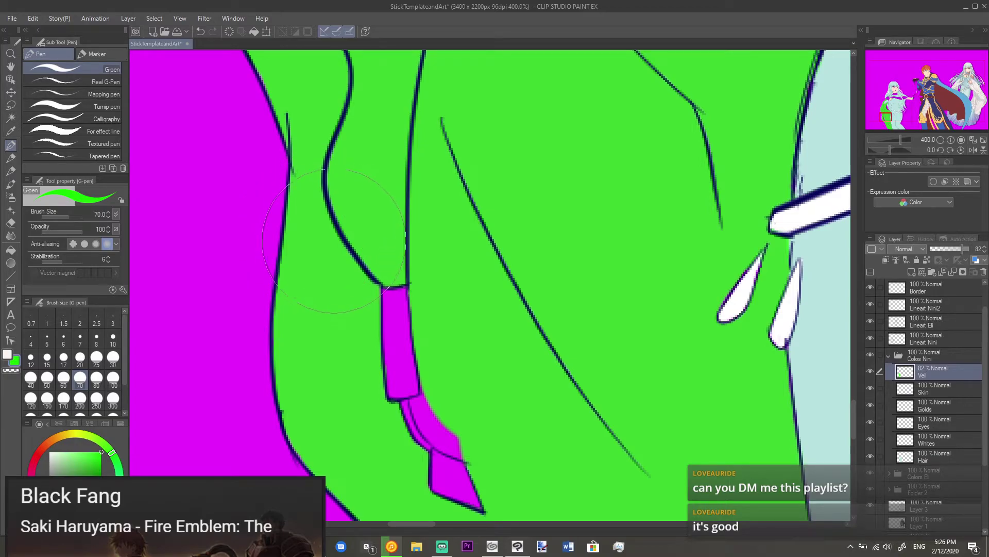
Step: Fill the leftover gap beside the tassel's curved cord with green, keeping the cord and its diamond tip clear
scroll(334, 227, down, 2)
drag(443, 336, 376, 248)
scroll(340, 224, up, 4)
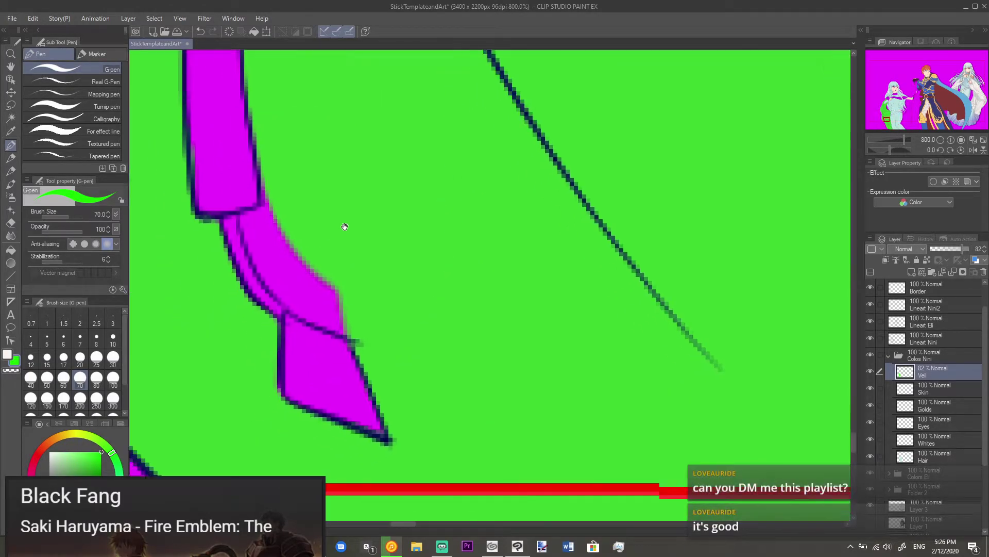
mouse_move(313, 186)
mouse_down()
mouse_move(333, 183)
mouse_move(325, 171)
mouse_move(321, 203)
mouse_move(304, 204)
mouse_move(317, 233)
mouse_move(326, 236)
mouse_move(334, 216)
mouse_move(366, 242)
mouse_move(405, 304)
mouse_move(361, 282)
mouse_move(325, 246)
mouse_up()
key(ctrl+z)
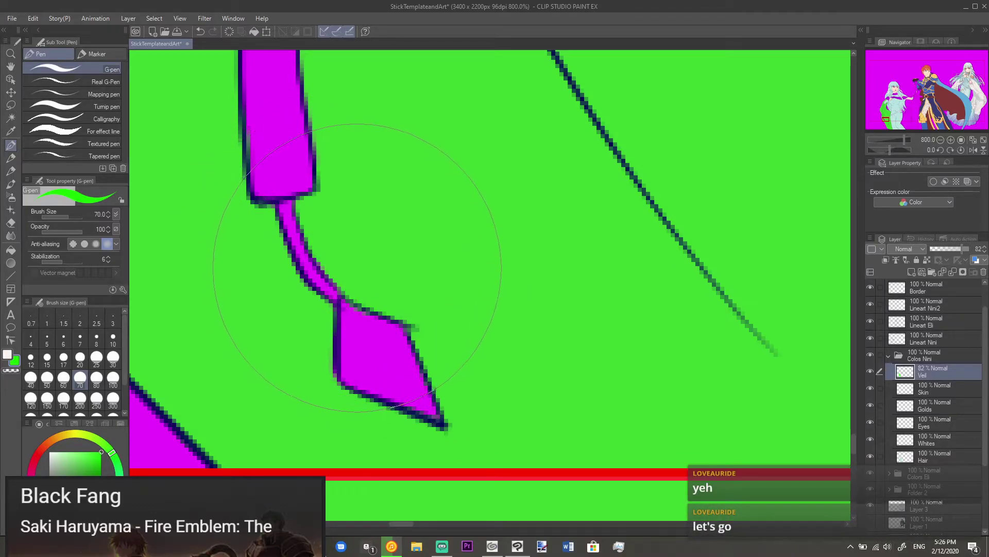
key(e)
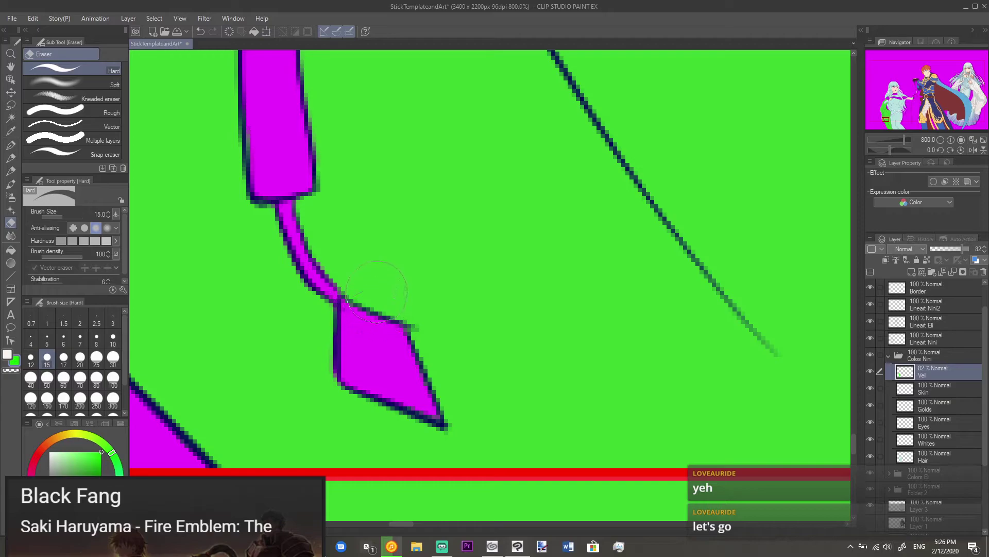
scroll(379, 277, down, 5)
key(p)
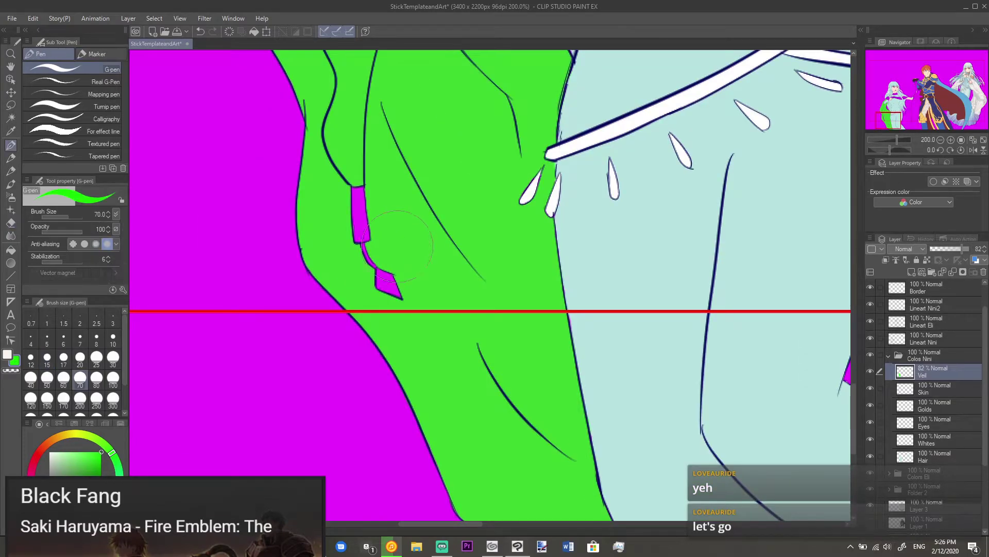
drag(421, 231, 420, 288)
drag(477, 250, 432, 275)
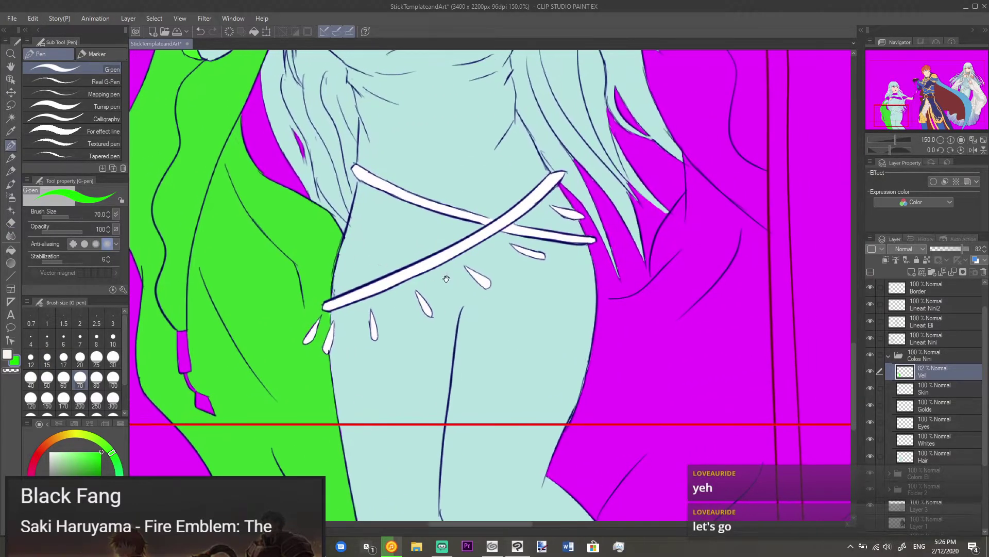
Step: Fill the veil beside the girl's bare hip with green, from the curved fold line downward along the hip contour
drag(642, 339, 526, 249)
drag(583, 316, 560, 286)
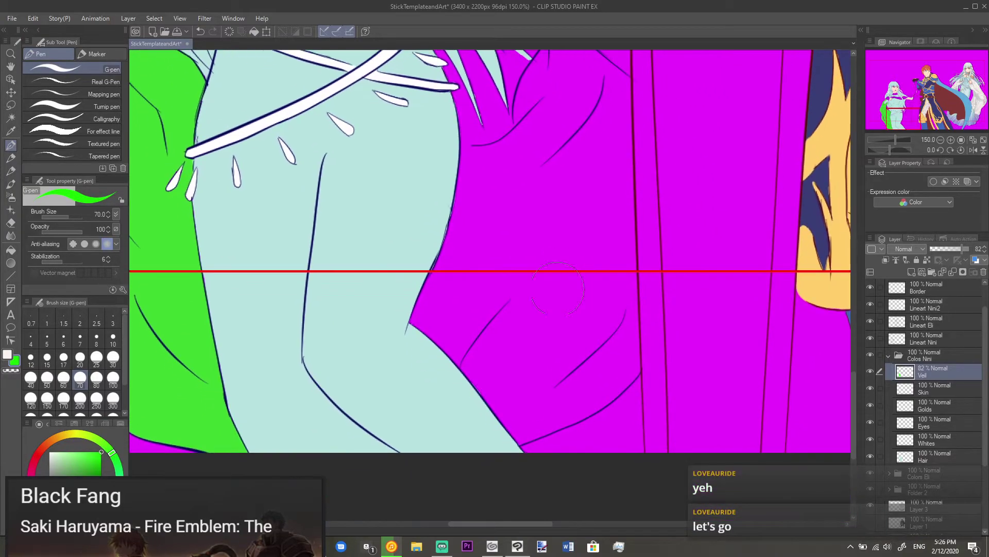
scroll(547, 280, up, 1)
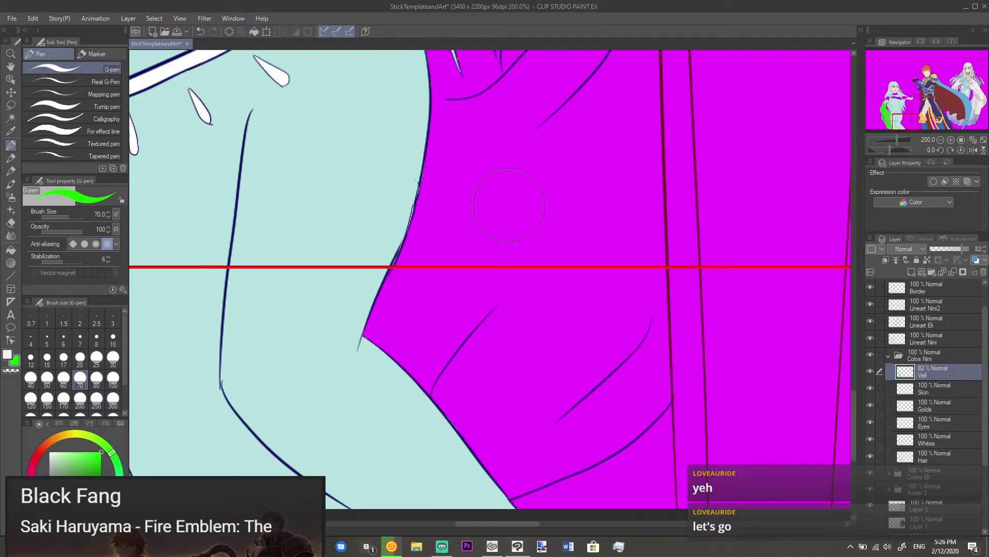
mouse_move(487, 223)
mouse_down()
mouse_move(484, 152)
mouse_move(459, 170)
mouse_move(485, 121)
mouse_move(479, 137)
mouse_move(462, 142)
mouse_move(442, 258)
mouse_up()
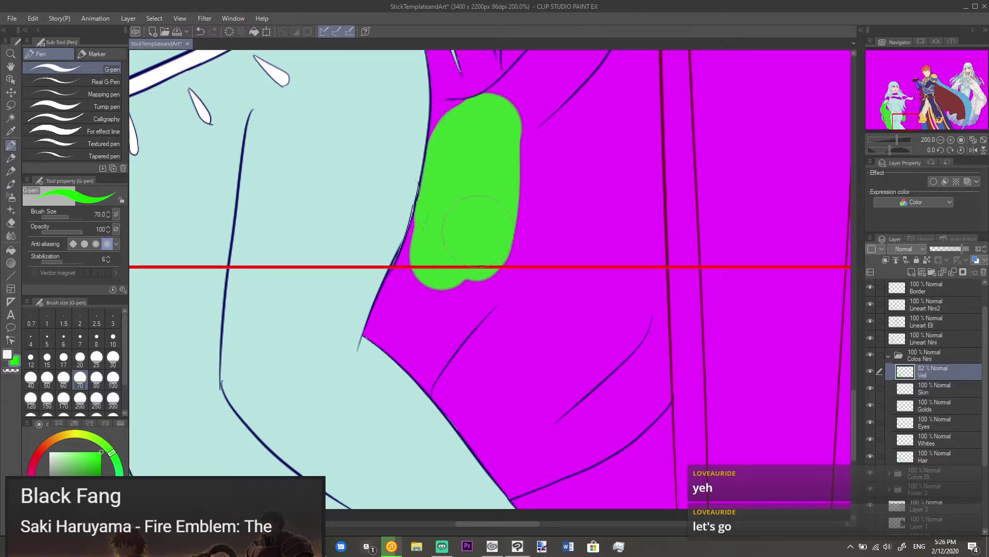
scroll(504, 125, up, 3)
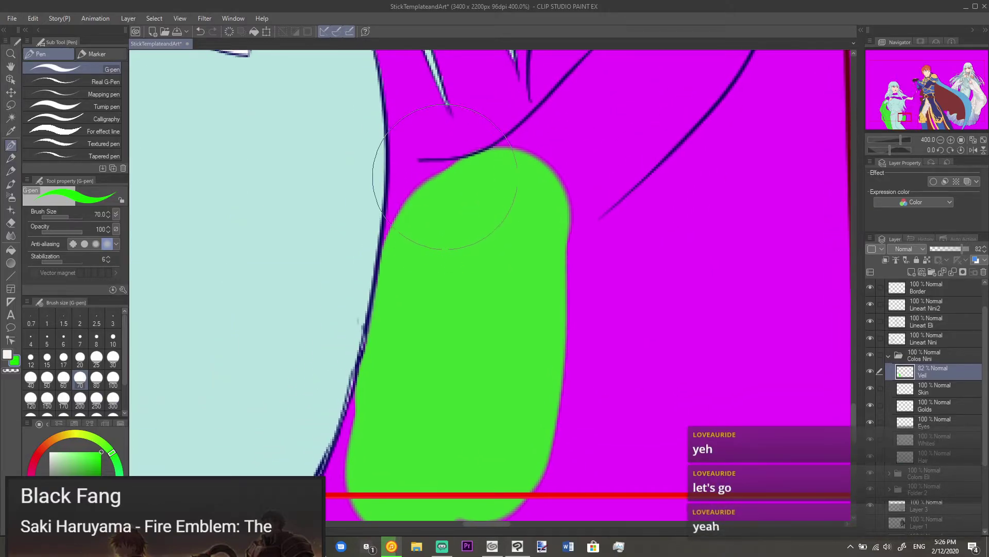
mouse_move(456, 169)
mouse_down()
mouse_move(393, 168)
mouse_move(422, 172)
mouse_move(421, 214)
mouse_move(403, 215)
mouse_move(401, 184)
mouse_move(401, 248)
mouse_up()
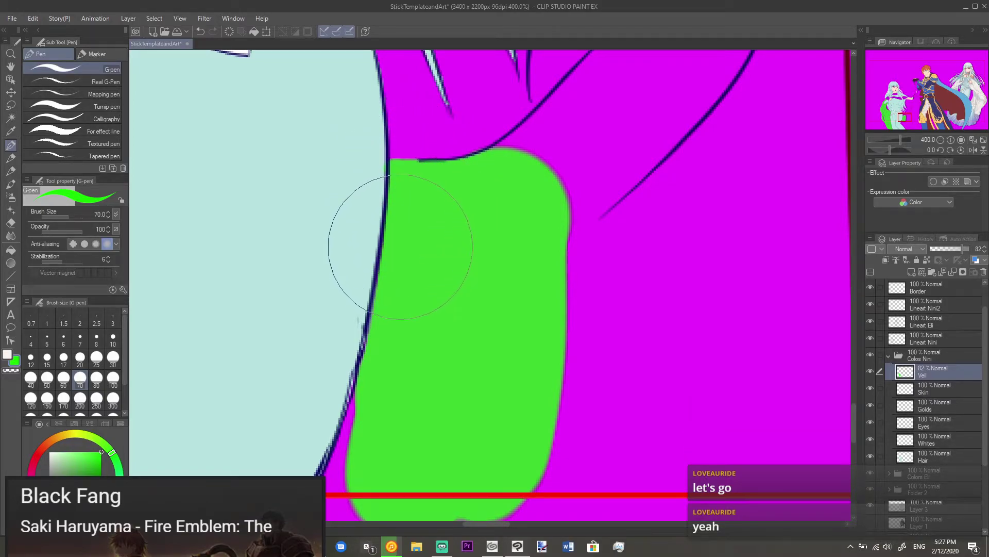
Step: Extend the green down along the hip into the corner where it meets the thigh, keeping the overflow off the body
scroll(425, 273, down, 2)
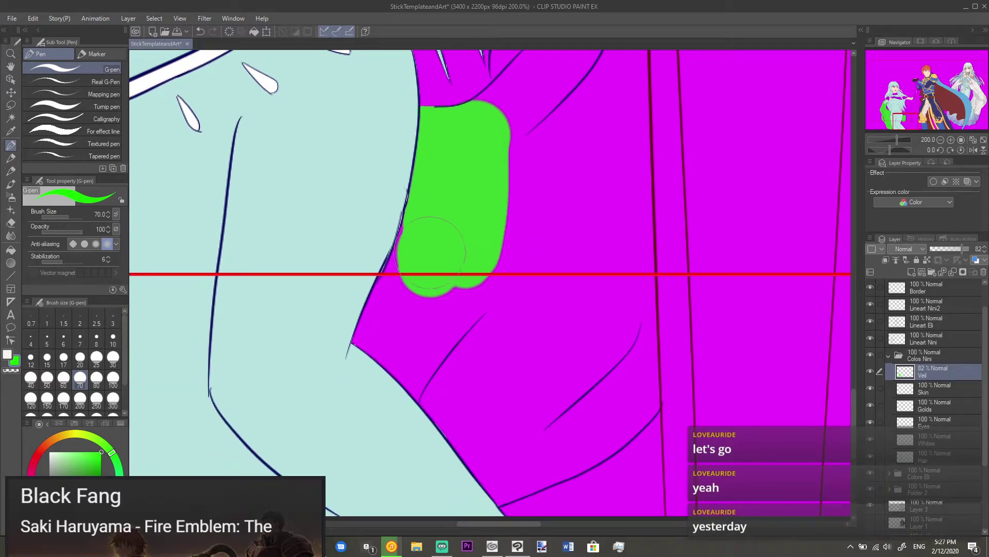
mouse_move(432, 251)
mouse_down()
mouse_move(389, 335)
mouse_move(402, 343)
mouse_move(424, 329)
mouse_up()
scroll(424, 329, up, 2)
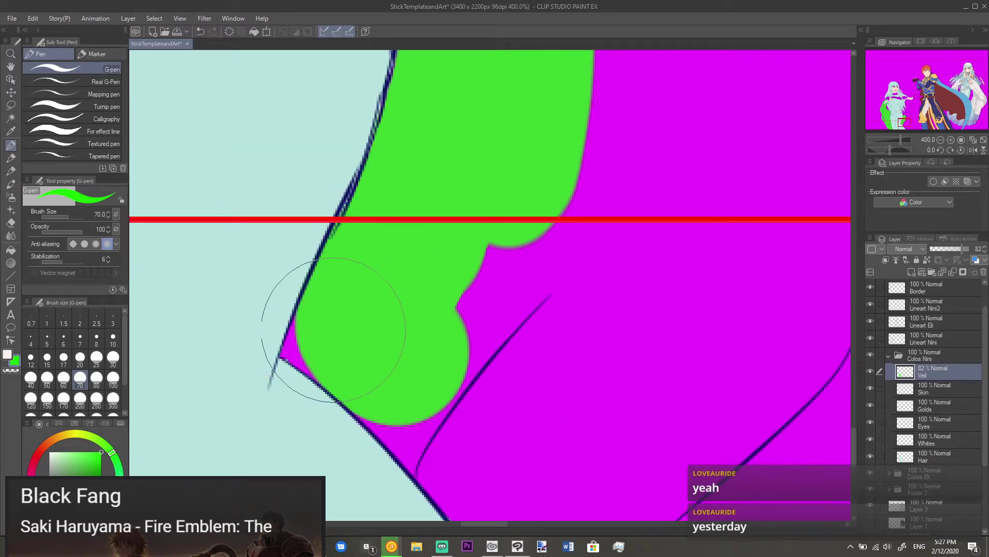
drag(318, 324, 301, 317)
drag(278, 353, 282, 354)
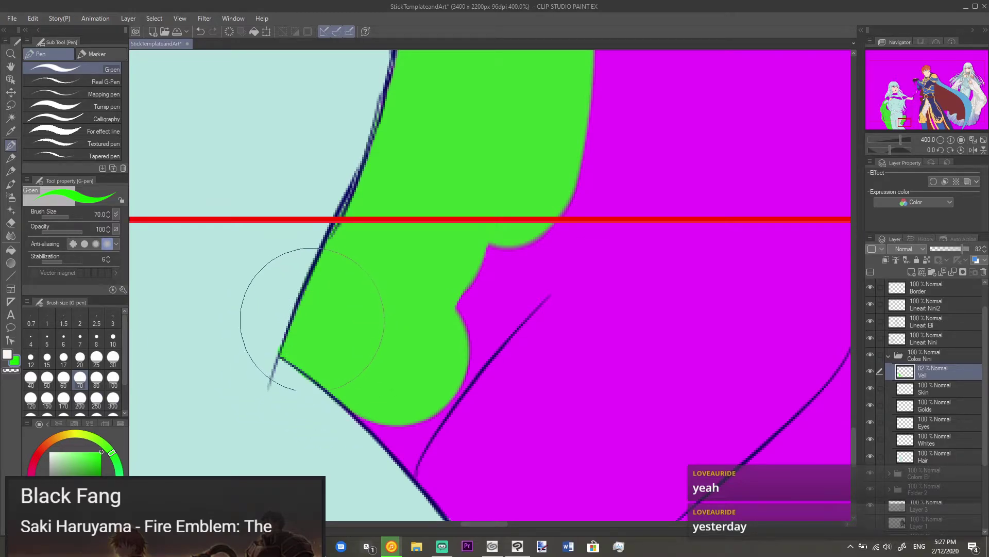
key(e)
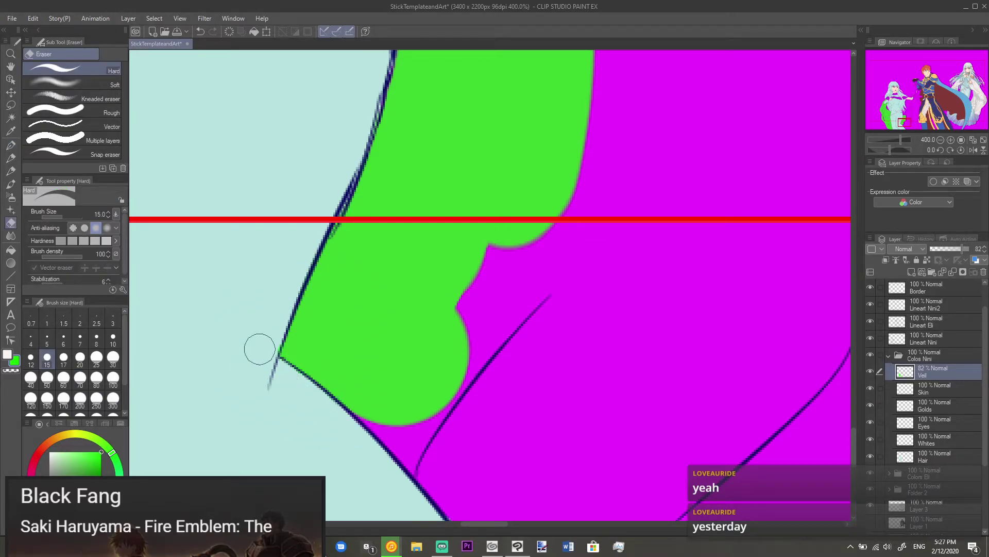
key(p)
Step: Continue the green down the thigh's outer contour, covering the short fold line and widening the fill outward
scroll(342, 348, down, 2)
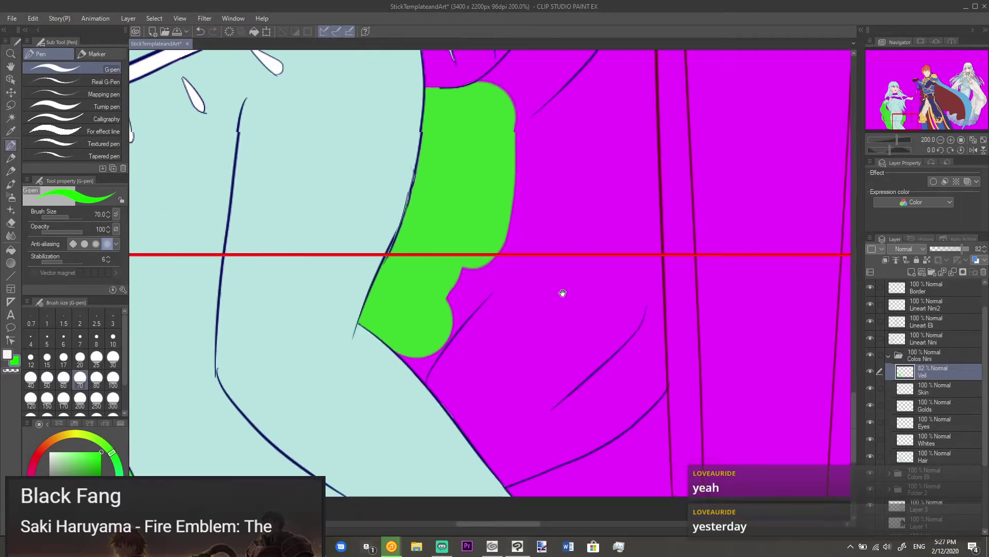
mouse_move(469, 287)
mouse_down()
mouse_move(427, 328)
mouse_move(413, 369)
mouse_move(379, 360)
mouse_up()
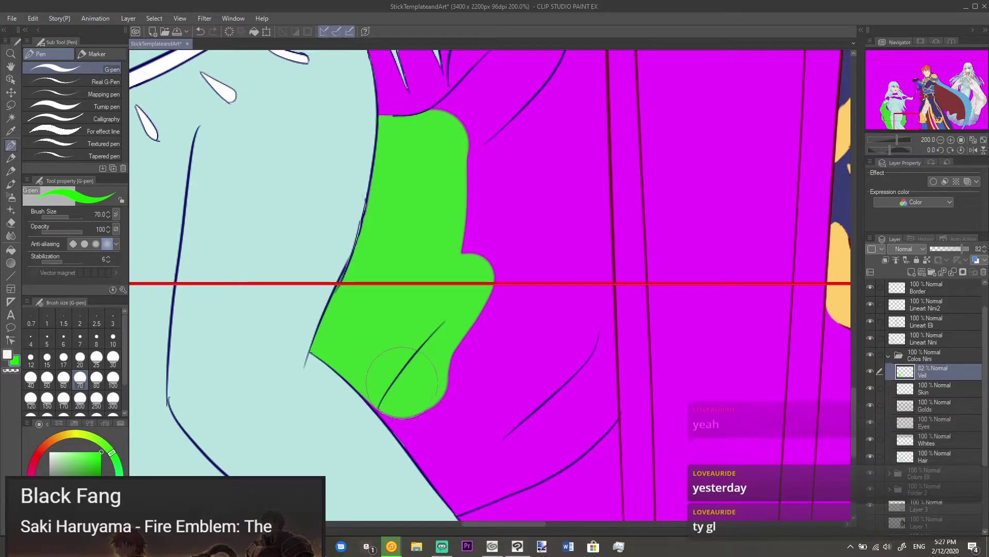
drag(397, 382, 399, 379)
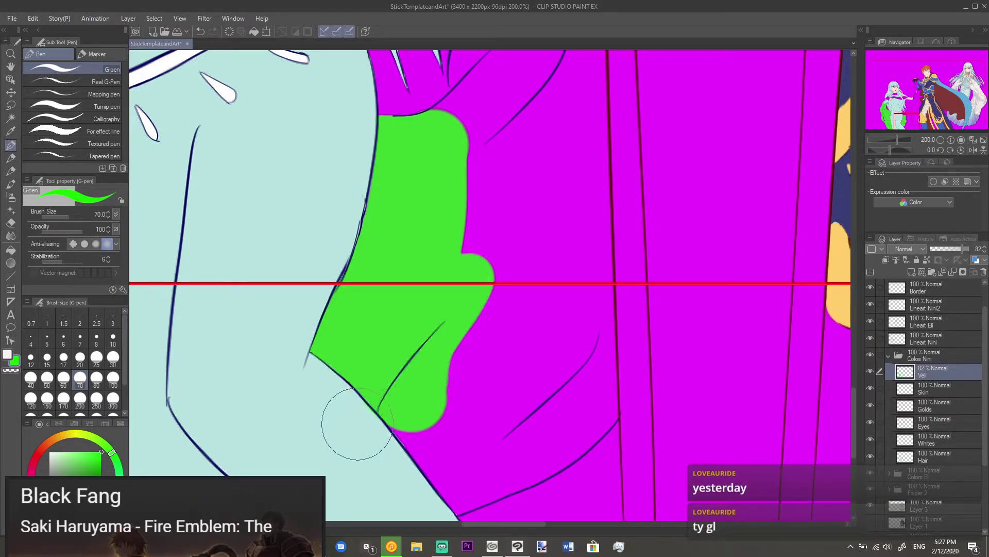
key(e)
key(p)
mouse_move(407, 407)
mouse_down()
mouse_move(433, 420)
mouse_move(448, 447)
mouse_up()
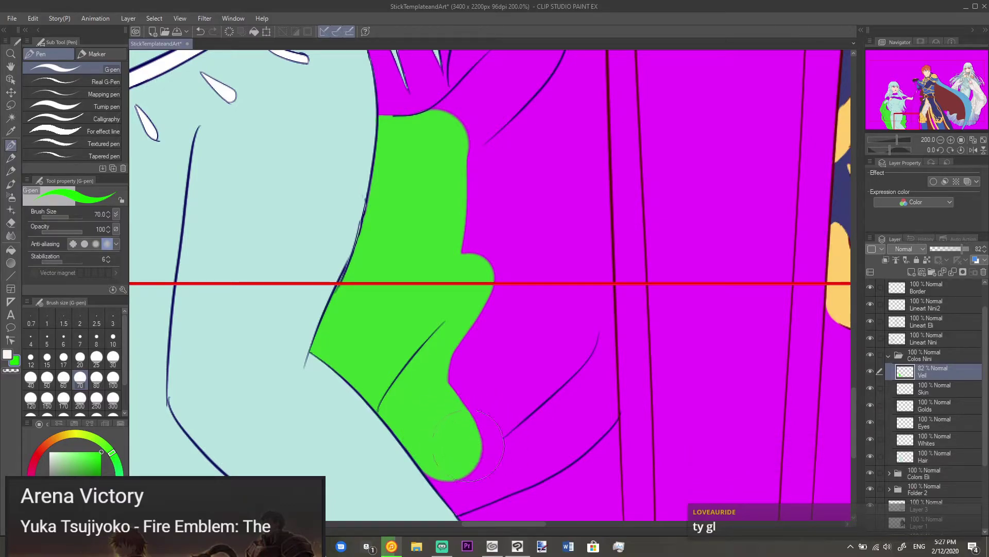
Step: Fill the veil's lowest corner and its bottom hem with green up to the sword's edge, erasing overflow past the lines
mouse_move(458, 458)
mouse_down()
mouse_move(458, 449)
mouse_move(469, 456)
mouse_move(473, 472)
mouse_move(513, 459)
mouse_up()
drag(510, 467, 511, 350)
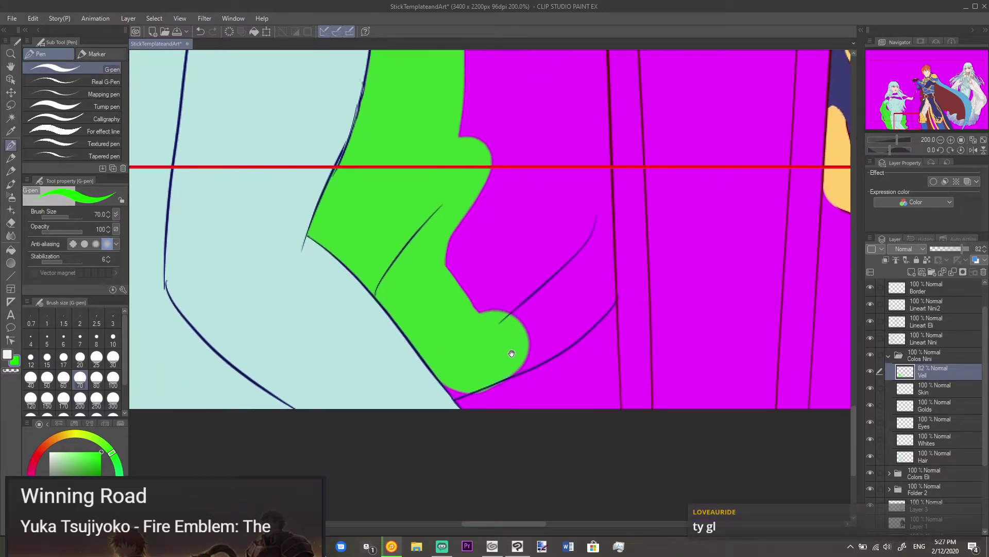
key(e)
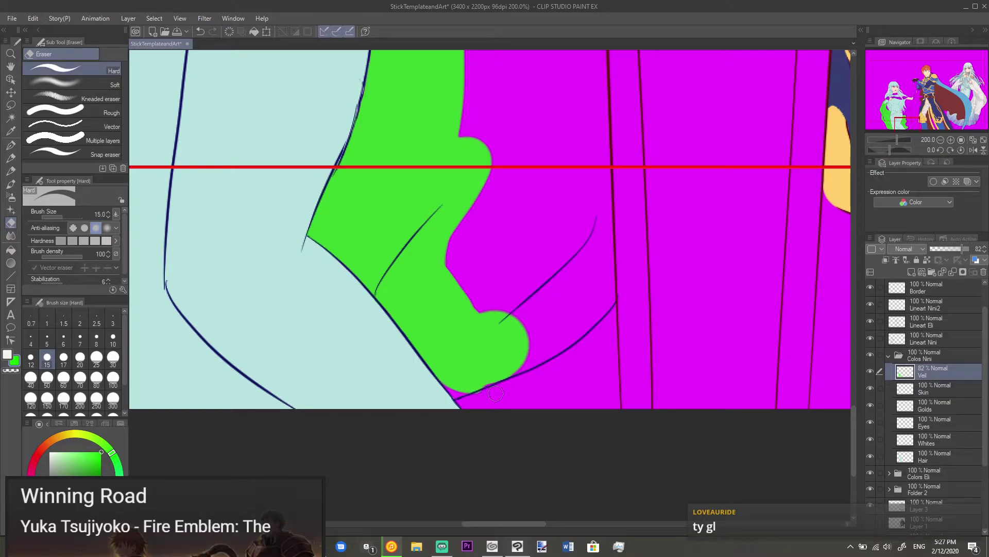
key(p)
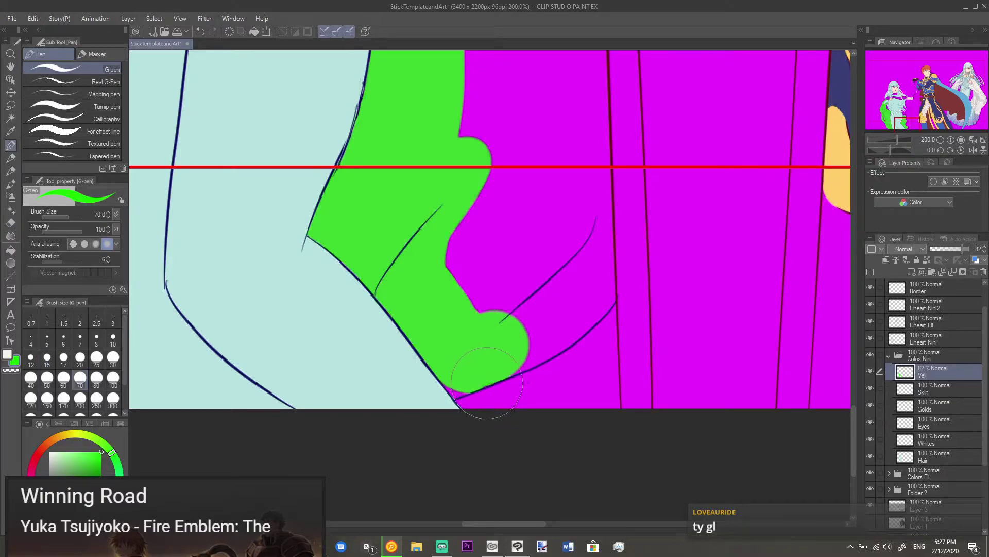
mouse_move(466, 389)
mouse_down()
mouse_move(456, 394)
mouse_move(451, 383)
mouse_up()
mouse_move(507, 339)
mouse_down()
mouse_move(528, 330)
mouse_move(506, 338)
mouse_move(579, 291)
mouse_up()
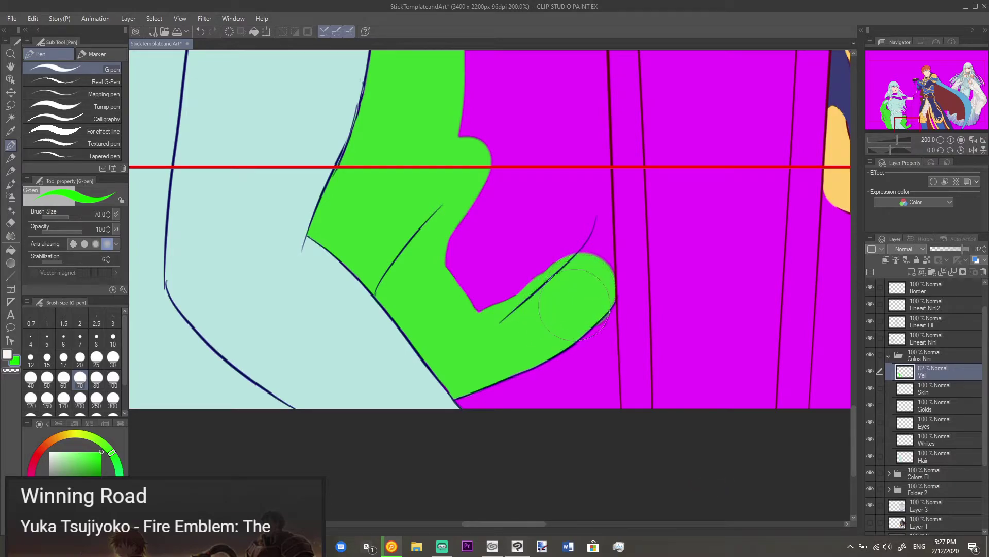
key(e)
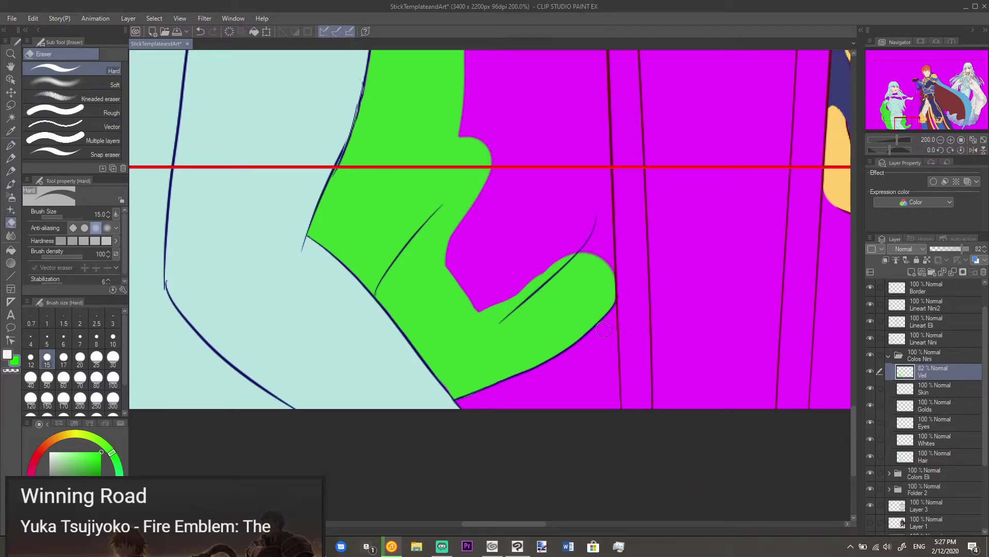
key(p)
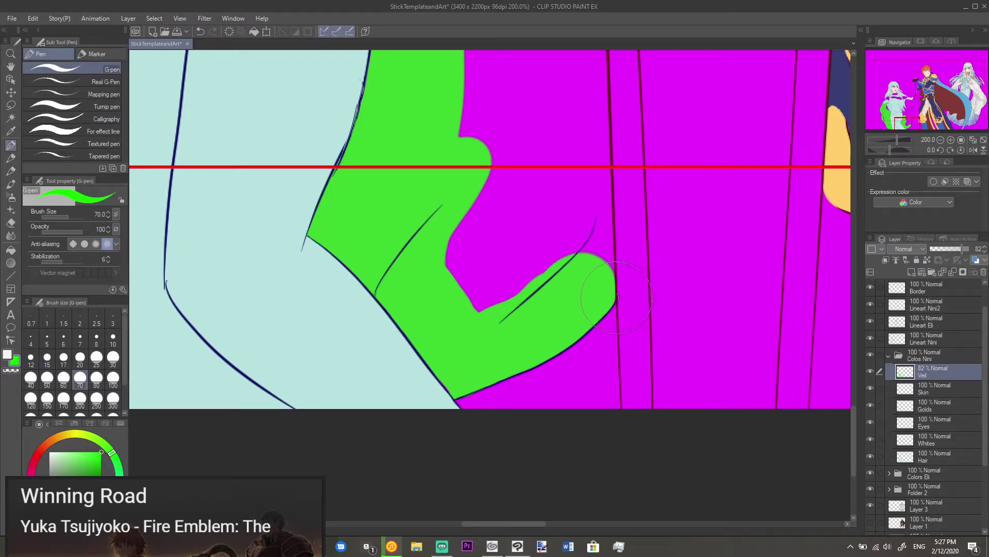
key(e)
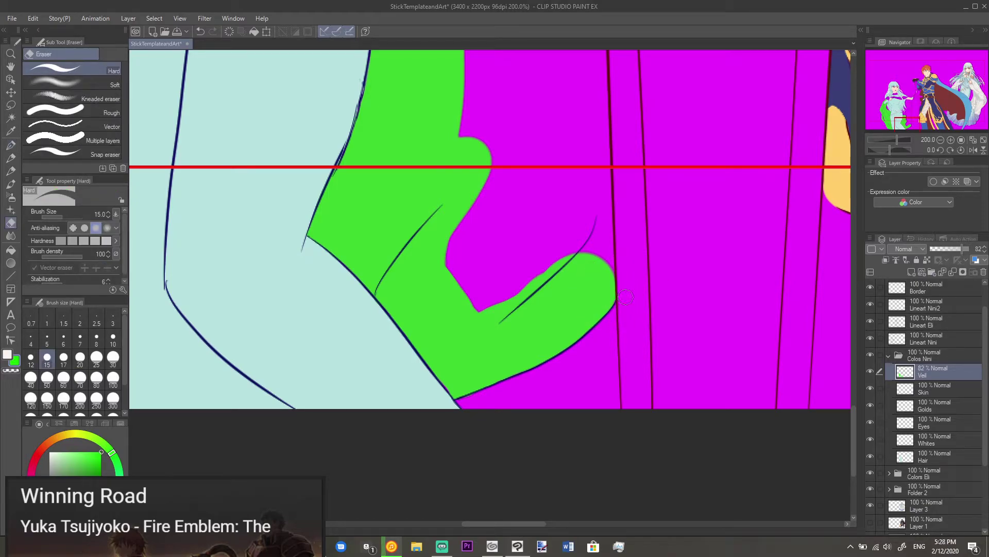
Step: Fill the veil's interior upward from the hem along the sword's edge to the hair tips, and clean the fill's edge there
key(p)
mouse_move(586, 251)
mouse_down()
mouse_move(578, 258)
mouse_move(574, 150)
mouse_move(562, 155)
mouse_move(543, 219)
mouse_move(513, 268)
mouse_move(474, 252)
mouse_move(481, 268)
mouse_move(498, 129)
mouse_move(491, 110)
mouse_up()
drag(496, 199, 451, 452)
mouse_move(437, 334)
mouse_down()
mouse_move(438, 384)
mouse_move(415, 352)
mouse_move(423, 285)
mouse_move(447, 251)
mouse_move(418, 283)
mouse_move(403, 274)
mouse_move(435, 246)
mouse_move(444, 182)
mouse_move(474, 136)
mouse_move(468, 158)
mouse_up()
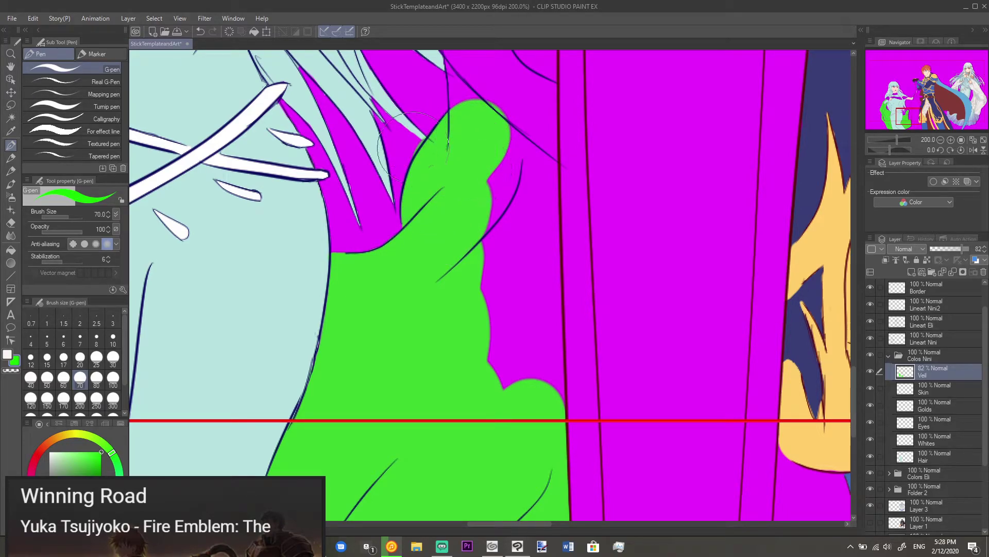
key(e)
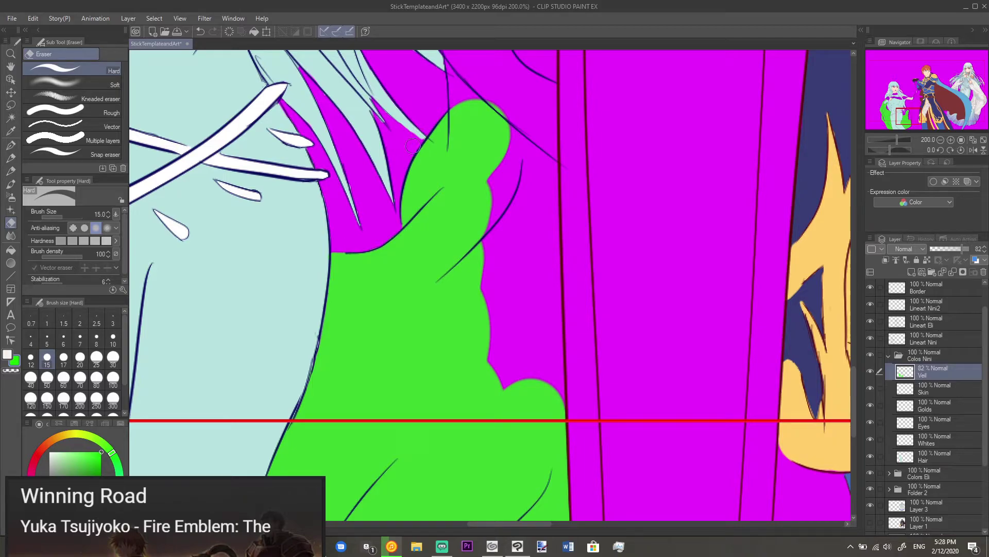
Step: Extend the green above the hair tips across the diagonal fold line and out to the sword's edge, clearing overflow beside the hair
key(p)
mouse_move(489, 278)
mouse_down()
mouse_move(528, 403)
mouse_move(527, 228)
mouse_move(521, 265)
mouse_move(509, 257)
mouse_move(500, 185)
mouse_move(486, 337)
mouse_up()
mouse_move(473, 296)
mouse_down()
mouse_move(458, 273)
mouse_move(462, 281)
mouse_up()
mouse_move(457, 239)
mouse_down()
mouse_move(458, 214)
mouse_move(468, 296)
mouse_up()
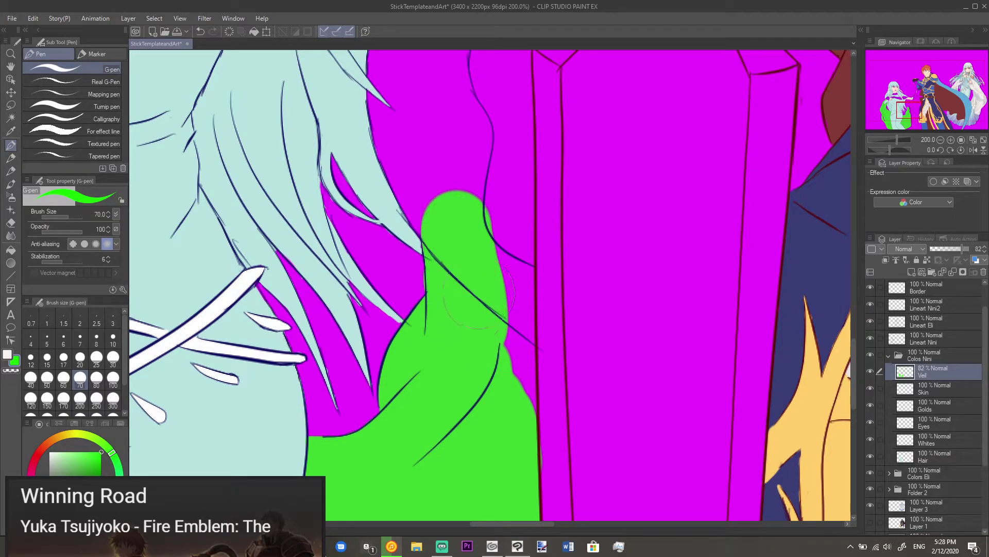
key(e)
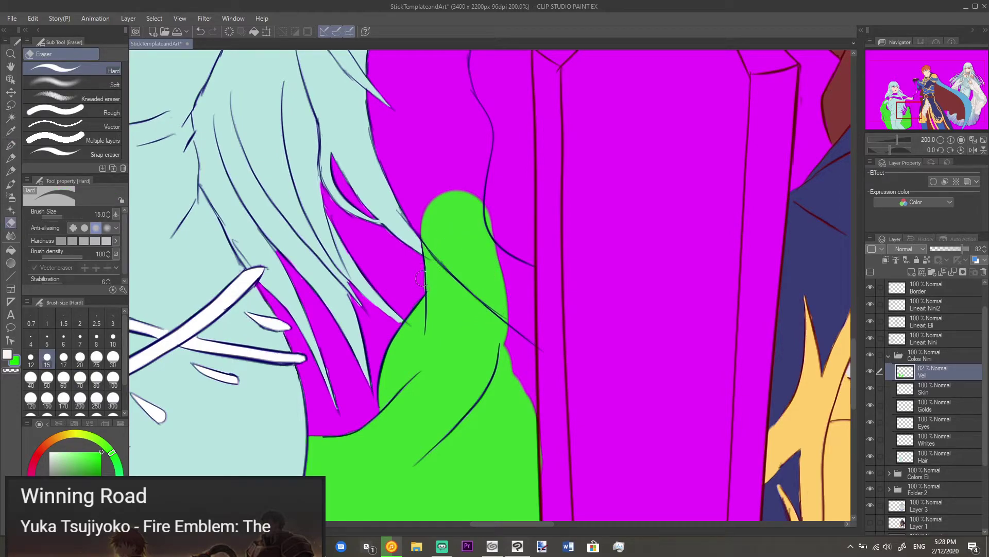
key(p)
mouse_move(479, 351)
mouse_down()
mouse_move(487, 335)
mouse_move(499, 418)
mouse_up()
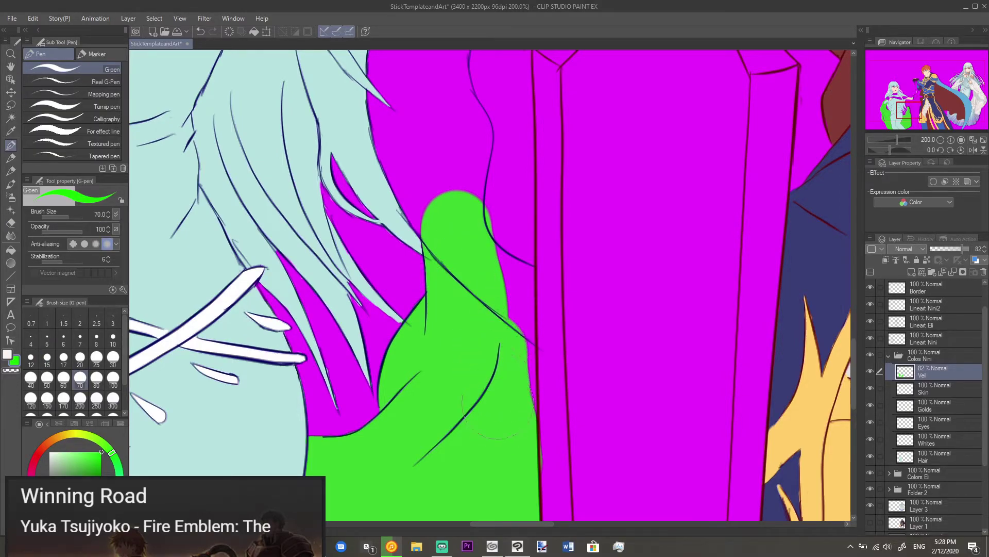
mouse_move(500, 356)
mouse_down()
mouse_move(491, 214)
mouse_move(498, 381)
mouse_up()
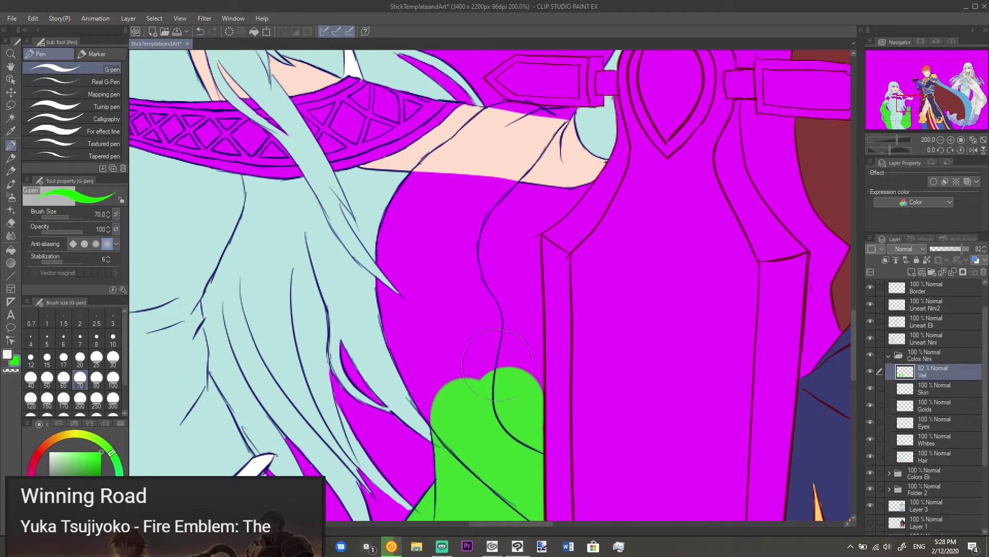
Step: Fill the veil with green up along the long hair strands to the loose hair tip and erase the overflow at the tip
mouse_move(483, 404)
mouse_down()
mouse_move(456, 359)
mouse_move(448, 380)
mouse_move(439, 369)
mouse_up()
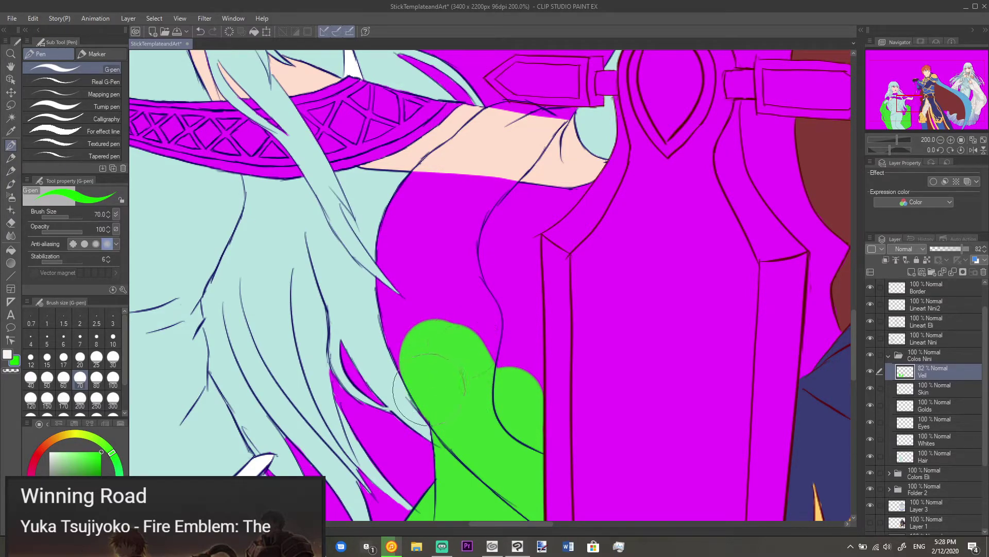
key(e)
key(p)
click(427, 336)
mouse_move(427, 337)
mouse_down()
mouse_move(427, 306)
mouse_move(448, 298)
mouse_move(464, 328)
mouse_up()
key(e)
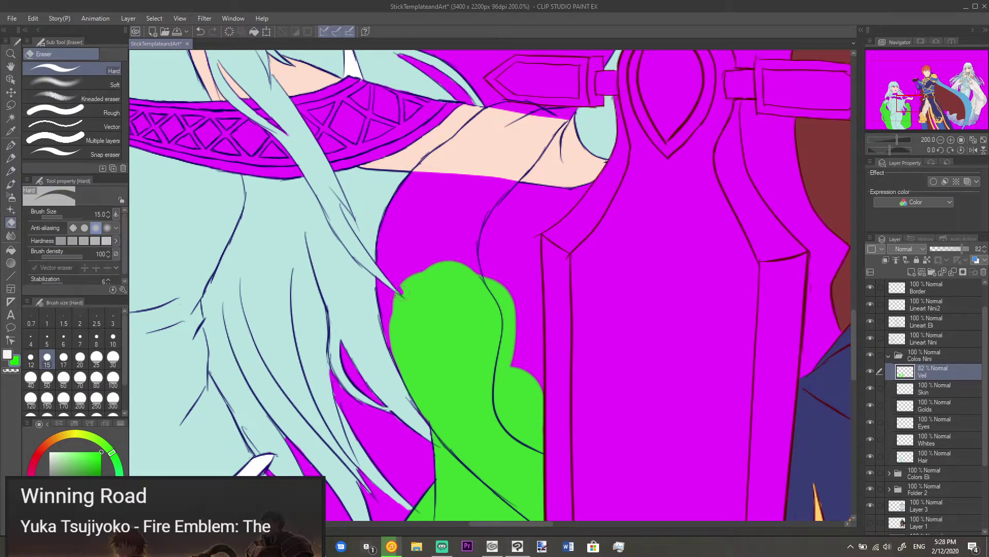
Step: Paint green above the loose hair tip and set the Veil layer's opacity to 80%
key(p)
scroll(435, 291, up, 2)
alt+click(434, 284)
mouse_move(424, 240)
mouse_down()
mouse_move(422, 217)
mouse_move(434, 205)
mouse_move(412, 237)
mouse_up()
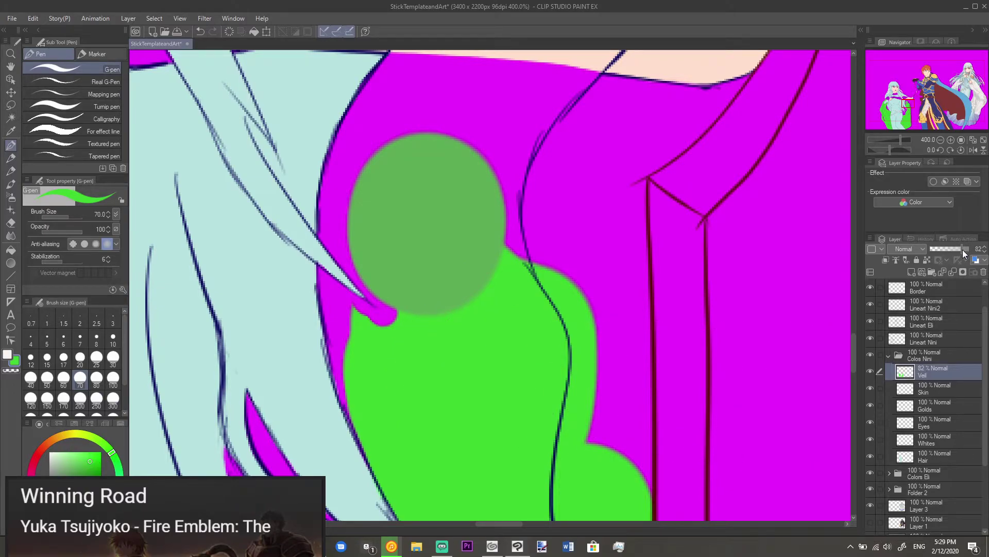
drag(963, 248, 971, 254)
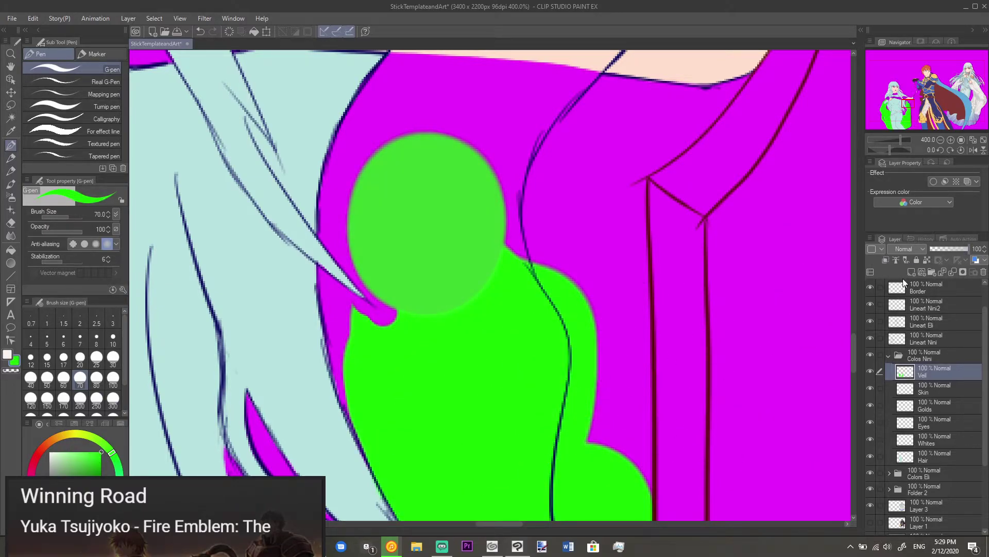
drag(964, 250, 964, 249)
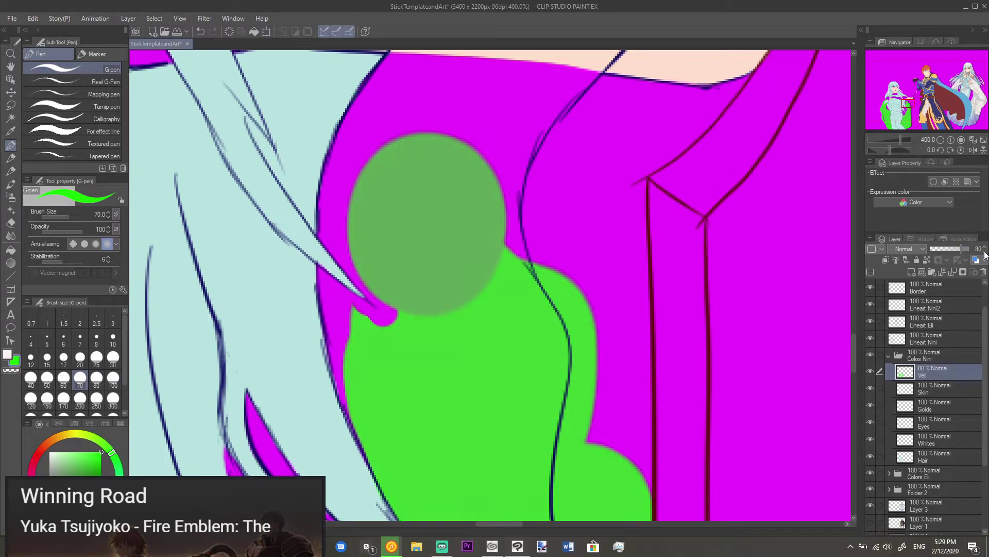
Step: Fill the veil around the loose hair tip and across the wavy fold line with green, erasing the spill over the hair
click(467, 278)
mouse_move(465, 272)
mouse_down()
mouse_move(467, 237)
mouse_move(438, 206)
mouse_move(438, 271)
mouse_move(420, 240)
mouse_move(423, 253)
mouse_move(371, 232)
mouse_move(392, 186)
mouse_move(409, 185)
mouse_move(418, 163)
mouse_up()
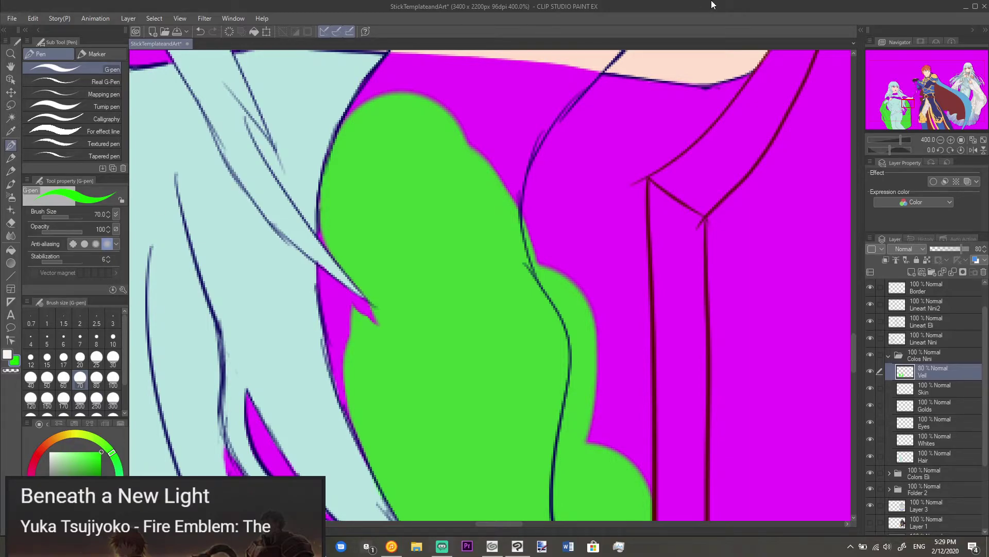
mouse_move(495, 201)
mouse_down()
mouse_move(536, 242)
mouse_move(544, 310)
mouse_move(482, 338)
mouse_up()
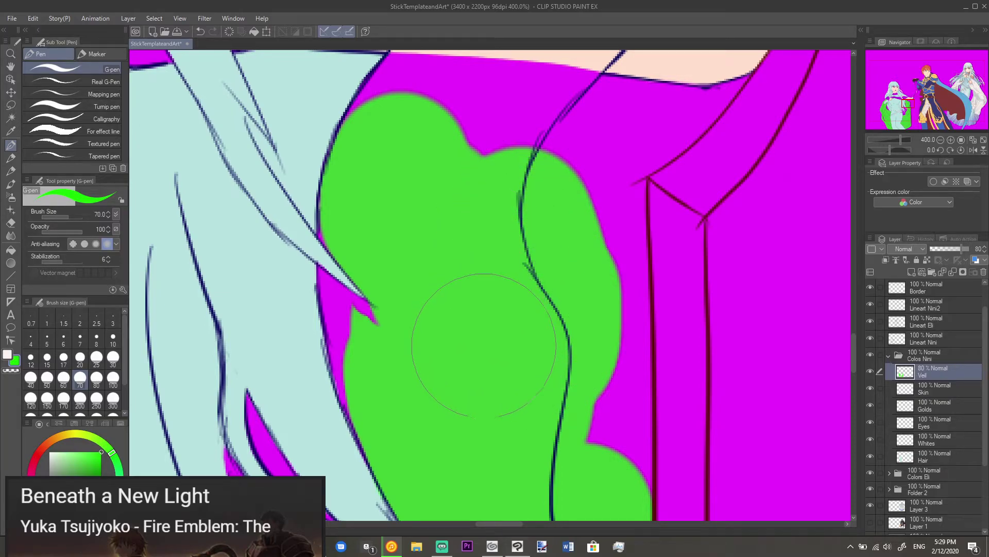
mouse_move(384, 338)
mouse_down()
mouse_move(347, 316)
mouse_move(342, 332)
mouse_move(342, 287)
mouse_move(343, 299)
mouse_move(315, 273)
mouse_up()
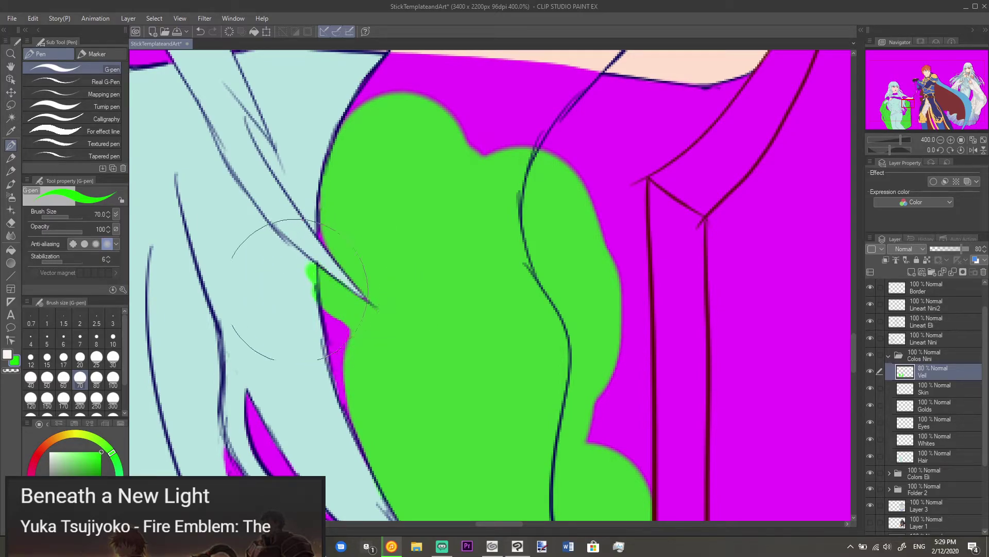
key(e)
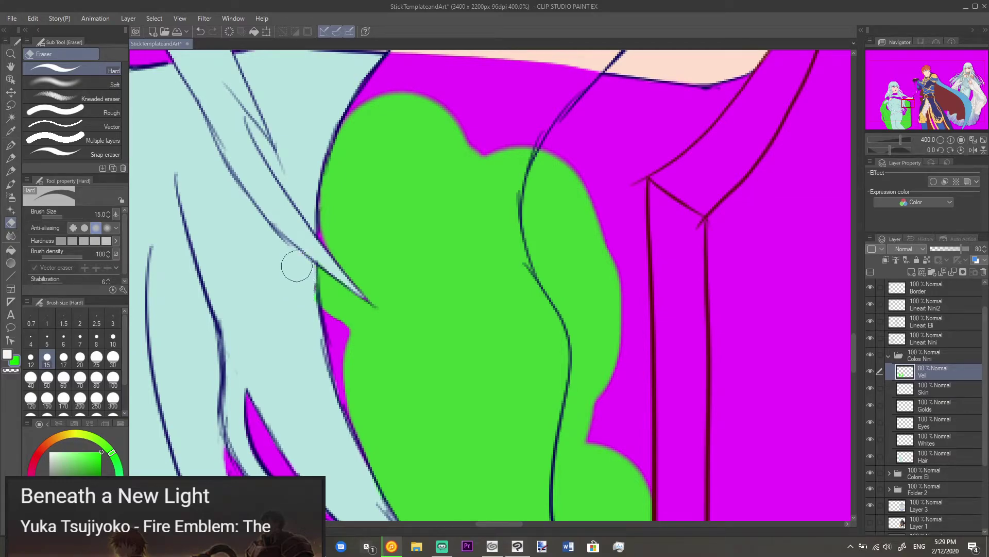
Step: Fill the gaps between the veil and the hair edge below and above the loose hair tip with green
key(p)
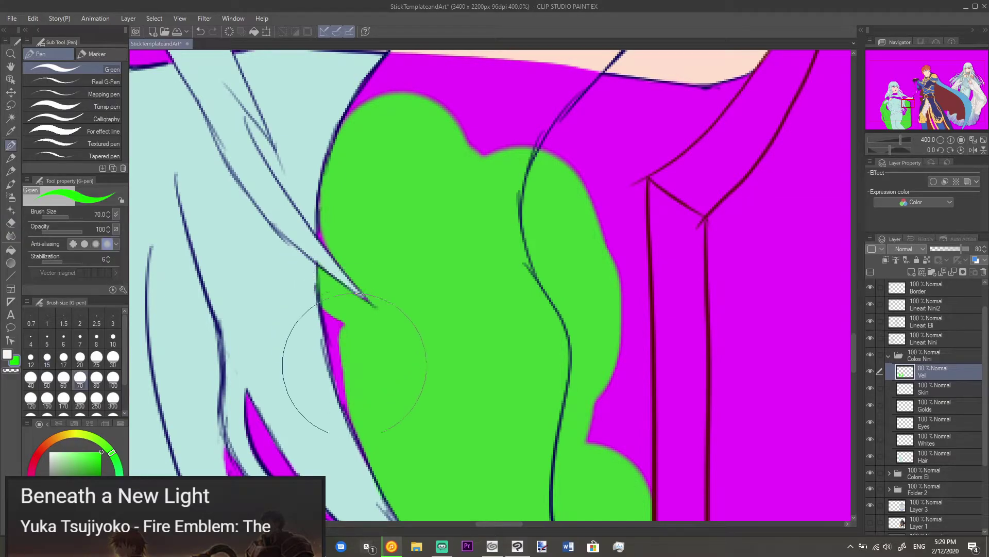
mouse_move(331, 309)
mouse_down()
mouse_move(309, 336)
mouse_move(309, 365)
mouse_move(342, 376)
mouse_move(351, 402)
mouse_up()
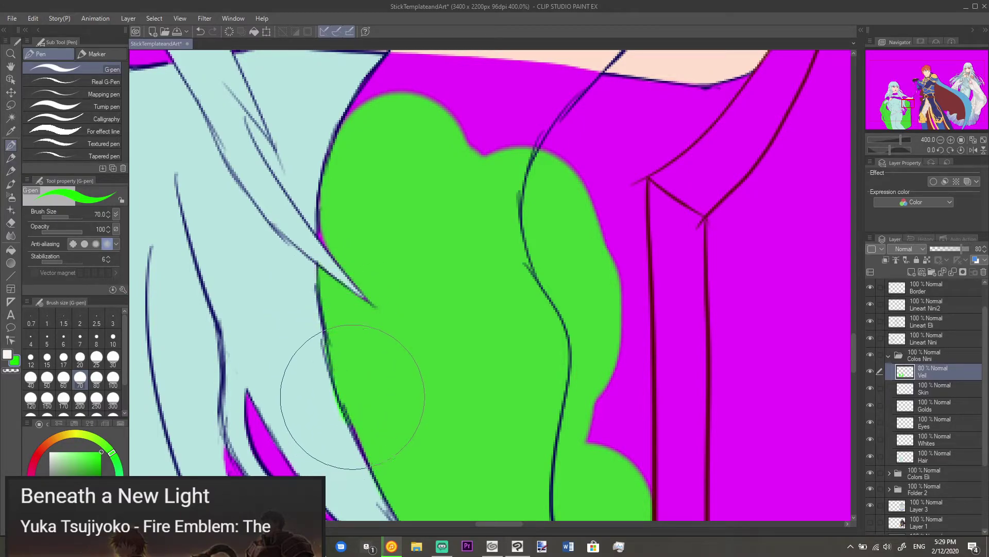
key(e)
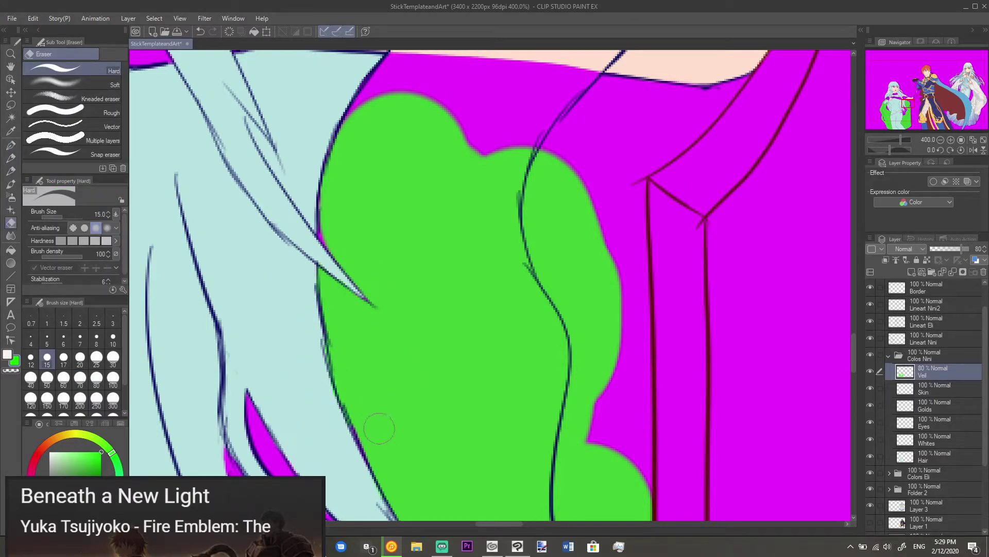
key(p)
drag(357, 433, 364, 459)
key(e)
key(p)
scroll(434, 269, up, 3)
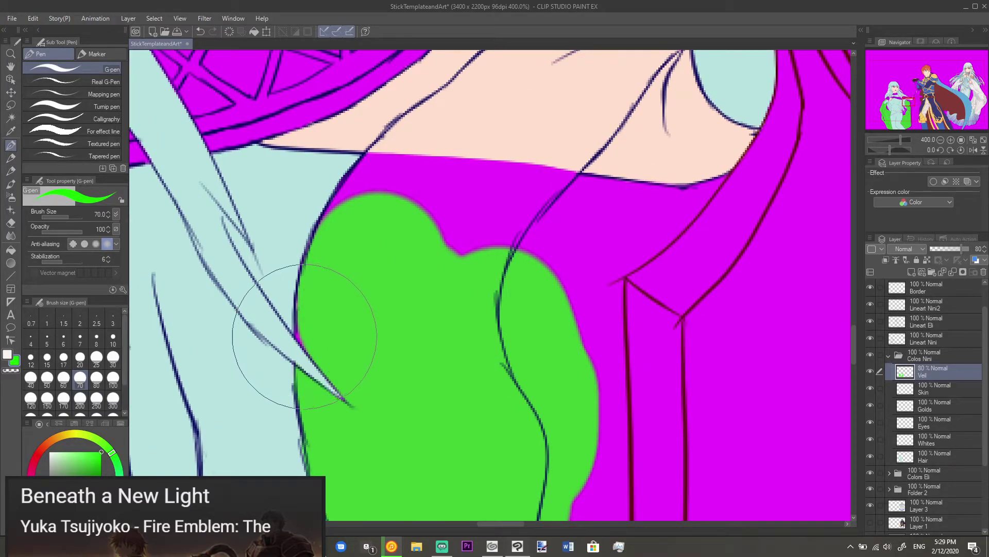
drag(302, 338, 298, 331)
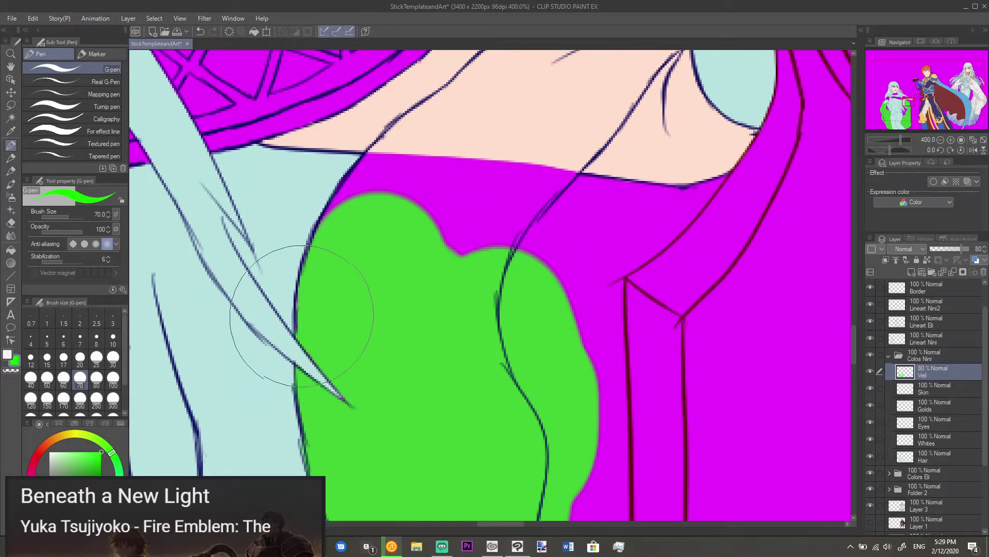
Step: Extend the veil's green up across the bare arm along the upper outline, erasing overflow past the fold line
mouse_move(308, 296)
mouse_down()
mouse_move(402, 239)
mouse_move(386, 248)
mouse_move(392, 240)
mouse_move(408, 268)
mouse_move(457, 225)
mouse_move(533, 118)
mouse_move(549, 133)
mouse_up()
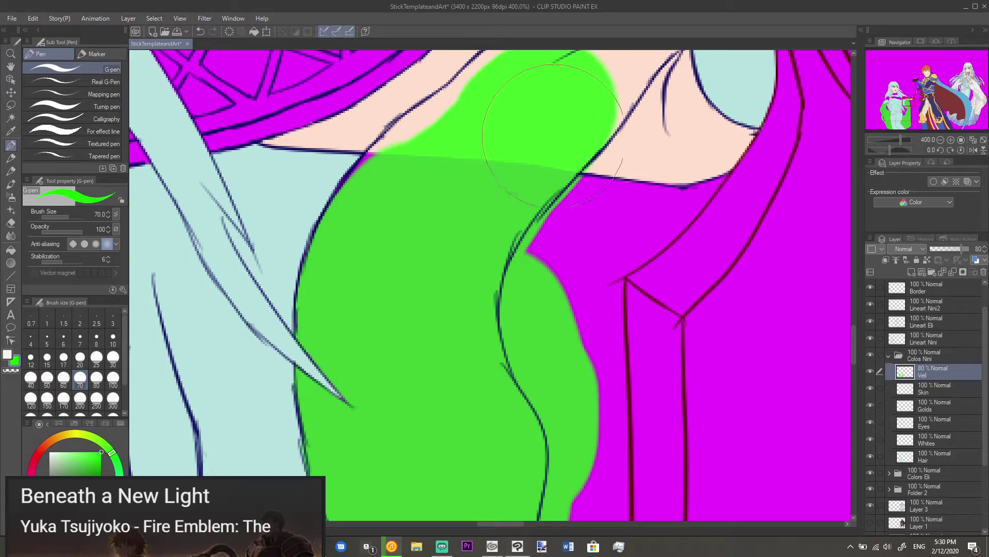
key(e)
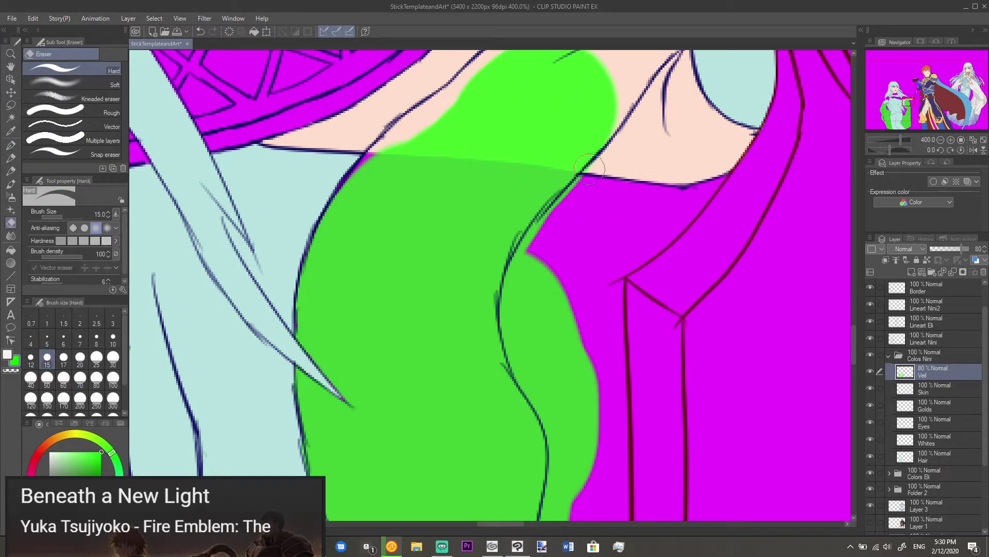
key(p)
mouse_move(438, 129)
mouse_down()
mouse_move(452, 154)
mouse_move(430, 192)
mouse_up()
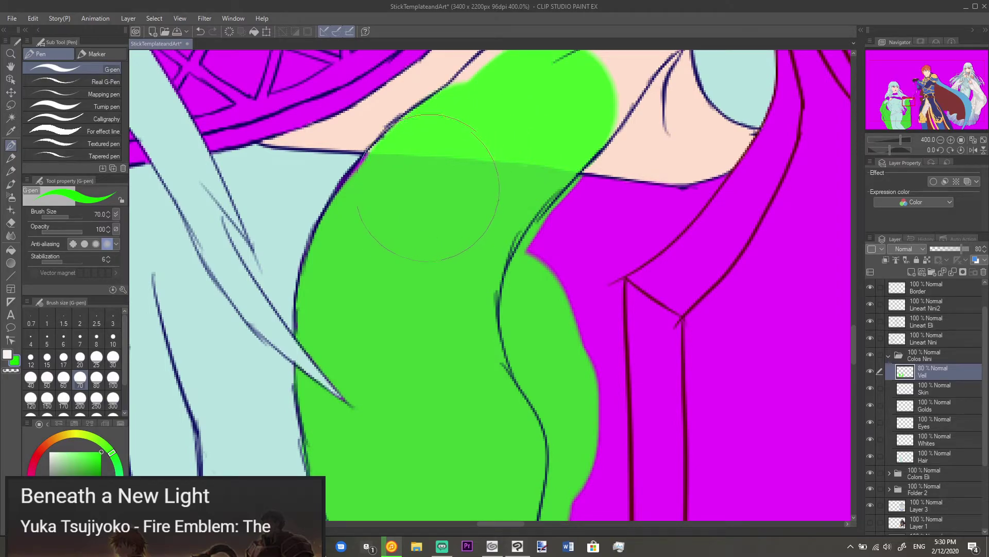
drag(475, 161, 385, 300)
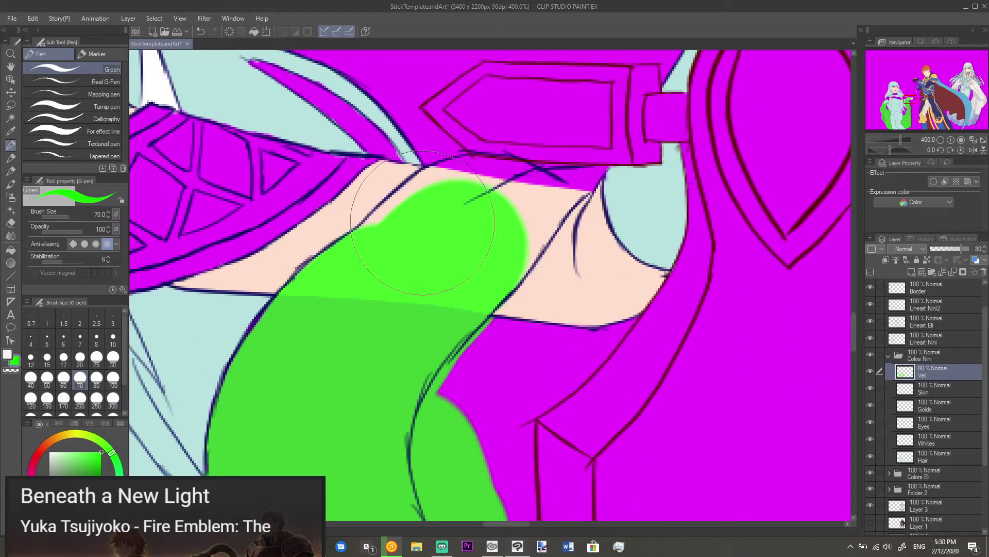
drag(452, 189, 378, 235)
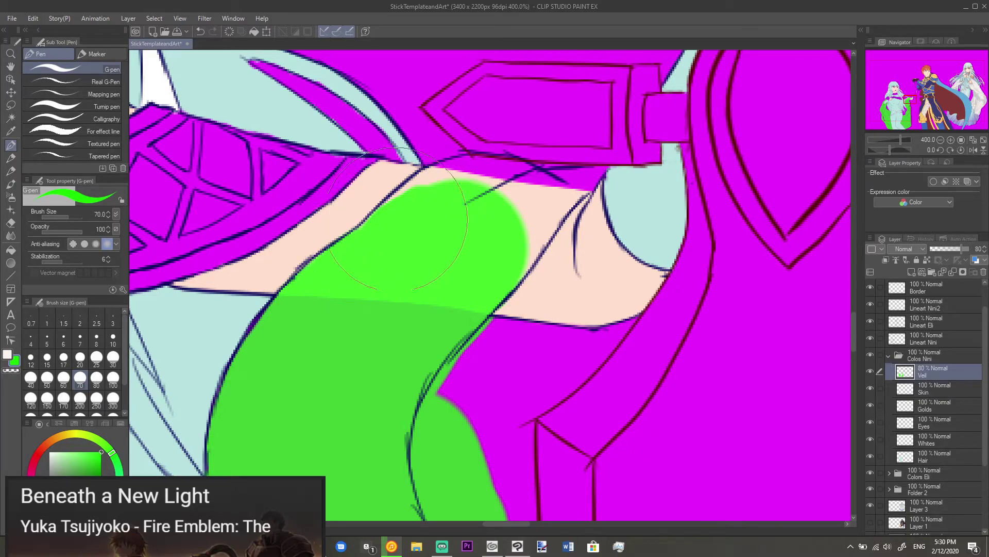
drag(399, 205, 398, 190)
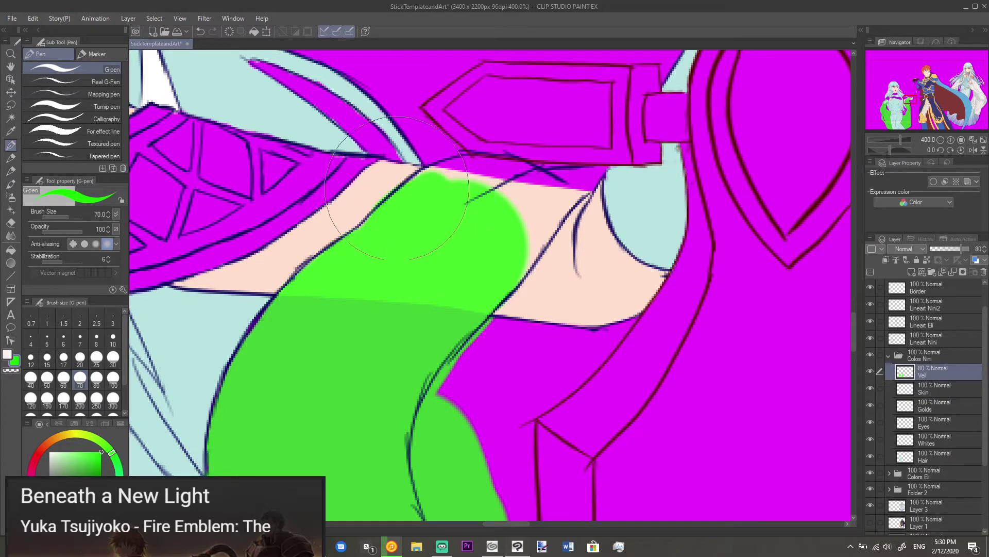
Step: Fill the veil's upper corner beside the hair with green up to its top outline, clearing the stray mark above
key(e)
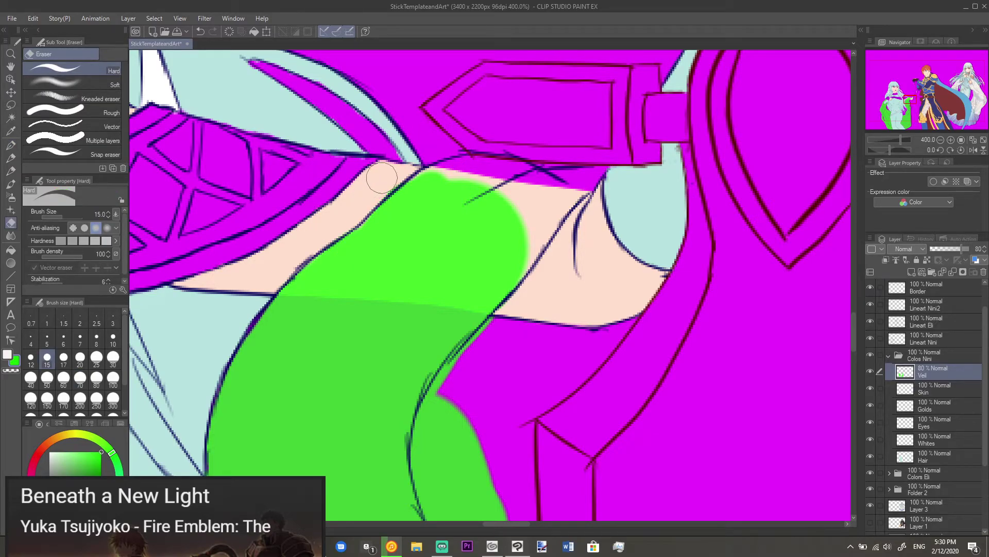
key(p)
mouse_move(444, 184)
mouse_down()
mouse_move(426, 187)
mouse_move(441, 170)
mouse_up()
key(e)
key(p)
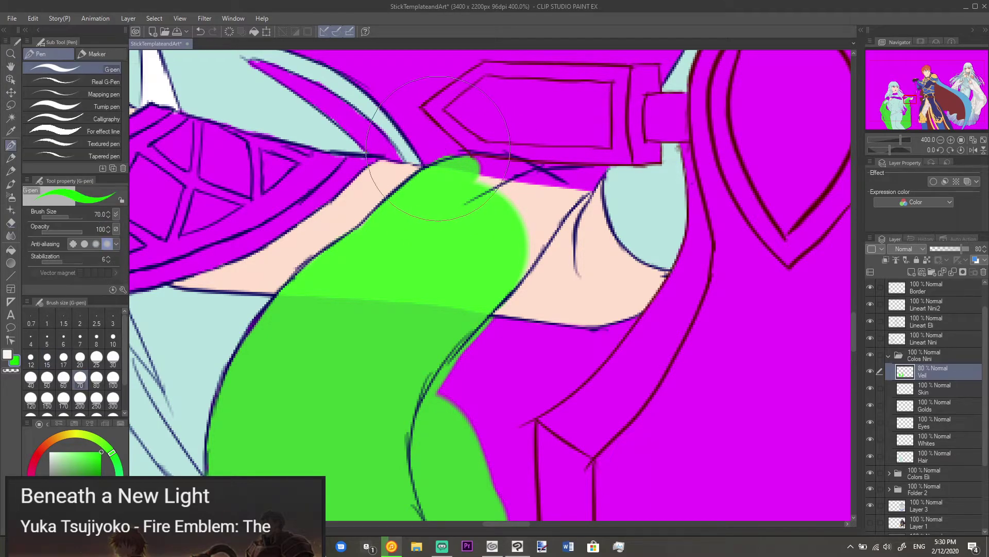
mouse_move(413, 103)
mouse_down()
mouse_move(409, 93)
mouse_move(435, 106)
mouse_move(407, 96)
mouse_move(407, 73)
mouse_up()
key(e)
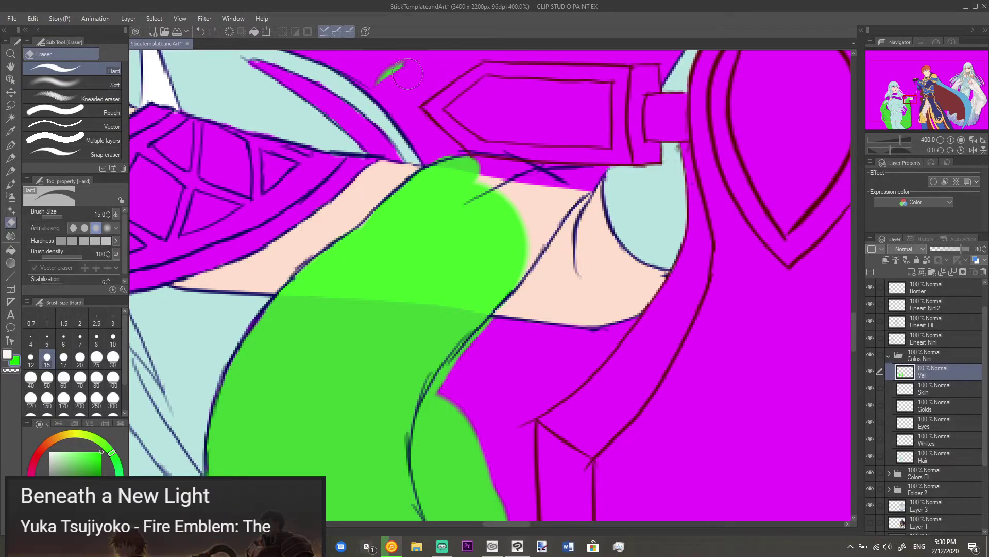
key(p)
key(e)
key(p)
Step: Fill the rest of the veil's top section with green beneath the sword's crossguard, trimming spill near the wrist
mouse_move(489, 178)
mouse_down()
mouse_move(498, 174)
mouse_move(481, 168)
mouse_move(548, 185)
mouse_up()
key(e)
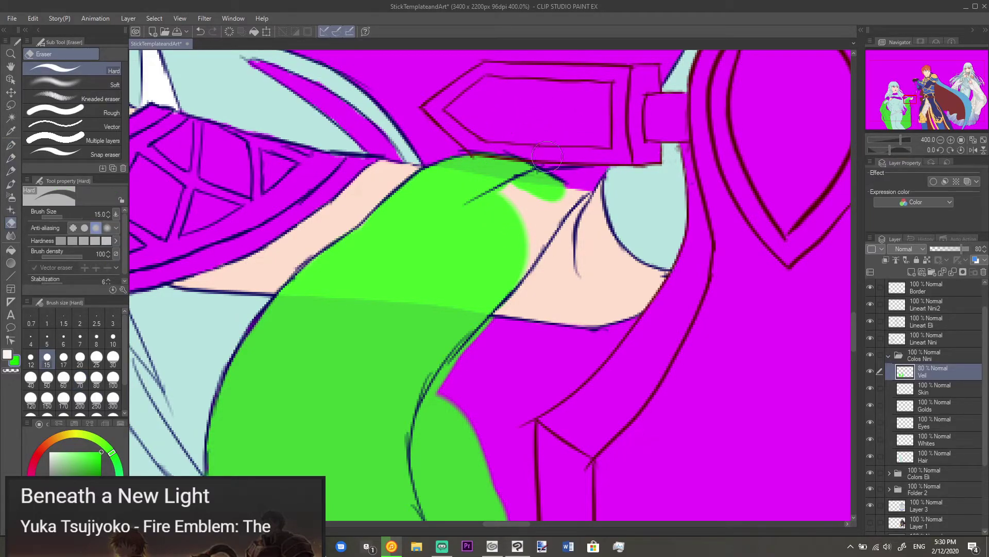
key(p)
mouse_move(522, 198)
mouse_down()
mouse_move(499, 197)
mouse_move(510, 229)
mouse_move(501, 271)
mouse_move(557, 194)
mouse_move(598, 168)
mouse_up()
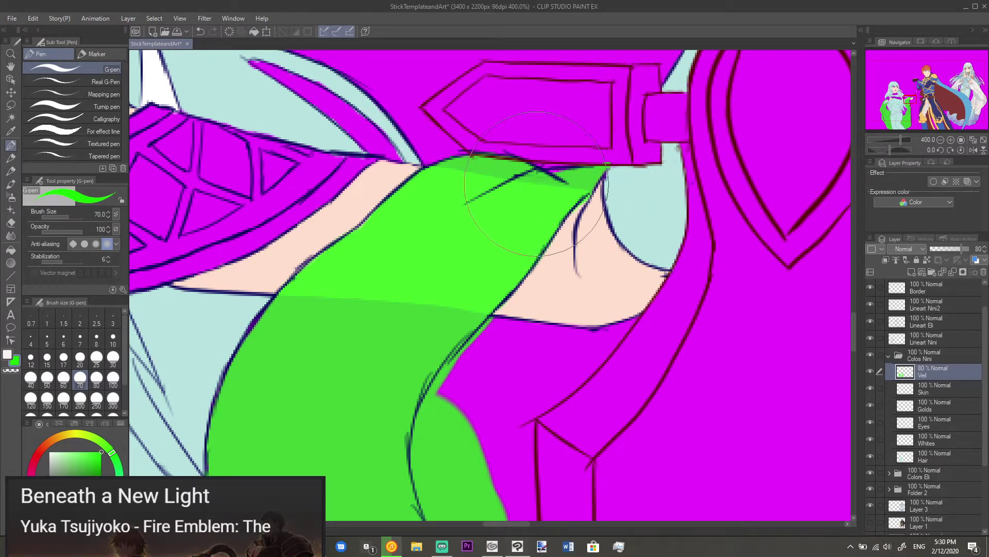
key(e)
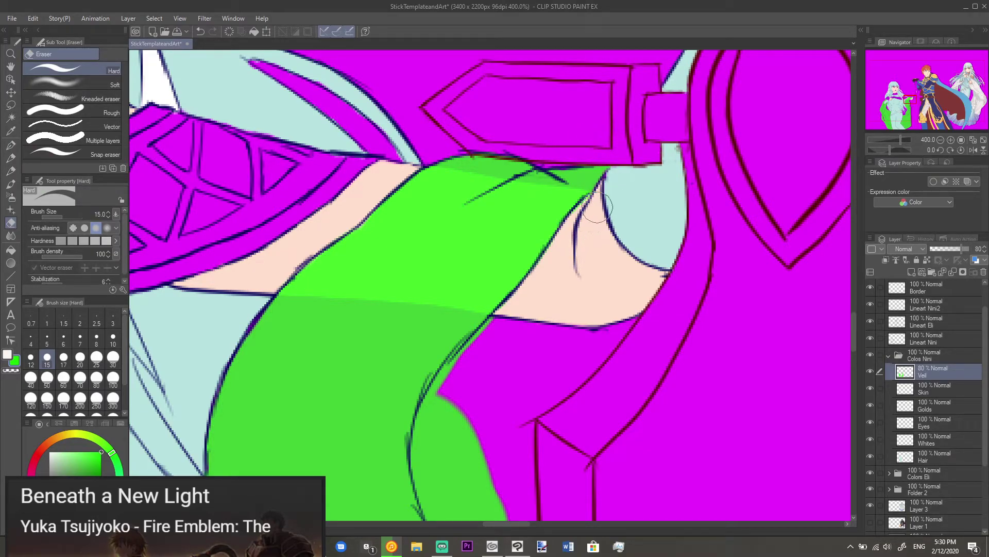
Step: Paint the veil green from the wavy fold line out to the sword blade's edge, erasing overflow onto the blade
key(p)
drag(482, 400, 542, 198)
scroll(489, 395, down, 2)
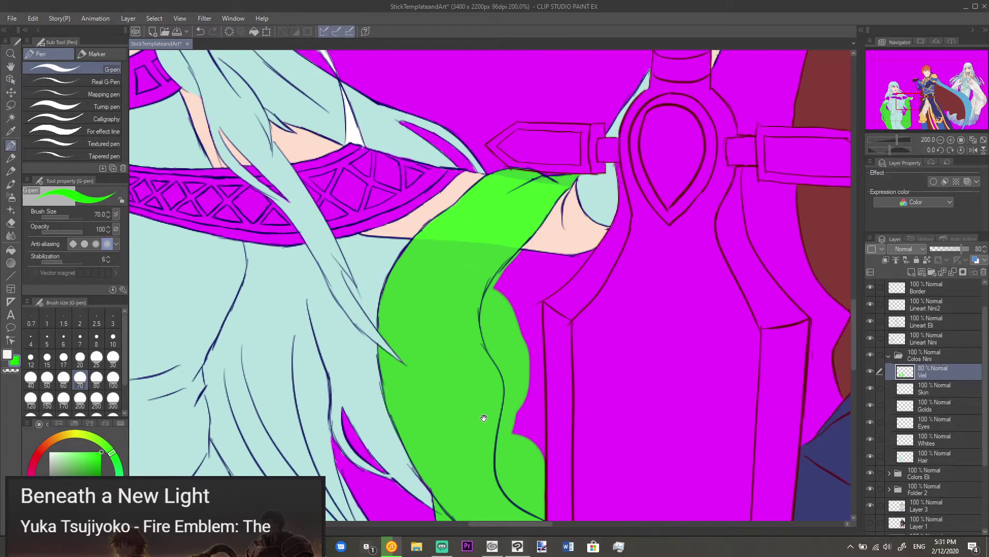
drag(481, 418, 498, 268)
drag(523, 307, 524, 315)
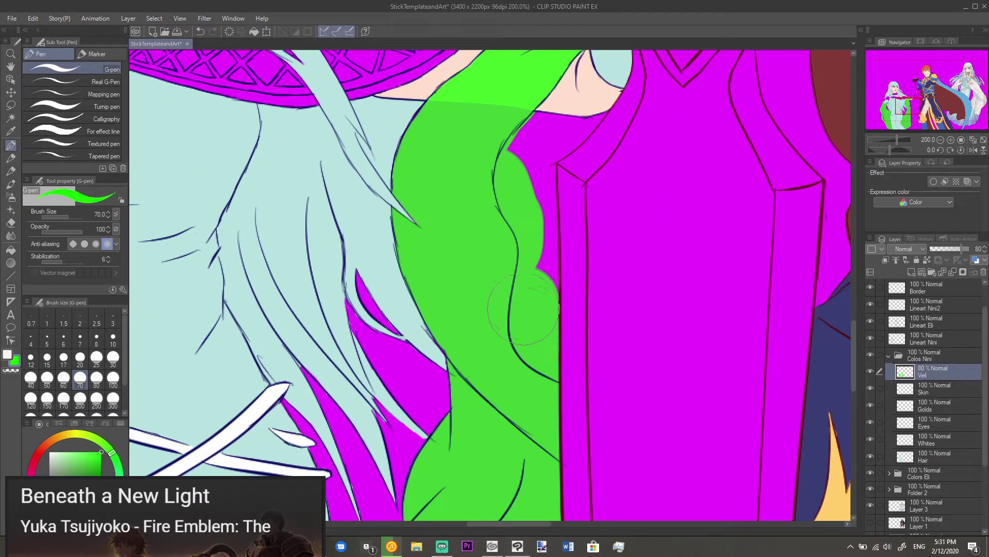
drag(522, 265, 516, 147)
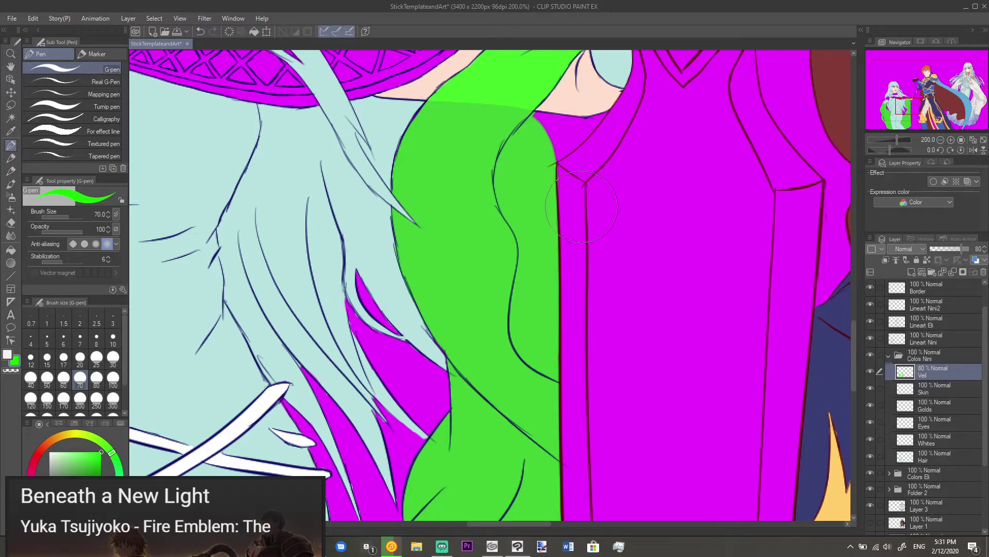
key(e)
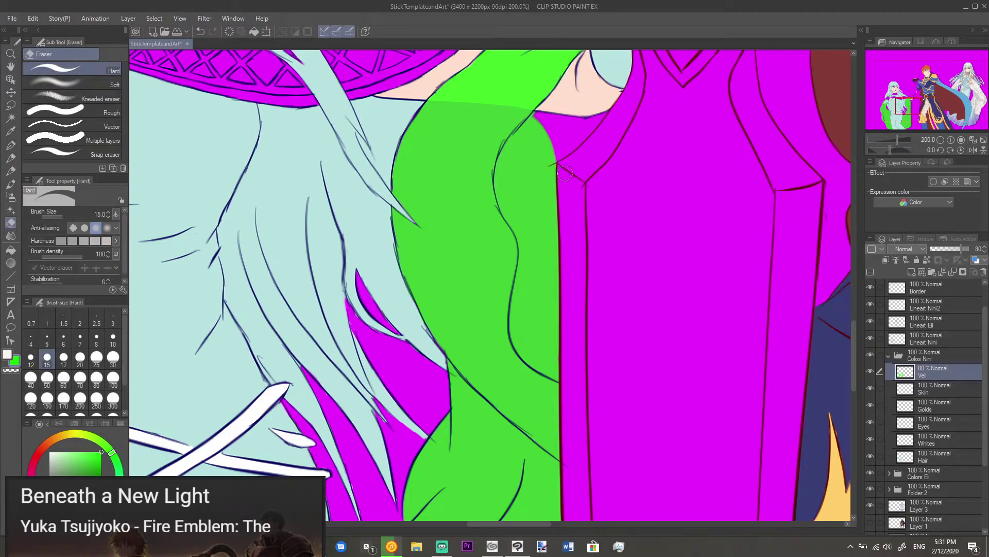
key(p)
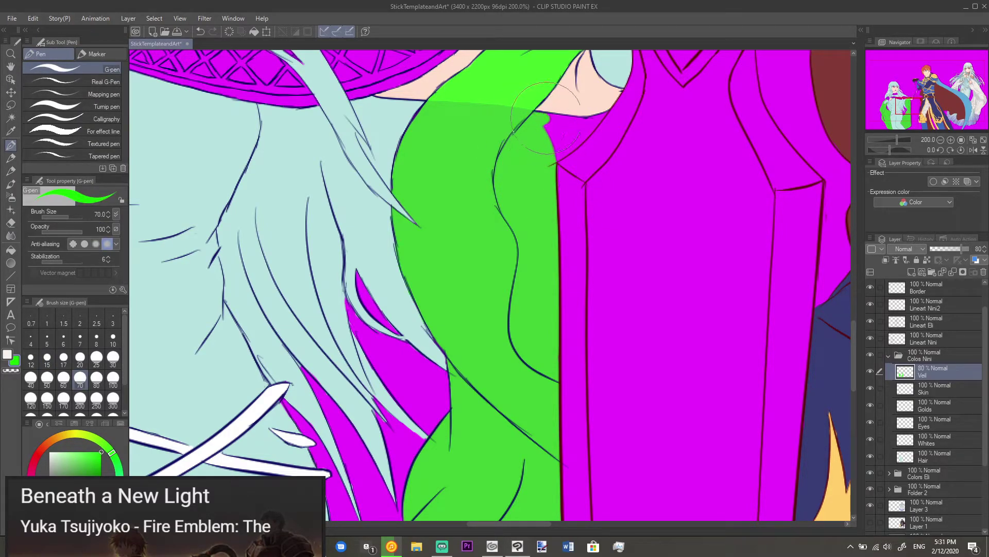
Step: Fill the remaining veil corner between the underside of the arm and the sword with green, cleaning up the arm's edge
scroll(558, 126, up, 3)
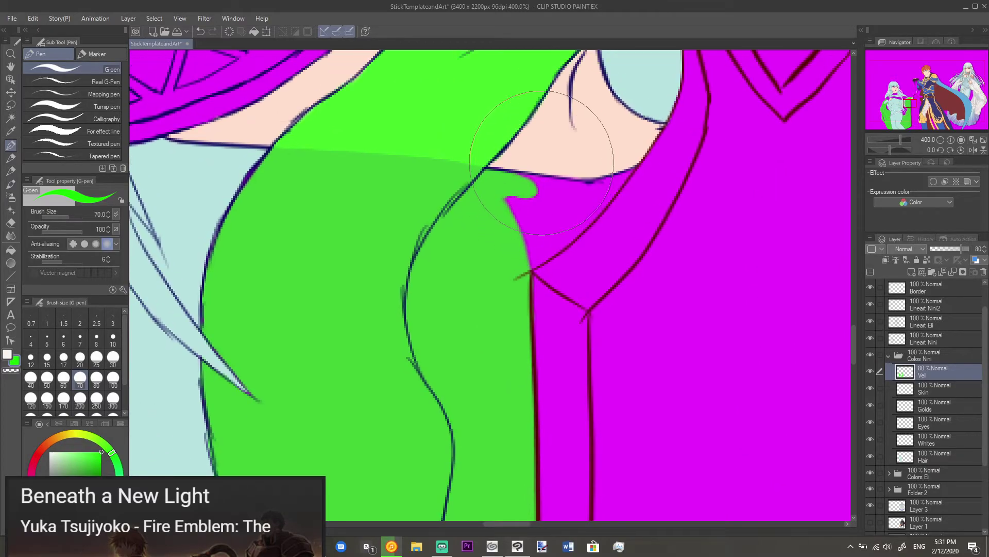
mouse_move(535, 183)
mouse_down()
mouse_move(590, 187)
mouse_move(631, 168)
mouse_move(592, 210)
mouse_up()
key(e)
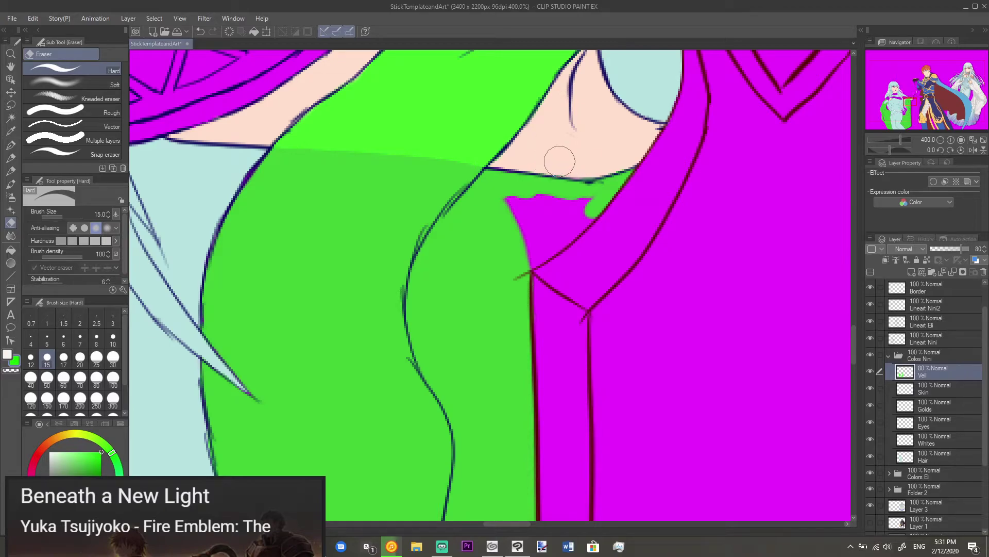
key(p)
mouse_move(586, 202)
mouse_down()
mouse_move(528, 203)
mouse_move(540, 231)
mouse_move(524, 254)
mouse_move(575, 219)
mouse_up()
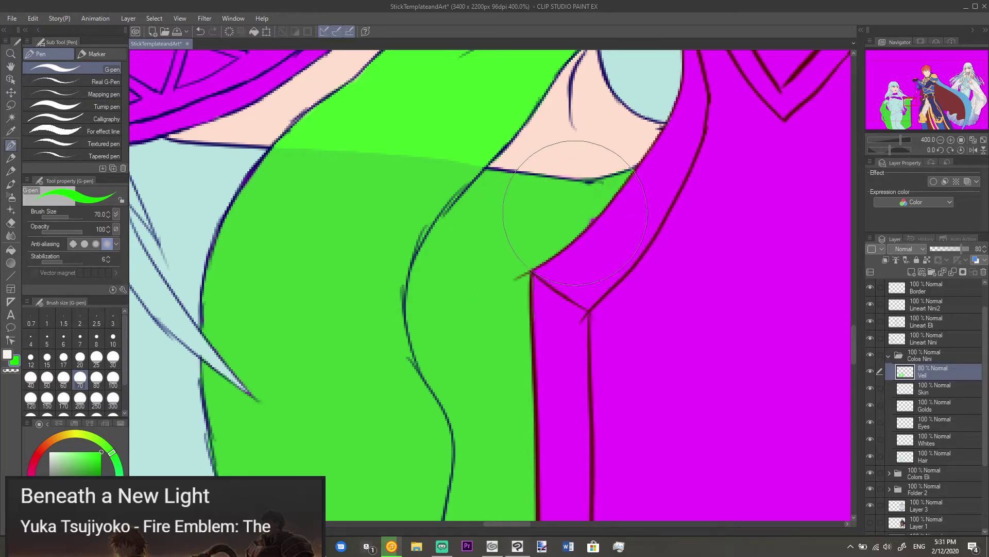
Step: Recolour everything painted on the Veil layer from green to white using the drawing colour
scroll(613, 181, down, 3)
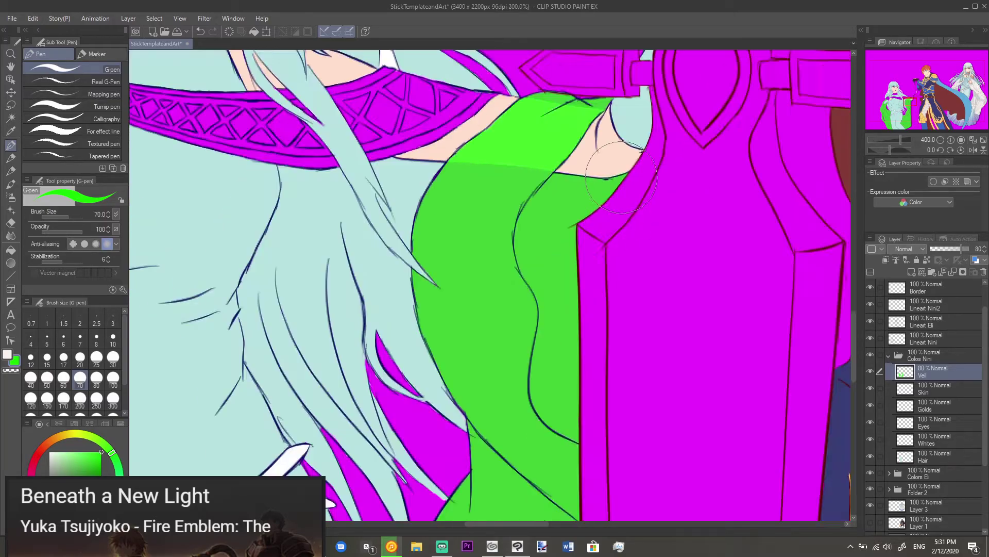
scroll(619, 178, down, 2)
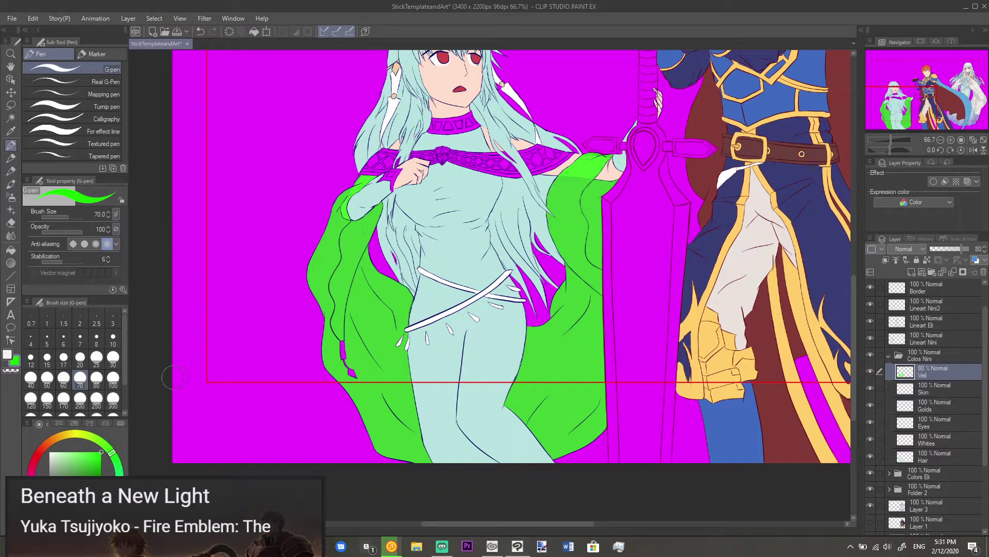
click(7, 354)
click(33, 18)
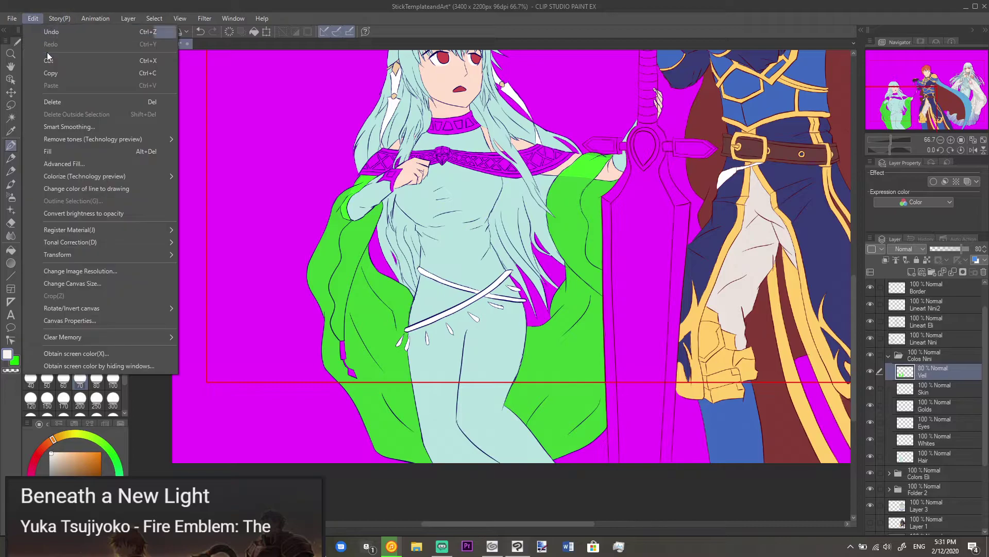
click(88, 189)
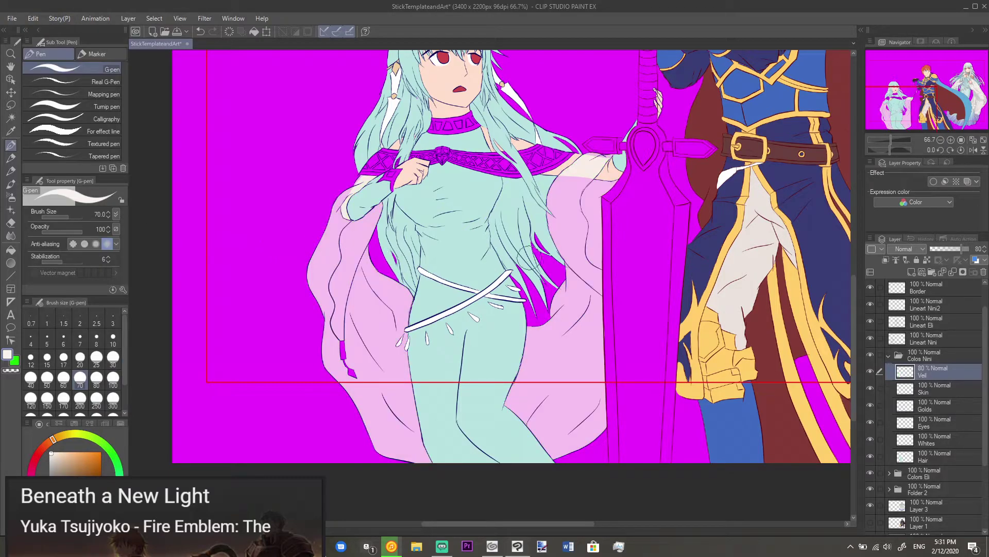
Step: On the Golds layer, sample the pale gold from the artwork and fill the upper bead of the veil's tassel
drag(675, 184, 603, 211)
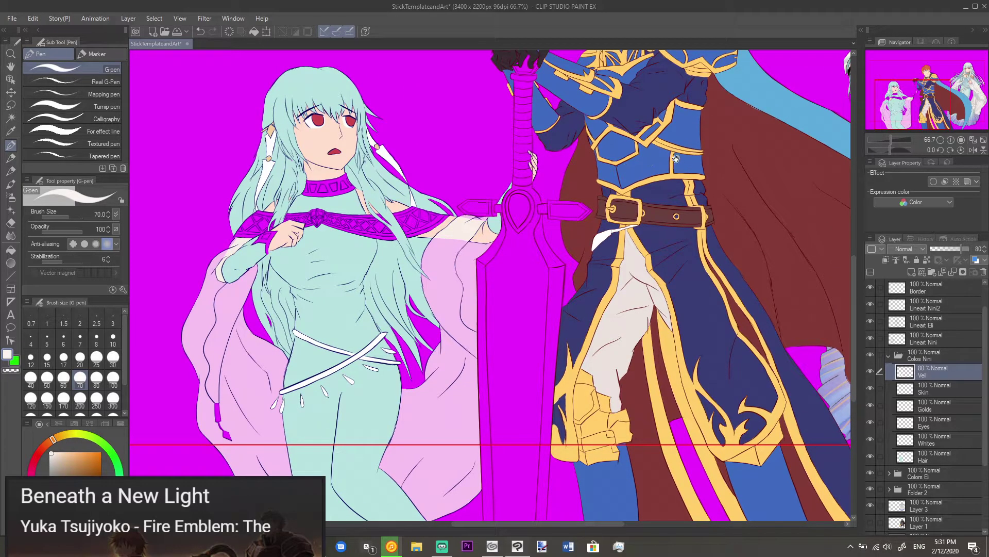
drag(724, 127, 515, 241)
drag(696, 205, 639, 207)
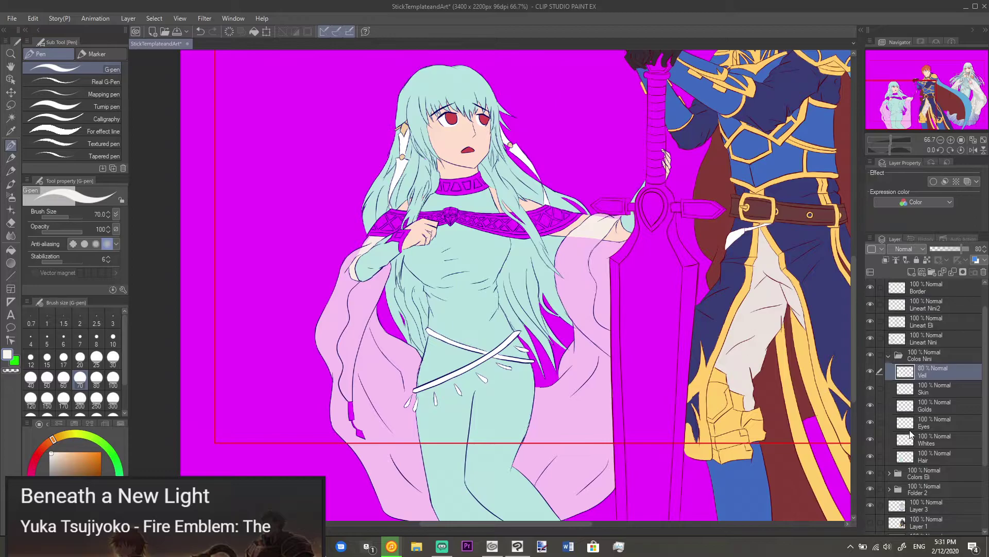
click(934, 406)
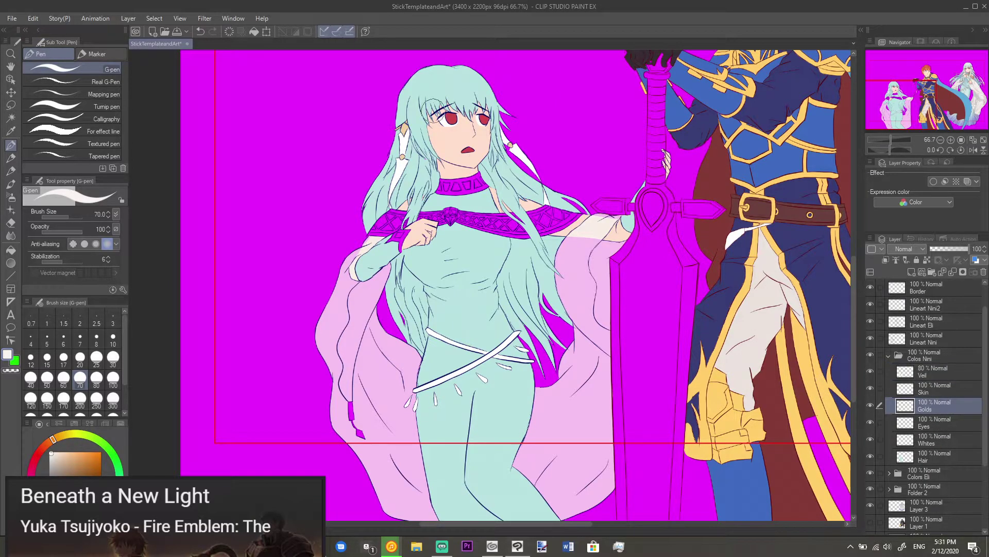
alt+click(409, 125)
scroll(352, 360, up, 5)
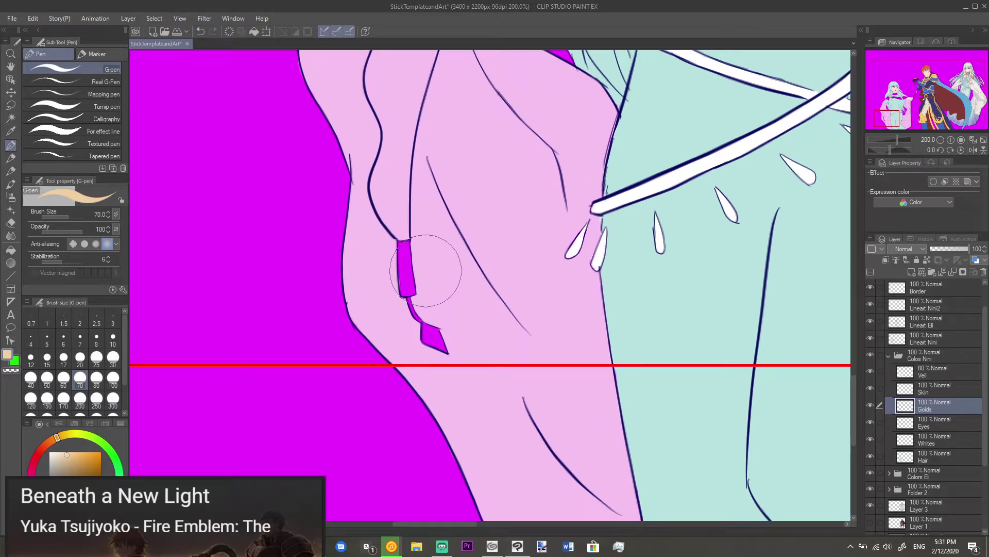
scroll(415, 278, up, 2)
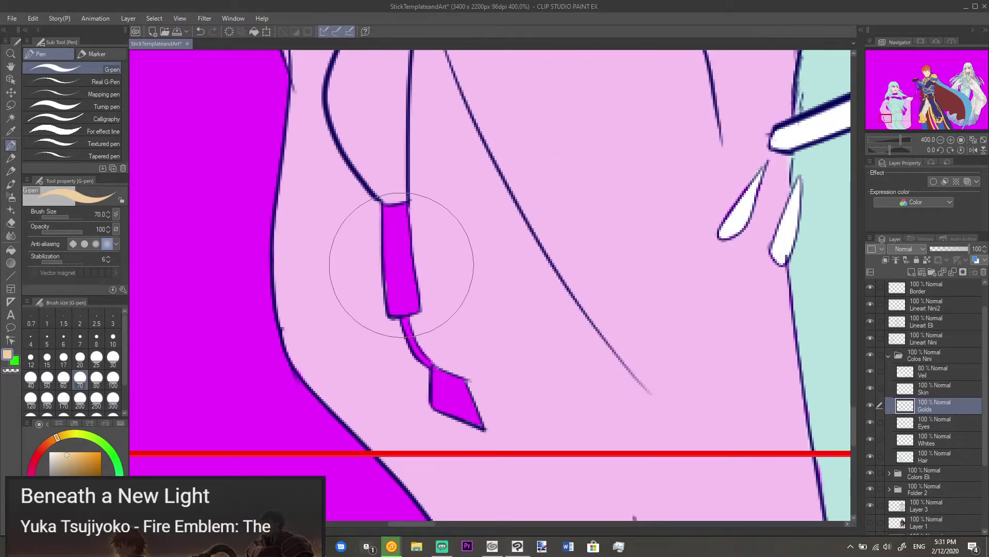
mouse_move(395, 244)
mouse_down()
mouse_move(392, 279)
mouse_move(387, 208)
mouse_move(405, 216)
mouse_move(392, 213)
mouse_move(402, 211)
mouse_move(415, 301)
mouse_move(394, 309)
mouse_move(386, 210)
mouse_up()
key(ctrl+z)
key(ctrl+z)
key(e)
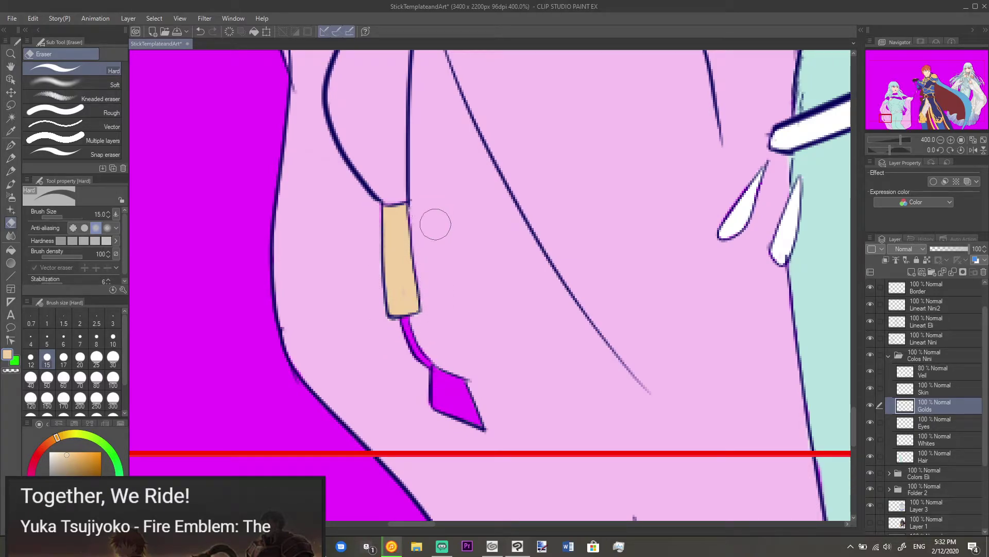
Step: Fill the veil tassel's thin cord and diamond-shaped tip with pale gold, cleaning up overflow outside the lines
key(p)
mouse_move(406, 319)
mouse_down()
mouse_move(433, 376)
mouse_move(453, 372)
mouse_move(478, 422)
mouse_move(442, 398)
mouse_move(462, 375)
mouse_move(440, 380)
mouse_move(460, 409)
mouse_up()
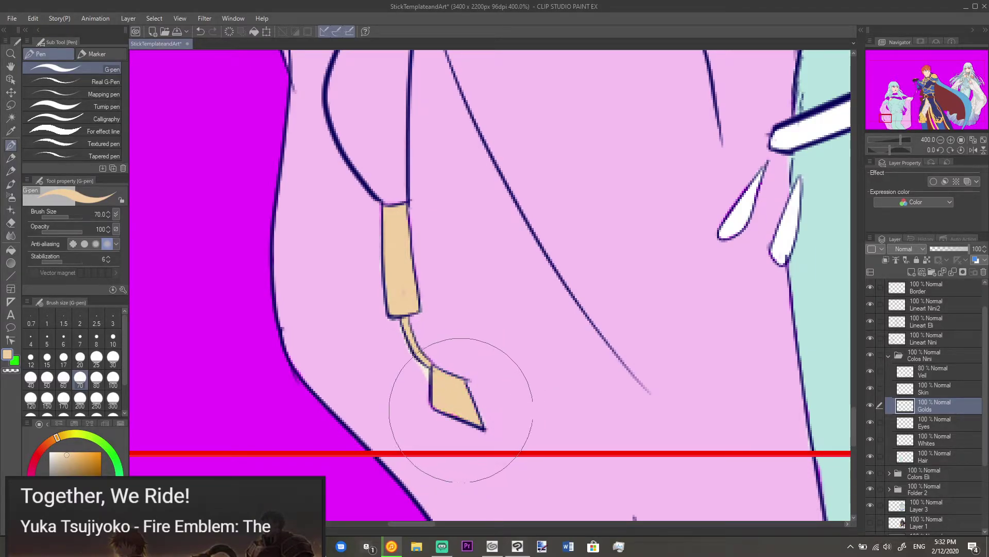
key(e)
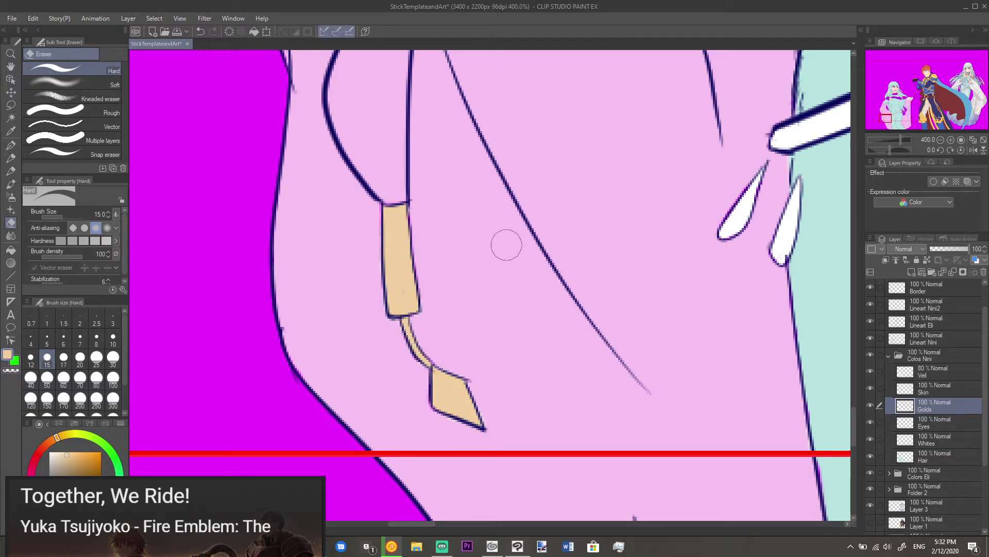
Step: Examine the gold choker, neckline band and brooch on the painted reference girl and compare them with the line-art version
scroll(494, 291, down, 7)
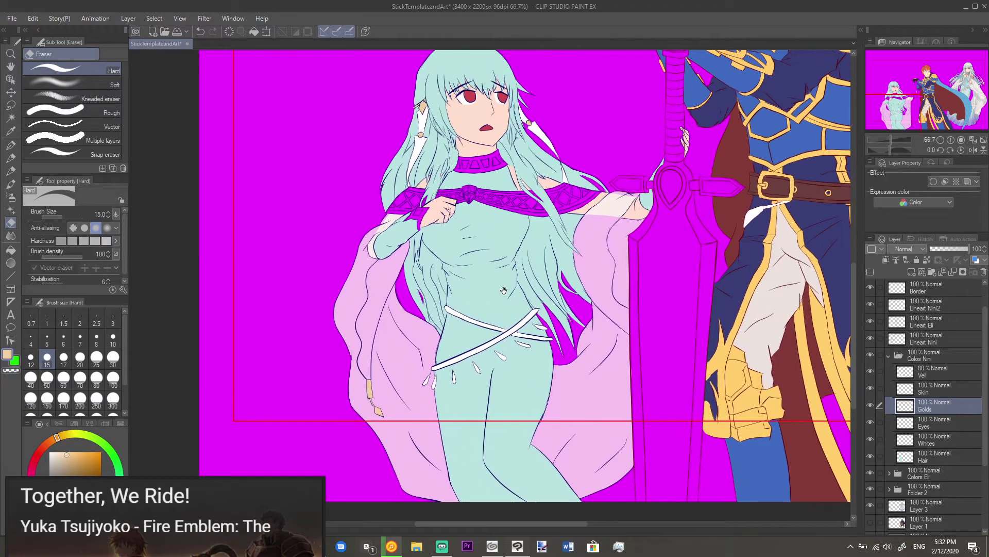
drag(589, 234, 466, 327)
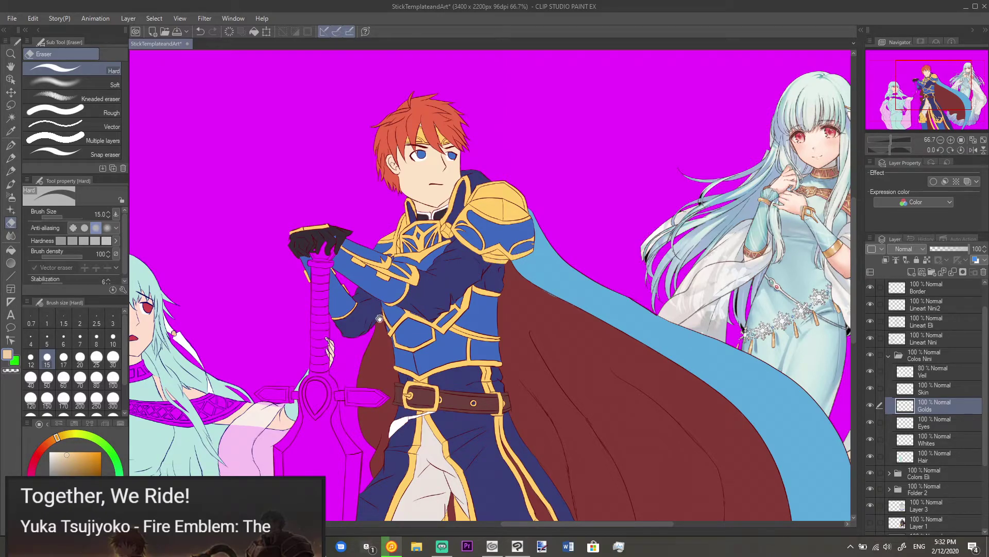
drag(379, 316, 601, 252)
drag(457, 267, 588, 225)
scroll(478, 267, up, 2)
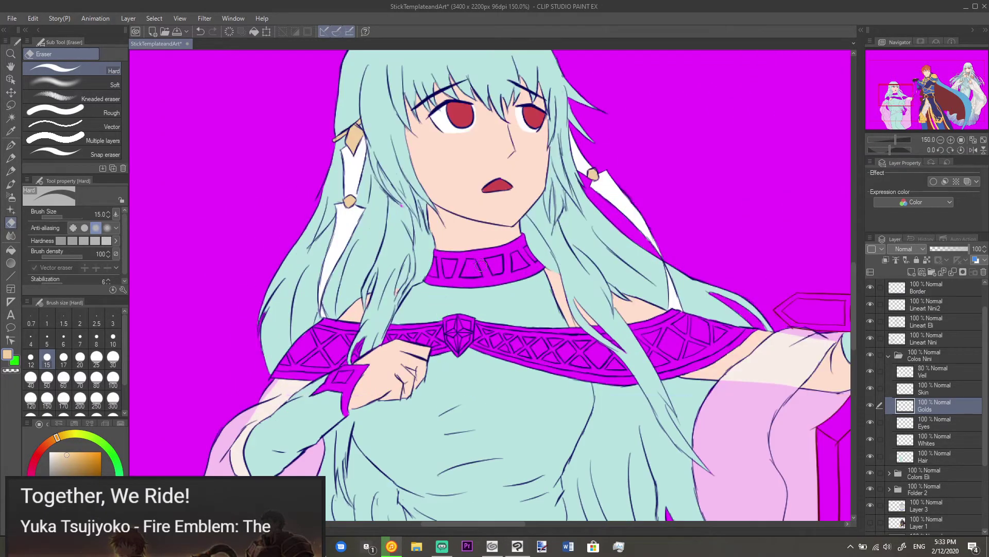
scroll(478, 266, down, 4)
drag(632, 297, 230, 375)
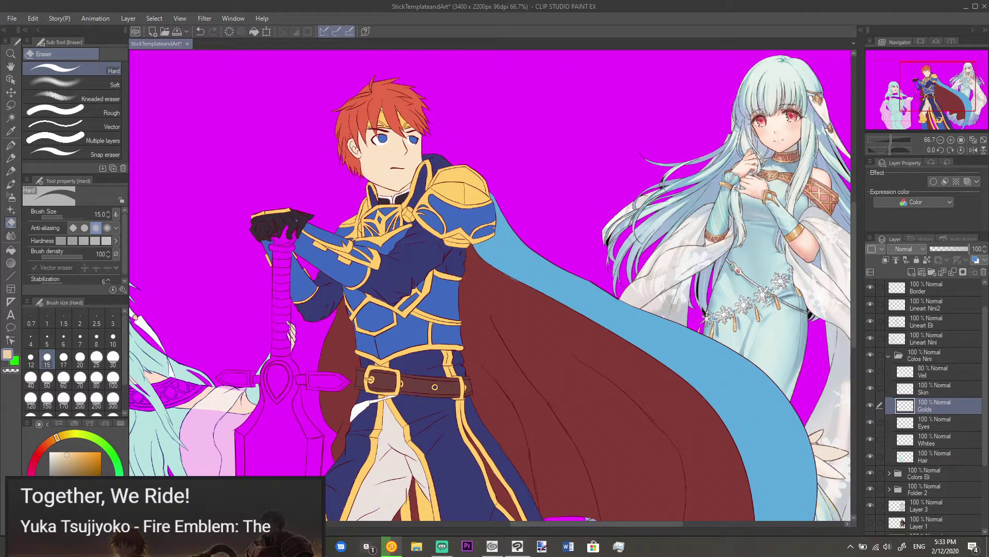
drag(240, 306, 600, 235)
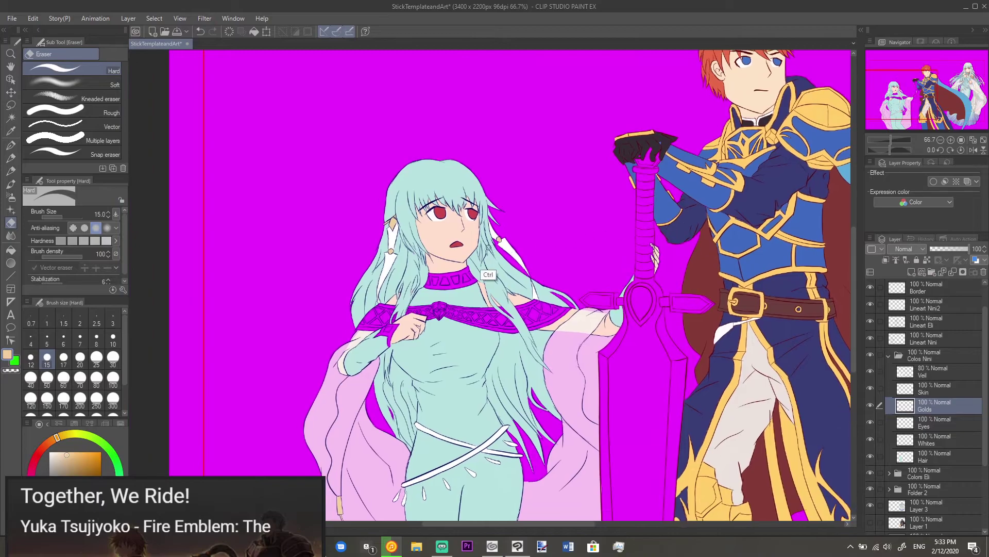
scroll(484, 261, up, 3)
scroll(476, 294, down, 12)
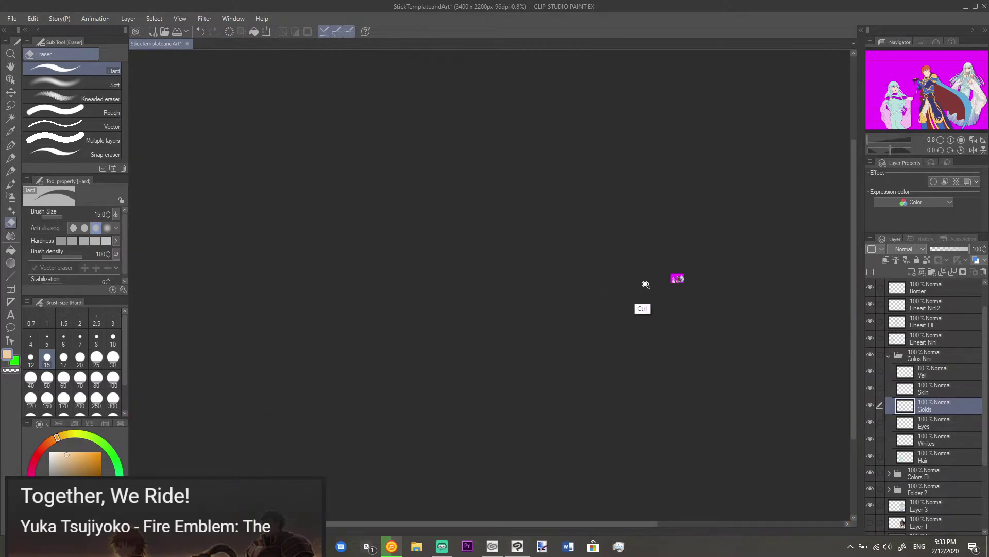
scroll(761, 212, up, 8)
scroll(762, 212, up, 3)
scroll(770, 206, down, 1)
drag(766, 221, 418, 407)
drag(795, 210, 455, 393)
drag(824, 114, 438, 418)
drag(773, 181, 397, 459)
drag(773, 191, 329, 421)
drag(785, 247, 499, 216)
drag(640, 267, 629, 267)
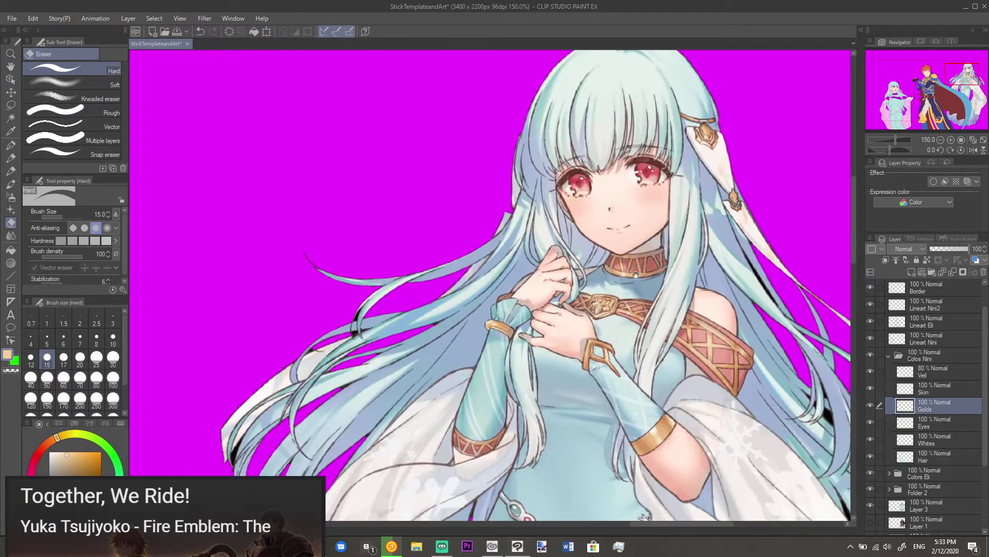
Step: Reduce the G-pen size to 25 and fill the shield-shaped brooch on the teal-haired girl's neckline with pale gold
drag(477, 301, 661, 226)
drag(365, 308, 724, 210)
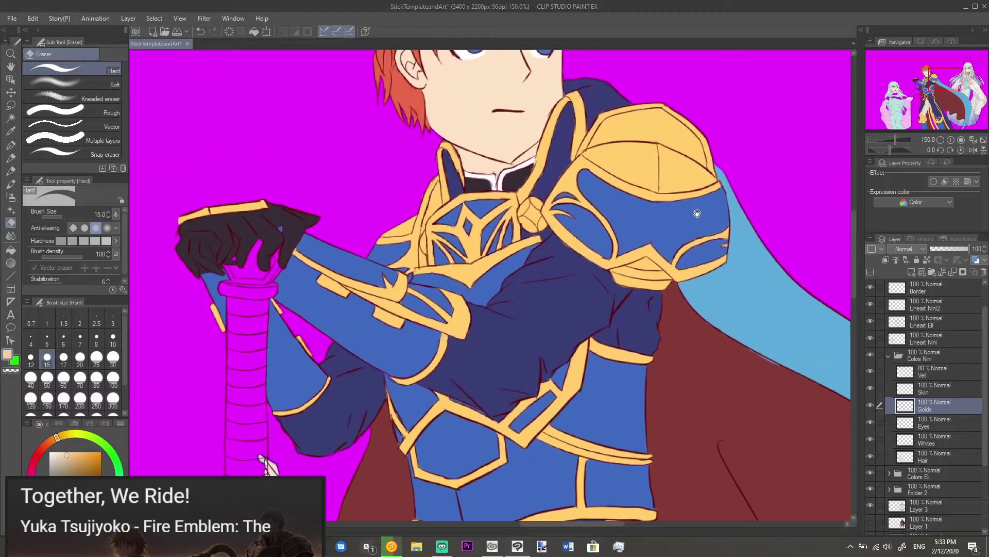
drag(310, 258, 691, 190)
drag(353, 292, 629, 158)
scroll(501, 322, up, 5)
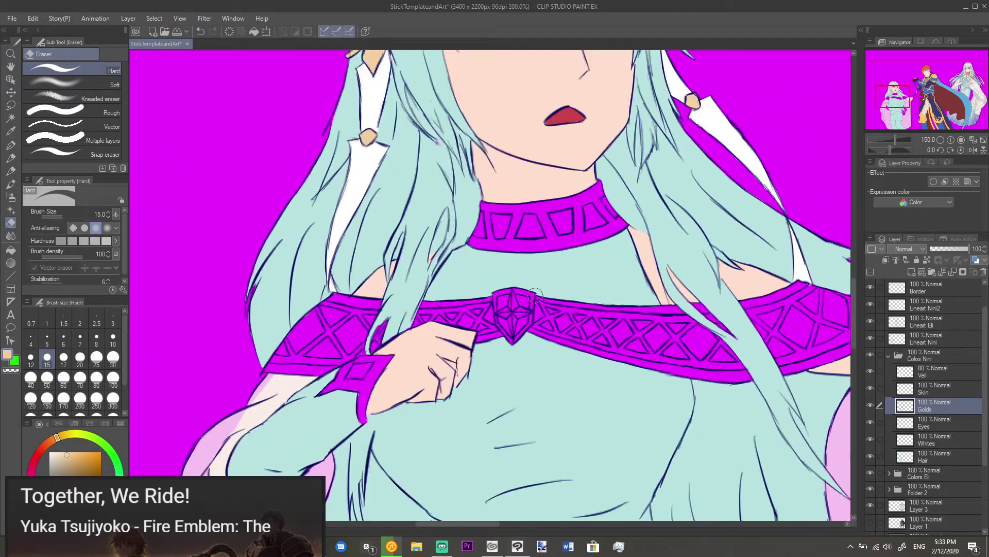
key(p)
key(bracketleft)
key(bracketleft)
key(bracketleft)
key(bracketleft)
key(bracketleft)
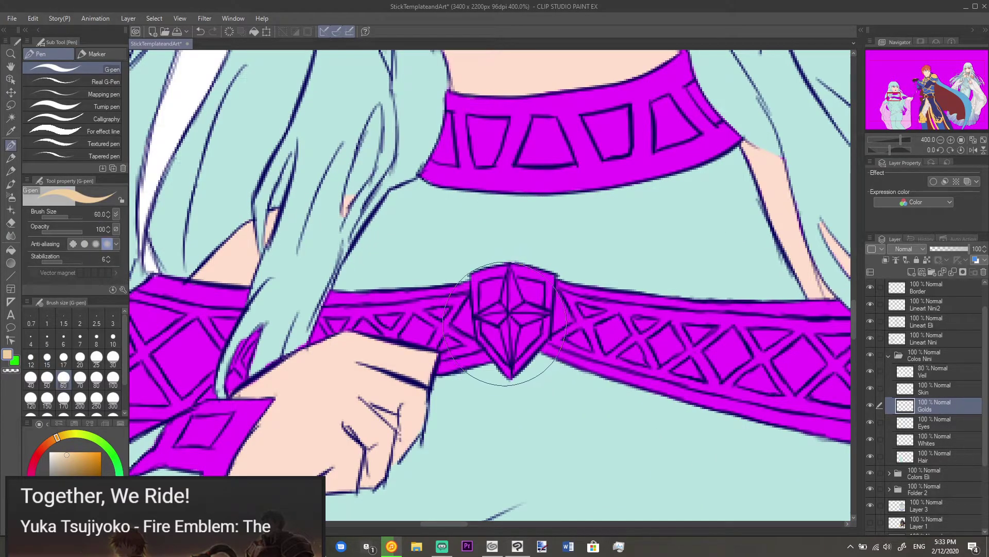
mouse_move(508, 326)
mouse_down()
mouse_move(492, 340)
mouse_move(511, 335)
mouse_move(487, 338)
mouse_move(501, 330)
mouse_move(487, 286)
mouse_move(500, 327)
mouse_move(505, 283)
mouse_move(531, 283)
mouse_move(539, 304)
mouse_move(531, 295)
mouse_move(548, 276)
mouse_up()
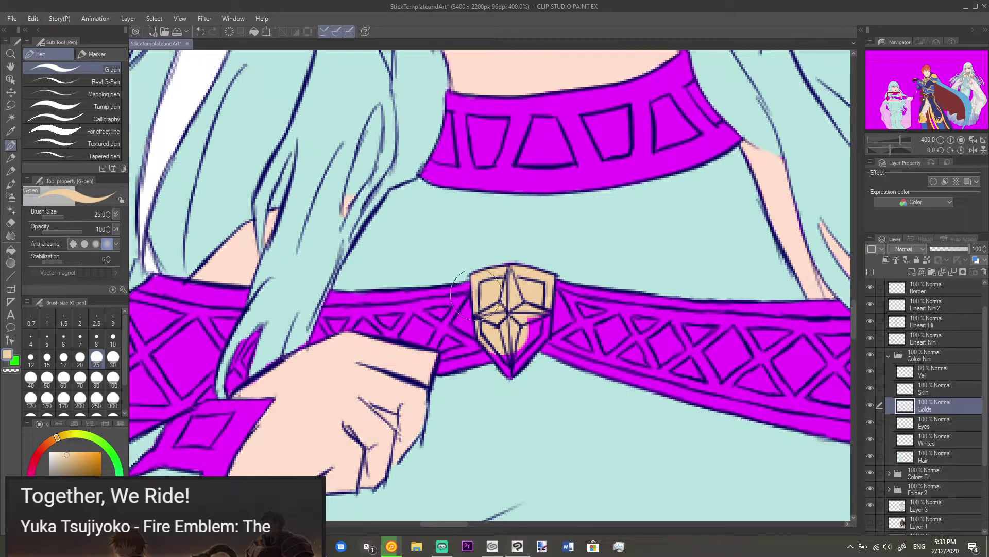
mouse_move(491, 330)
mouse_down()
mouse_move(520, 315)
mouse_move(531, 330)
mouse_move(536, 315)
mouse_move(526, 340)
mouse_move(516, 332)
mouse_move(525, 330)
mouse_move(508, 339)
mouse_move(520, 351)
mouse_move(494, 346)
mouse_move(513, 376)
mouse_move(526, 328)
mouse_up()
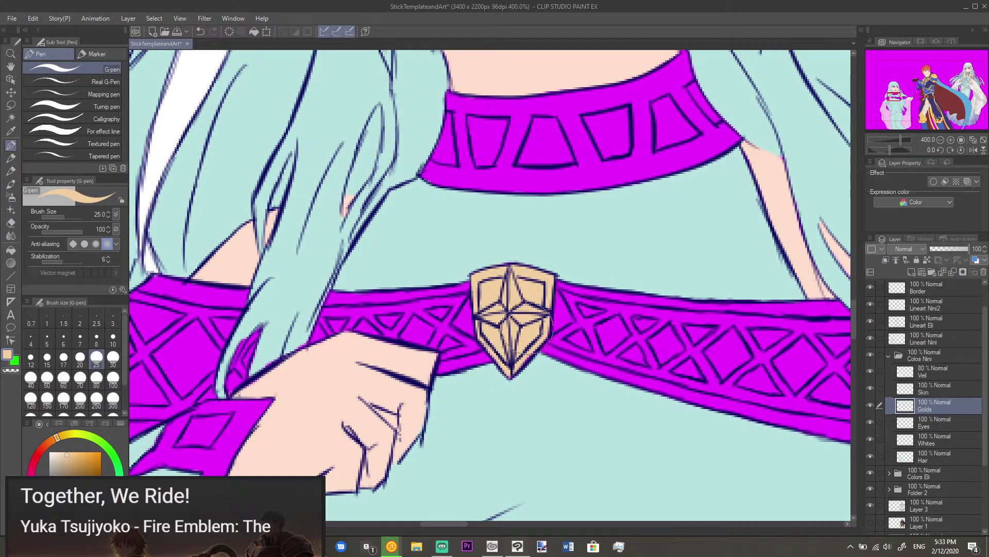
Step: Paint pale gold along the left half of the choker's upper rim, its first divider bar and the lower rim's left end
drag(526, 284, 537, 400)
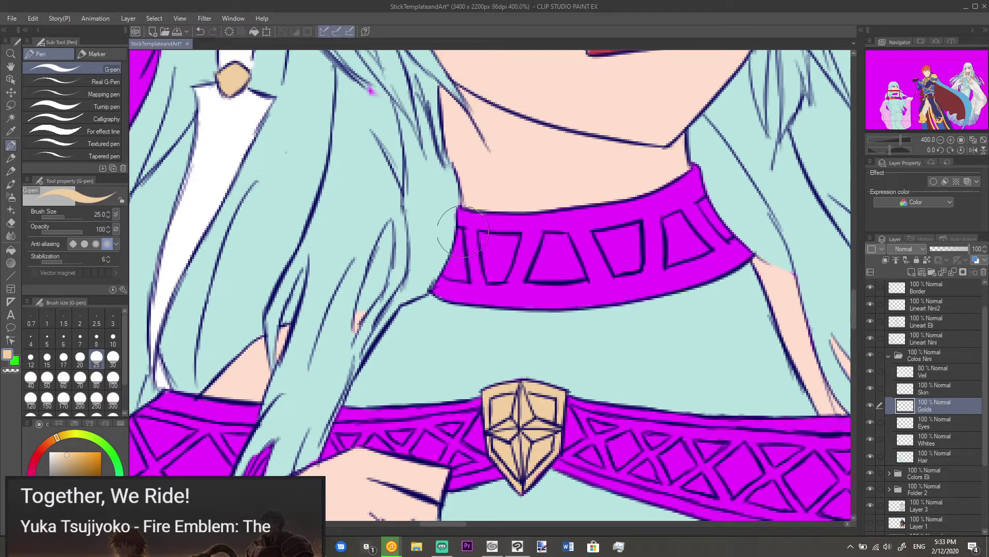
mouse_move(464, 219)
mouse_down()
mouse_move(464, 210)
mouse_move(550, 202)
mouse_move(556, 248)
mouse_up()
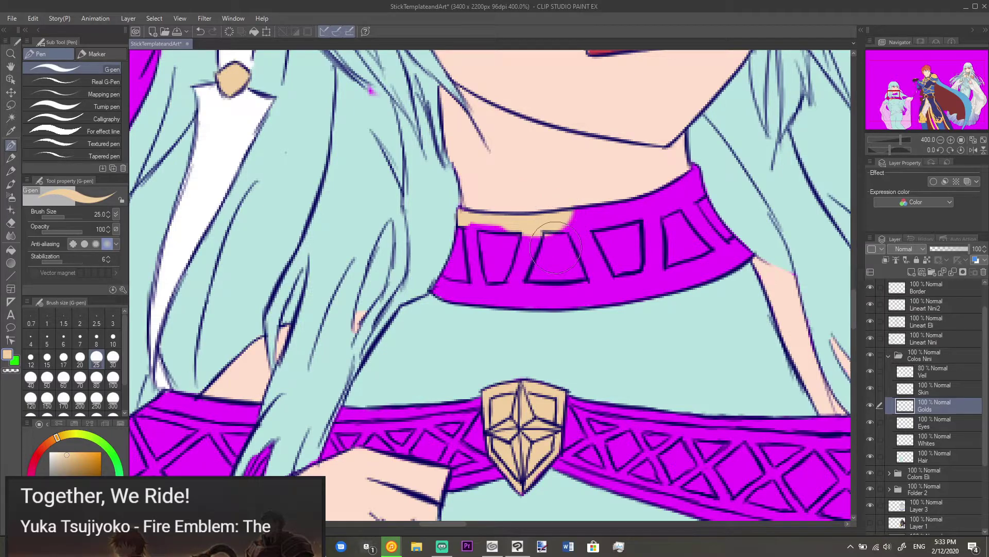
key(e)
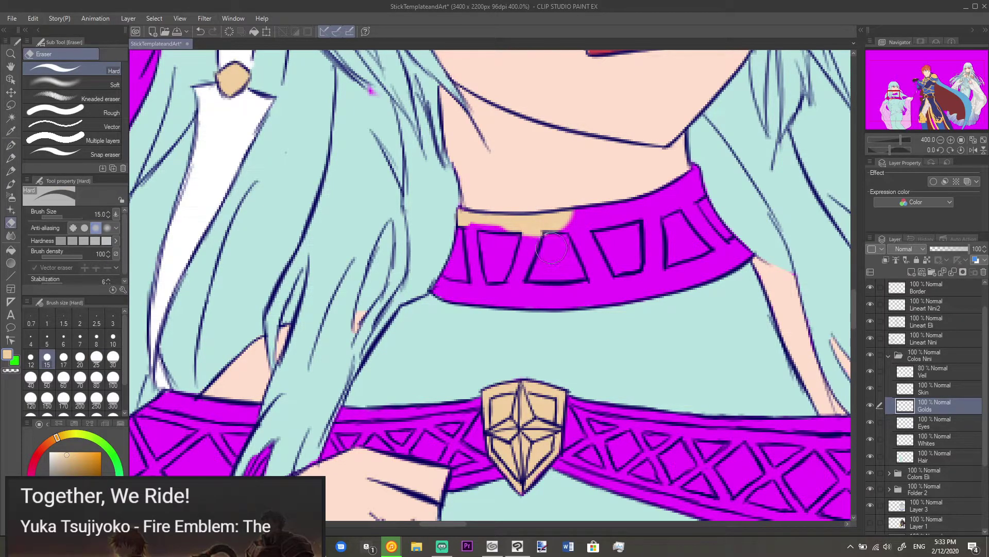
key(p)
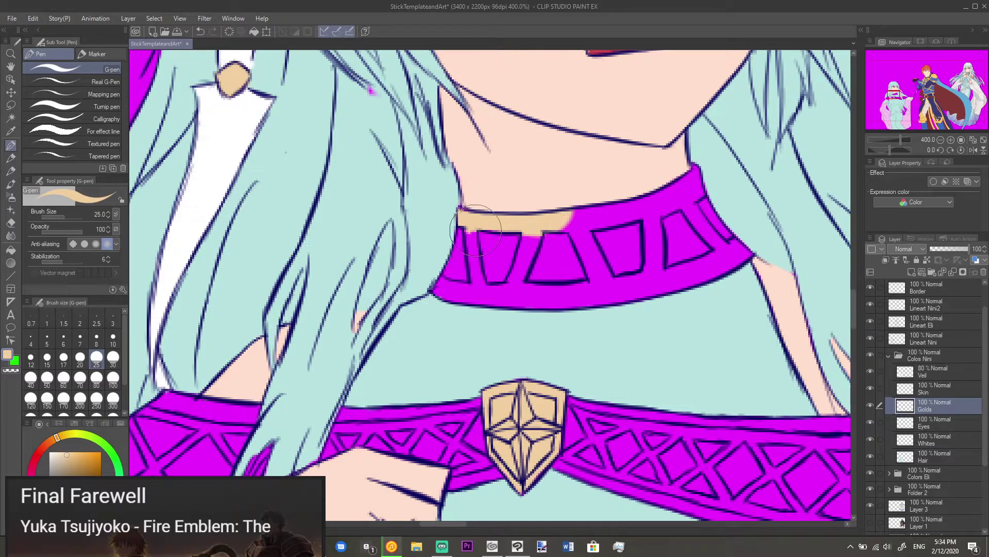
drag(473, 242, 473, 256)
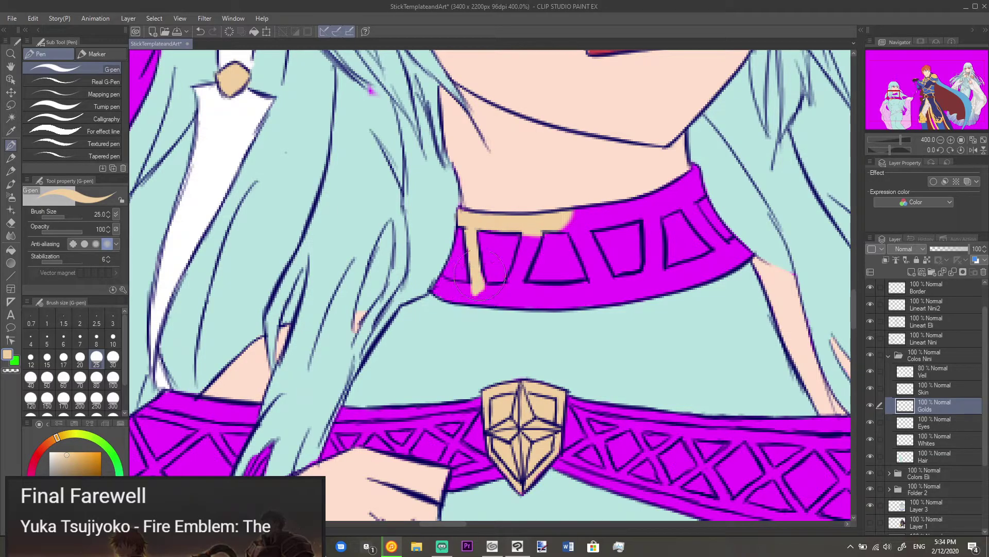
mouse_move(481, 303)
mouse_down()
mouse_move(459, 295)
mouse_move(483, 291)
mouse_move(443, 281)
mouse_up()
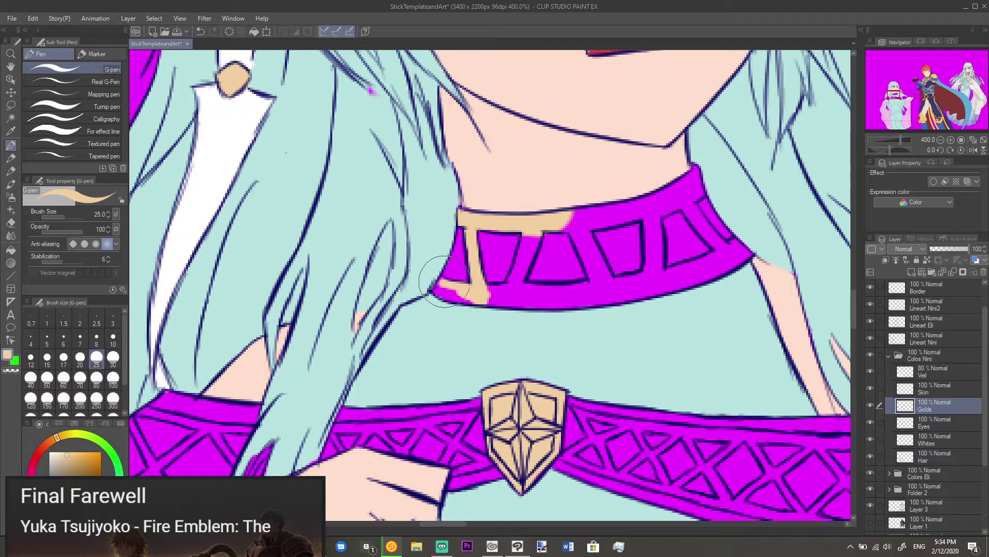
Step: Extend the gold along the choker's lower rim past the middle and fill the second and third divider bars
key(e)
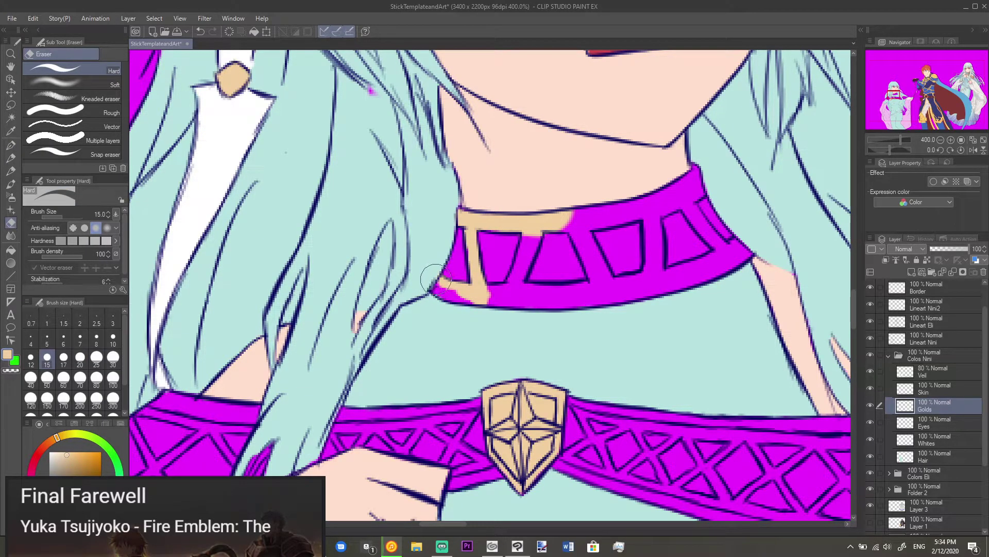
key(p)
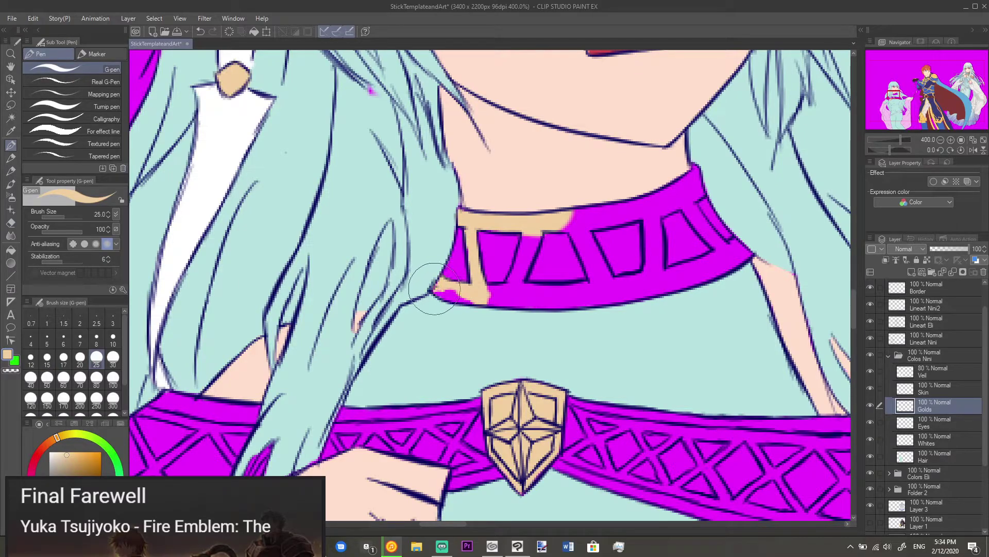
mouse_move(466, 297)
mouse_down()
mouse_move(449, 295)
mouse_move(457, 302)
mouse_up()
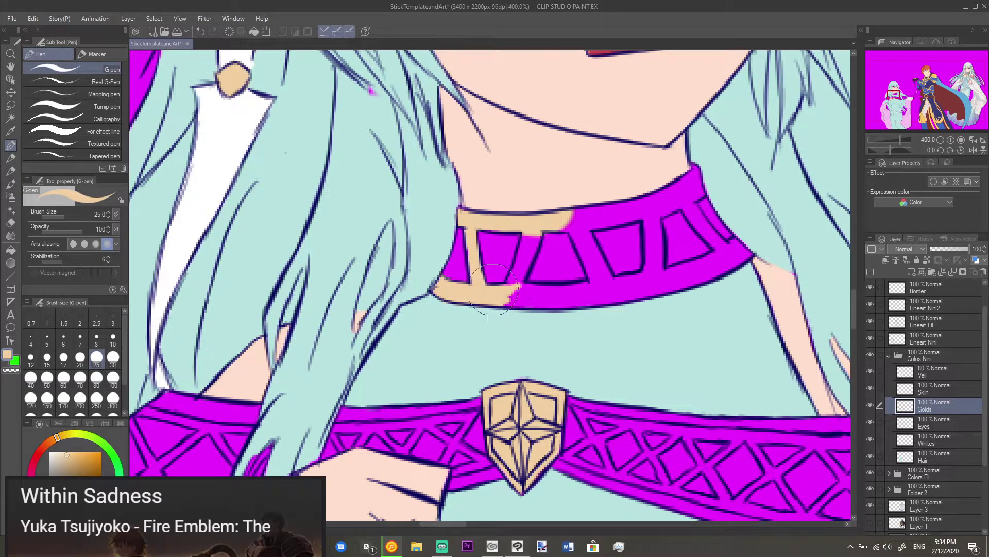
mouse_move(505, 287)
mouse_down()
mouse_move(516, 272)
mouse_move(520, 280)
mouse_up()
mouse_move(528, 239)
mouse_down()
mouse_move(515, 270)
mouse_move(525, 262)
mouse_move(532, 296)
mouse_move(512, 291)
mouse_move(528, 288)
mouse_move(506, 291)
mouse_move(508, 305)
mouse_move(540, 298)
mouse_move(511, 286)
mouse_move(591, 285)
mouse_move(539, 293)
mouse_move(551, 305)
mouse_move(539, 304)
mouse_move(597, 298)
mouse_move(619, 282)
mouse_move(591, 275)
mouse_move(581, 245)
mouse_move(605, 280)
mouse_move(595, 251)
mouse_move(607, 268)
mouse_move(572, 227)
mouse_up()
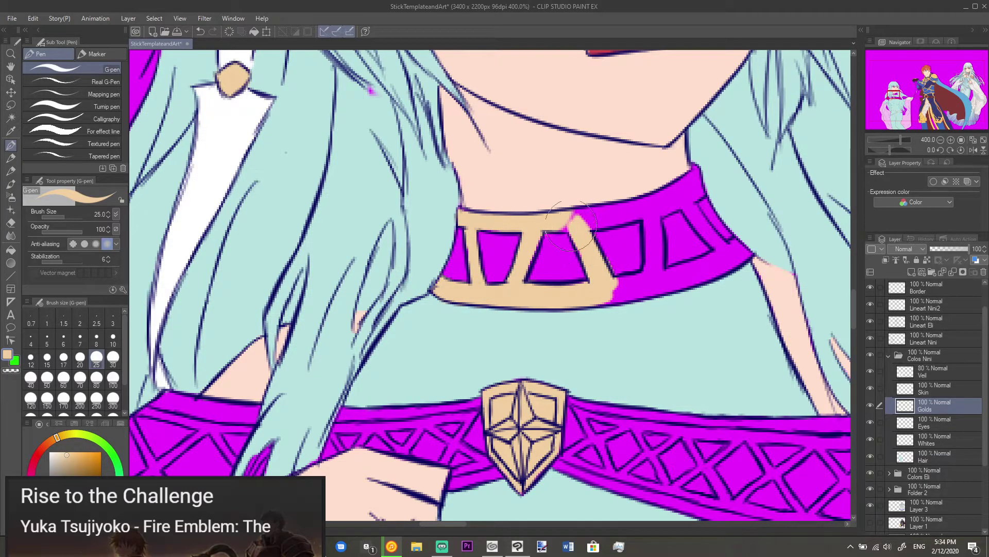
Step: Finish the choker's upper rim in gold and fill the fourth divider bar, erasing overflow from the openings between bars
mouse_move(580, 216)
mouse_down()
mouse_move(653, 209)
mouse_move(667, 186)
mouse_move(654, 214)
mouse_move(663, 203)
mouse_move(640, 202)
mouse_move(699, 168)
mouse_move(703, 188)
mouse_move(682, 185)
mouse_move(694, 180)
mouse_move(700, 194)
mouse_move(680, 190)
mouse_move(619, 207)
mouse_move(635, 219)
mouse_move(590, 225)
mouse_move(662, 215)
mouse_up()
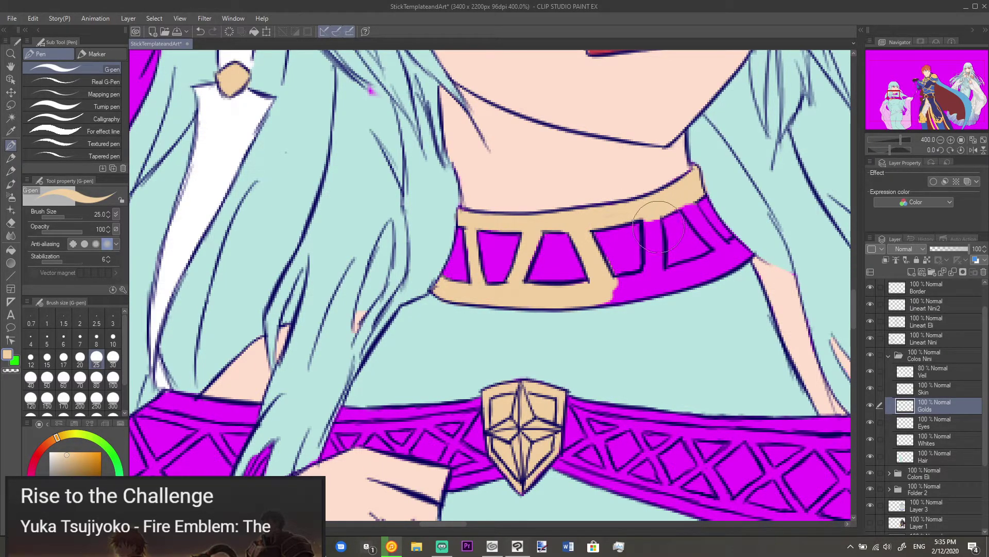
key(e)
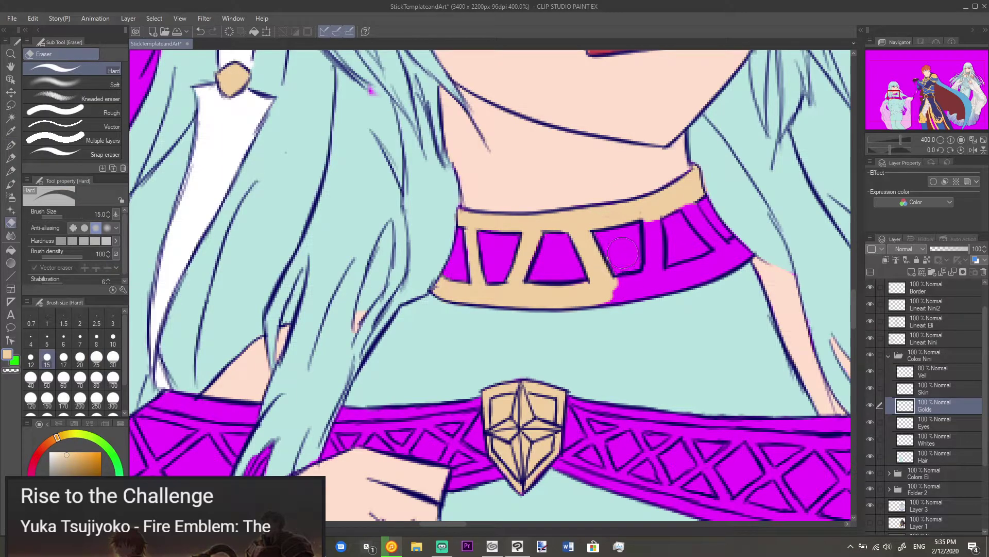
key(p)
mouse_move(630, 286)
mouse_down()
mouse_move(619, 294)
mouse_move(603, 302)
mouse_move(643, 293)
mouse_move(616, 295)
mouse_move(636, 293)
mouse_move(624, 299)
mouse_move(651, 277)
mouse_move(648, 215)
mouse_move(658, 274)
mouse_move(690, 266)
mouse_move(665, 270)
mouse_up()
key(e)
key(p)
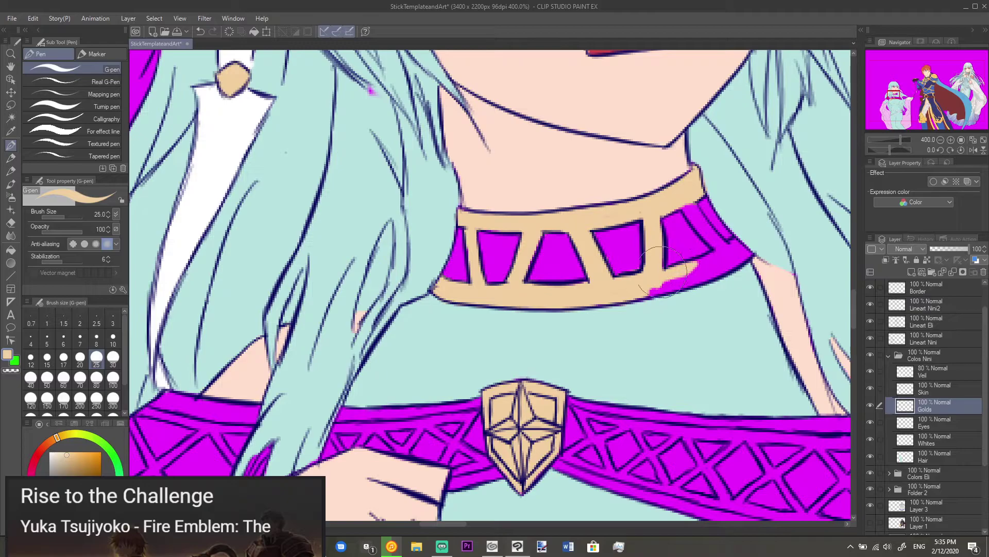
Step: Complete the choker's lower rim to its right end and fill the last divider bar with gold
key(e)
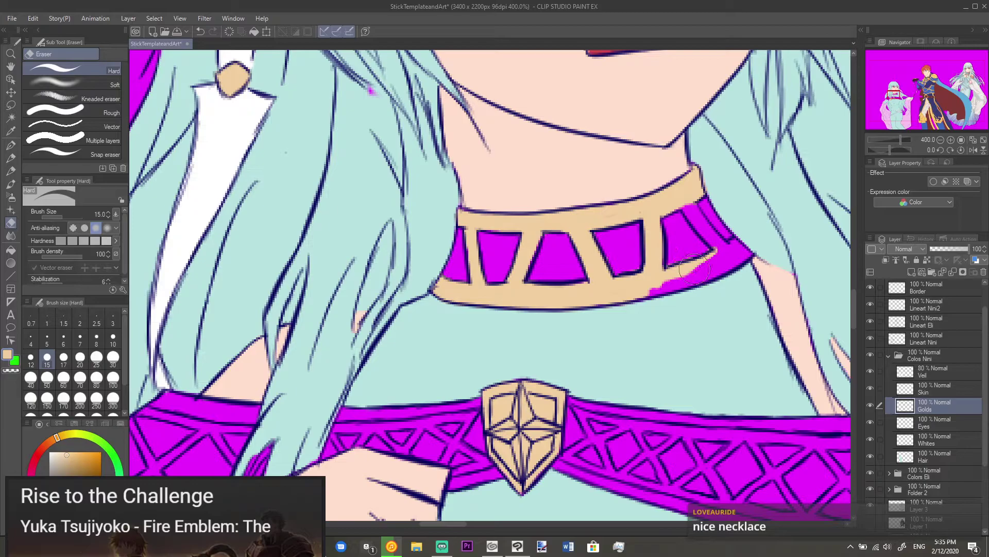
key(p)
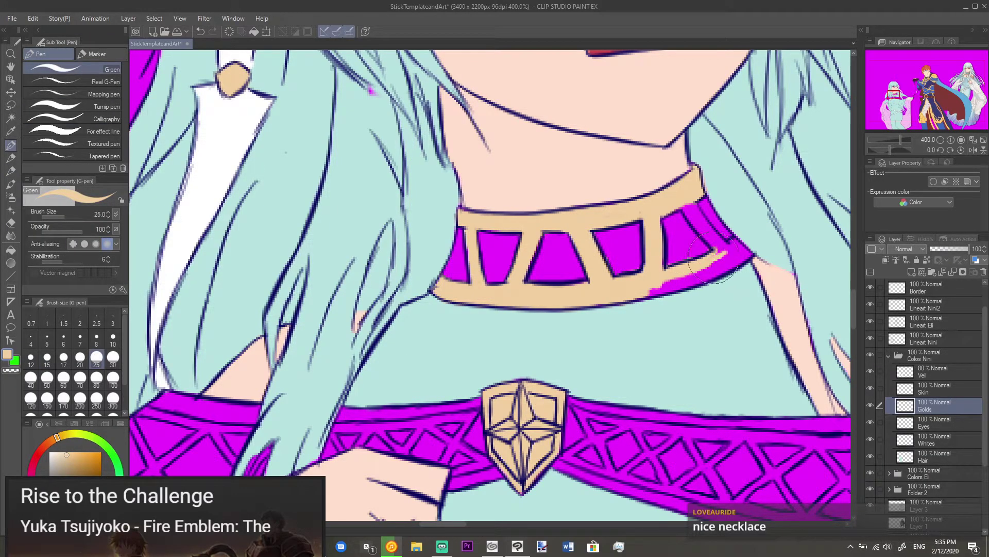
mouse_move(715, 254)
mouse_down()
mouse_move(750, 254)
mouse_move(735, 261)
mouse_move(748, 250)
mouse_move(734, 245)
mouse_move(711, 264)
mouse_move(727, 261)
mouse_move(716, 273)
mouse_move(681, 284)
mouse_move(727, 268)
mouse_move(650, 290)
mouse_move(688, 264)
mouse_up()
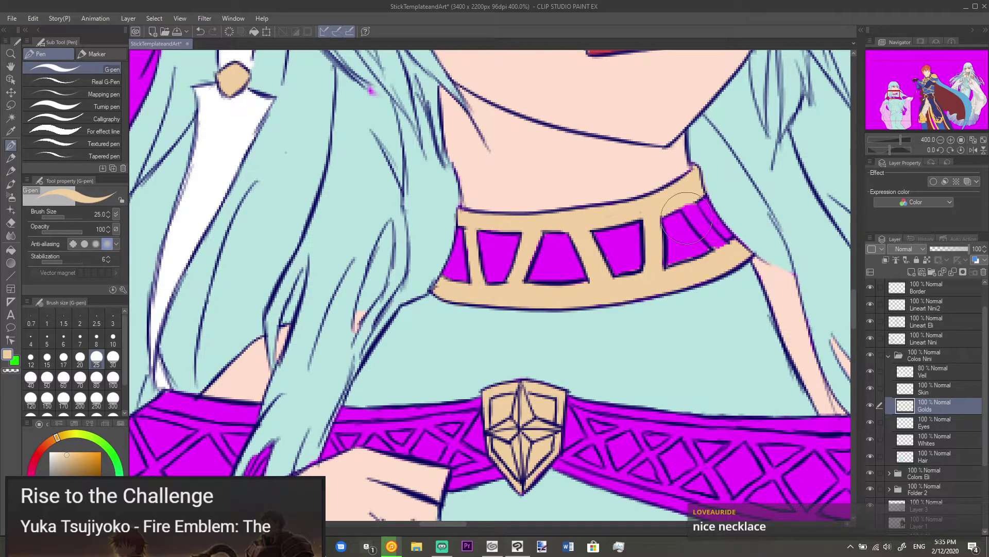
mouse_move(688, 226)
mouse_down()
mouse_move(690, 199)
mouse_move(680, 205)
mouse_up()
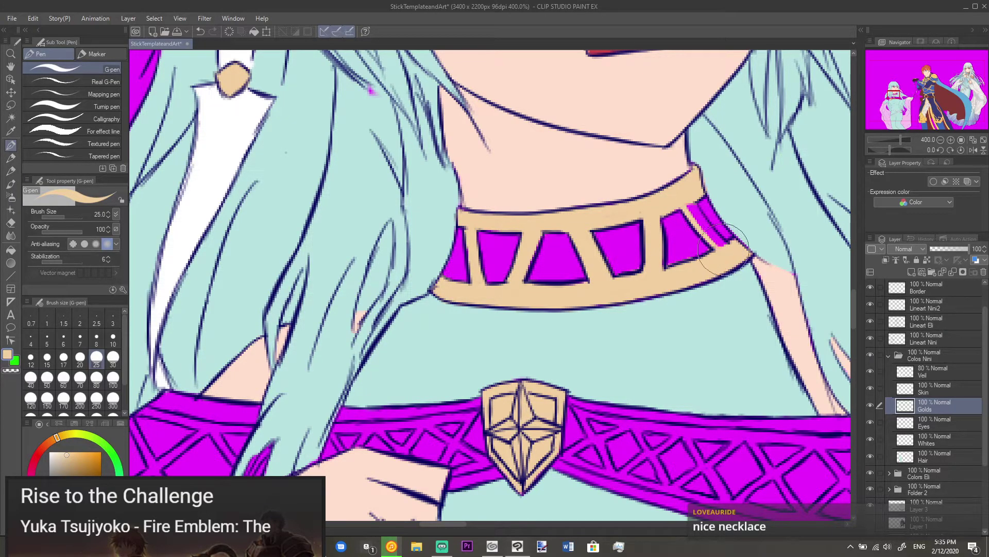
drag(726, 245, 698, 219)
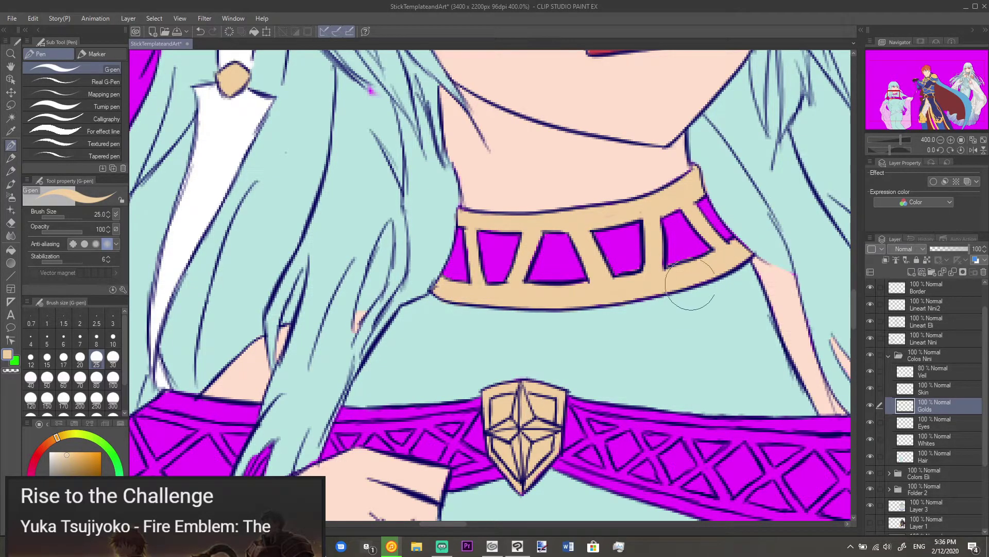
drag(640, 316, 662, 216)
drag(691, 310, 631, 229)
drag(699, 241, 648, 267)
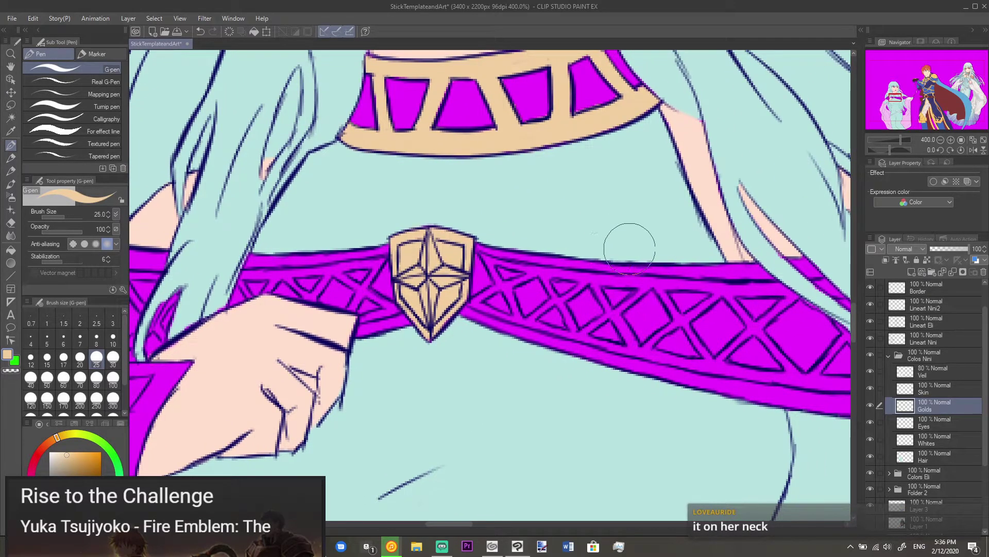
drag(620, 225, 636, 298)
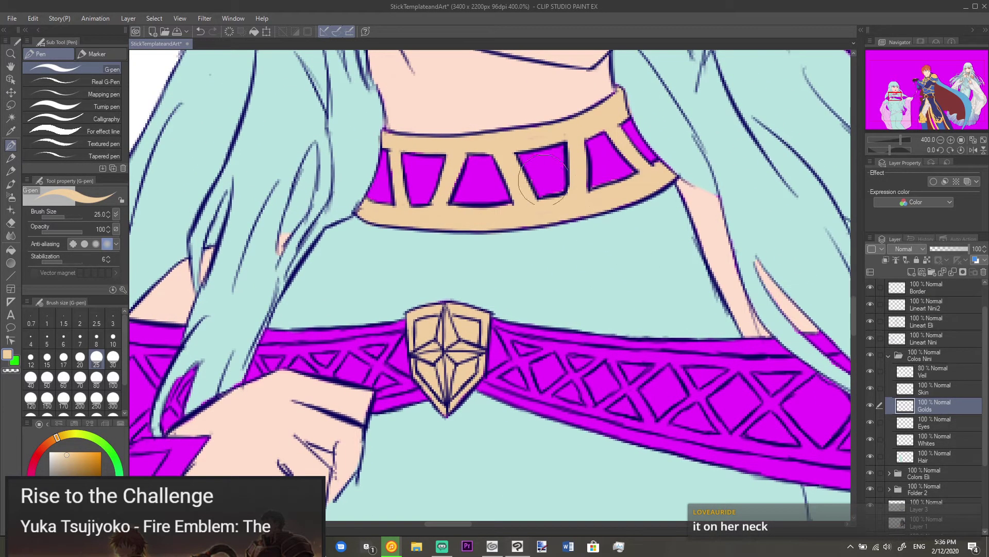
drag(562, 195, 570, 267)
scroll(482, 192, down, 2)
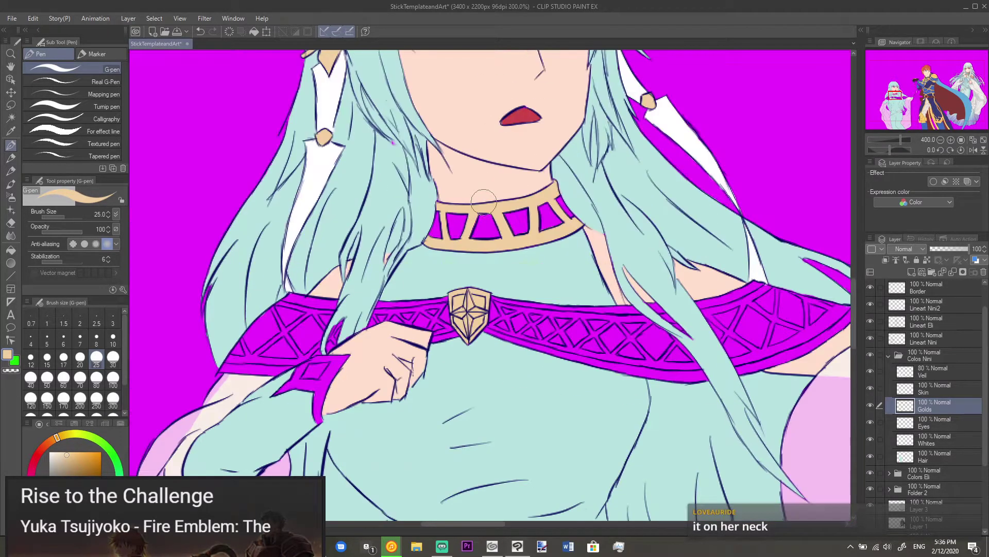
Step: Reduce the G-pen to size 5 and paint pale gold over the first lattice crossing on the neckline band, right of the brooch
scroll(504, 277, up, 4)
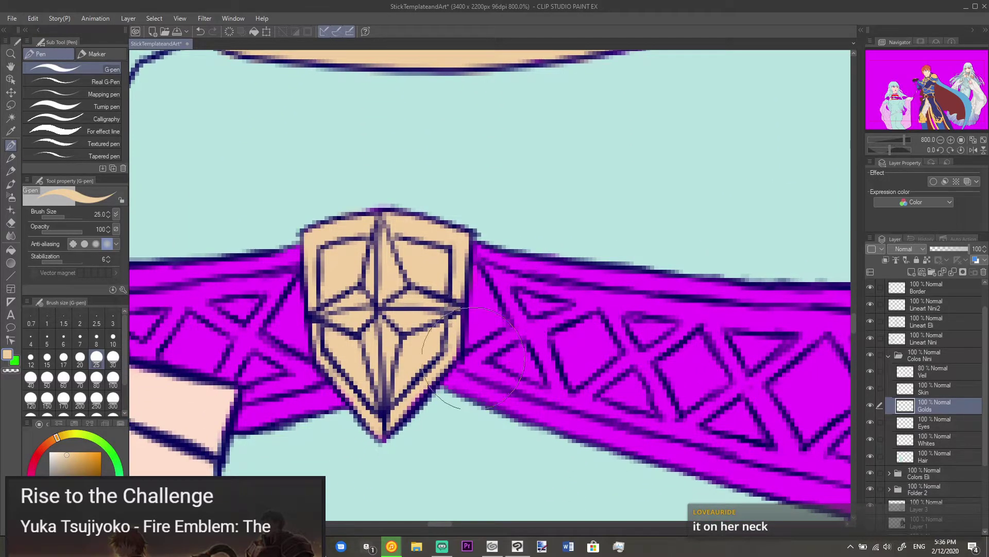
drag(491, 351, 465, 363)
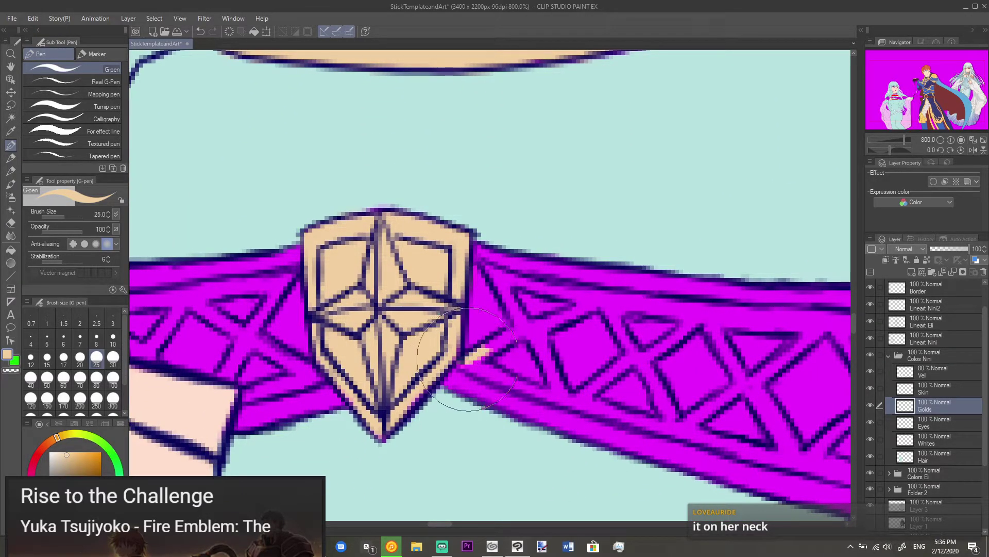
key(bracketleft)
key(bracketleft)
key(bracketleft)
key(bracketleft)
key(bracketleft)
key(bracketleft)
key(bracketleft)
key(bracketleft)
key(bracketleft)
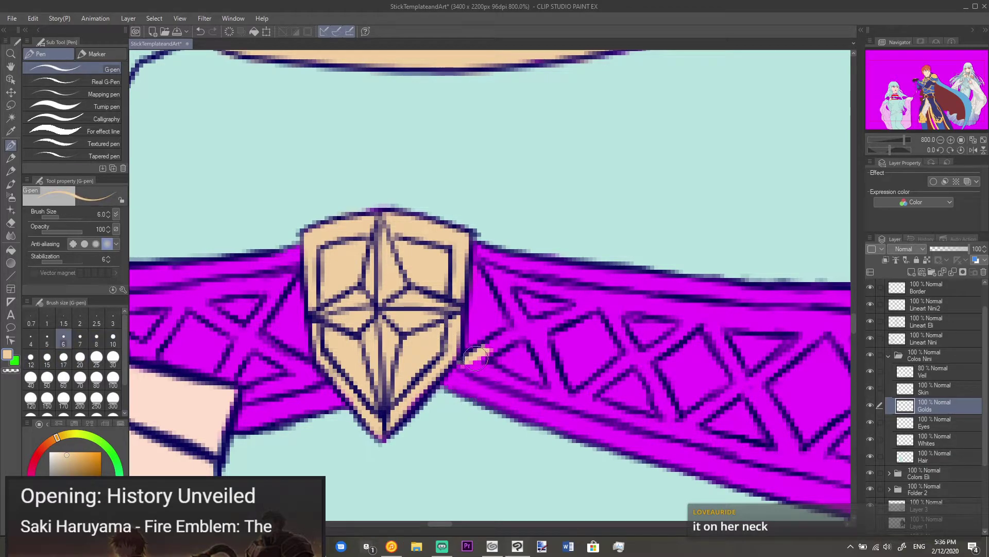
mouse_move(483, 352)
mouse_down()
mouse_move(526, 327)
mouse_move(499, 281)
mouse_up()
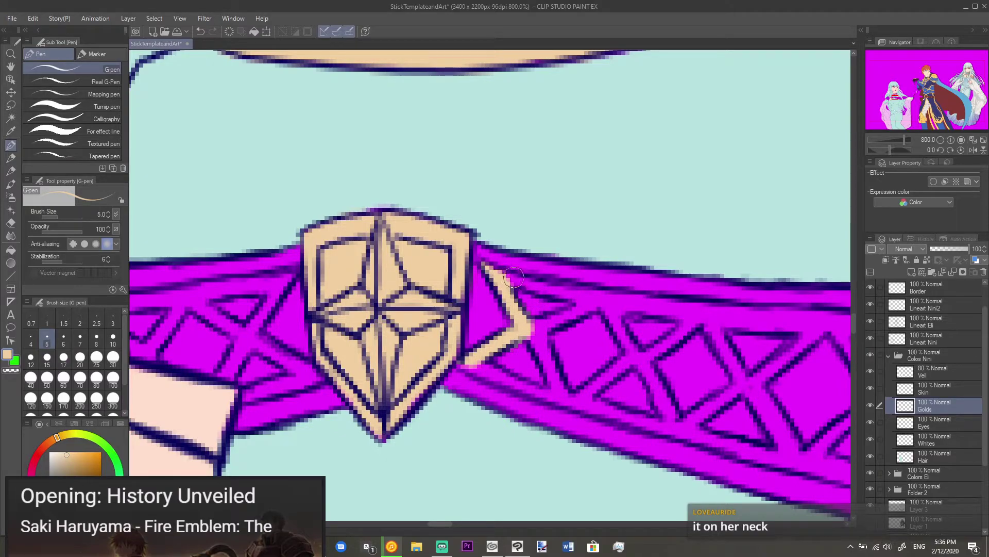
mouse_move(513, 284)
mouse_down()
mouse_move(493, 268)
mouse_move(526, 288)
mouse_move(587, 305)
mouse_up()
mouse_move(585, 304)
mouse_down()
mouse_move(532, 328)
mouse_move(546, 318)
mouse_move(537, 345)
mouse_move(552, 397)
mouse_up()
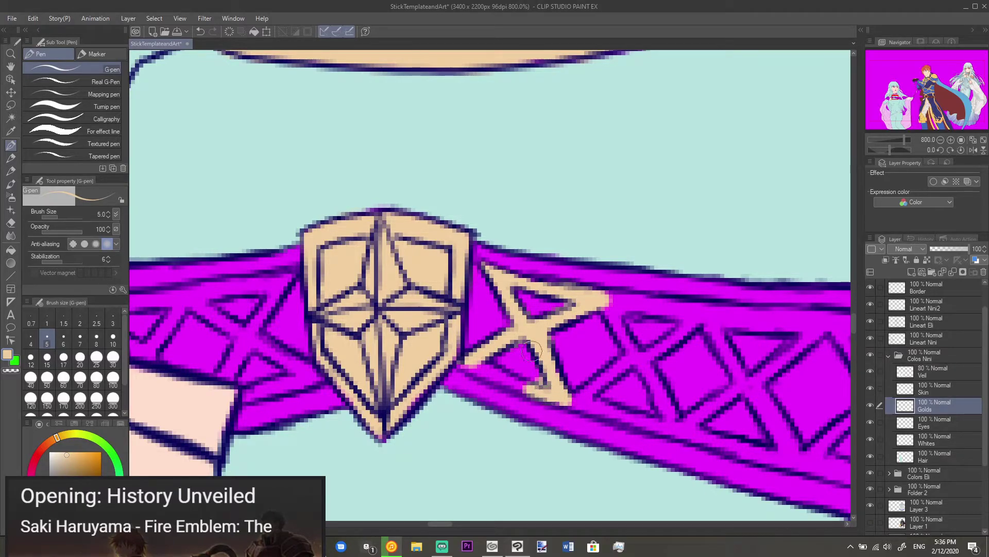
Step: Clean the gold overflow inside the first crossing's lower triangle and complete its bottom edge back to the brooch
key(e)
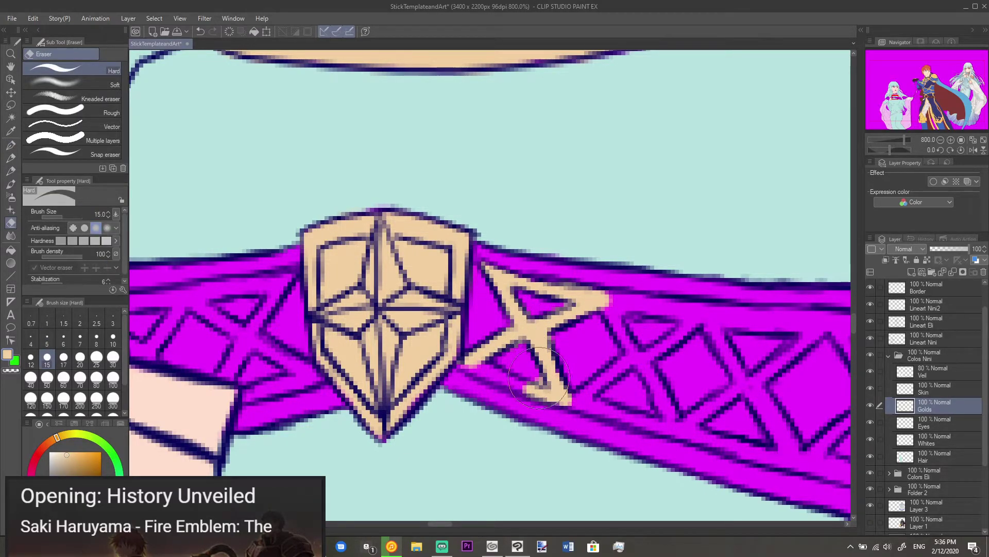
key(p)
mouse_move(532, 392)
mouse_down()
mouse_move(499, 372)
mouse_move(519, 390)
mouse_up()
drag(472, 363, 477, 369)
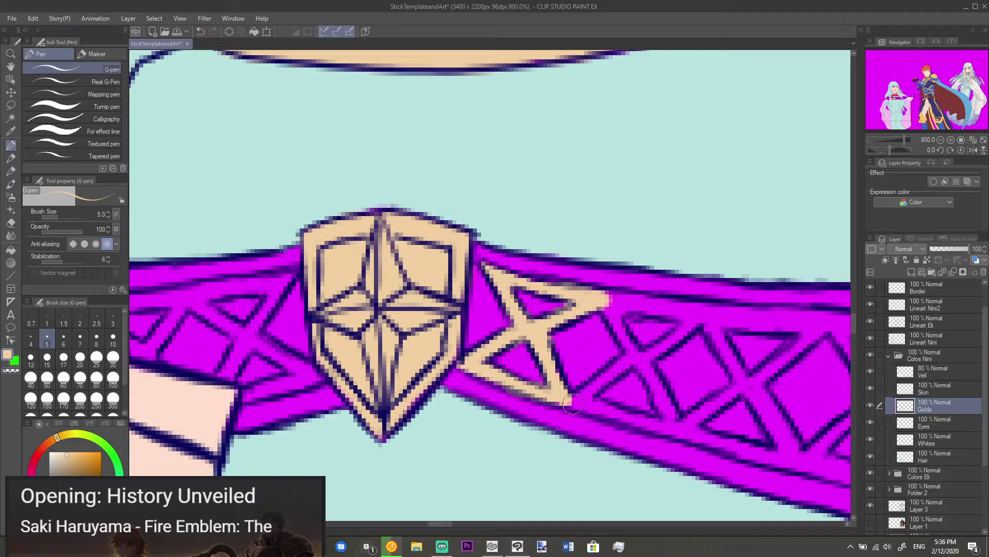
Step: Extend the gold over the second and third lattice crossings, including the band's upper and lower inner rims
mouse_move(574, 403)
mouse_down()
mouse_move(633, 359)
mouse_move(604, 380)
mouse_move(626, 359)
mouse_move(616, 327)
mouse_move(630, 352)
mouse_move(611, 300)
mouse_move(602, 309)
mouse_move(638, 305)
mouse_move(613, 296)
mouse_move(680, 305)
mouse_move(645, 309)
mouse_move(716, 309)
mouse_move(648, 355)
mouse_move(696, 319)
mouse_move(654, 349)
mouse_move(653, 388)
mouse_move(679, 436)
mouse_move(599, 406)
mouse_up()
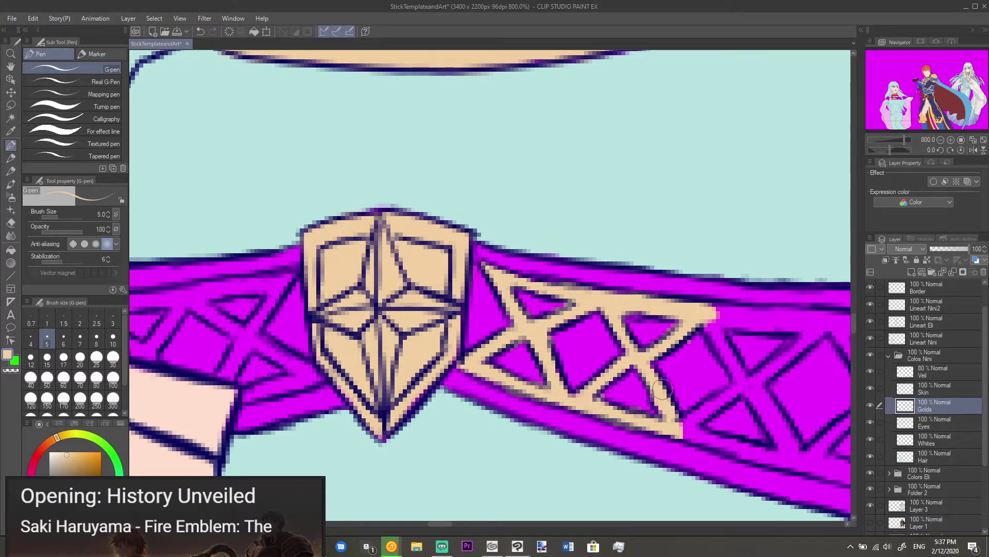
mouse_move(684, 428)
mouse_down()
mouse_move(756, 380)
mouse_move(729, 391)
mouse_move(742, 382)
mouse_move(724, 345)
mouse_move(748, 377)
mouse_move(707, 334)
mouse_move(713, 311)
mouse_move(813, 327)
mouse_move(817, 320)
mouse_move(764, 316)
mouse_move(832, 319)
mouse_move(761, 380)
mouse_move(765, 413)
mouse_move(798, 456)
mouse_move(791, 467)
mouse_move(713, 437)
mouse_move(760, 459)
mouse_up()
mouse_move(768, 442)
mouse_down()
mouse_move(621, 415)
mouse_move(562, 414)
mouse_up()
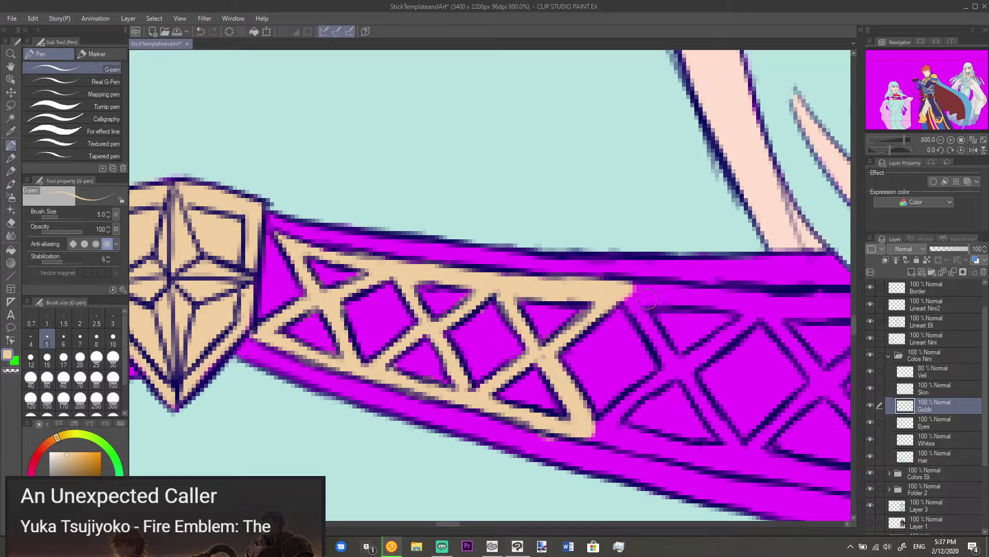
Step: Paint the fourth lattice crossing gold, covering its diagonals and the adjoining upper and lower rims
mouse_move(629, 293)
mouse_down()
mouse_move(661, 296)
mouse_move(647, 289)
mouse_move(761, 306)
mouse_move(596, 428)
mouse_move(706, 461)
mouse_move(726, 454)
mouse_move(647, 447)
mouse_up()
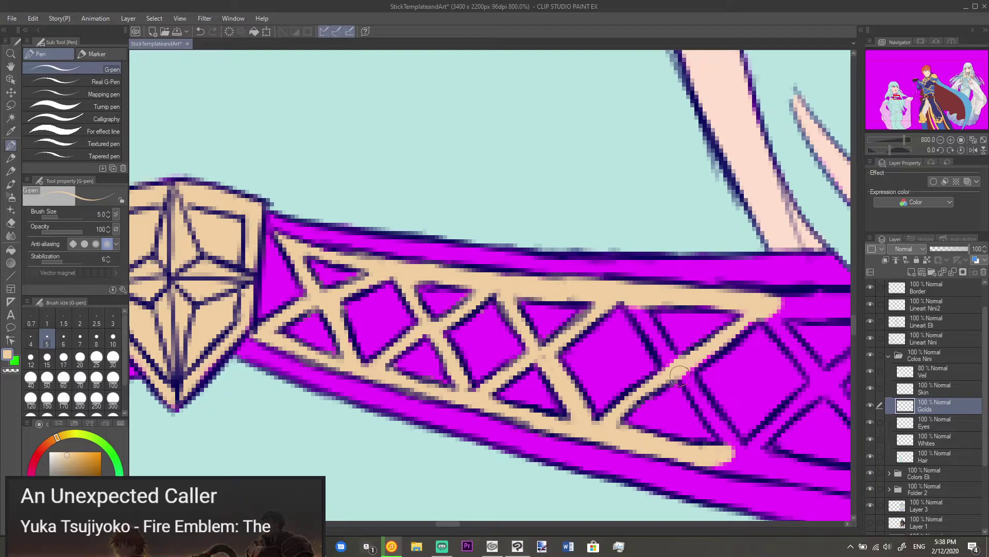
mouse_move(676, 366)
mouse_down()
mouse_move(641, 309)
mouse_move(652, 327)
mouse_up()
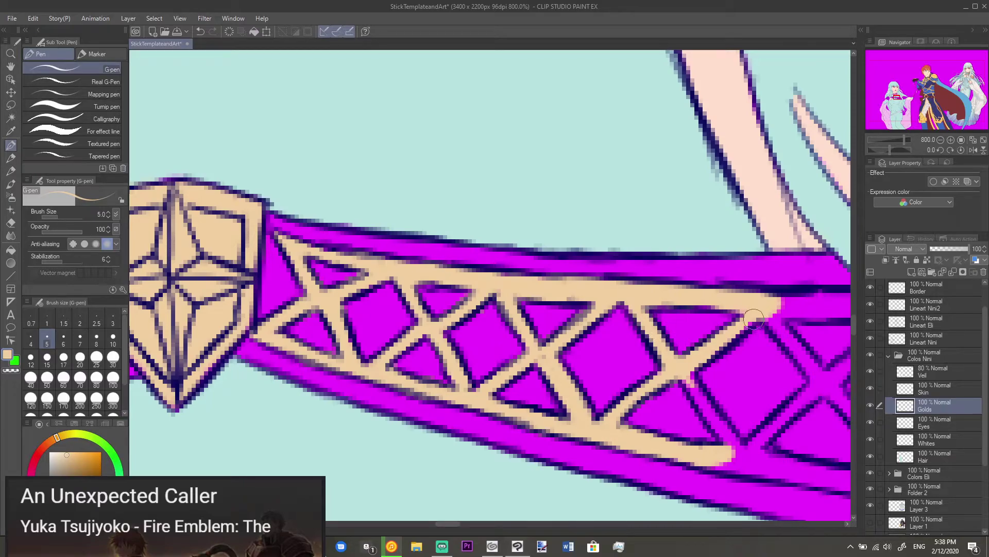
mouse_move(695, 393)
mouse_down()
mouse_move(687, 363)
mouse_move(717, 435)
mouse_move(731, 452)
mouse_move(731, 439)
mouse_move(736, 464)
mouse_move(746, 460)
mouse_move(737, 465)
mouse_move(746, 464)
mouse_move(729, 460)
mouse_move(756, 450)
mouse_move(789, 404)
mouse_move(821, 375)
mouse_move(801, 398)
mouse_move(830, 379)
mouse_move(709, 437)
mouse_up()
mouse_move(655, 402)
mouse_down()
mouse_move(687, 454)
mouse_move(650, 374)
mouse_up()
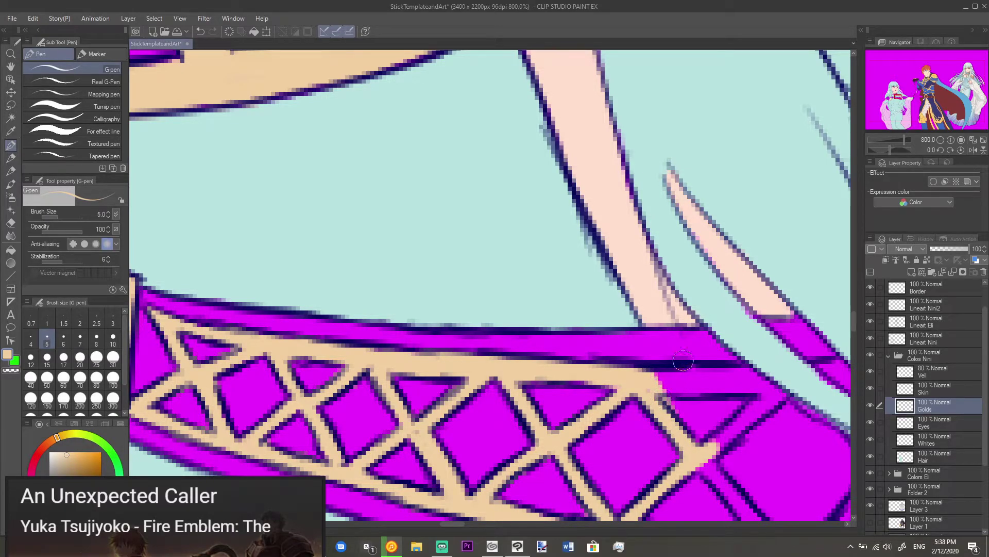
Step: Carry the gold upper rim to the hair lock and paint the fifth crossing and the next diagonal bar
key(e)
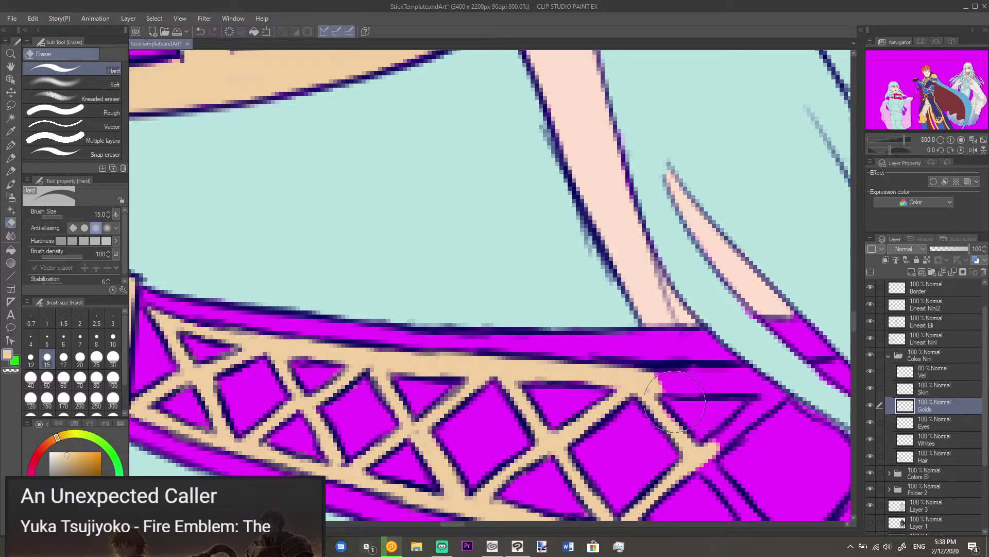
key(p)
mouse_move(648, 386)
mouse_down()
mouse_move(691, 381)
mouse_move(677, 377)
mouse_move(692, 368)
mouse_move(770, 381)
mouse_move(747, 377)
mouse_move(777, 397)
mouse_move(756, 381)
mouse_move(774, 396)
mouse_up()
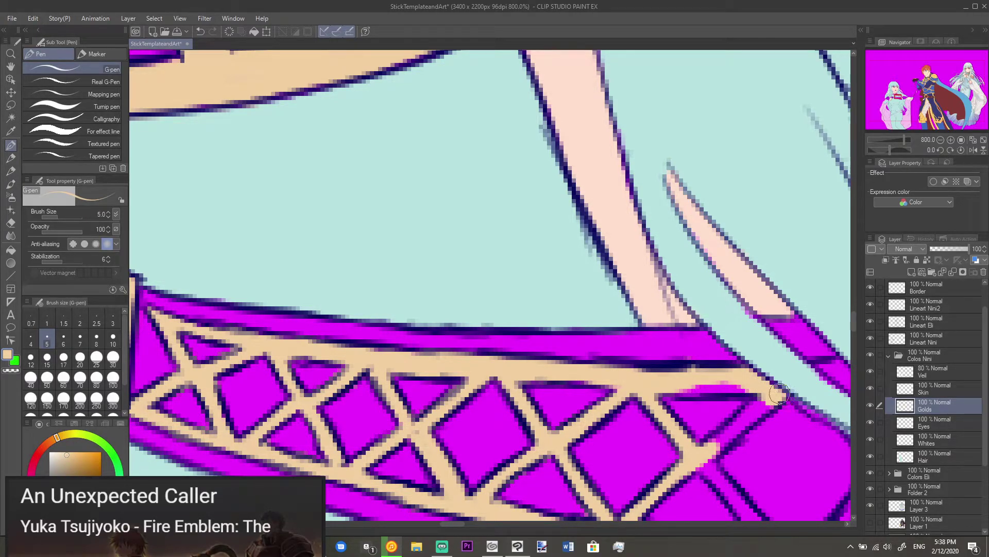
mouse_move(702, 385)
mouse_down()
mouse_move(740, 385)
mouse_move(687, 380)
mouse_move(735, 386)
mouse_move(696, 386)
mouse_up()
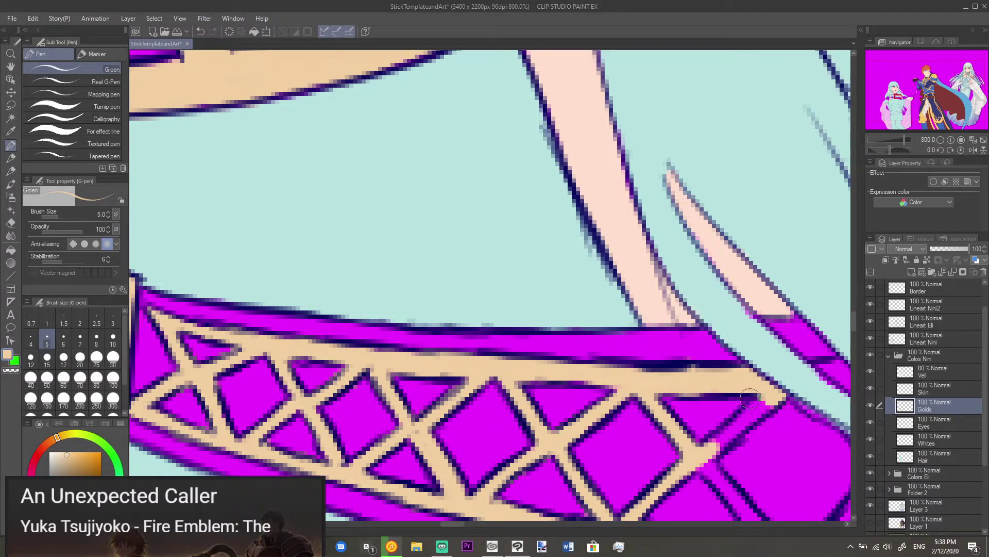
mouse_move(756, 416)
mouse_down()
mouse_move(693, 465)
mouse_move(717, 442)
mouse_move(653, 342)
mouse_move(731, 437)
mouse_move(709, 426)
mouse_move(721, 447)
mouse_move(677, 433)
mouse_move(679, 445)
mouse_move(697, 443)
mouse_move(569, 409)
mouse_move(574, 422)
mouse_move(631, 437)
mouse_up()
mouse_move(751, 446)
mouse_down()
mouse_move(621, 439)
mouse_move(652, 436)
mouse_move(658, 424)
mouse_move(644, 431)
mouse_move(716, 357)
mouse_move(703, 357)
mouse_move(713, 332)
mouse_move(714, 343)
mouse_move(704, 319)
mouse_move(722, 343)
mouse_move(705, 320)
mouse_move(717, 339)
mouse_up()
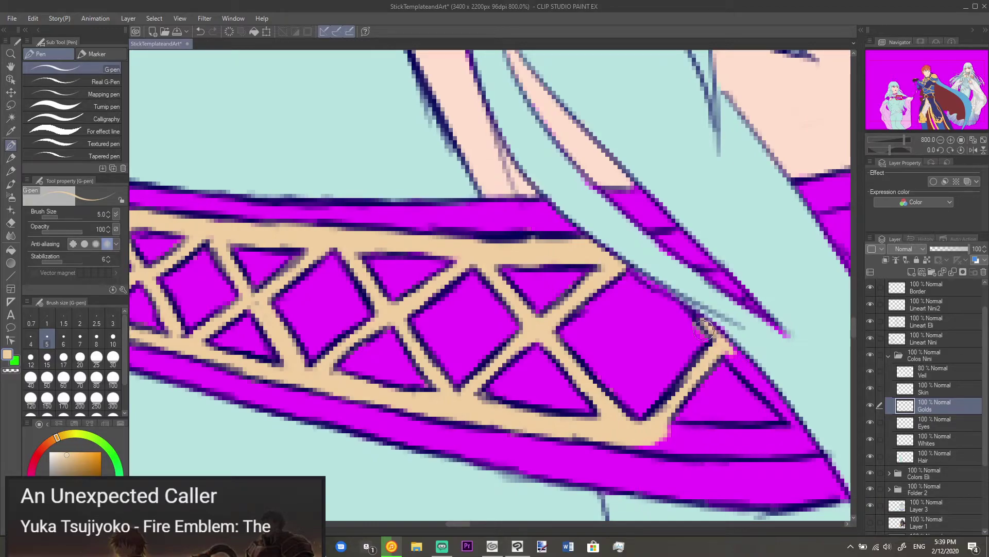
Step: Outline the band's last triangle before the hair lock in gold, finish the lower rim and erase the overflow
key(e)
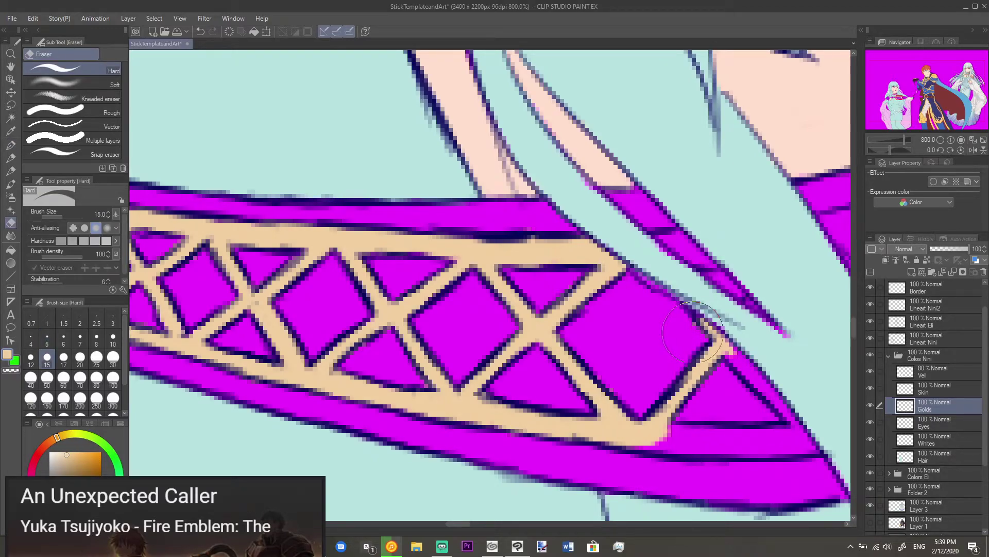
key(p)
mouse_move(735, 359)
mouse_down()
mouse_move(748, 369)
mouse_move(733, 351)
mouse_up()
mouse_move(761, 387)
mouse_down()
mouse_move(745, 367)
mouse_move(768, 380)
mouse_move(781, 410)
mouse_up()
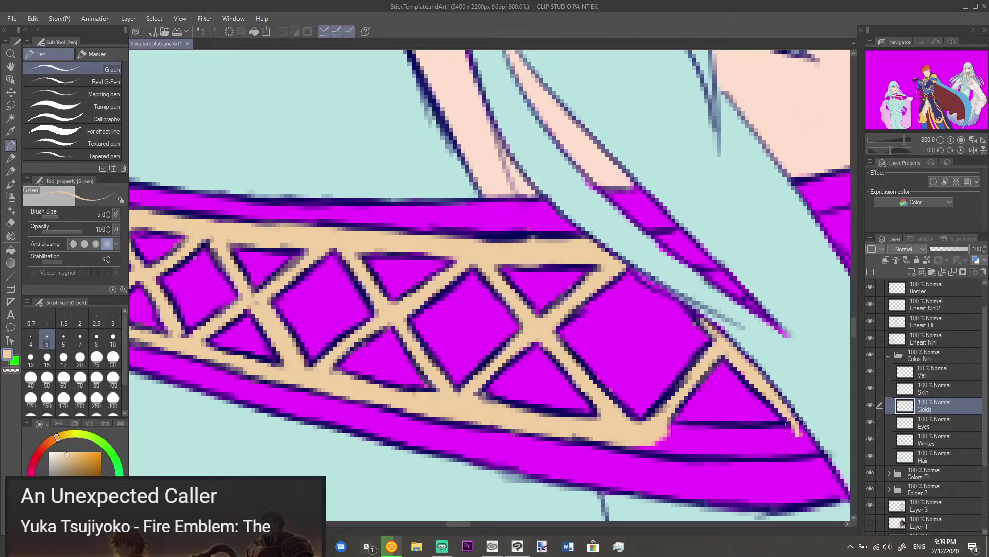
mouse_move(791, 416)
mouse_down()
mouse_move(807, 442)
mouse_move(736, 431)
mouse_move(662, 444)
mouse_move(772, 450)
mouse_up()
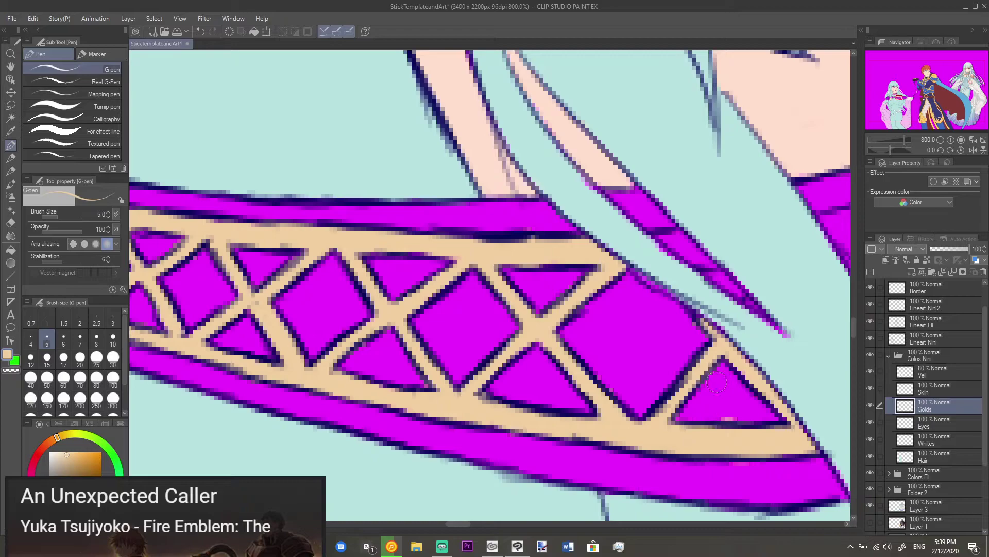
key(e)
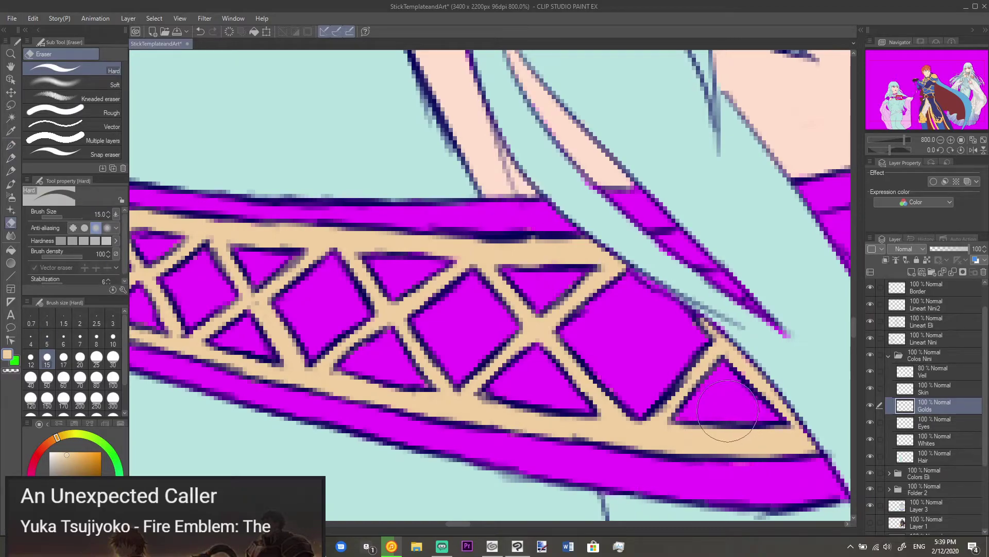
key(p)
Step: Fill the small slivers of the band's trim visible between the hair strands with gold
drag(758, 384, 561, 411)
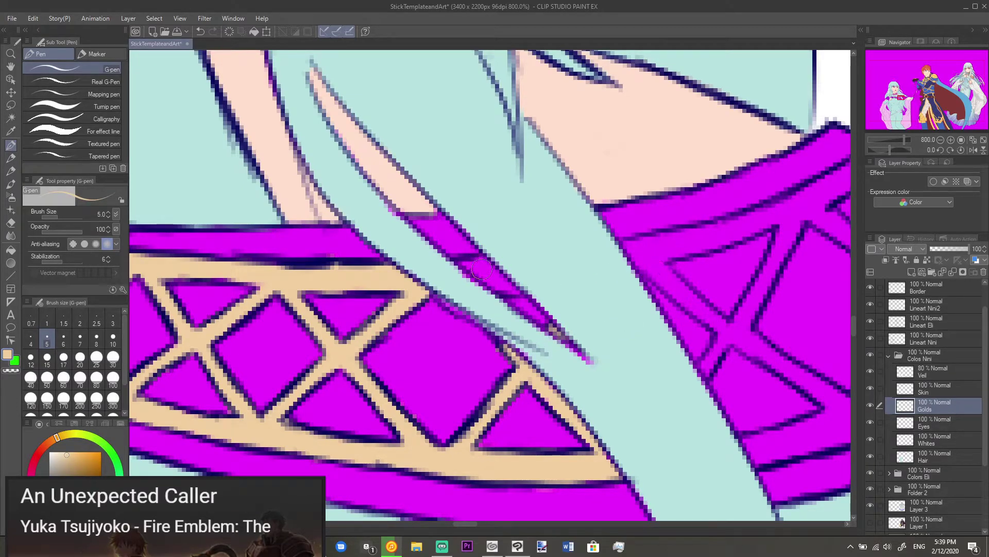
drag(460, 264, 507, 287)
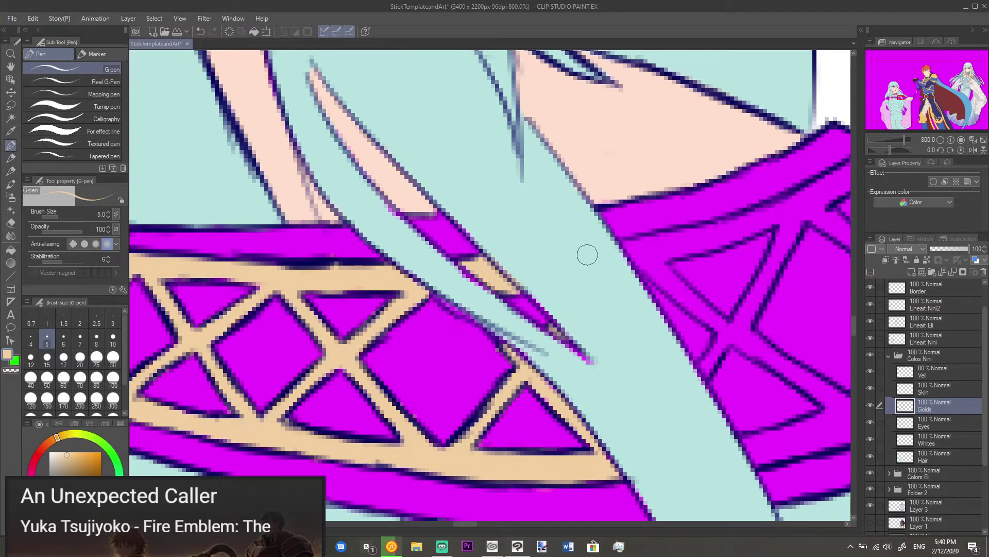
key(e)
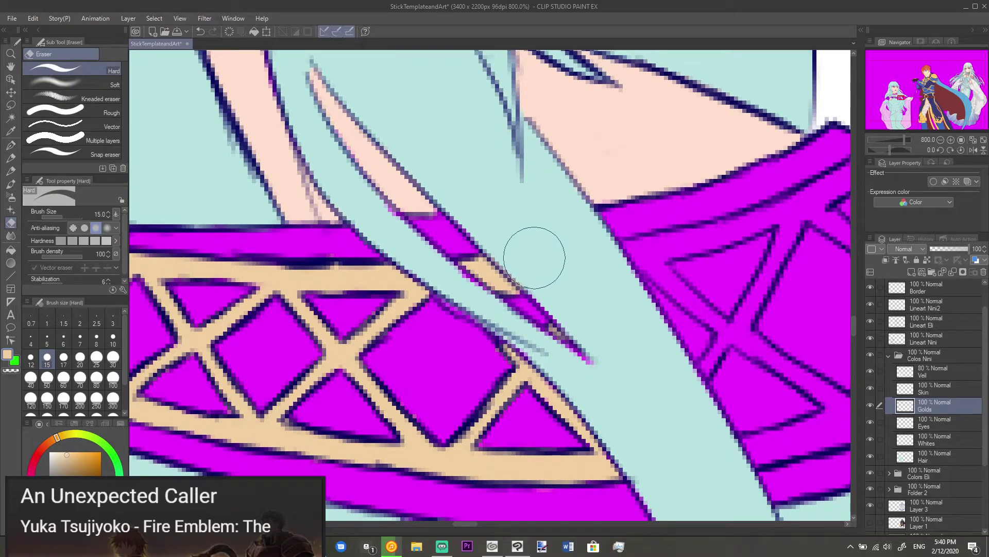
key(p)
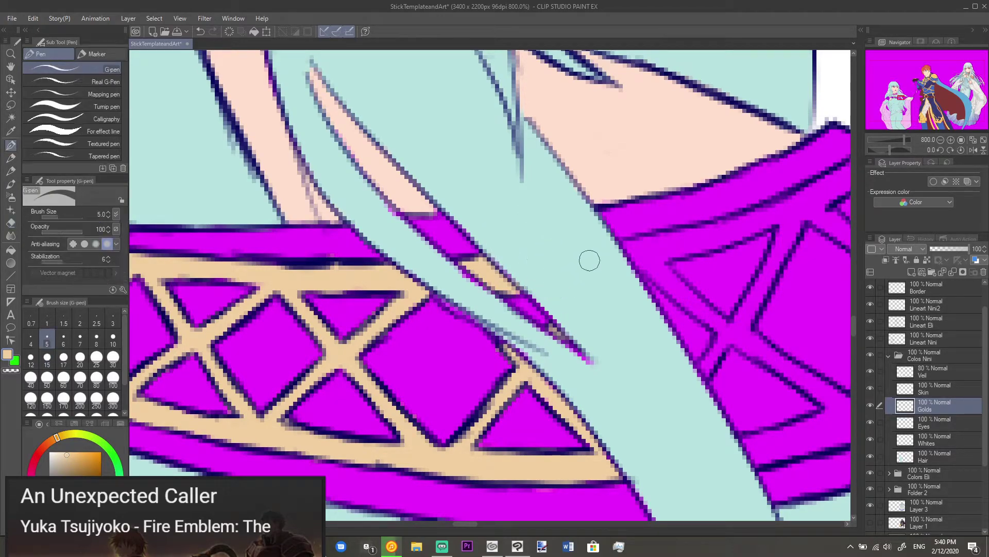
Step: Paint gold on the shoulder part of the band beyond the hair lock, covering its first crossing and adjoining rims
mouse_move(653, 257)
mouse_down()
mouse_move(627, 244)
mouse_move(665, 240)
mouse_move(655, 251)
mouse_move(669, 254)
mouse_move(700, 233)
mouse_move(651, 243)
mouse_move(704, 233)
mouse_move(685, 248)
mouse_move(707, 246)
mouse_move(781, 212)
mouse_move(639, 276)
mouse_move(689, 260)
mouse_move(737, 219)
mouse_move(671, 255)
mouse_move(760, 217)
mouse_move(731, 234)
mouse_up()
mouse_move(512, 322)
mouse_down()
mouse_move(544, 350)
mouse_move(527, 351)
mouse_move(594, 404)
mouse_move(565, 438)
mouse_move(621, 361)
mouse_move(651, 290)
mouse_move(628, 330)
mouse_move(643, 307)
mouse_up()
mouse_move(622, 410)
mouse_down()
mouse_move(599, 400)
mouse_move(704, 468)
mouse_move(695, 460)
mouse_move(684, 457)
mouse_move(710, 479)
mouse_up()
mouse_move(689, 496)
mouse_down()
mouse_move(702, 486)
mouse_move(685, 383)
mouse_move(744, 372)
mouse_move(688, 391)
mouse_move(670, 384)
mouse_move(694, 369)
mouse_move(608, 397)
mouse_move(670, 399)
mouse_move(620, 410)
mouse_up()
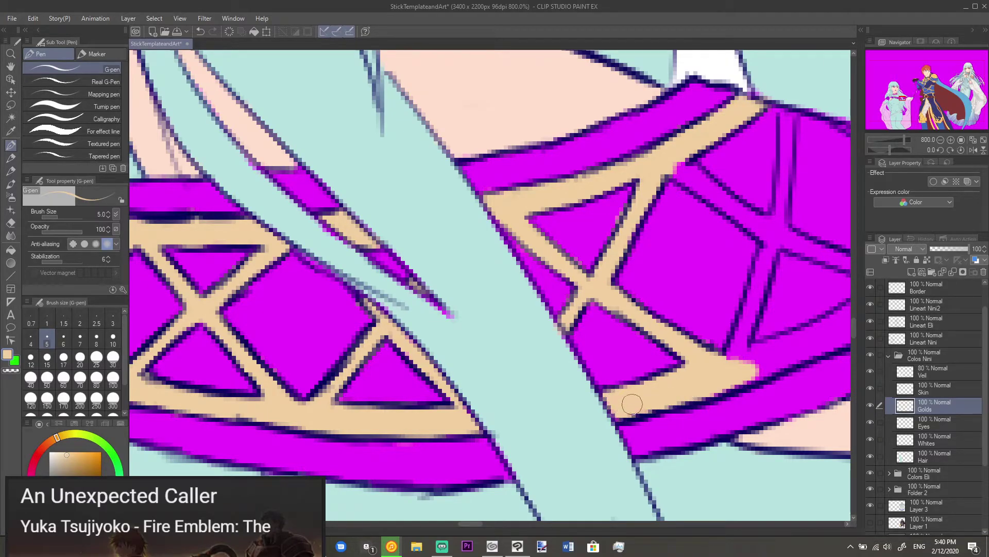
Step: Continue the gold over the shoulder band's next crossing, its vertical bar and the rims to the outer end
mouse_move(696, 394)
mouse_down()
mouse_move(770, 357)
mouse_move(702, 378)
mouse_move(673, 400)
mouse_move(711, 394)
mouse_move(741, 374)
mouse_move(613, 404)
mouse_up()
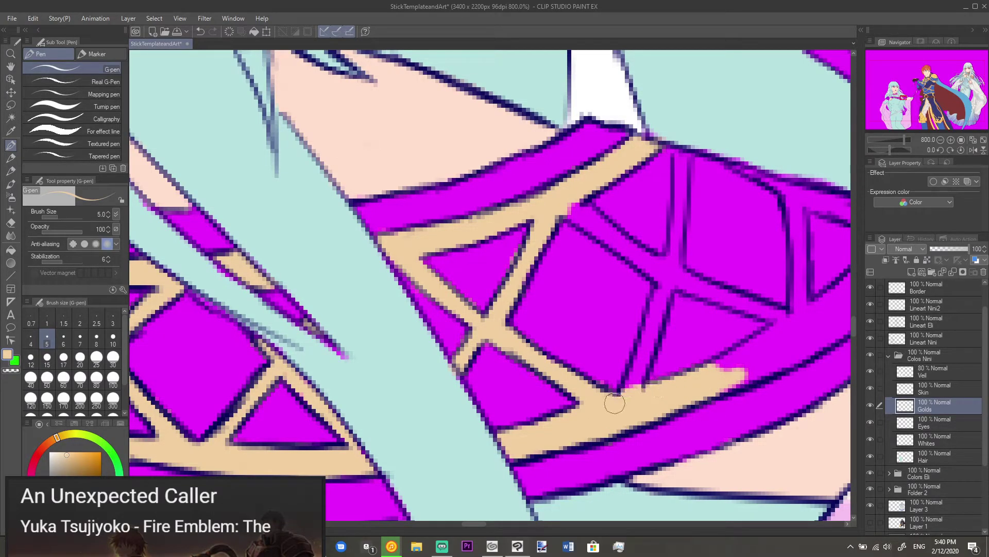
mouse_move(633, 370)
mouse_down()
mouse_move(662, 287)
mouse_move(634, 239)
mouse_move(650, 277)
mouse_move(661, 282)
mouse_move(640, 261)
mouse_move(662, 274)
mouse_move(597, 220)
mouse_move(609, 231)
mouse_move(582, 217)
mouse_up()
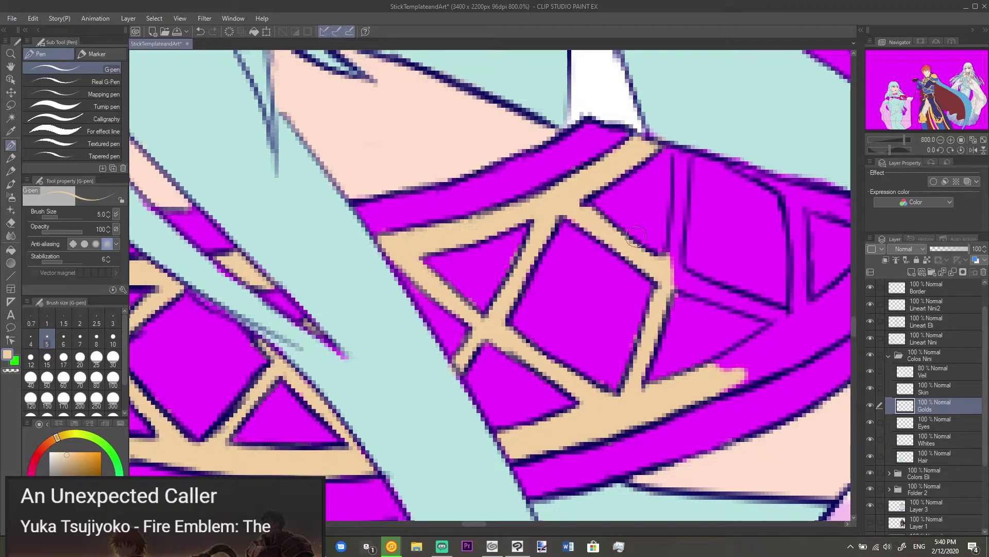
mouse_move(686, 151)
mouse_down()
mouse_move(675, 274)
mouse_move(699, 261)
mouse_move(696, 295)
mouse_move(677, 282)
mouse_move(796, 325)
mouse_move(792, 344)
mouse_move(714, 369)
mouse_move(755, 357)
mouse_move(714, 389)
mouse_move(818, 348)
mouse_move(791, 356)
mouse_move(809, 333)
mouse_move(679, 414)
mouse_move(691, 421)
mouse_move(685, 413)
mouse_move(705, 389)
mouse_move(785, 321)
mouse_move(759, 341)
mouse_move(766, 356)
mouse_move(737, 391)
mouse_move(827, 311)
mouse_move(754, 357)
mouse_up()
mouse_move(717, 375)
mouse_down()
mouse_move(770, 347)
mouse_move(734, 351)
mouse_move(727, 339)
mouse_move(692, 366)
mouse_move(704, 354)
mouse_move(697, 365)
mouse_move(673, 334)
mouse_move(699, 349)
mouse_move(553, 300)
mouse_up()
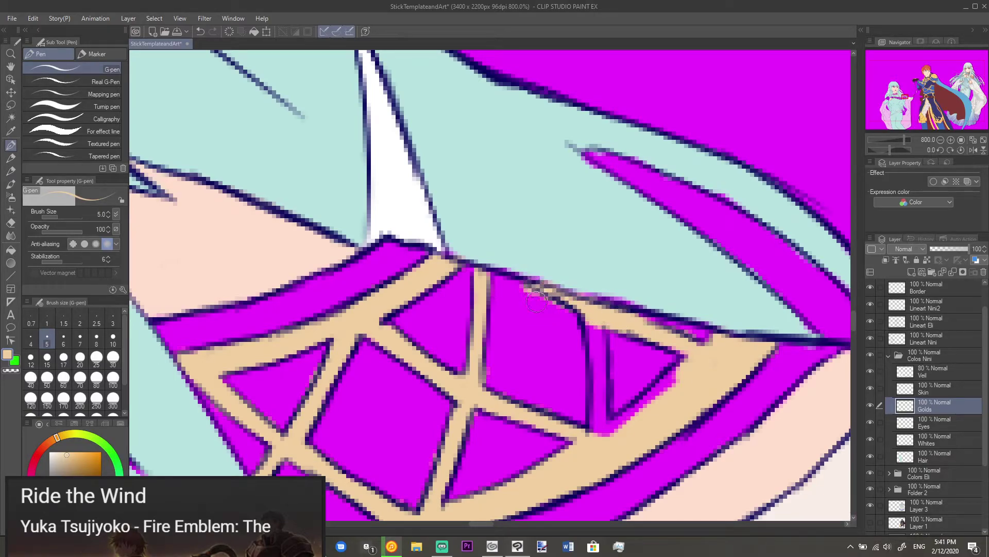
Step: Erase the gold overflow near the shoulder band's upper edge and fill the last vertical bar and triangle frame
key(e)
drag(530, 297, 538, 301)
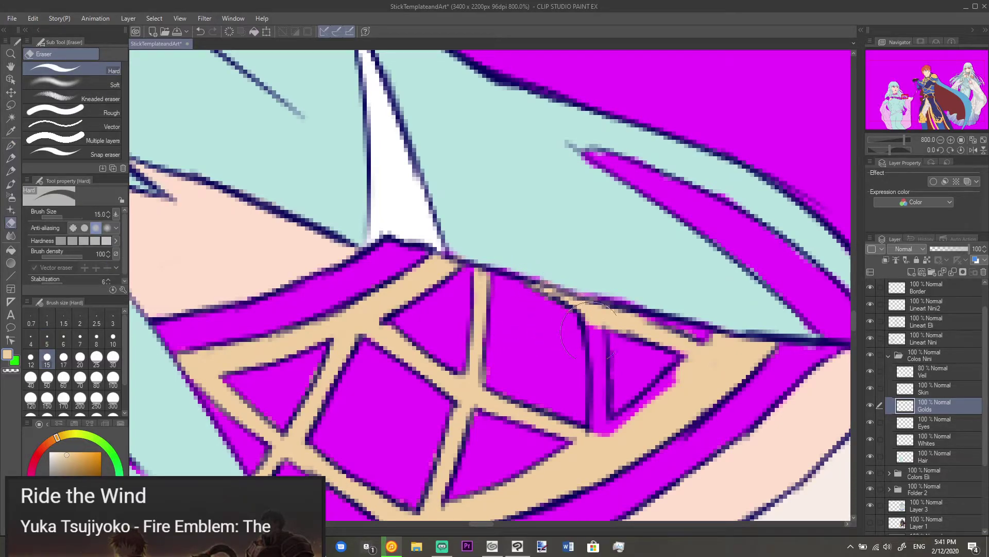
key(p)
mouse_move(601, 327)
mouse_down()
mouse_move(602, 363)
mouse_move(590, 341)
mouse_move(592, 399)
mouse_move(595, 359)
mouse_move(606, 434)
mouse_move(622, 443)
mouse_move(634, 429)
mouse_move(598, 439)
mouse_move(652, 396)
mouse_up()
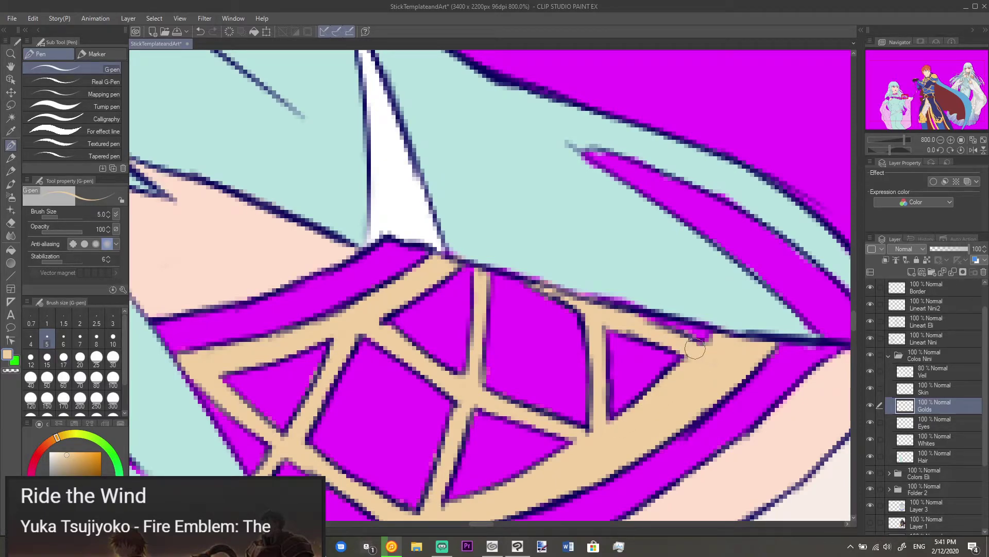
Step: Examine the reference illustration of the teal-haired girl for the colours of her sleeve and wrist ornaments
scroll(695, 348, down, 7)
drag(510, 380, 656, 354)
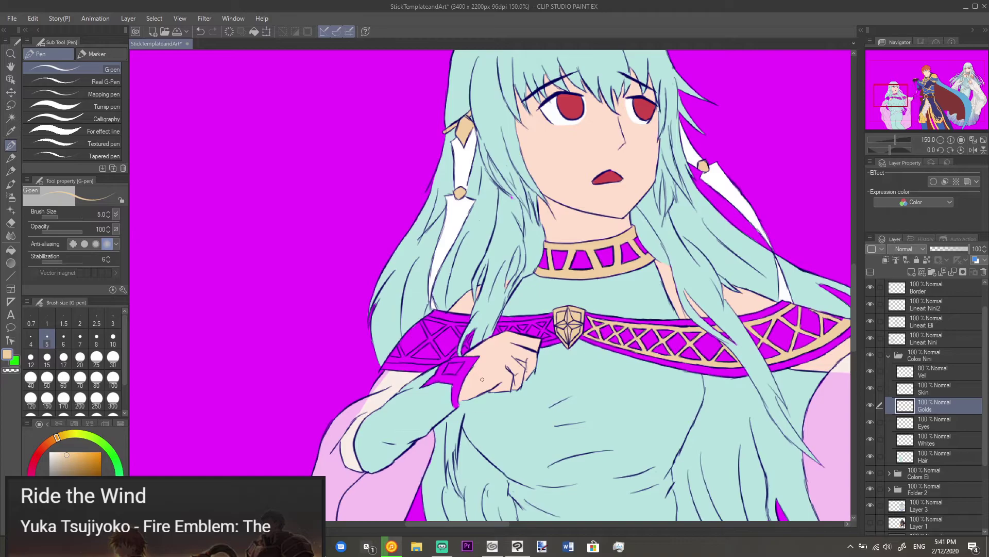
scroll(481, 378, up, 4)
scroll(505, 335, down, 7)
drag(845, 309, 564, 305)
drag(692, 266, 312, 409)
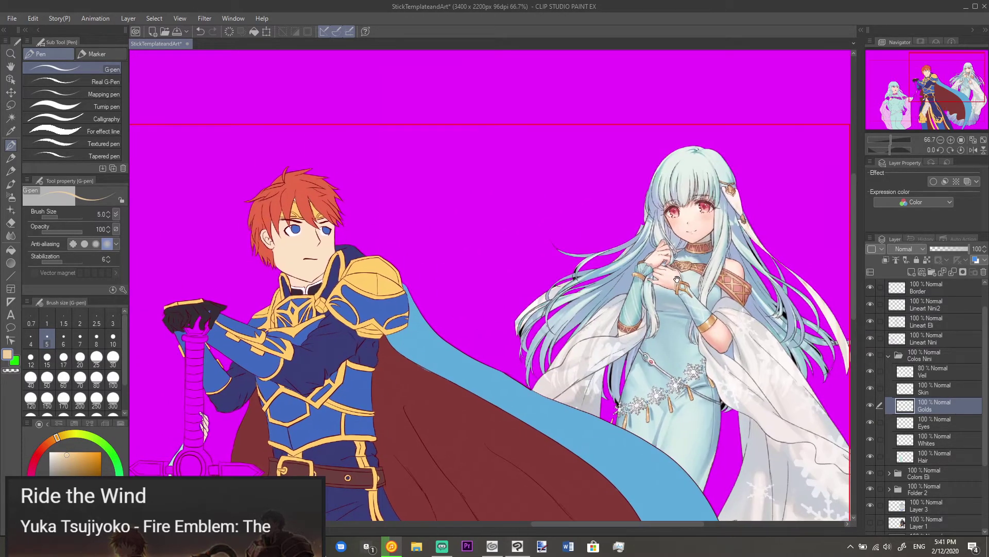
drag(427, 336, 801, 271)
drag(547, 301, 691, 145)
scroll(433, 294, up, 5)
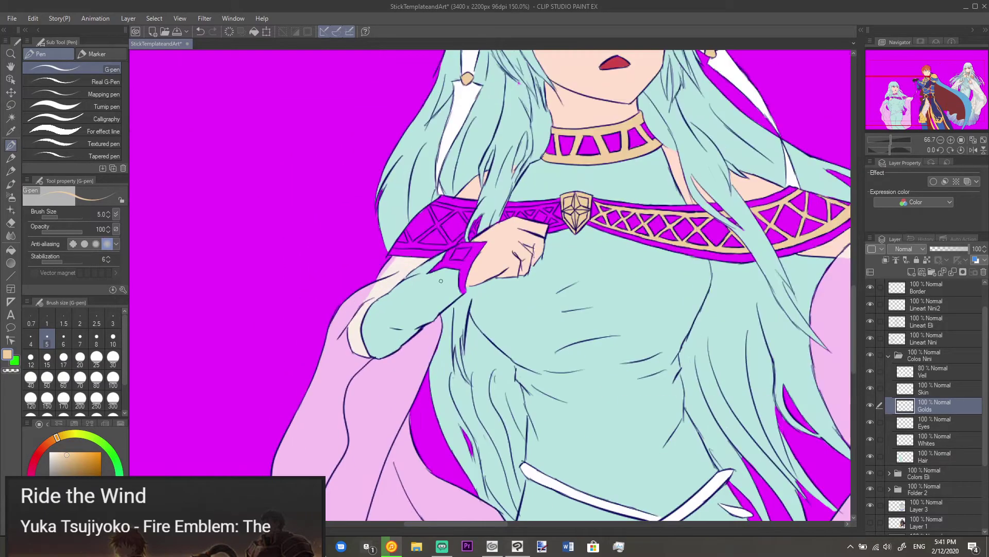
Step: Sample the sleeve's teal and fill the diamond on the wrist ornament on the Hair layer
alt+click(443, 288)
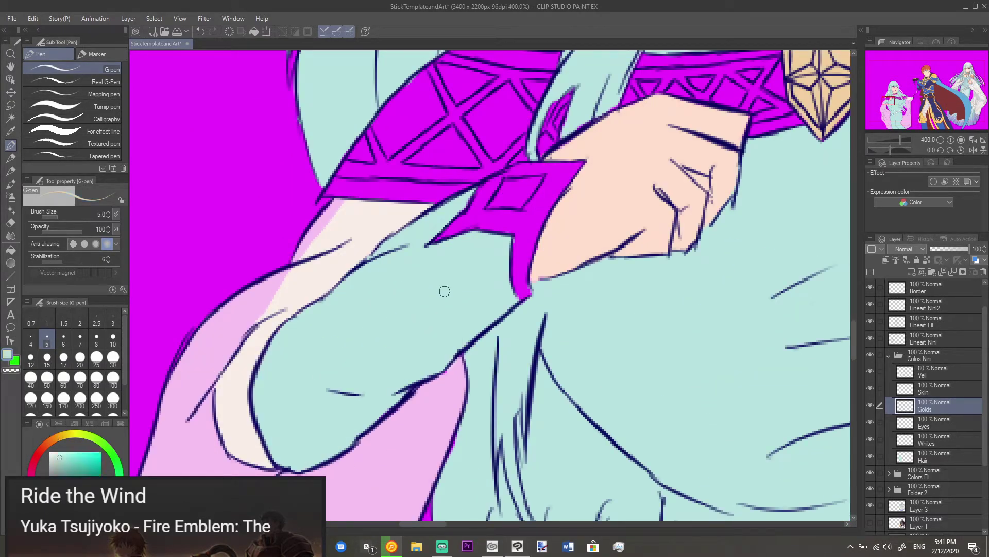
click(932, 454)
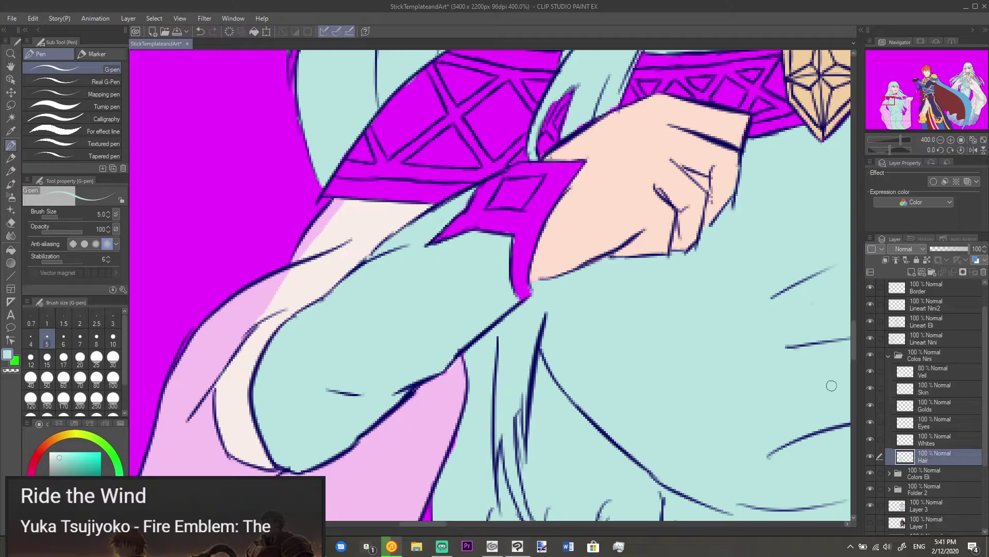
scroll(481, 208, up, 2)
drag(488, 192, 564, 425)
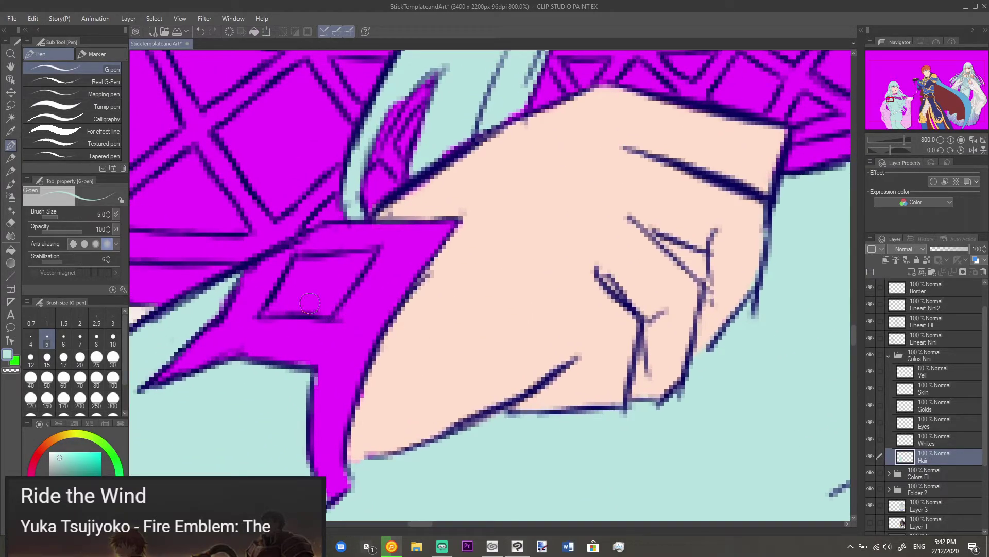
mouse_move(284, 300)
mouse_down()
mouse_move(259, 317)
mouse_move(280, 288)
mouse_move(285, 303)
mouse_move(352, 283)
mouse_move(334, 280)
mouse_move(339, 257)
mouse_move(361, 278)
mouse_up()
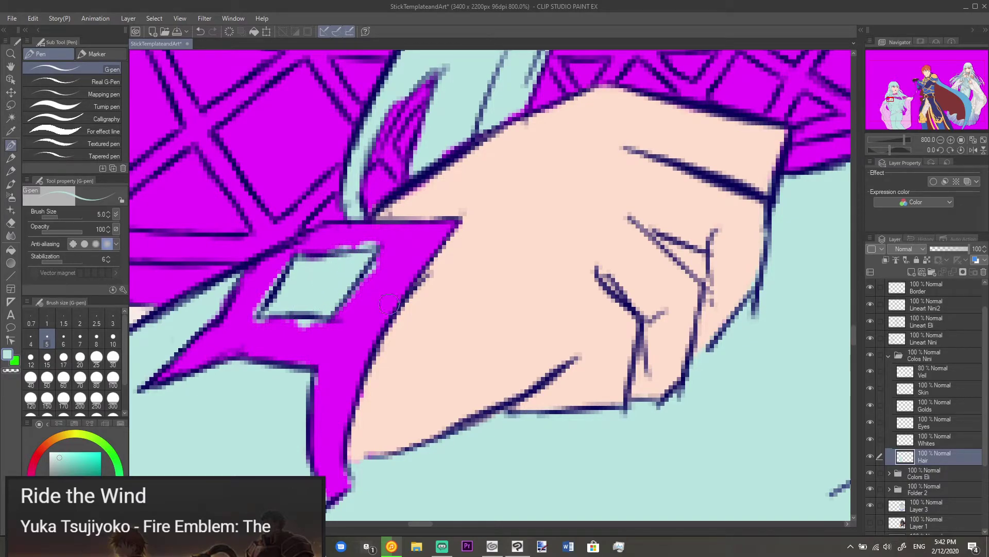
Step: Sample the brooch's gold and paint the whole wrist ornament around the diamond on the Golds layer, including its strip along the hand
click(933, 402)
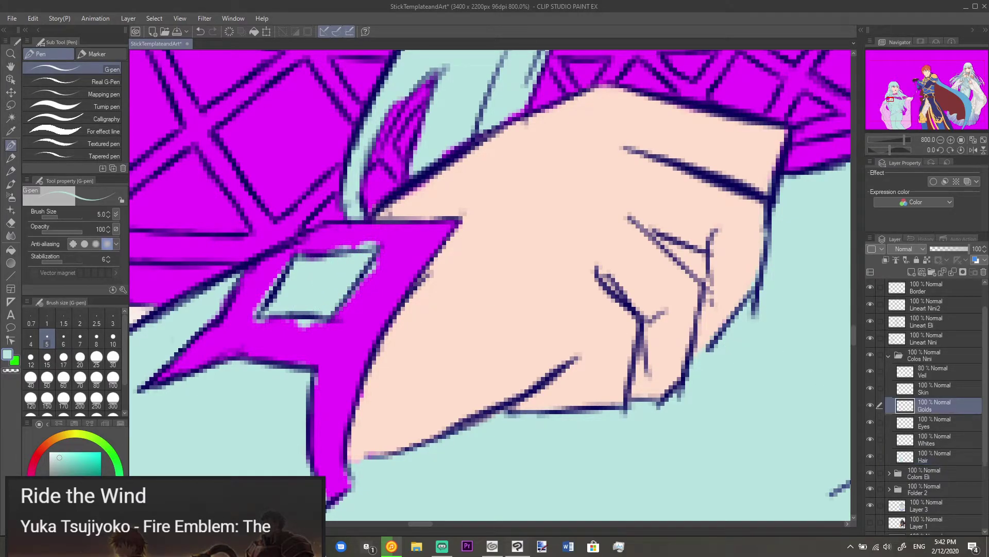
scroll(498, 218, down, 4)
alt+click(651, 155)
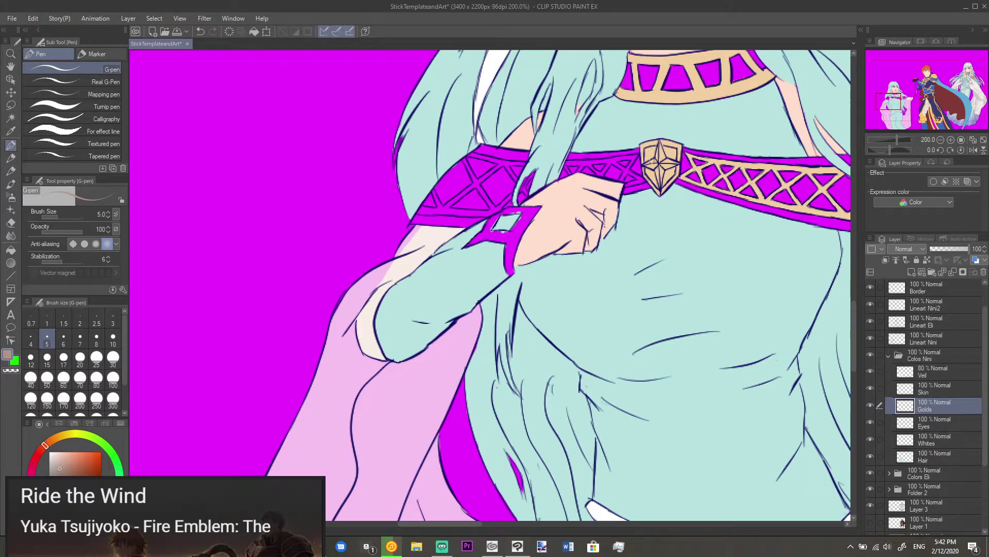
alt+click(652, 160)
scroll(644, 167, up, 4)
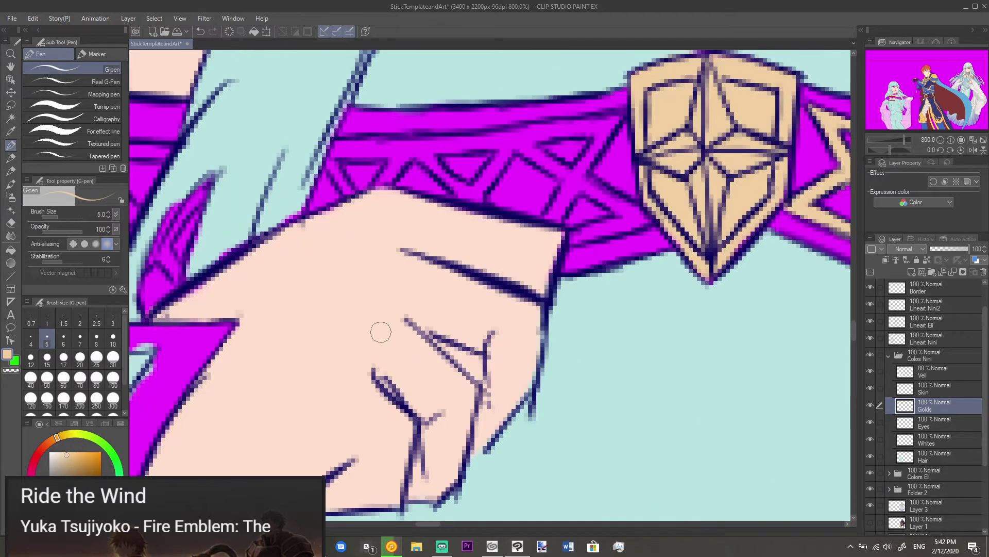
scroll(384, 328, down, 2)
mouse_move(275, 375)
mouse_down()
mouse_move(406, 321)
mouse_move(378, 335)
mouse_move(394, 347)
mouse_move(417, 304)
mouse_up()
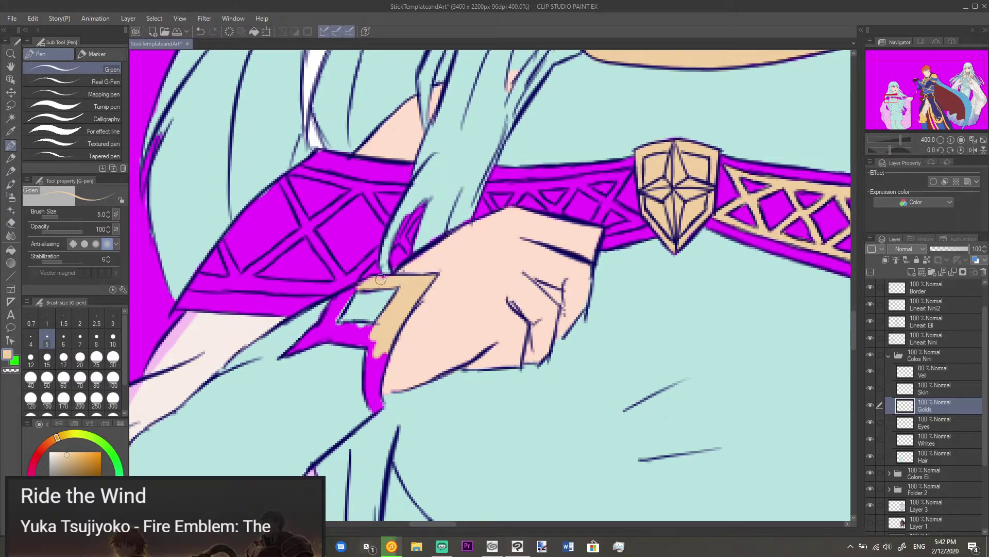
drag(367, 280, 323, 322)
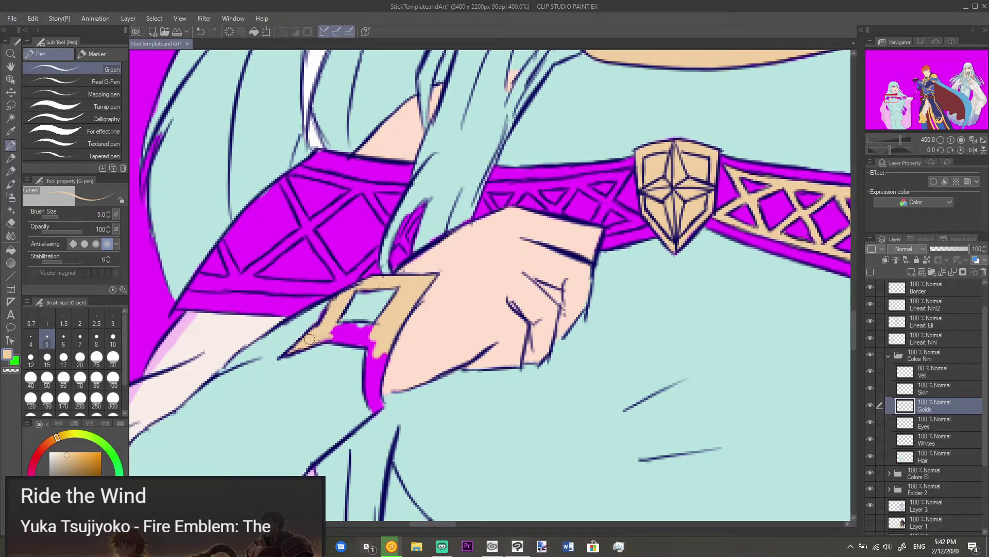
mouse_move(359, 338)
mouse_down()
mouse_move(333, 328)
mouse_move(368, 329)
mouse_up()
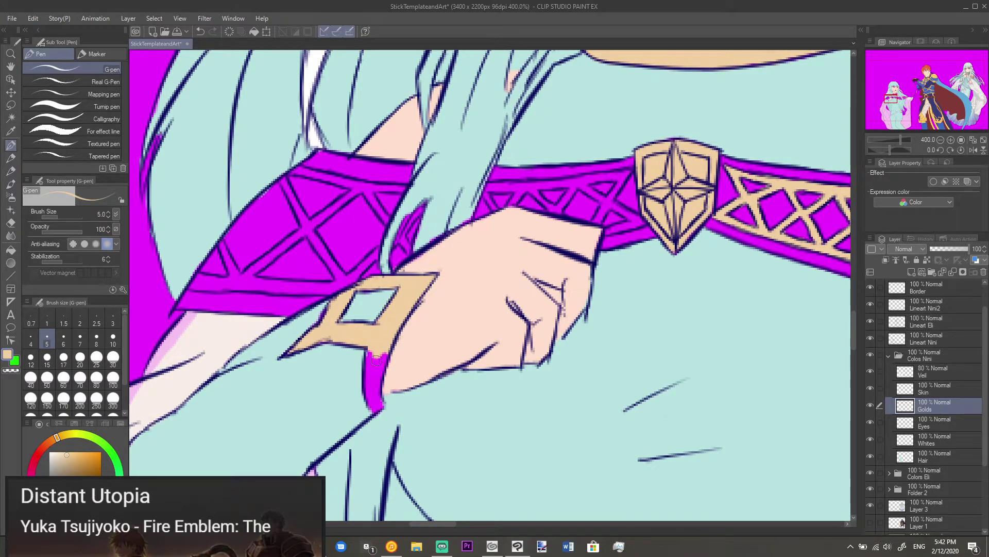
drag(373, 362, 379, 376)
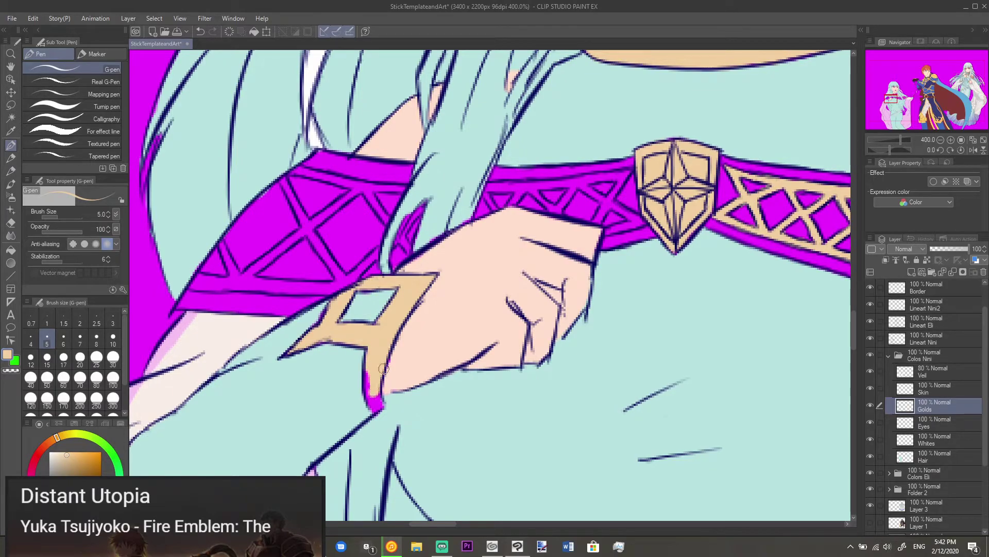
drag(370, 376, 369, 382)
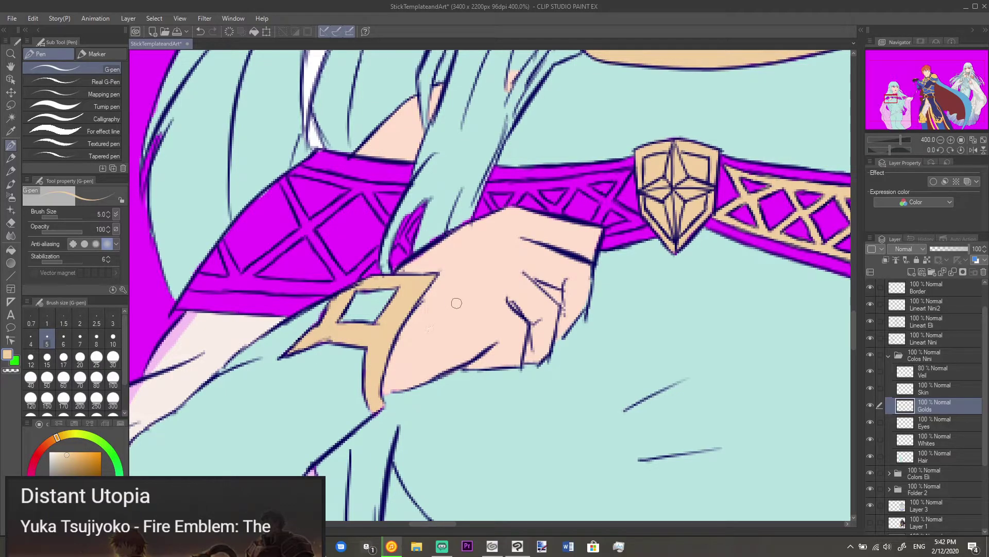
Step: Paint gold on the neckline band's lattice and upper rim between the brooch and the hair lock above the hand
scroll(456, 303, up, 3)
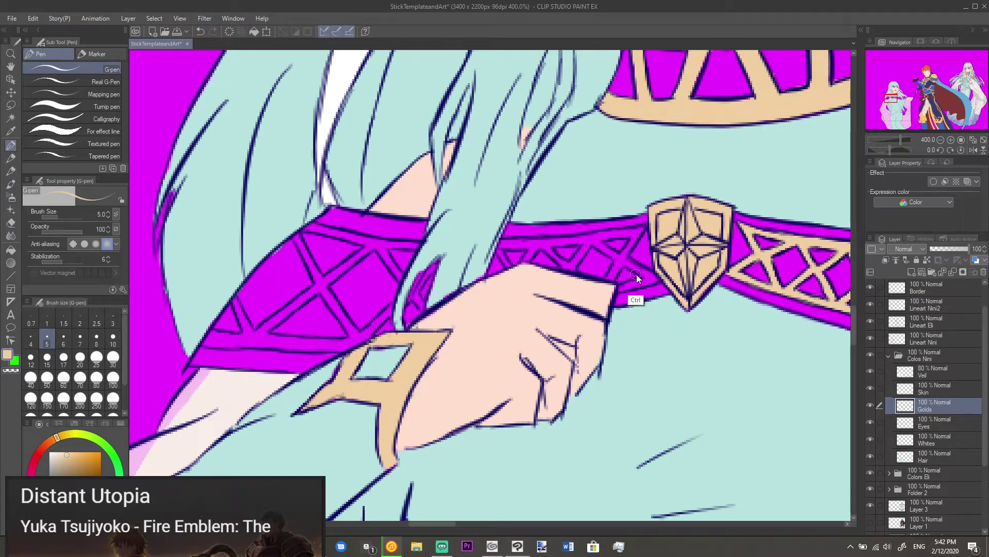
ctrl+scroll(636, 274, up, 2)
mouse_move(668, 287)
mouse_down()
mouse_move(669, 279)
mouse_move(600, 304)
mouse_move(664, 287)
mouse_move(616, 304)
mouse_move(592, 262)
mouse_move(599, 256)
mouse_move(593, 264)
mouse_move(642, 191)
mouse_move(630, 205)
mouse_move(636, 188)
mouse_move(608, 183)
mouse_move(611, 201)
mouse_move(559, 202)
mouse_move(588, 188)
mouse_move(529, 201)
mouse_move(603, 243)
mouse_move(618, 235)
mouse_move(639, 268)
mouse_move(662, 279)
mouse_move(630, 258)
mouse_up()
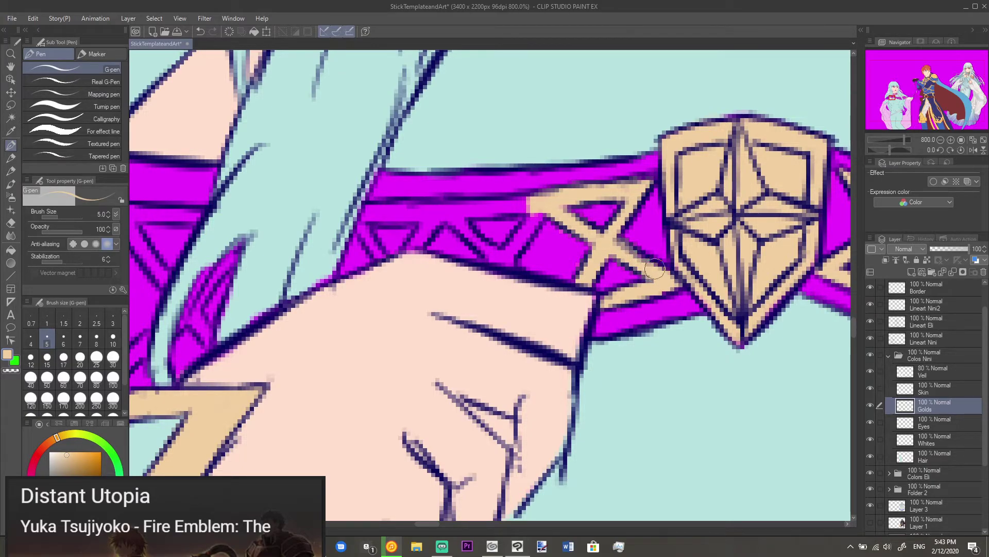
drag(545, 212, 503, 265)
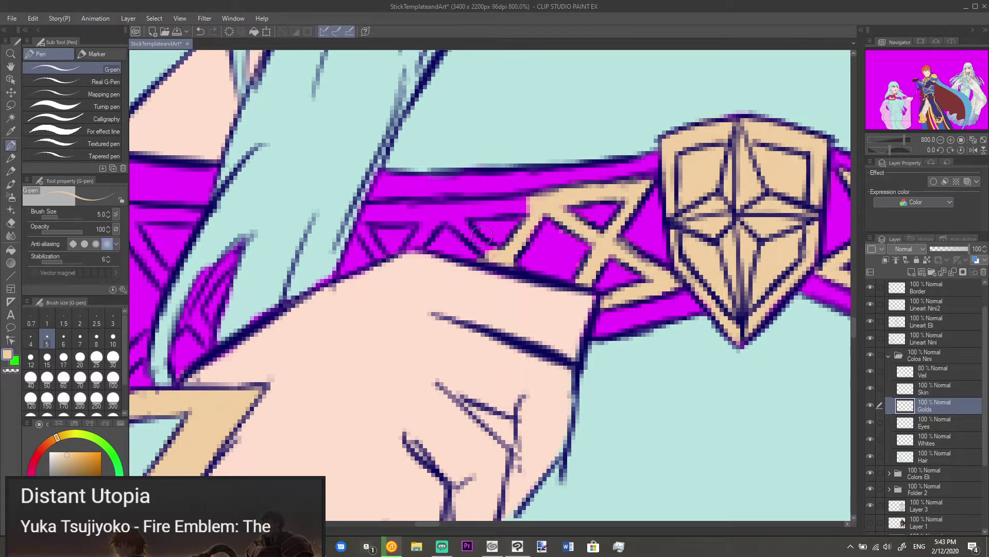
mouse_move(472, 243)
mouse_down()
mouse_move(495, 252)
mouse_move(449, 216)
mouse_move(461, 223)
mouse_move(457, 216)
mouse_move(513, 203)
mouse_move(442, 206)
mouse_move(421, 248)
mouse_move(410, 238)
mouse_move(408, 255)
mouse_move(419, 253)
mouse_move(430, 216)
mouse_move(438, 219)
mouse_move(413, 215)
mouse_move(426, 224)
mouse_move(441, 208)
mouse_move(372, 209)
mouse_move(375, 249)
mouse_up()
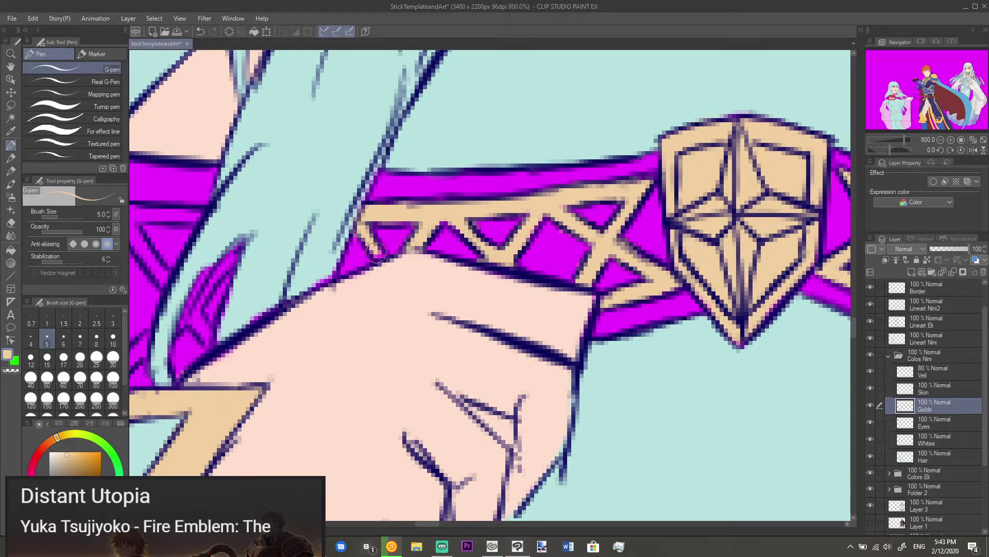
Step: Paint gold in the gap between the hair strands and on the lattice bars just beyond the lock, erasing the overflow
drag(312, 261, 498, 208)
mouse_move(410, 211)
mouse_down()
mouse_move(376, 261)
mouse_move(416, 206)
mouse_move(381, 235)
mouse_move(392, 283)
mouse_move(380, 265)
mouse_move(383, 279)
mouse_up()
mouse_move(326, 291)
mouse_down()
mouse_move(293, 326)
mouse_move(330, 281)
mouse_move(323, 295)
mouse_up()
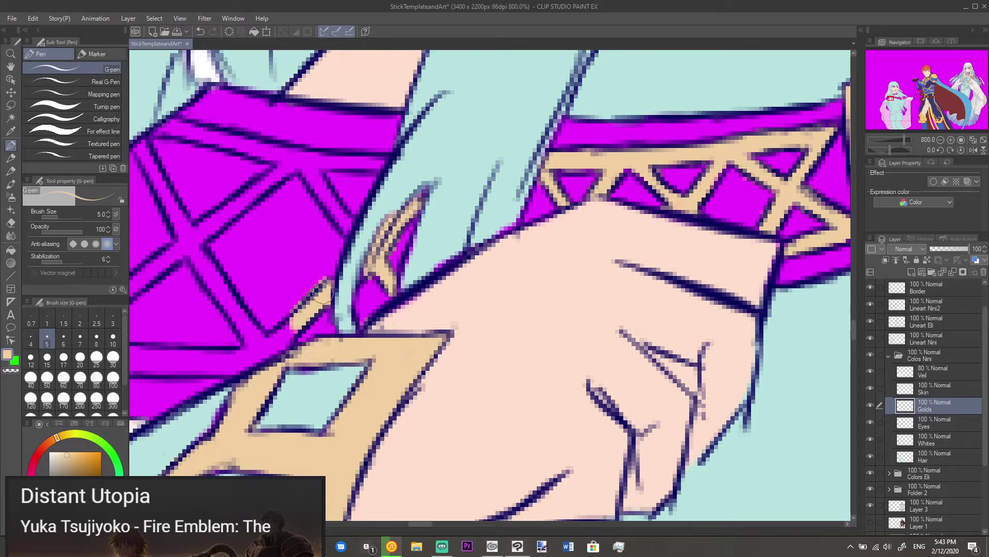
key(e)
mouse_move(300, 259)
mouse_down()
mouse_move(274, 292)
mouse_move(311, 307)
mouse_move(330, 284)
mouse_move(295, 332)
mouse_move(284, 325)
mouse_move(257, 354)
mouse_up()
key(p)
key(e)
mouse_move(297, 298)
mouse_down()
mouse_move(271, 315)
mouse_move(288, 296)
mouse_move(404, 251)
mouse_move(327, 320)
mouse_move(332, 327)
mouse_up()
key(p)
mouse_move(422, 234)
mouse_down()
mouse_move(402, 205)
mouse_move(422, 206)
mouse_move(410, 193)
mouse_move(387, 196)
mouse_move(382, 172)
mouse_move(453, 182)
mouse_up()
key(e)
key(p)
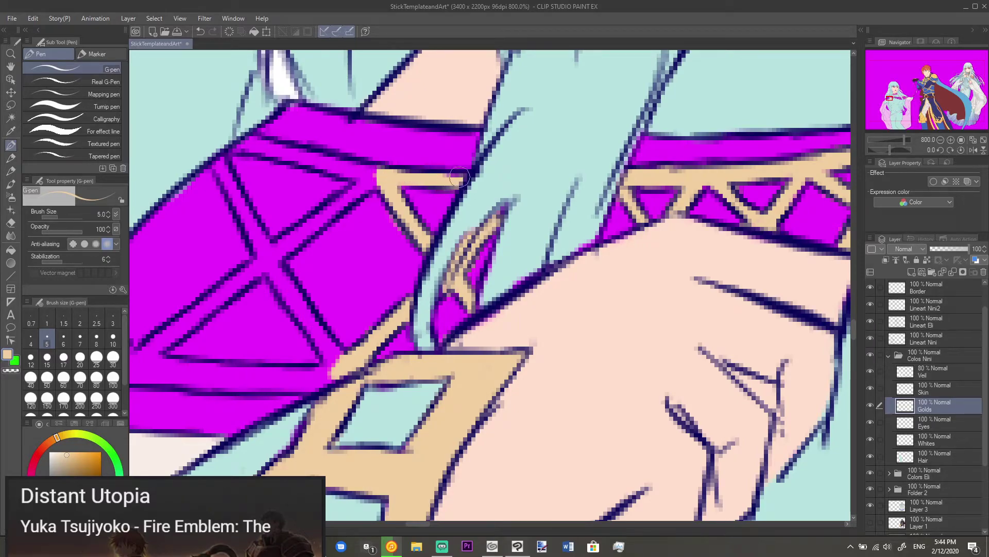
Step: Continue the gold along the band's upper rim to its outer shoulder end and clean the edge below it
drag(378, 179, 238, 148)
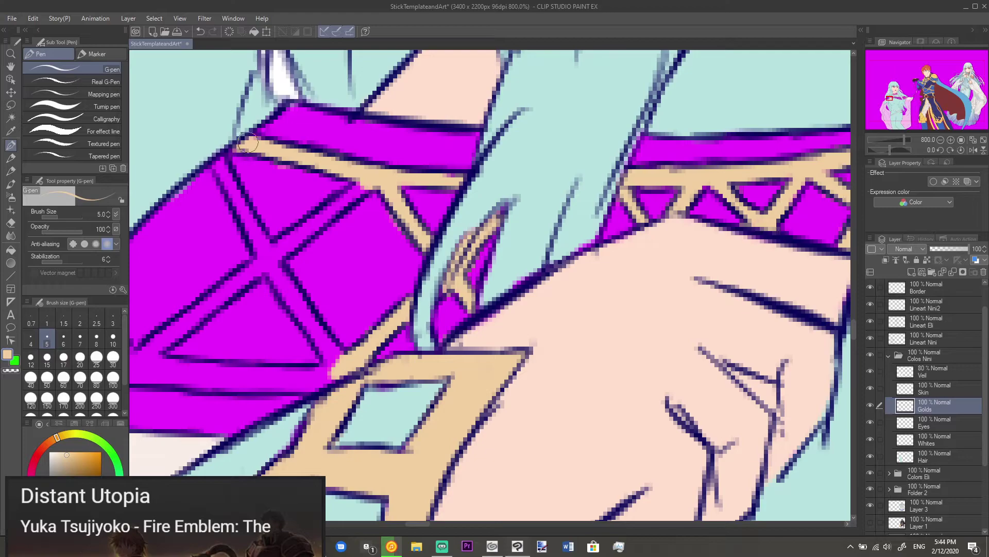
key(e)
drag(277, 192, 282, 197)
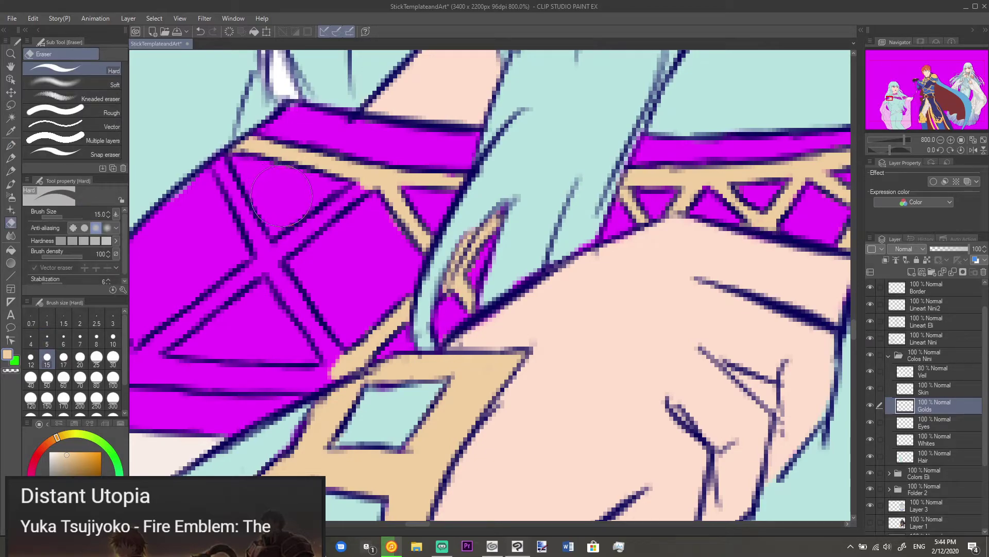
key(p)
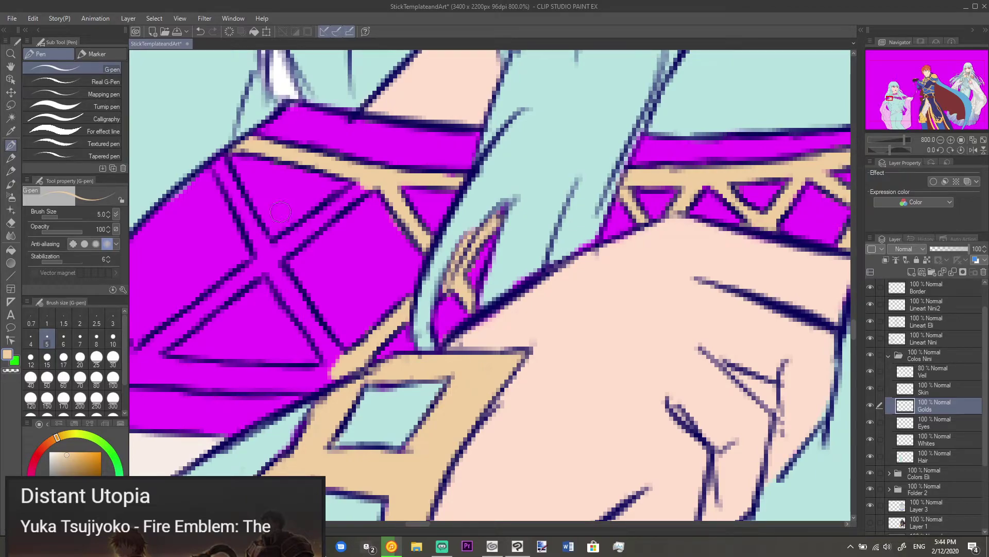
Step: Paint gold on the shoulder lattice's large crossing, the lower rim and the outermost bars, cleaning up their edges
mouse_move(218, 156)
mouse_down()
mouse_move(254, 242)
mouse_move(236, 196)
mouse_move(278, 271)
mouse_up()
mouse_move(301, 227)
mouse_down()
mouse_move(281, 251)
mouse_move(356, 189)
mouse_up()
mouse_move(276, 278)
mouse_down()
mouse_move(332, 356)
mouse_move(322, 381)
mouse_move(305, 380)
mouse_move(324, 372)
mouse_move(276, 382)
mouse_move(300, 378)
mouse_move(278, 382)
mouse_move(274, 373)
mouse_move(497, 347)
mouse_up()
mouse_move(441, 361)
mouse_down()
mouse_move(335, 347)
mouse_move(384, 357)
mouse_move(216, 355)
mouse_move(229, 337)
mouse_move(315, 340)
mouse_move(305, 343)
mouse_move(305, 323)
mouse_move(278, 269)
mouse_up()
key(e)
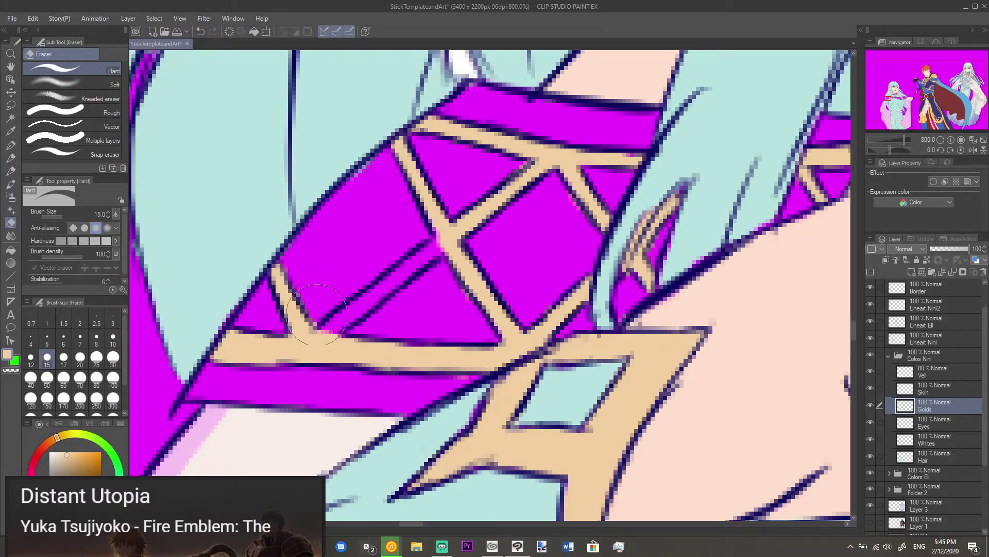
key(p)
mouse_move(358, 304)
mouse_down()
mouse_move(330, 326)
mouse_move(440, 238)
mouse_up()
Step: Sample the dusty pink for the neckline band from the reference artwork and return to the teal-haired girl
scroll(431, 251, down, 10)
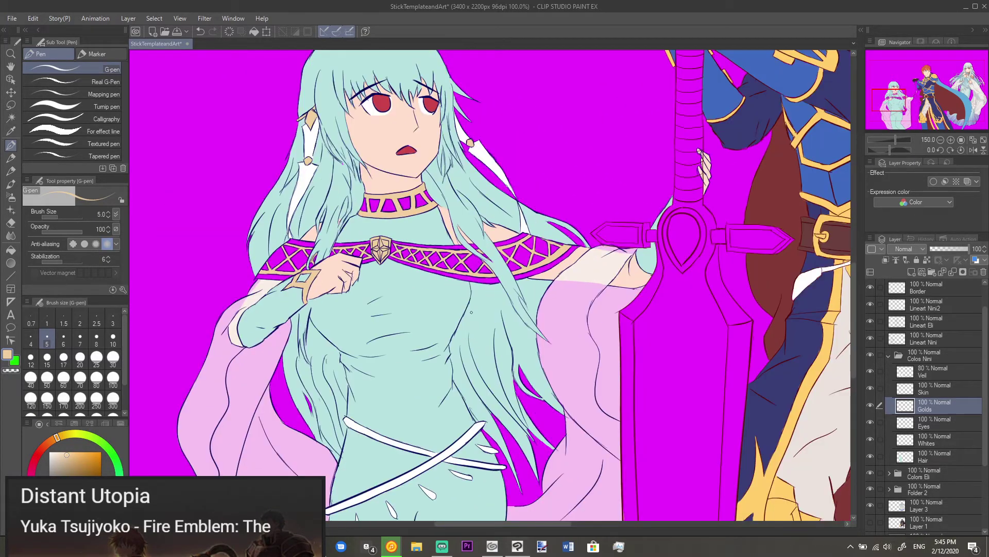
scroll(472, 312, down, 1)
drag(488, 348, 447, 353)
drag(589, 254, 336, 354)
mouse_move(721, 180)
mouse_down()
mouse_move(472, 289)
mouse_move(518, 291)
mouse_move(825, 157)
mouse_up()
scroll(626, 306, up, 2)
alt+click(623, 309)
drag(378, 296, 729, 178)
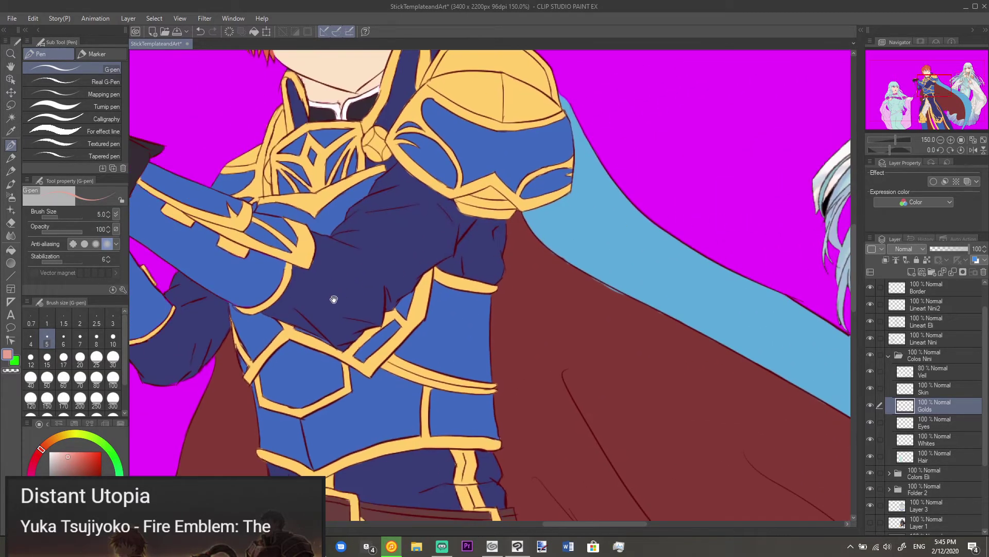
drag(334, 300, 696, 196)
drag(420, 342, 623, 228)
key(ctrl+minus)
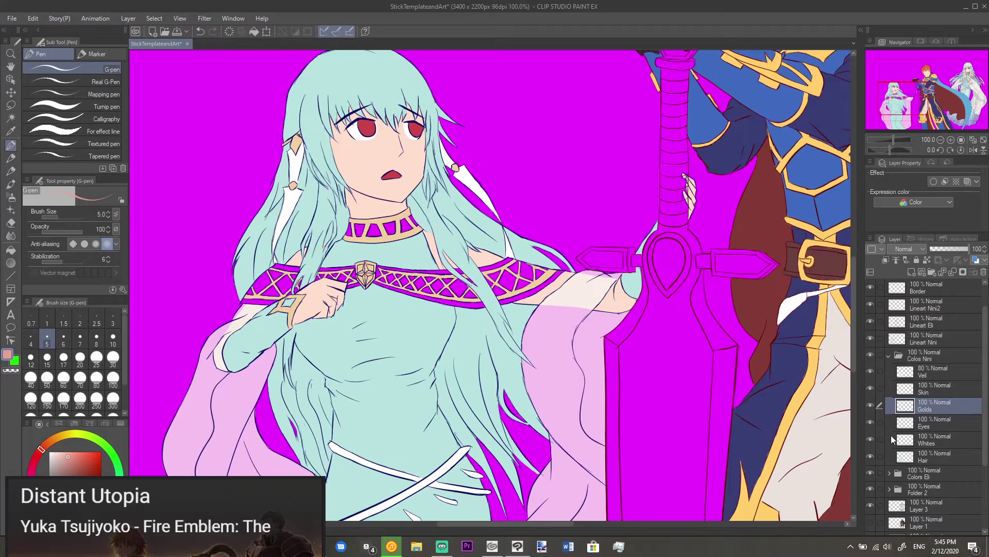
Step: Add a layer named Brown directly below the Hair layer in the teal-haired girl's colour folder
click(927, 453)
click(911, 272)
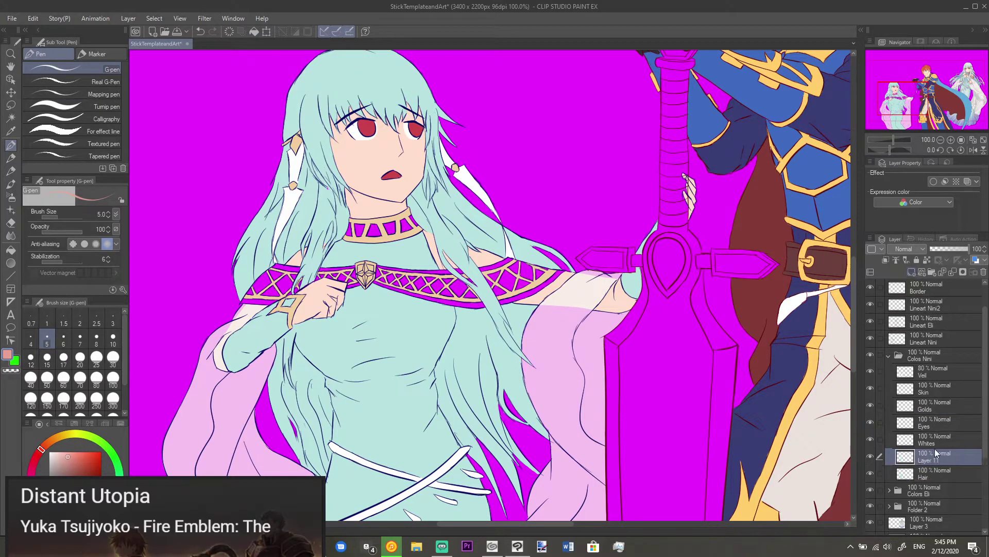
drag(935, 454, 934, 475)
double_click(933, 475)
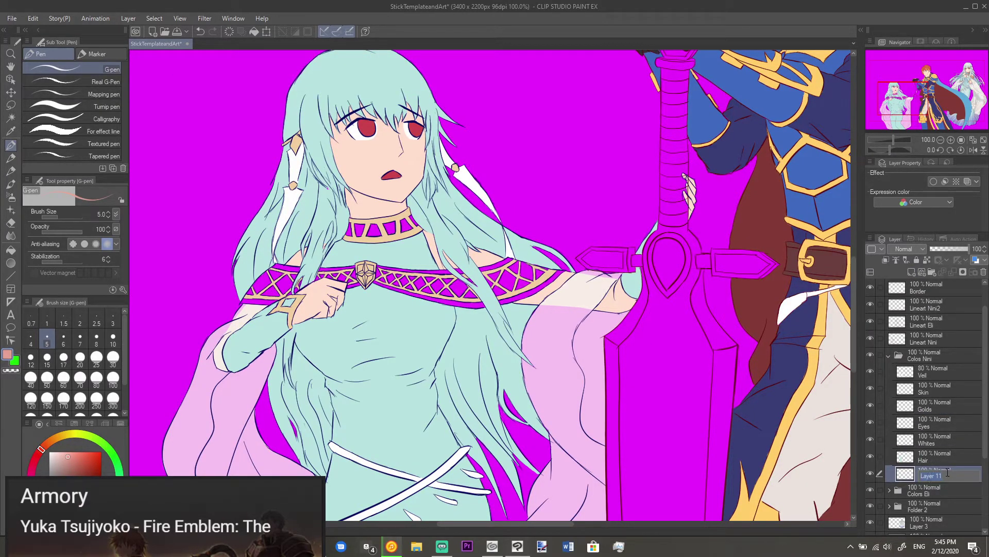
key(shift)
key(Return)
Step: With brush size 30, paint dusty pink behind the gold lattice of the collar and the entire neckline band
click(113, 357)
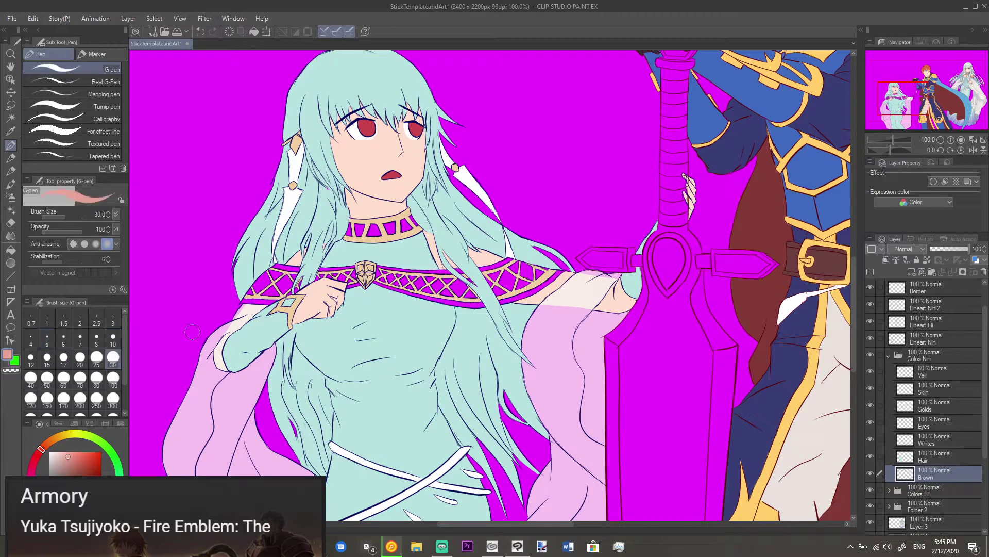
mouse_move(352, 227)
mouse_down()
mouse_move(368, 241)
mouse_move(415, 227)
mouse_up()
mouse_move(418, 262)
mouse_down()
mouse_move(430, 314)
mouse_move(493, 266)
mouse_move(465, 317)
mouse_move(516, 256)
mouse_move(476, 274)
mouse_move(494, 305)
mouse_move(553, 280)
mouse_up()
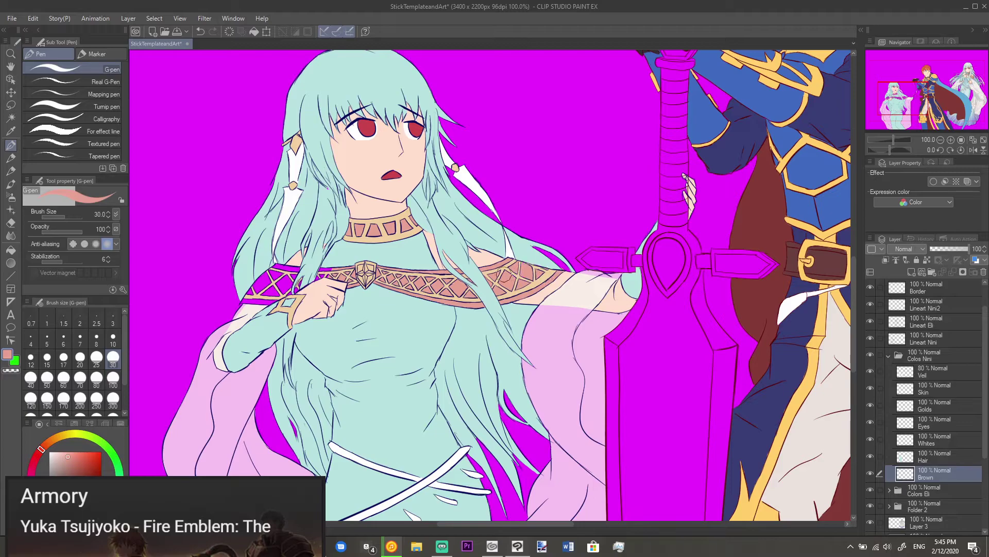
mouse_move(281, 282)
mouse_down()
mouse_move(254, 297)
mouse_move(287, 272)
mouse_up()
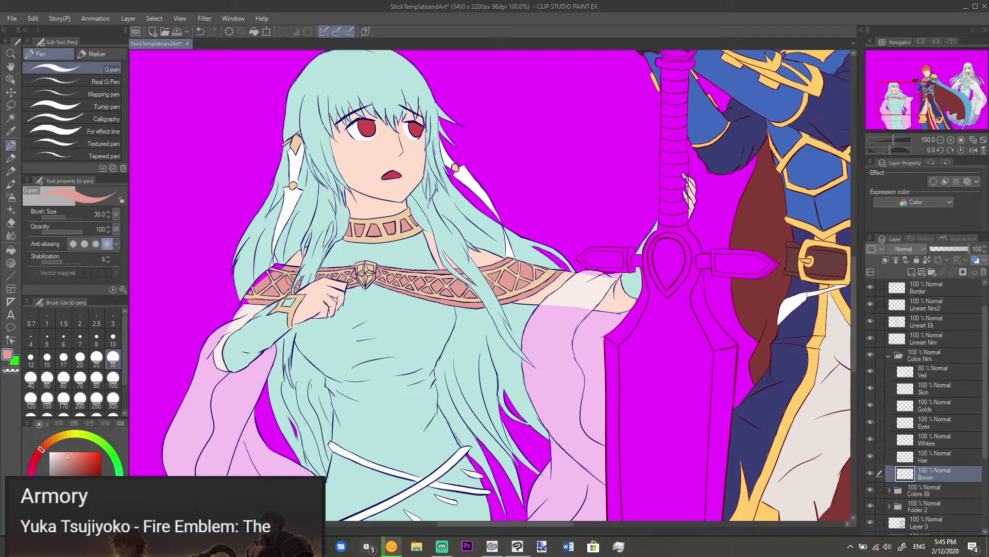
scroll(285, 265, up, 2)
mouse_move(277, 291)
mouse_down()
mouse_move(246, 307)
mouse_move(238, 301)
mouse_move(236, 312)
mouse_move(233, 302)
mouse_move(202, 333)
mouse_up()
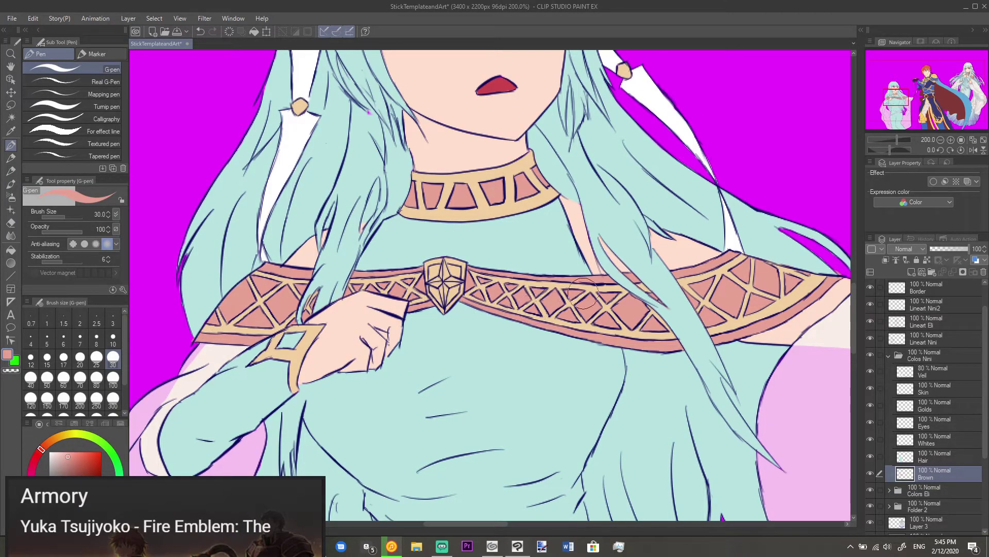
drag(612, 282, 463, 282)
Step: Erase the dusty pink overflow in the hair gap beside the neckline band's outer end
scroll(679, 230, up, 2)
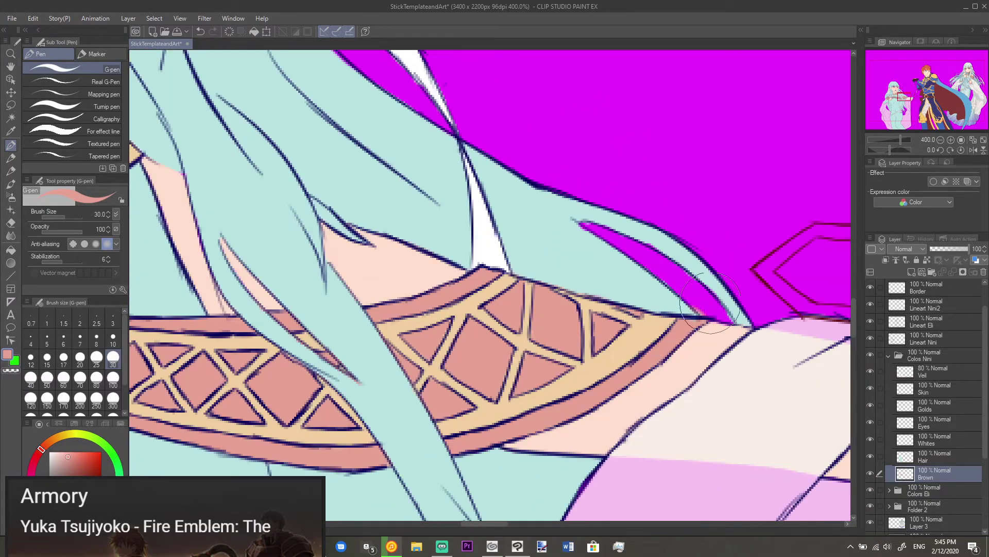
key(e)
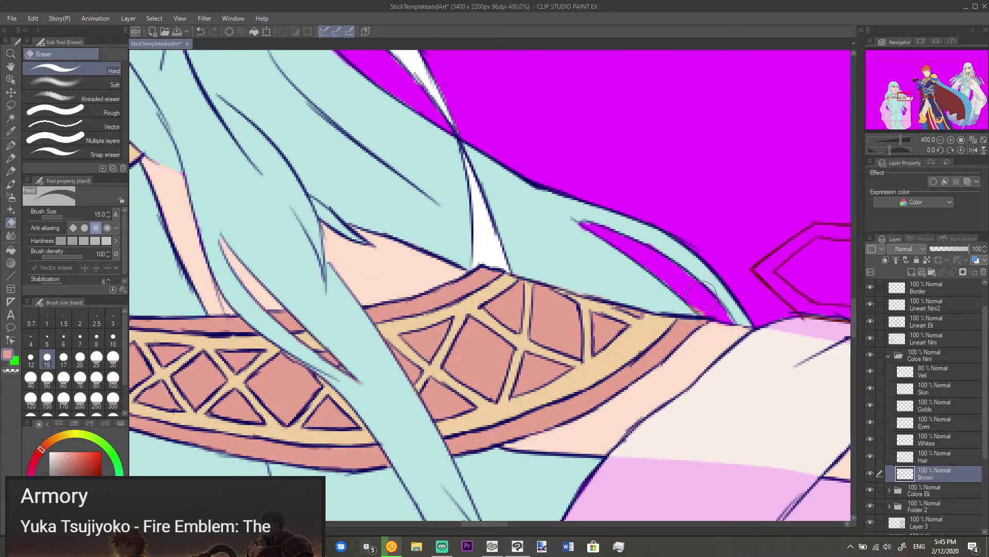
key(p)
scroll(693, 294, down, 2)
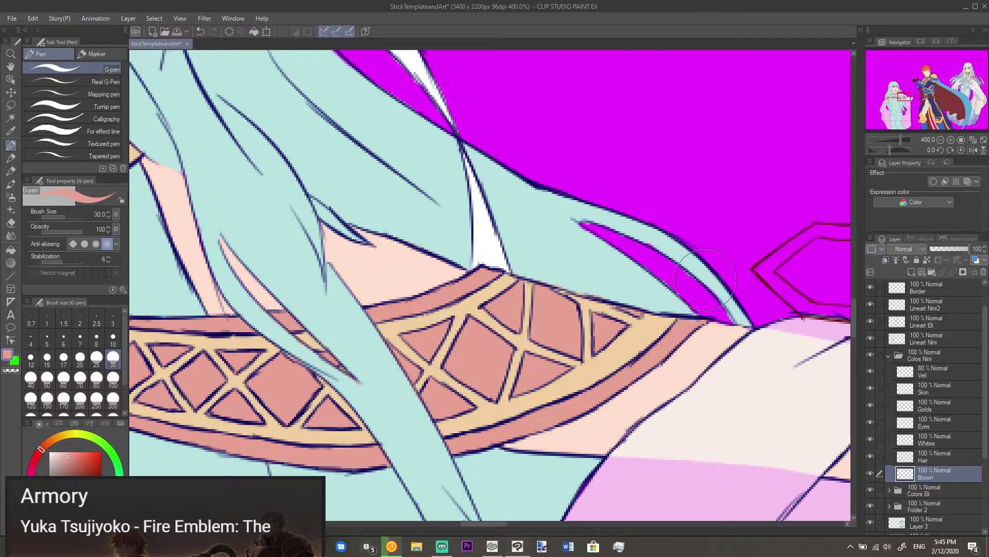
scroll(701, 289, down, 1)
scroll(703, 282, down, 2)
drag(703, 296, 539, 211)
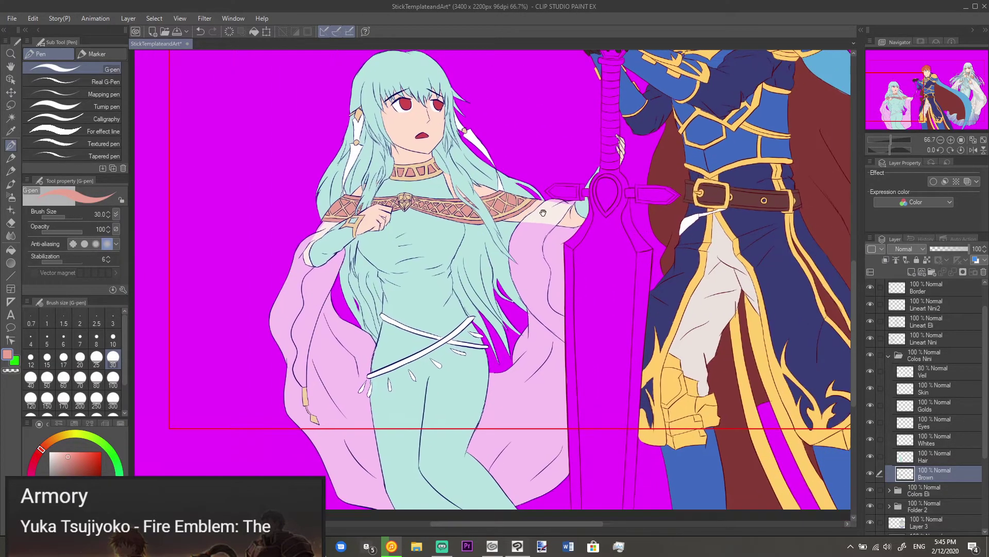
Step: Hide the Layer 3 reference artwork and briefly show Folder 1 to preview the sunset background behind both characters
scroll(554, 220, down, 1)
drag(685, 288, 498, 382)
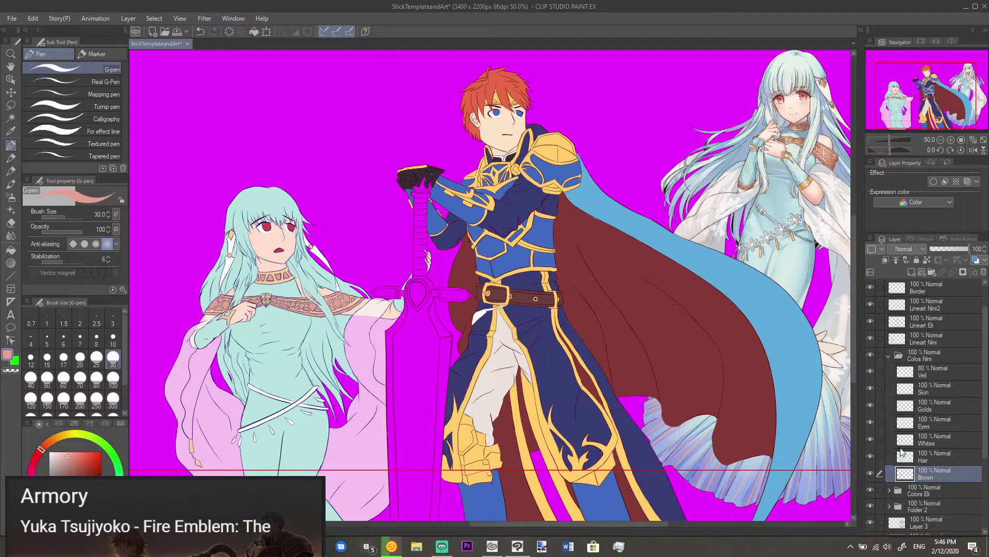
scroll(964, 428, down, 3)
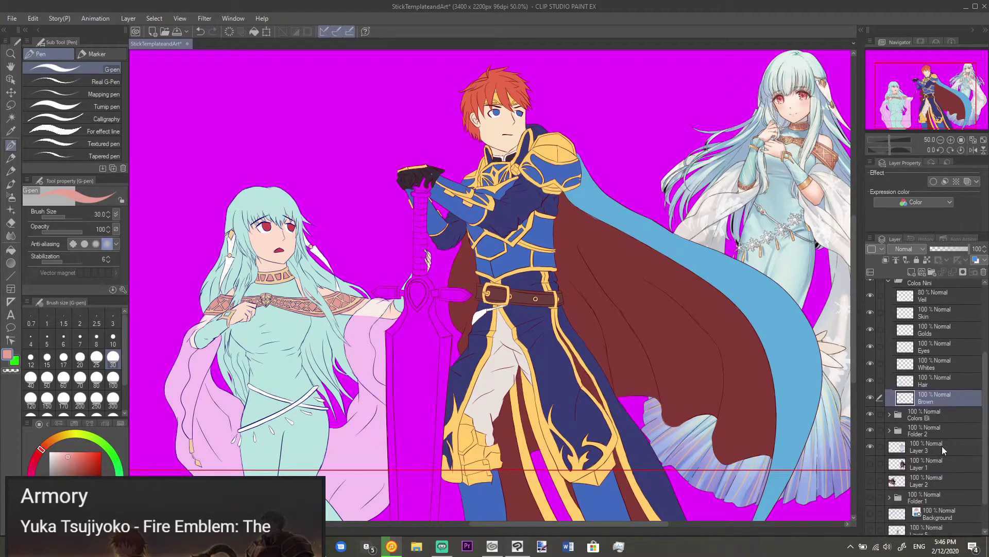
click(873, 445)
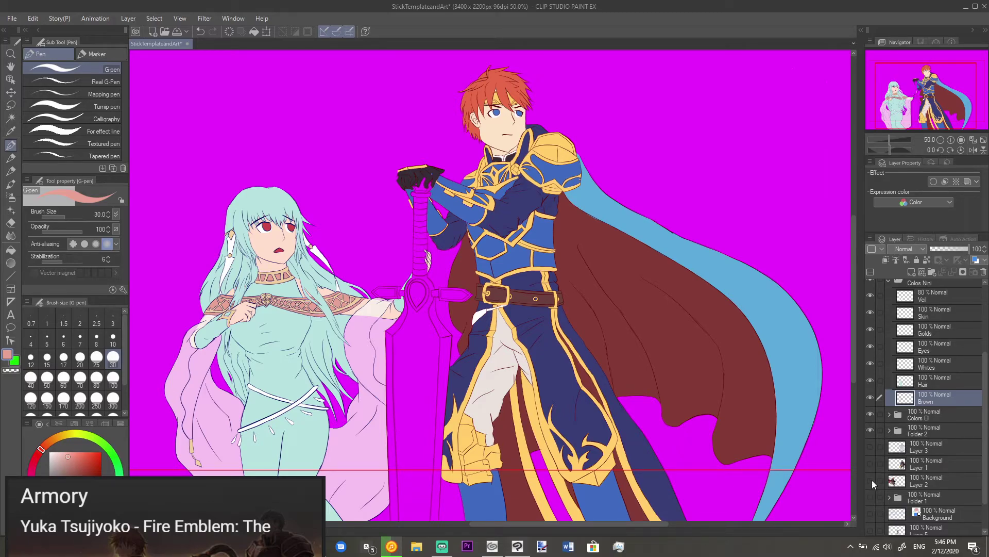
click(869, 495)
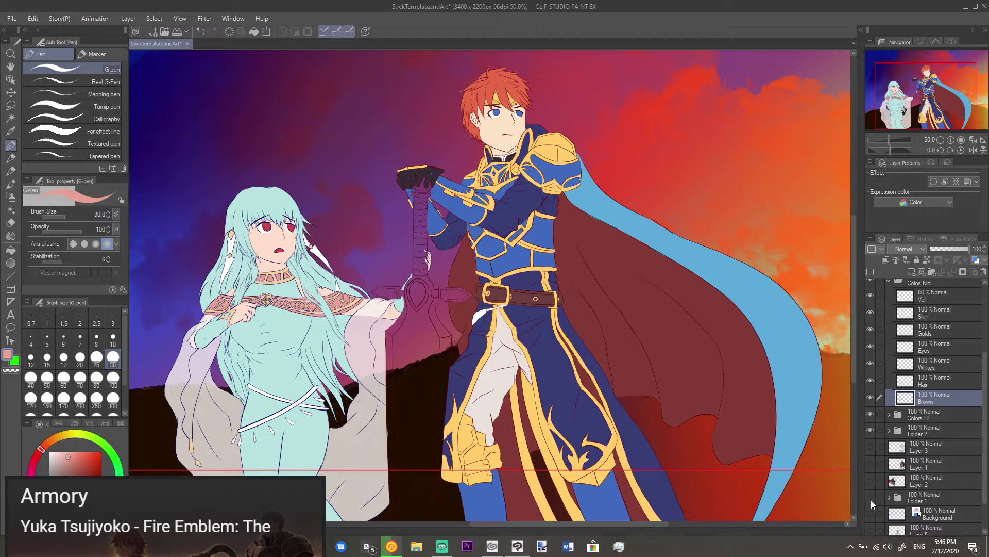
click(871, 498)
click(933, 434)
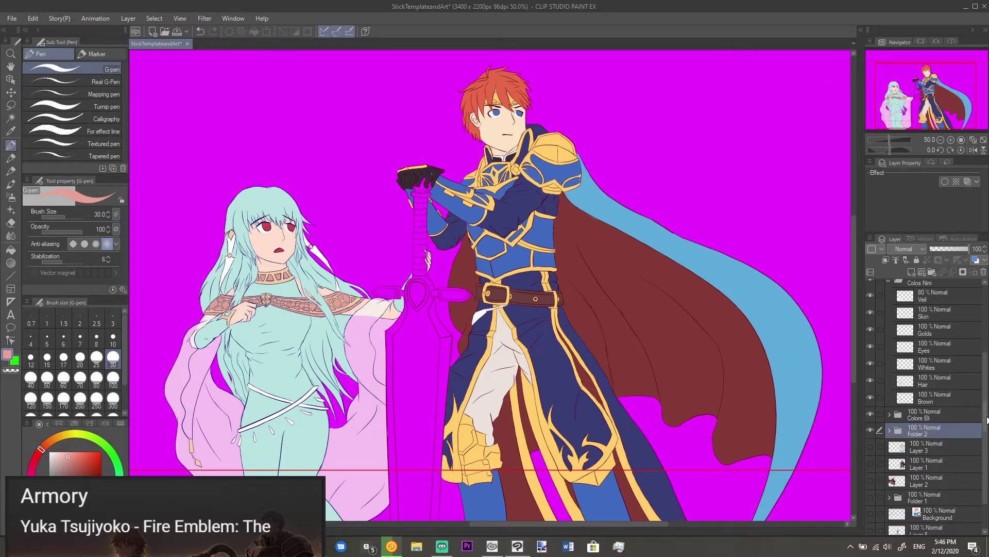
drag(986, 418, 988, 350)
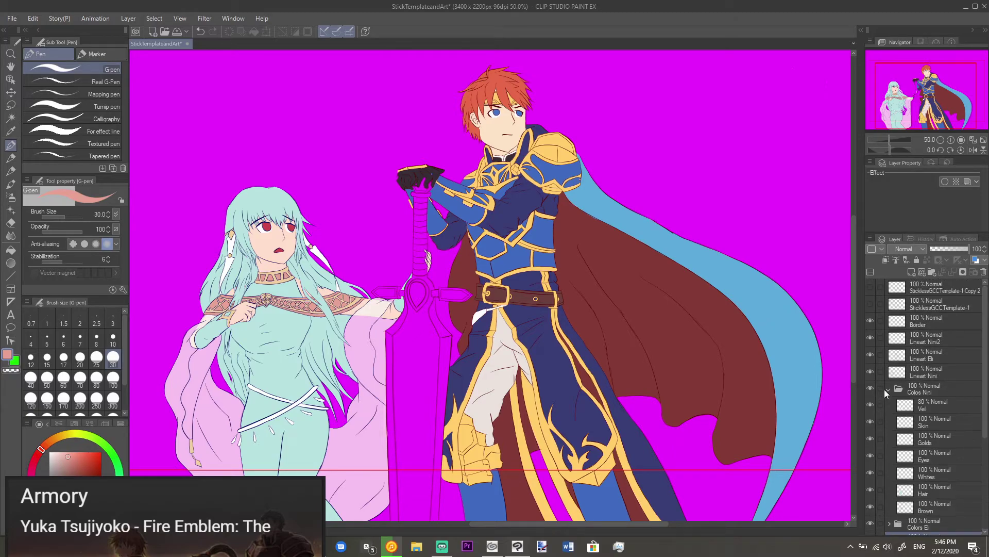
click(889, 388)
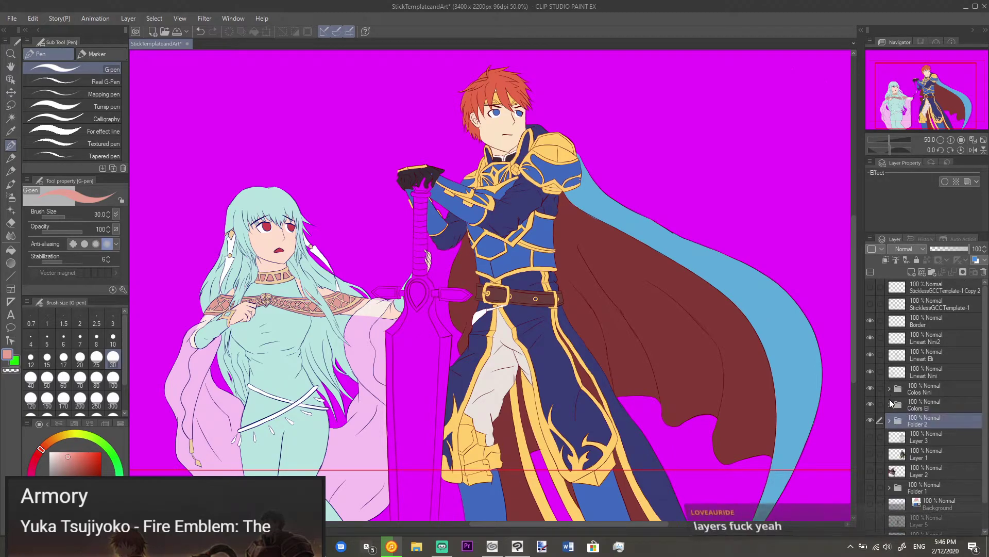
click(914, 405)
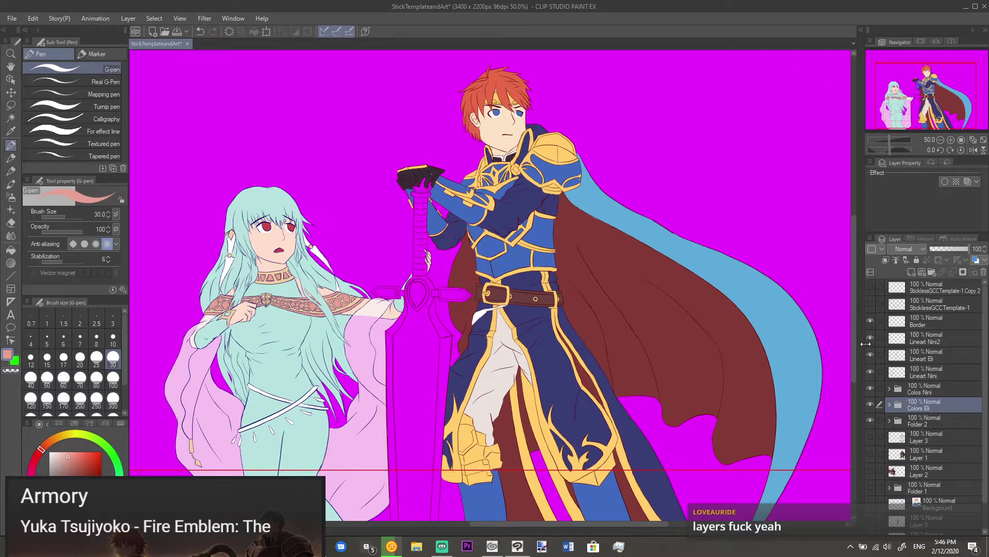
click(922, 389)
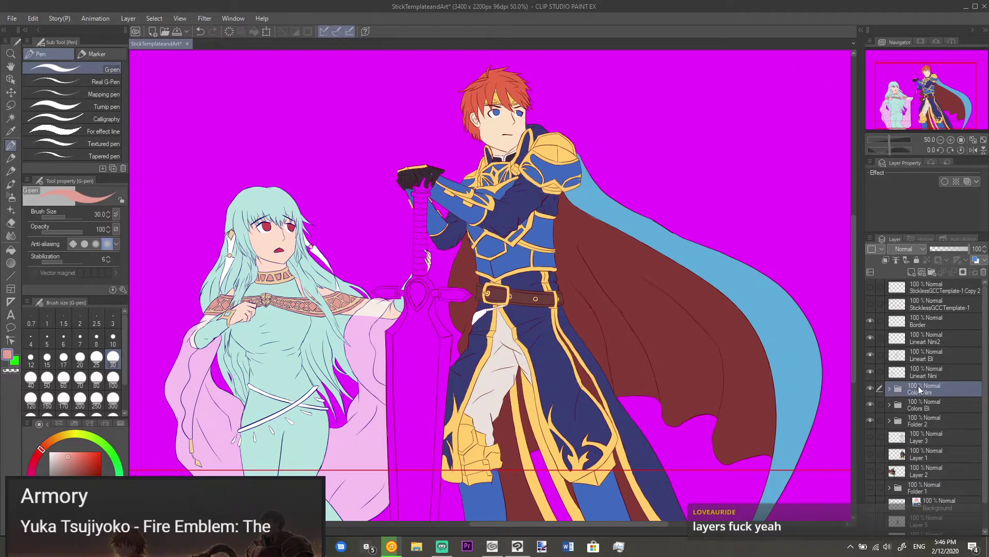
click(889, 391)
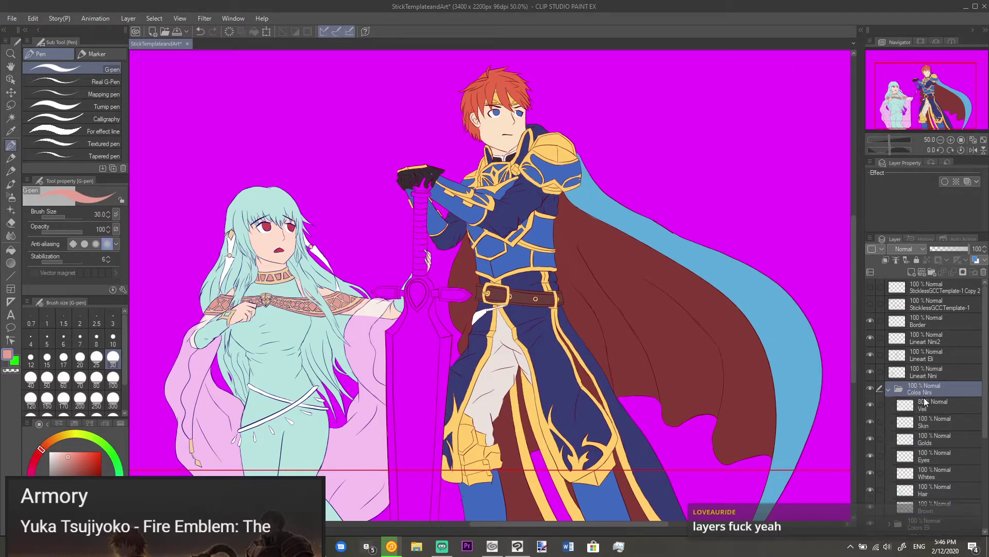
Step: Lasso the girl's fingers beside the sword grip and cut their skin fill out of the Skin layer
click(930, 424)
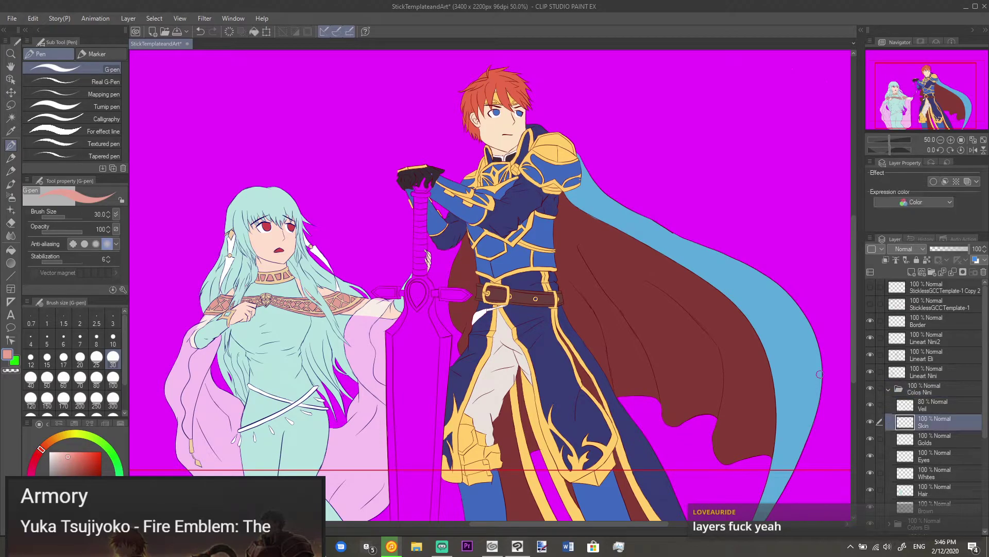
click(11, 105)
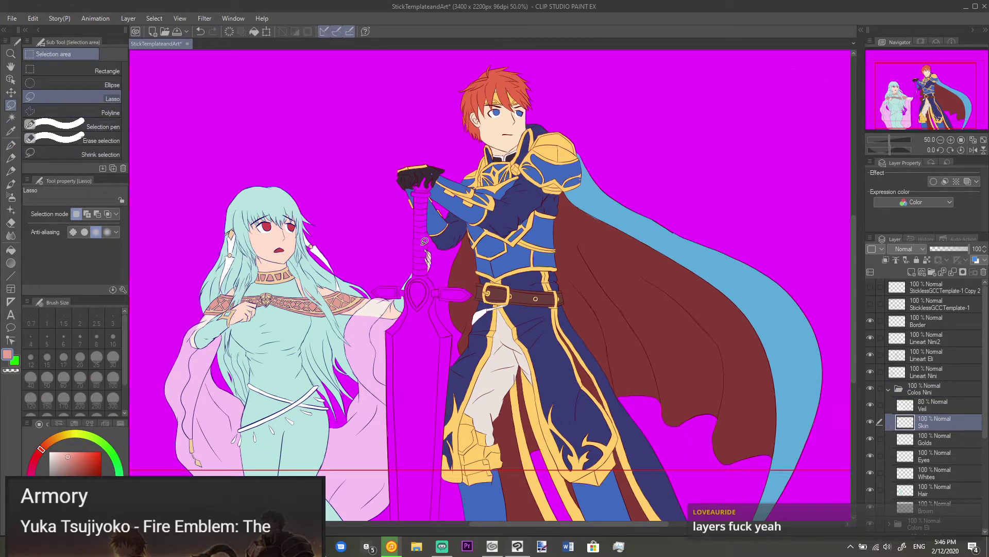
drag(429, 231, 443, 259)
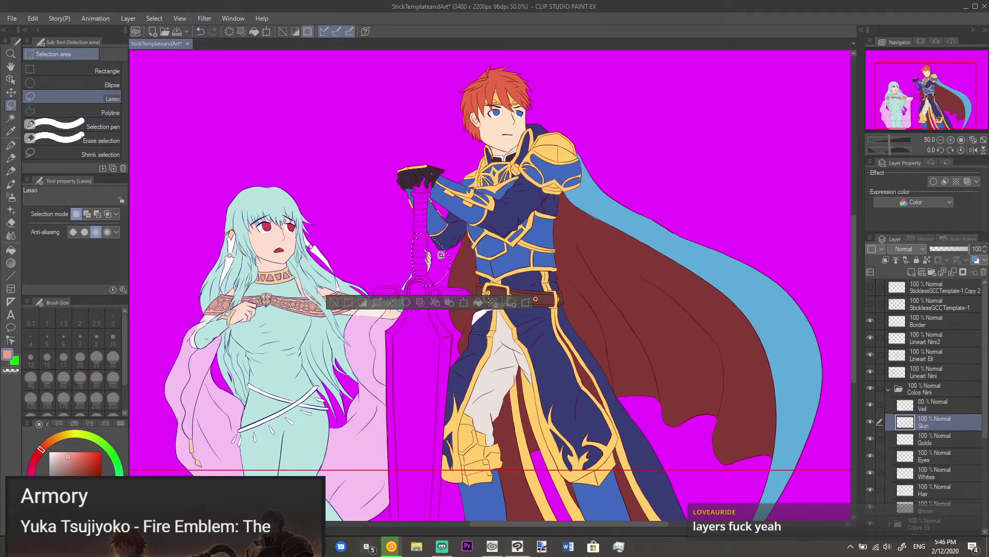
key(Delete)
click(337, 306)
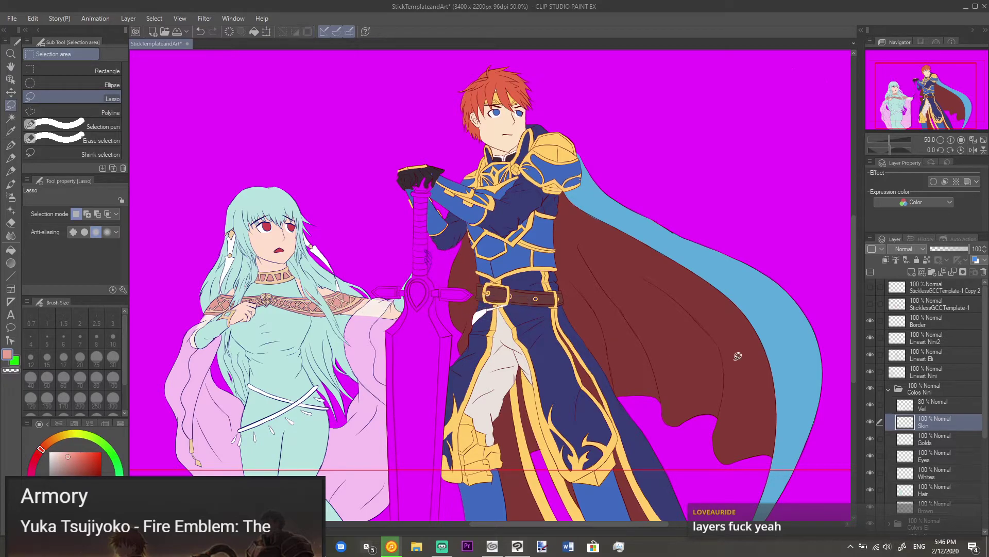
Step: Paste the cut finger fill as its own layer and place it outside, directly above the girl's colour folder
click(899, 378)
click(915, 389)
key(ctrl+v)
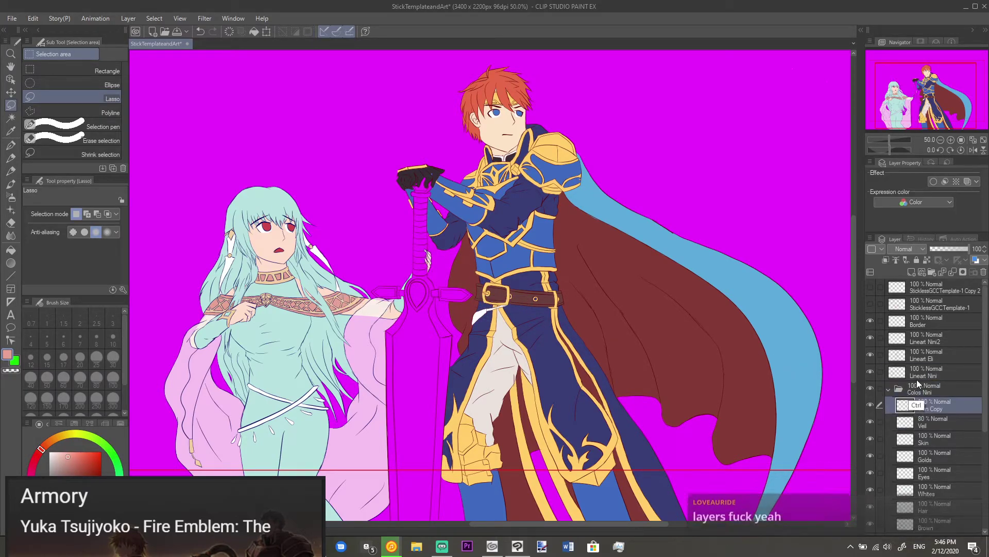
drag(913, 408, 922, 384)
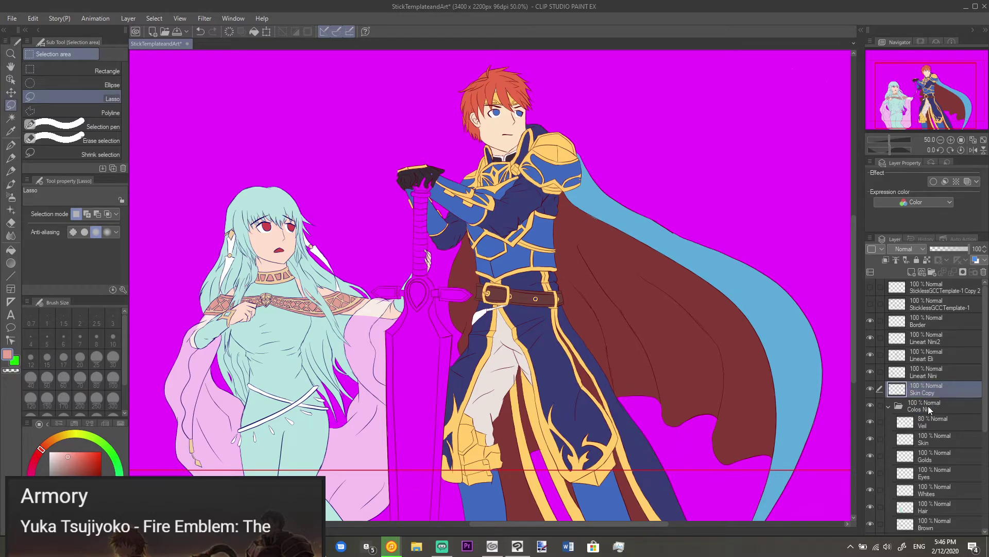
Step: Add a layer folder named Color Durandal directly above the girl's colour folder and collapse the girl's folder
click(932, 405)
click(931, 272)
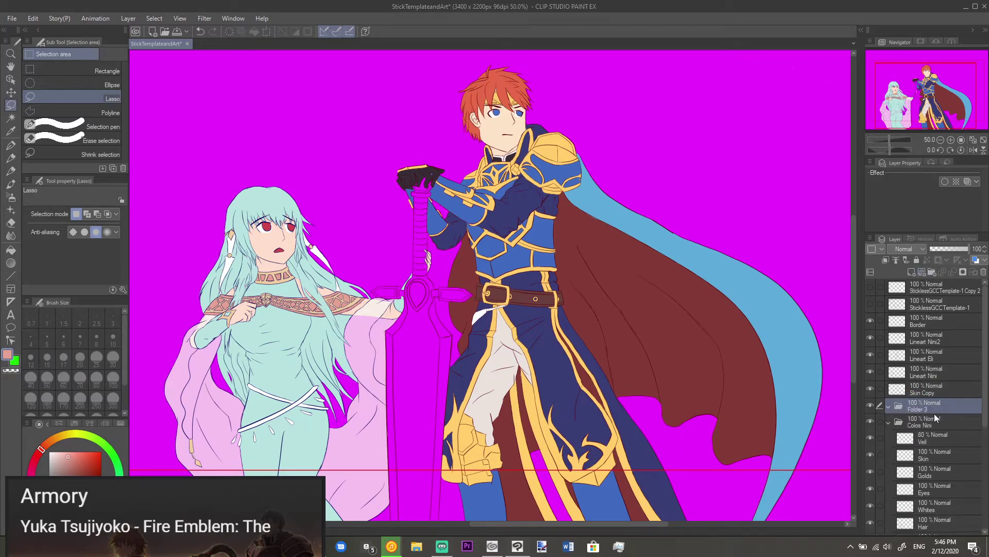
text(Colo)
click(888, 422)
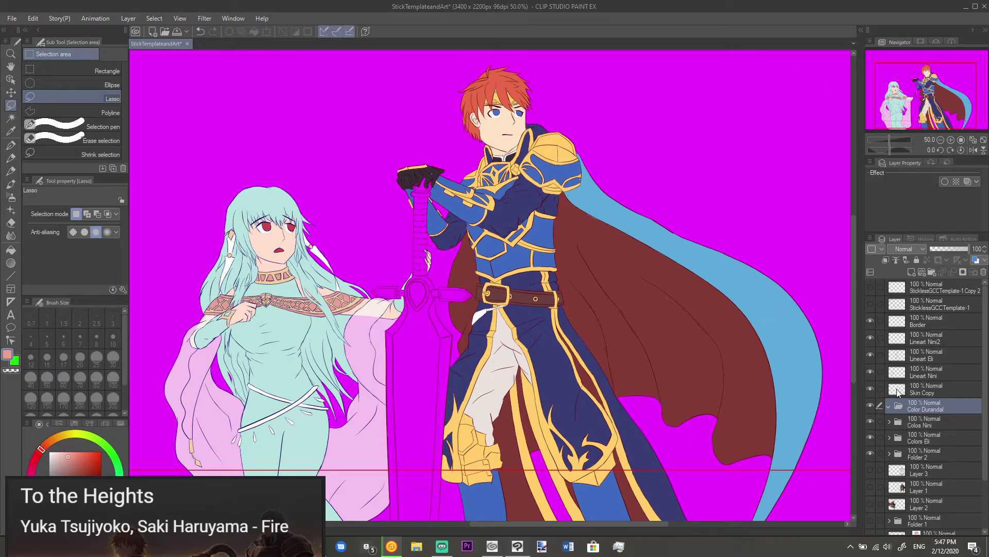
Step: On the Lineart Eli layer, erase the sword grip lines crossing the girl's fingers with eraser size 15
click(935, 358)
scroll(446, 277, up, 4)
scroll(446, 277, up, 4)
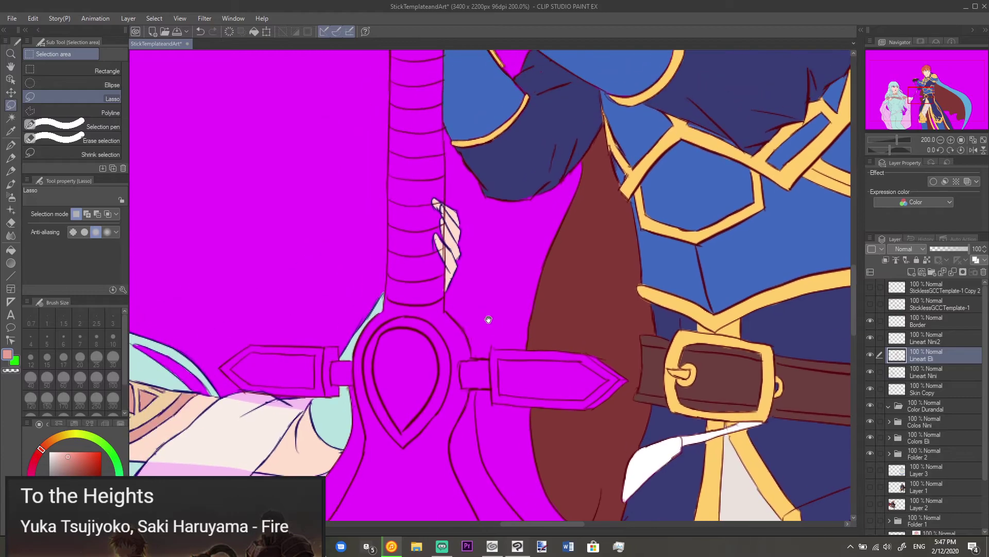
key(e)
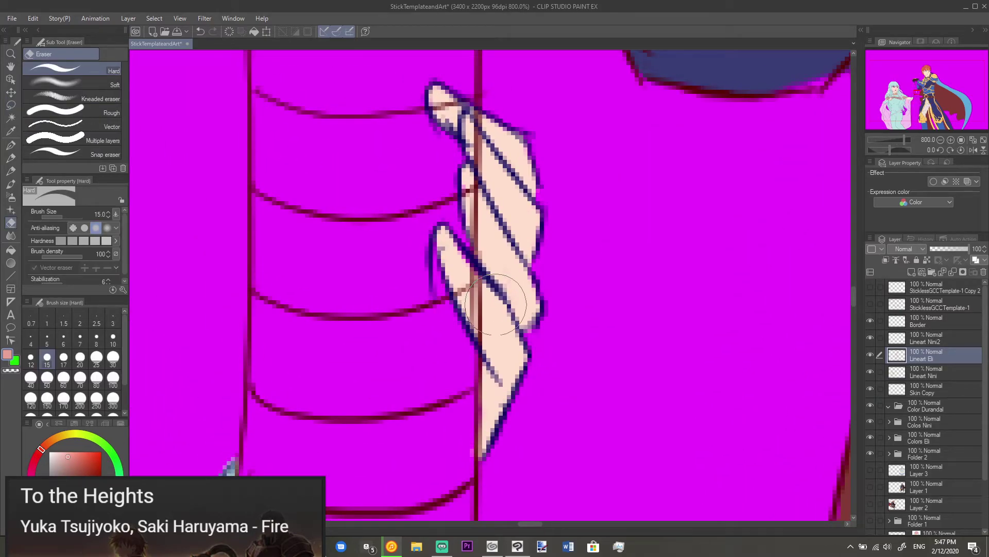
mouse_move(464, 281)
mouse_down()
mouse_move(479, 289)
mouse_move(471, 278)
mouse_move(482, 332)
mouse_move(498, 350)
mouse_up()
mouse_move(442, 248)
mouse_down()
mouse_move(490, 237)
mouse_move(487, 211)
mouse_move(475, 226)
mouse_move(481, 250)
mouse_move(472, 203)
mouse_move(487, 178)
mouse_move(473, 122)
mouse_move(481, 122)
mouse_move(484, 138)
mouse_move(455, 111)
mouse_up()
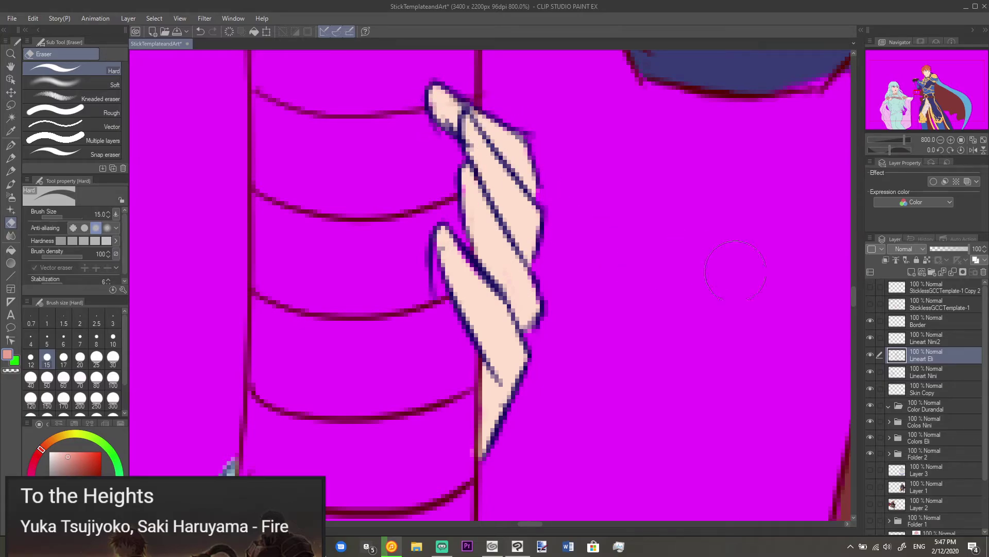
Step: On the Skin Copy layer, sample the skin tone and fill the unpainted gap at the middle finger's edge with the G-pen
click(938, 390)
alt+click(494, 234)
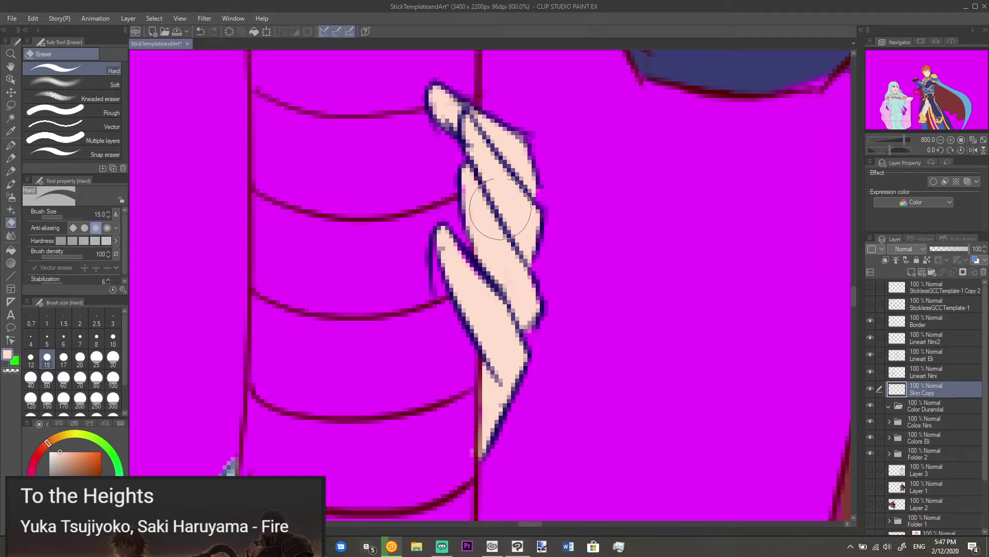
key(p)
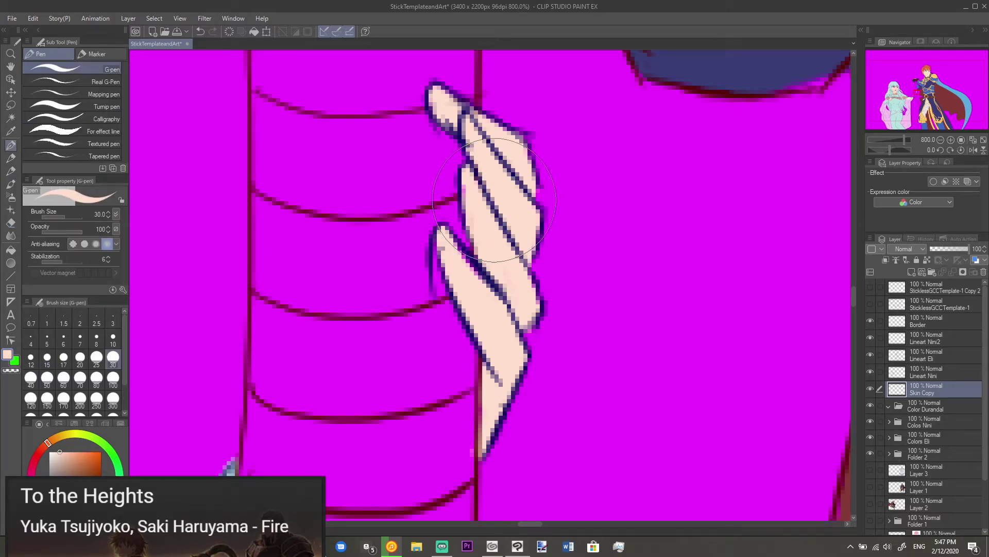
click(473, 194)
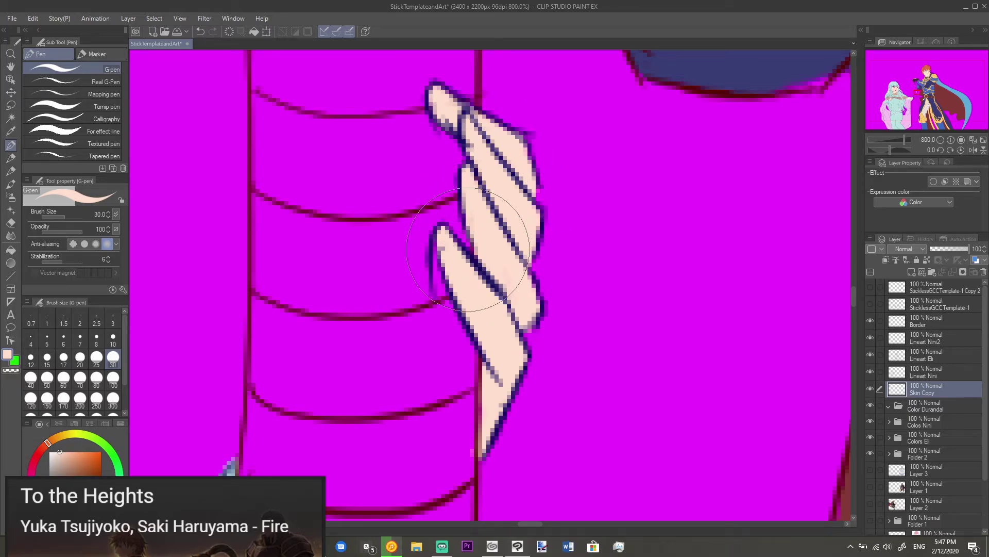
Step: On the Lineart Nini2 layer, erase the stray outline beside the lowest finger on the sword grip
key(e)
click(932, 376)
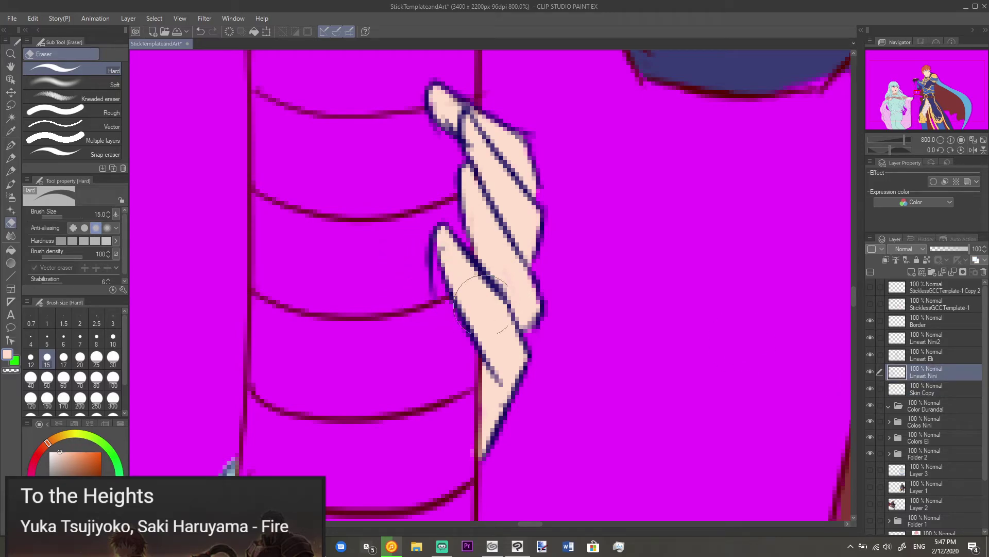
click(936, 341)
drag(427, 283, 431, 288)
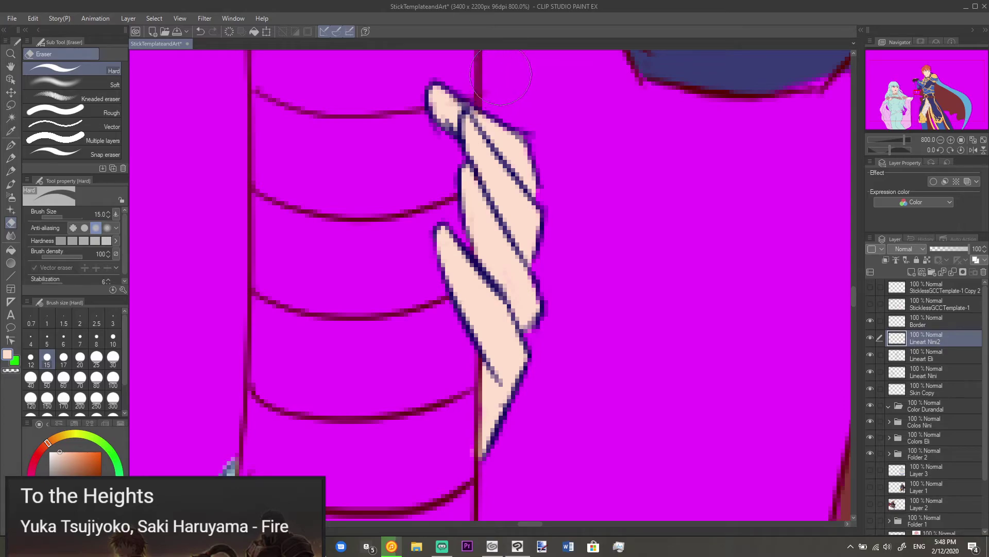
Step: Add a new layer named Handle inside the Color Durandal folder
scroll(536, 103, down, 6)
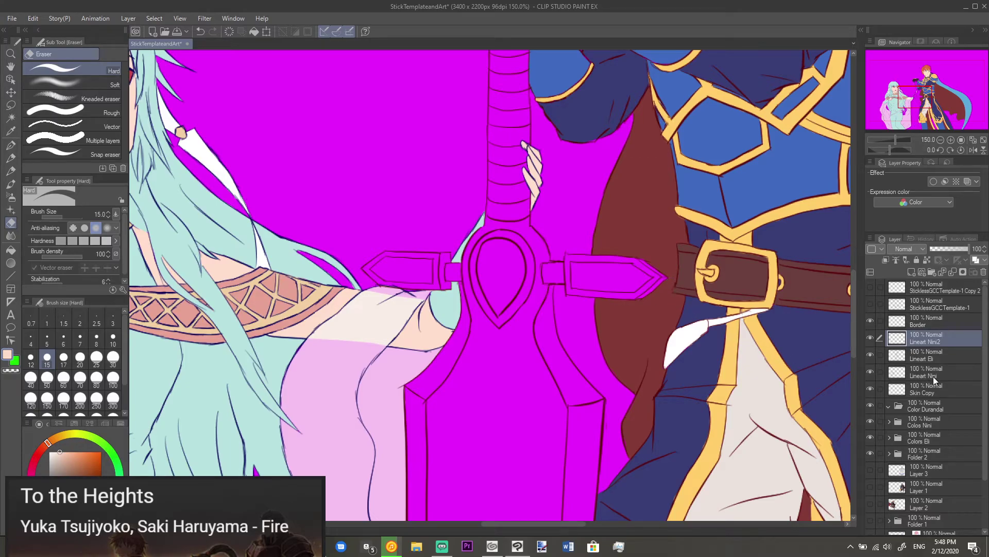
click(932, 409)
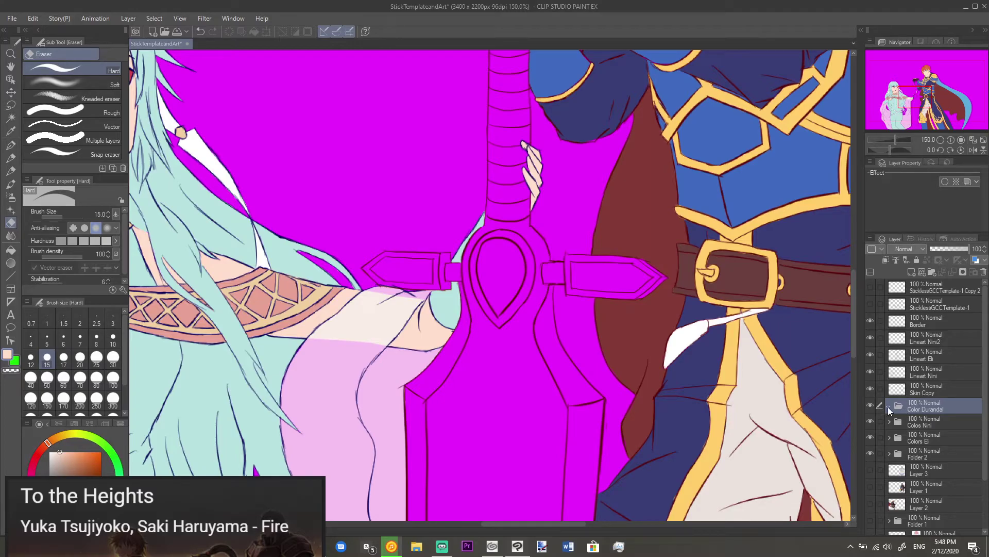
click(920, 273)
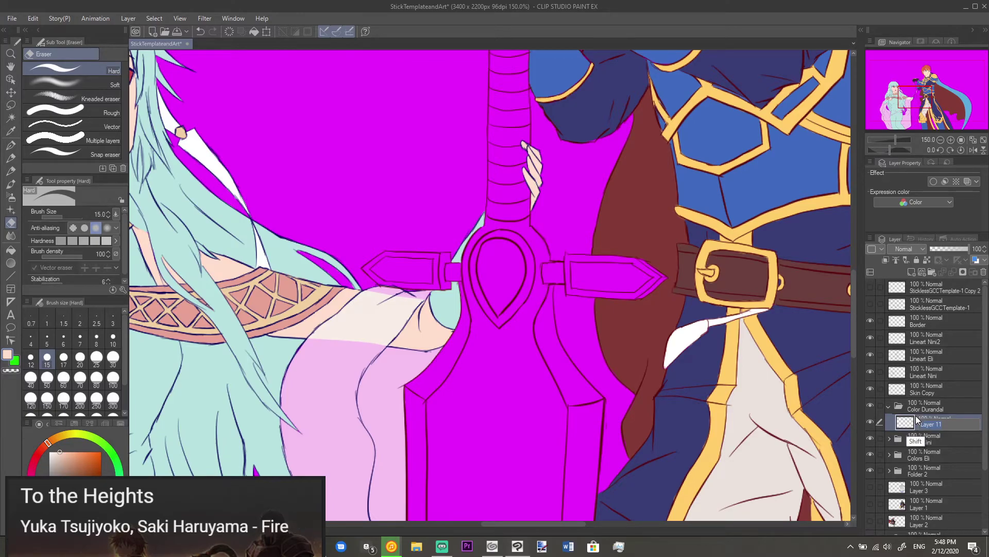
text(Ni)
Step: Show the Layer 2 reference art, examine the sword the red-haired swordsman raises, and hide the layer again
click(870, 520)
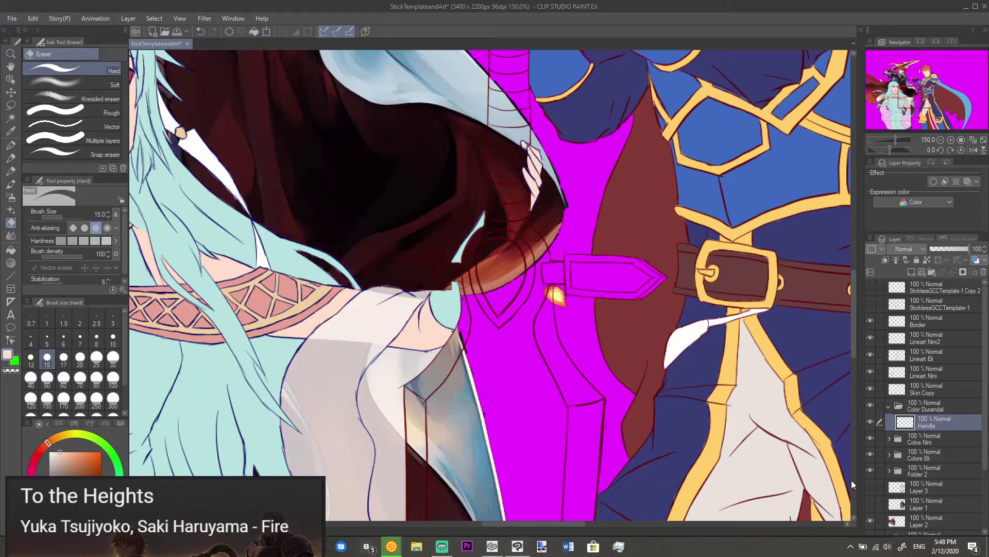
scroll(500, 283, down, 3)
drag(453, 233, 512, 353)
scroll(390, 285, up, 2)
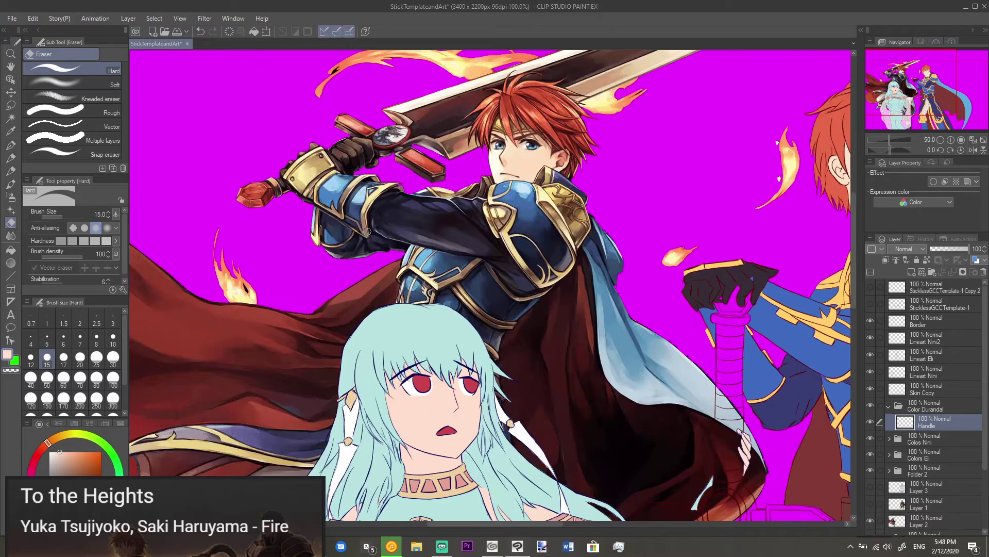
click(869, 521)
Step: Show the Layer 1 reference art and sample the dark brown of its sword grip
click(870, 503)
scroll(749, 469, down, 1)
mouse_move(845, 379)
mouse_down()
mouse_move(670, 338)
mouse_move(345, 320)
mouse_up()
scroll(693, 265, up, 7)
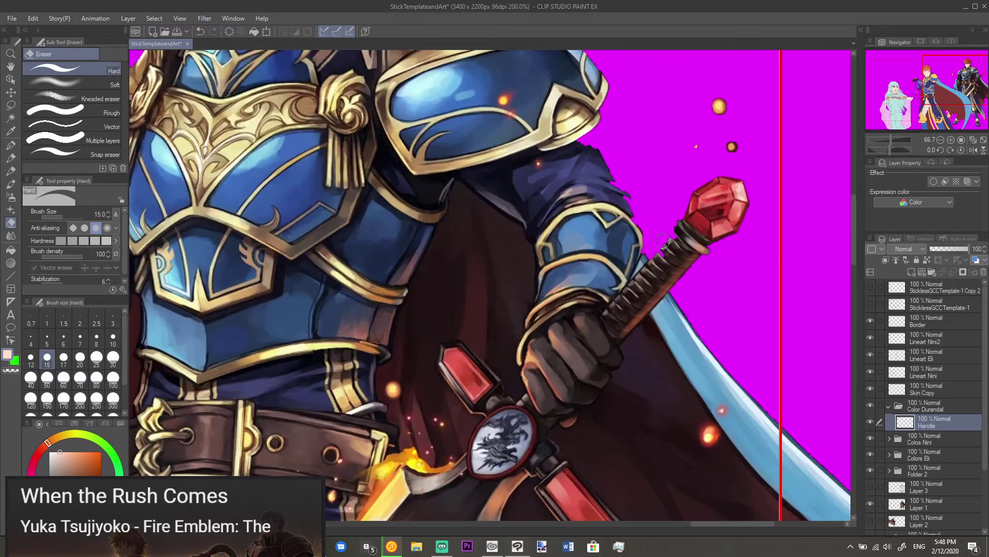
scroll(676, 299, down, 2)
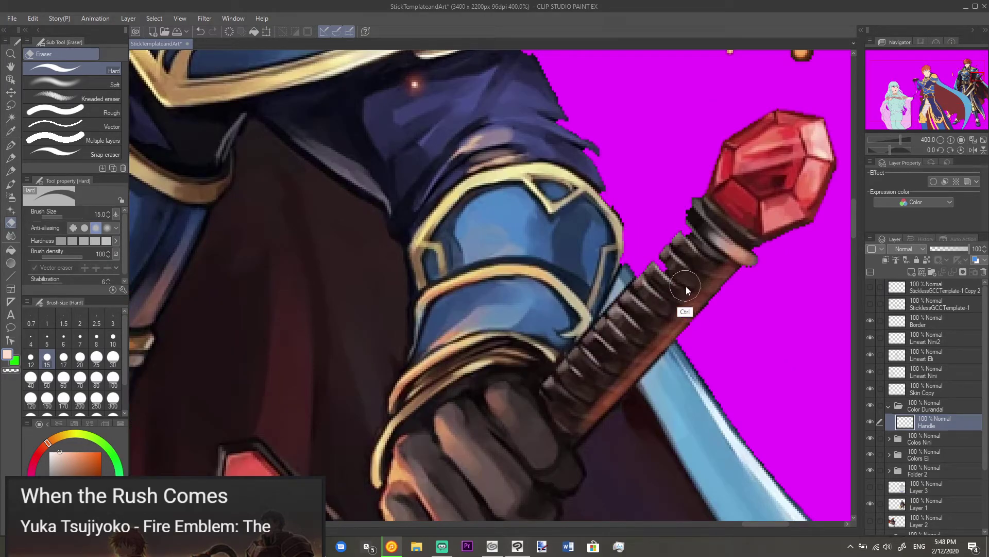
scroll(684, 290, down, 1)
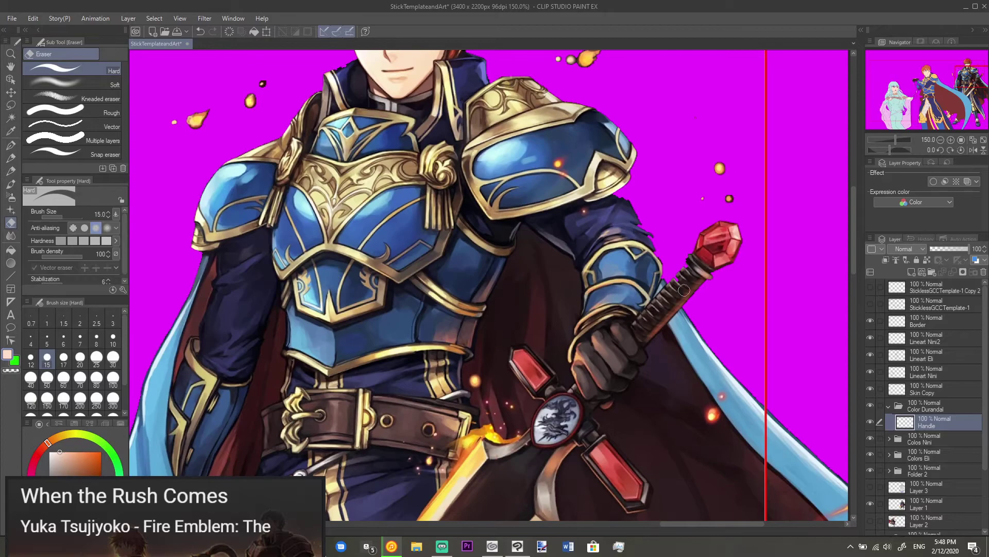
scroll(683, 292, down, 1)
scroll(680, 299, up, 4)
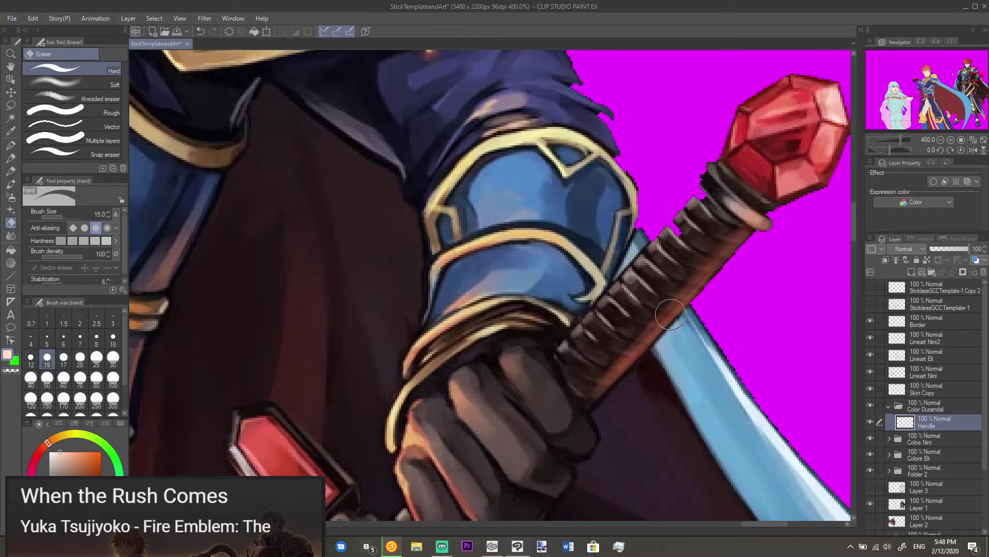
alt+click(642, 283)
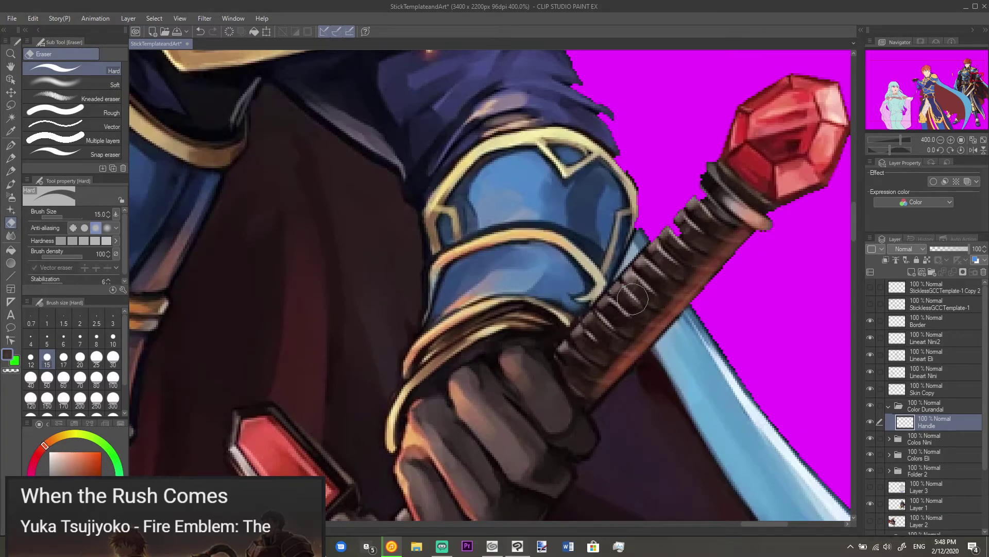
Step: On the Handle layer, fill the upper part of the sword grip with dark brown using the G-pen at size 30
scroll(632, 296, down, 3)
drag(629, 316, 659, 245)
drag(426, 330, 725, 273)
drag(316, 338, 729, 281)
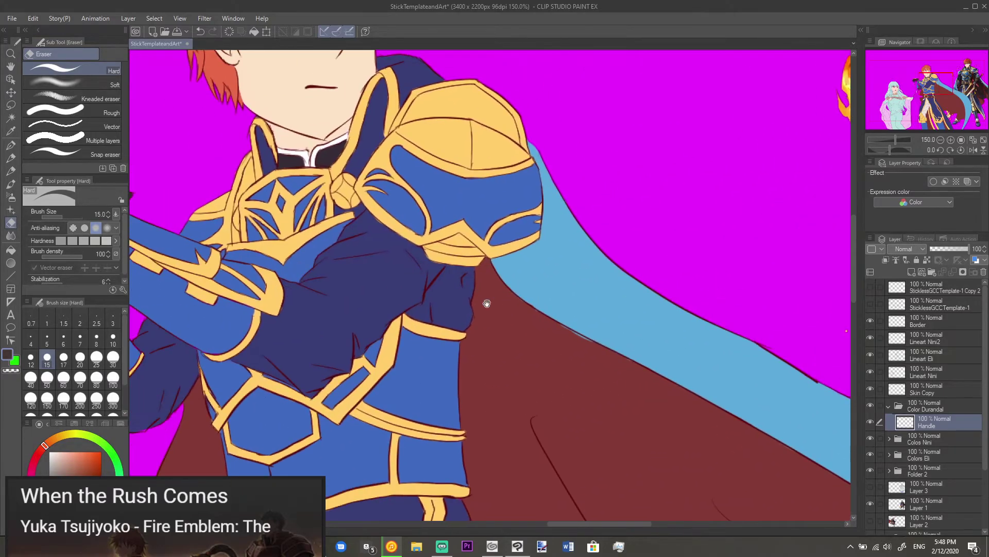
drag(508, 302, 768, 324)
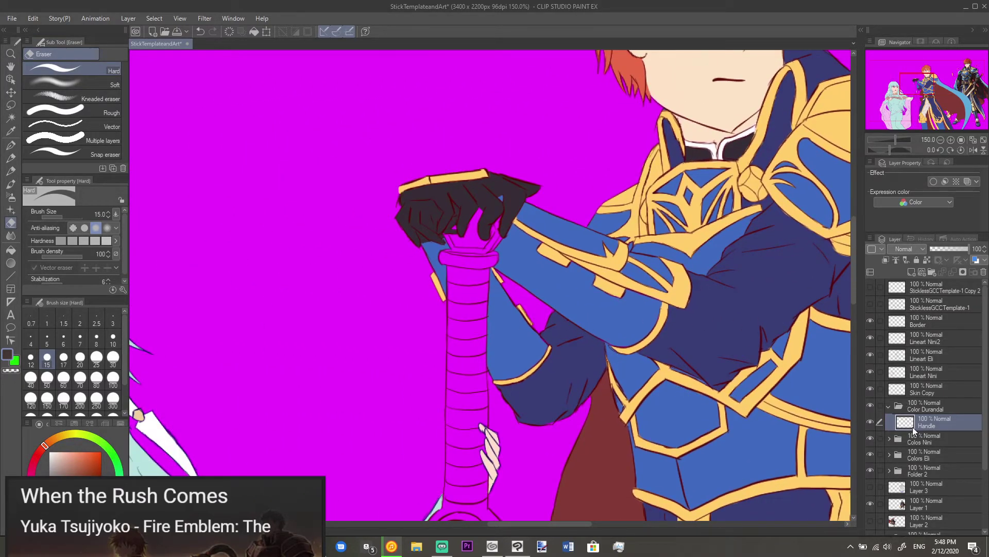
scroll(499, 291, up, 3)
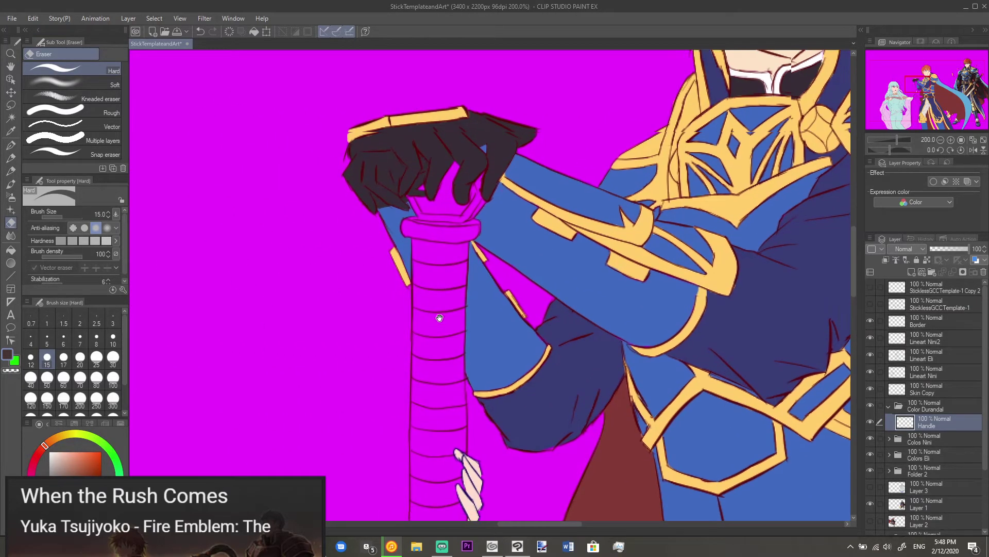
key(p)
mouse_move(449, 214)
mouse_down()
mouse_move(453, 237)
mouse_move(467, 196)
mouse_move(465, 218)
mouse_move(466, 137)
mouse_move(450, 140)
mouse_move(441, 167)
mouse_move(447, 161)
mouse_up()
key(e)
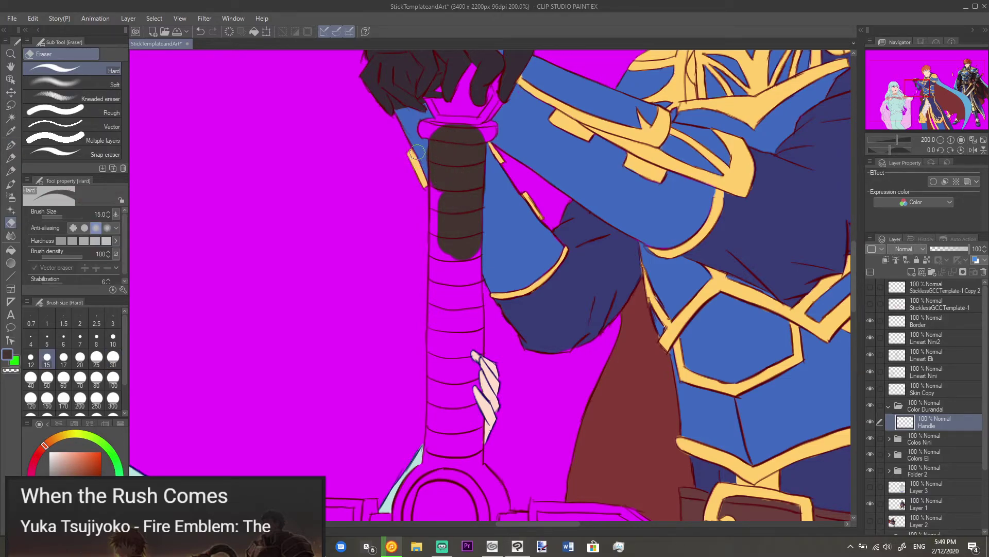
key(p)
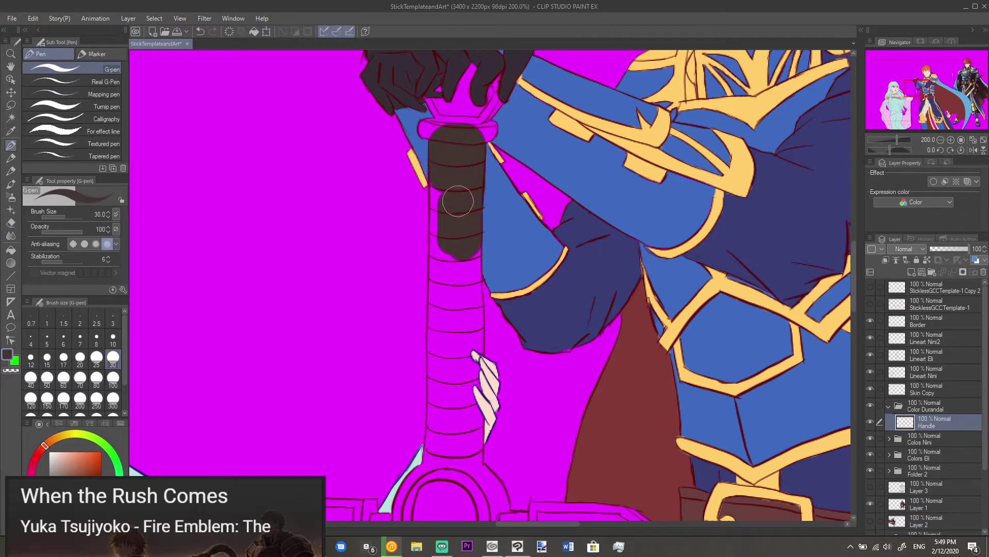
mouse_move(446, 179)
mouse_down()
mouse_move(455, 238)
mouse_move(442, 239)
mouse_move(460, 247)
mouse_move(464, 230)
mouse_move(457, 287)
mouse_move(466, 329)
mouse_up()
key(e)
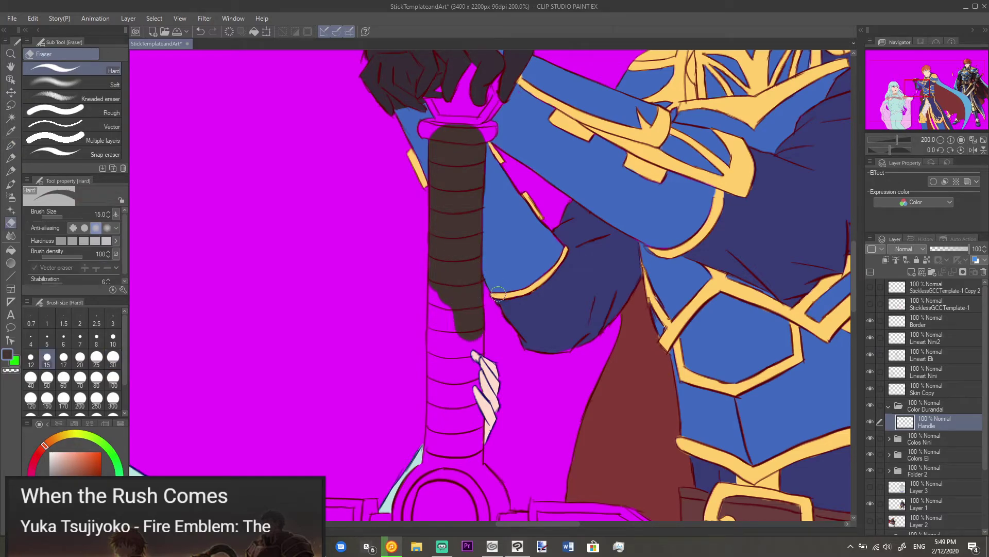
Step: Extend the dark brown fill down the grip, behind the girl's fingers and along its left side to the guard
key(p)
mouse_move(457, 366)
mouse_down()
mouse_move(486, 272)
mouse_move(486, 170)
mouse_move(490, 221)
mouse_move(503, 222)
mouse_move(485, 319)
mouse_move(502, 308)
mouse_move(481, 128)
mouse_move(455, 103)
mouse_move(442, 199)
mouse_move(452, 309)
mouse_move(424, 210)
mouse_up()
key(ctrl+plus)
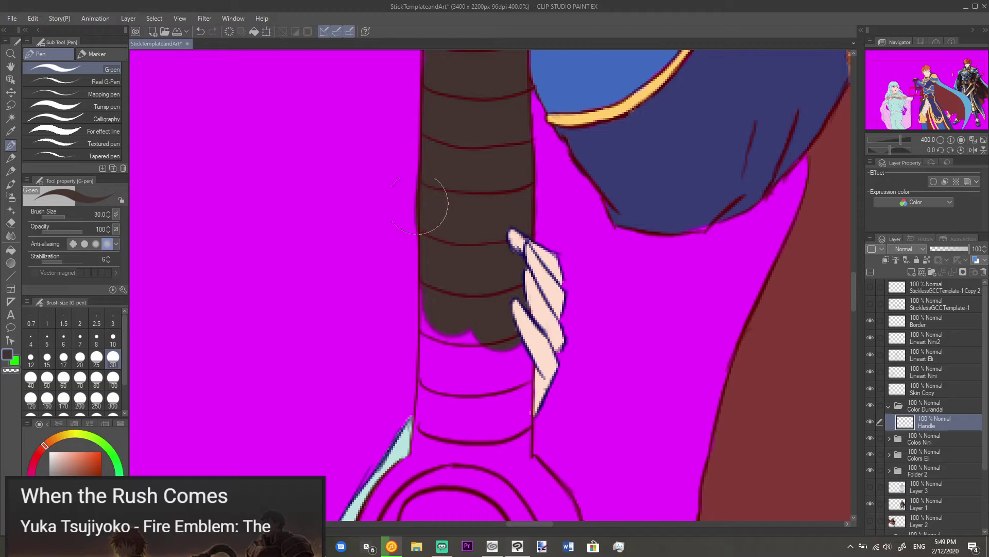
key(e)
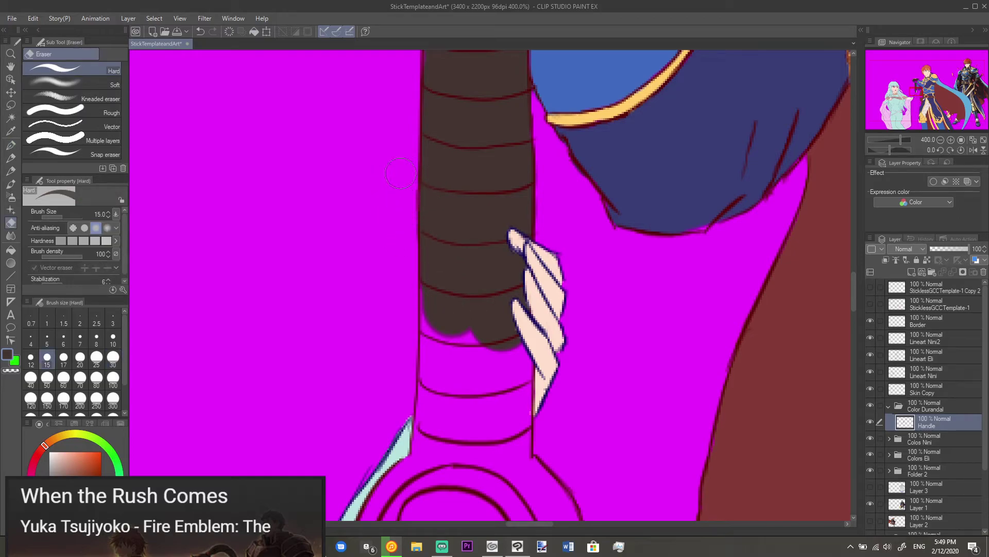
key(p)
mouse_move(477, 322)
mouse_down()
mouse_move(452, 294)
mouse_move(441, 430)
mouse_up()
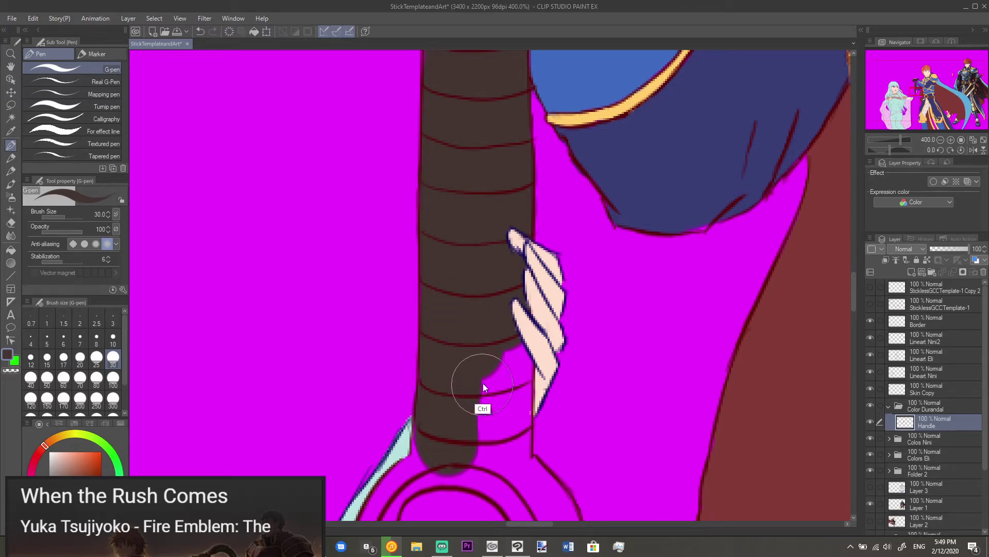
Step: Examine how the grip joins the guard on the Layer 1 reference sword
scroll(483, 388, down, 4)
drag(670, 361, 325, 361)
drag(773, 206, 469, 360)
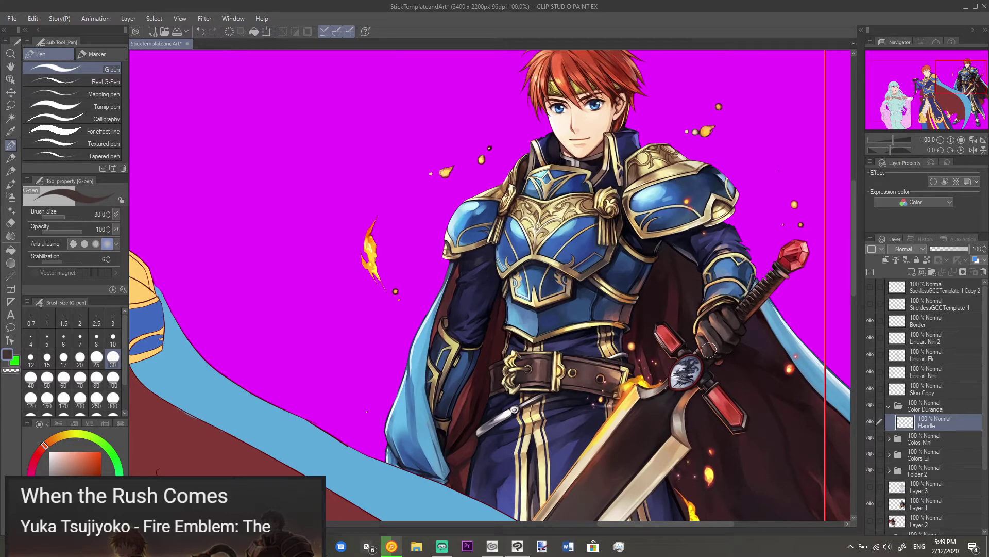
drag(385, 333, 687, 279)
key(ctrl+z)
drag(372, 307, 718, 248)
drag(233, 434, 488, 313)
key(ctrl+plus)
key(ctrl+plus)
drag(418, 379, 516, 274)
key(e)
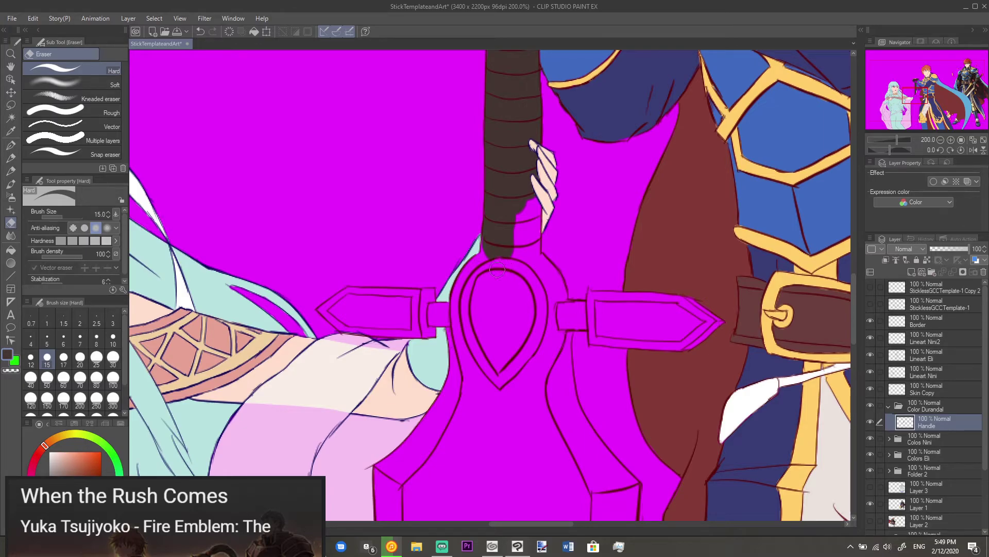
key(p)
Step: Examine the reference sword's crossguard arms, medallion surround and blade base
scroll(551, 261, down, 3)
drag(732, 337, 397, 354)
scroll(809, 250, up, 2)
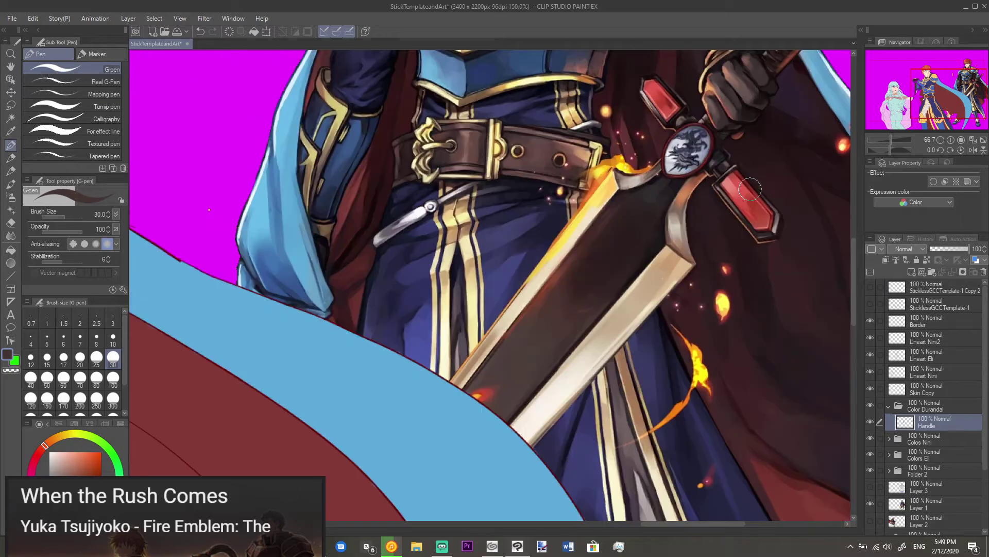
scroll(750, 189, up, 2)
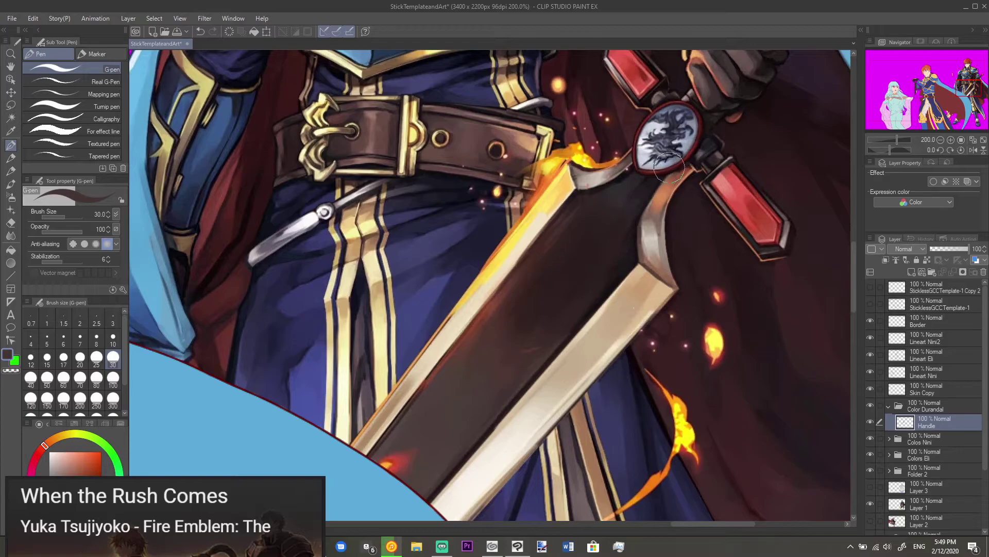
drag(521, 260, 835, 242)
drag(216, 242, 794, 281)
drag(248, 330, 577, 188)
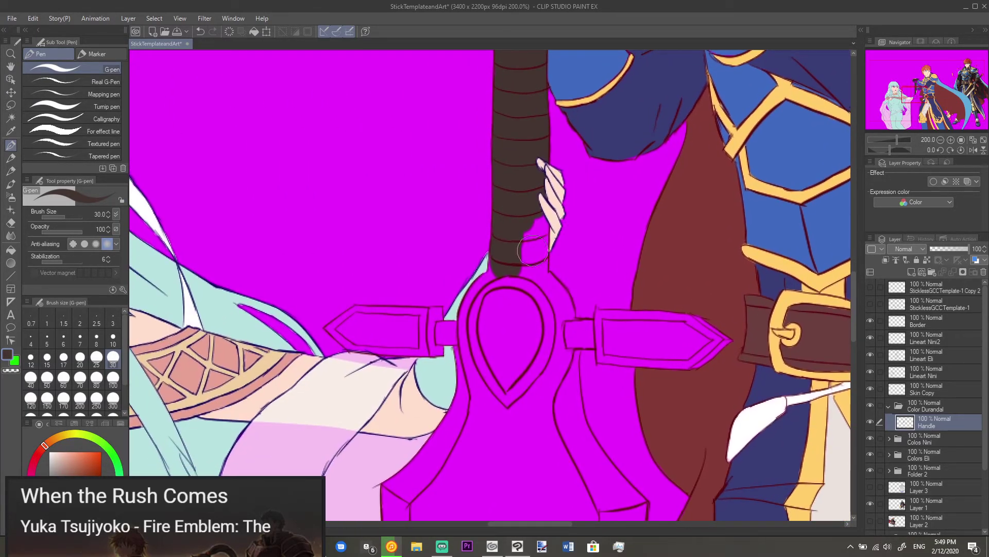
Step: Fill the rest of the grip below the girl's fingers and the right curve around the teardrop medallion with dark brown
drag(526, 217, 531, 218)
drag(534, 238, 529, 257)
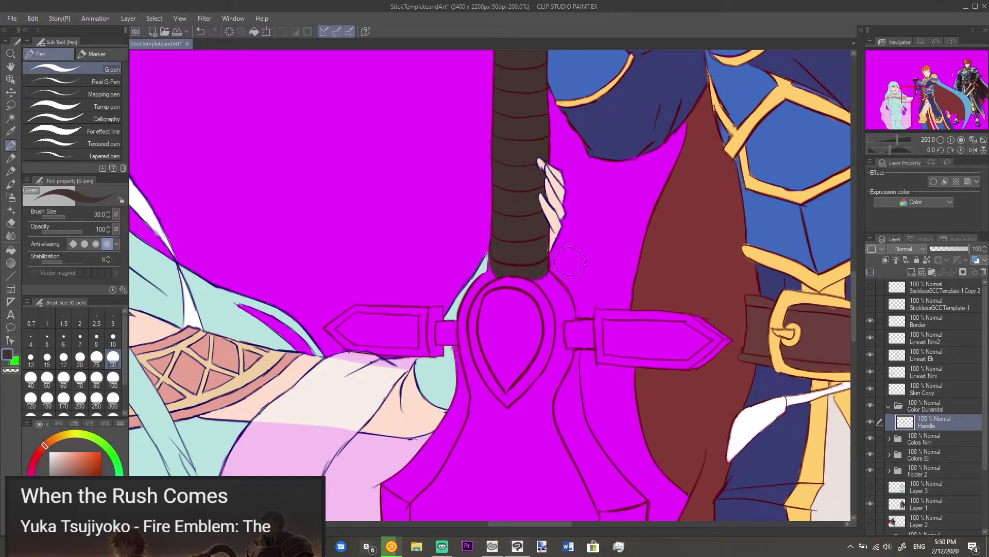
key(e)
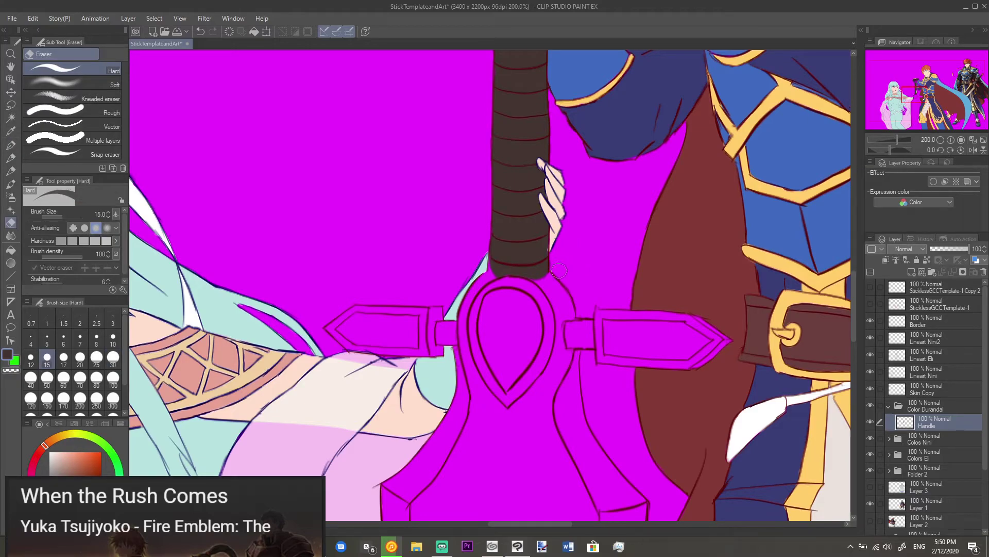
key(p)
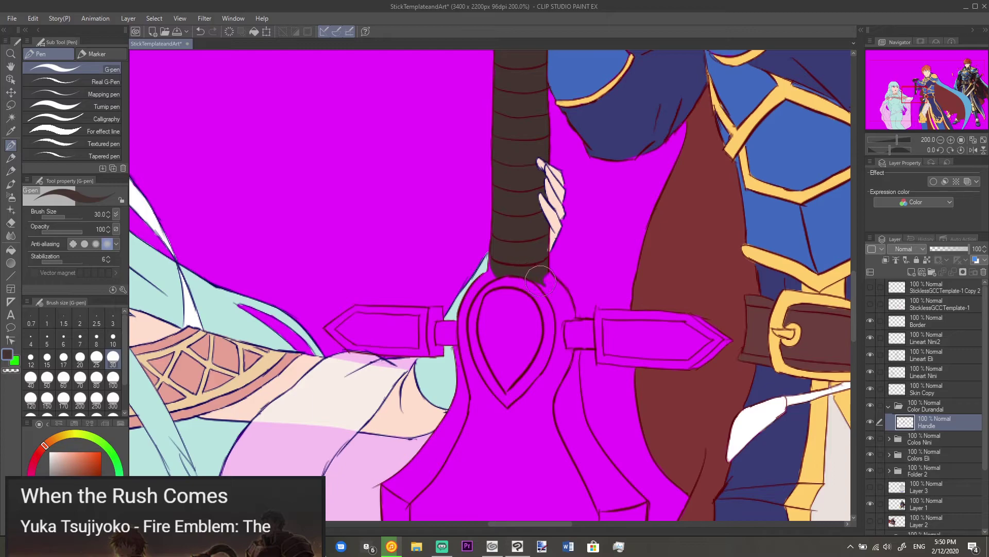
mouse_move(553, 283)
mouse_down()
mouse_move(565, 329)
mouse_move(559, 299)
mouse_move(536, 274)
mouse_move(562, 314)
mouse_move(562, 304)
mouse_up()
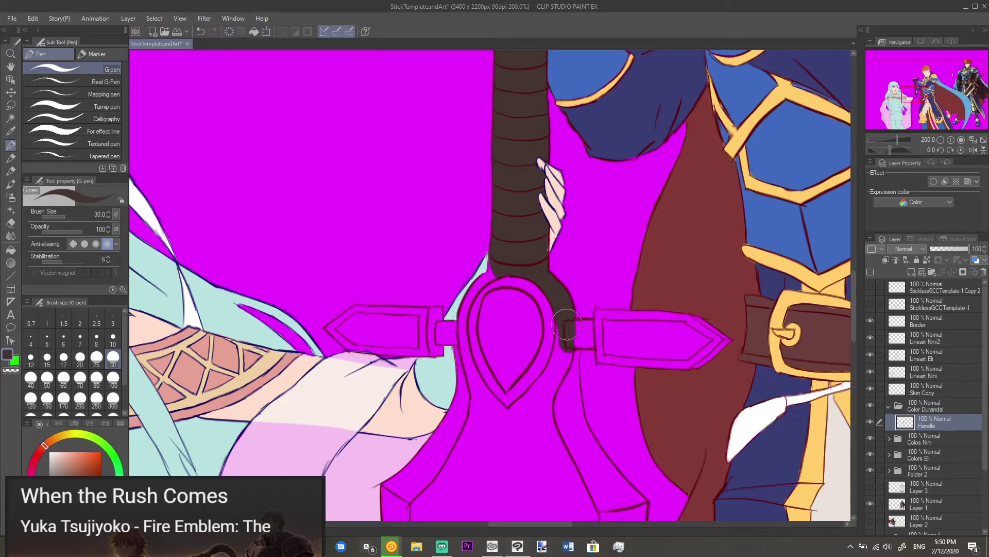
Step: Paint the left curve around the teardrop medallion dark brown, from the grip's base down to the crossguard joint
scroll(566, 325, up, 2)
mouse_move(483, 150)
mouse_down()
mouse_move(498, 165)
mouse_move(471, 186)
mouse_move(486, 174)
mouse_up()
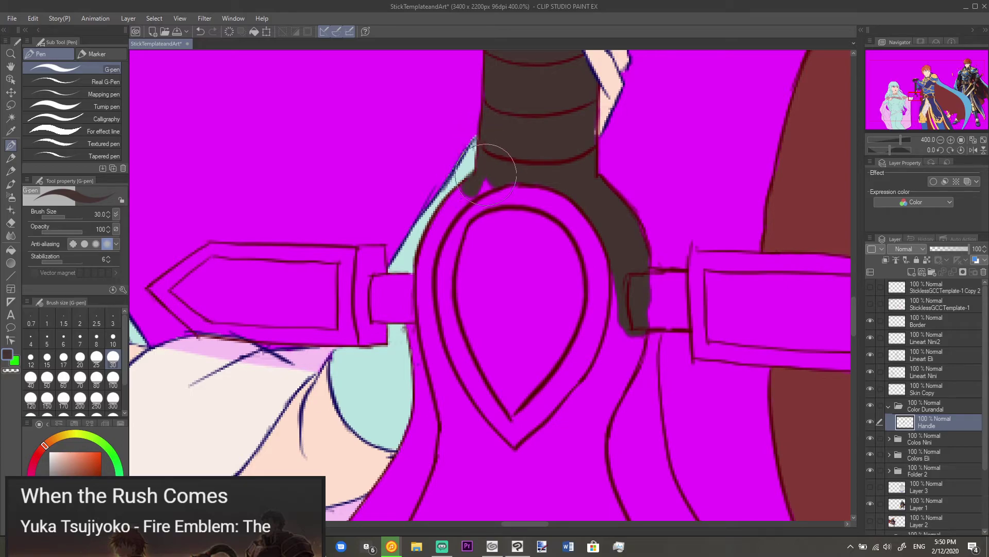
key(e)
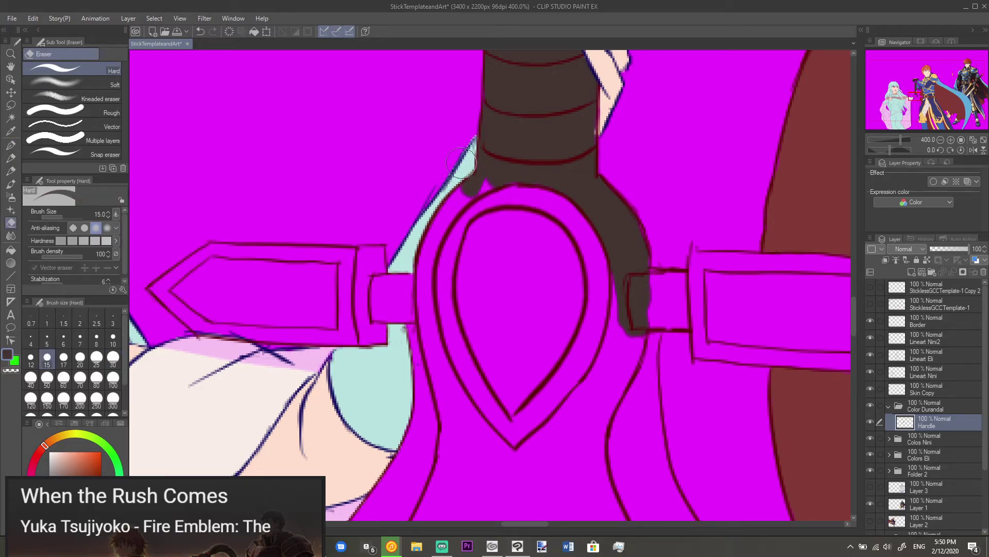
key(p)
mouse_move(475, 188)
mouse_down()
mouse_move(440, 222)
mouse_move(443, 206)
mouse_move(433, 227)
mouse_move(451, 216)
mouse_move(469, 229)
mouse_move(451, 212)
mouse_move(422, 294)
mouse_move(416, 248)
mouse_move(423, 317)
mouse_move(431, 261)
mouse_up()
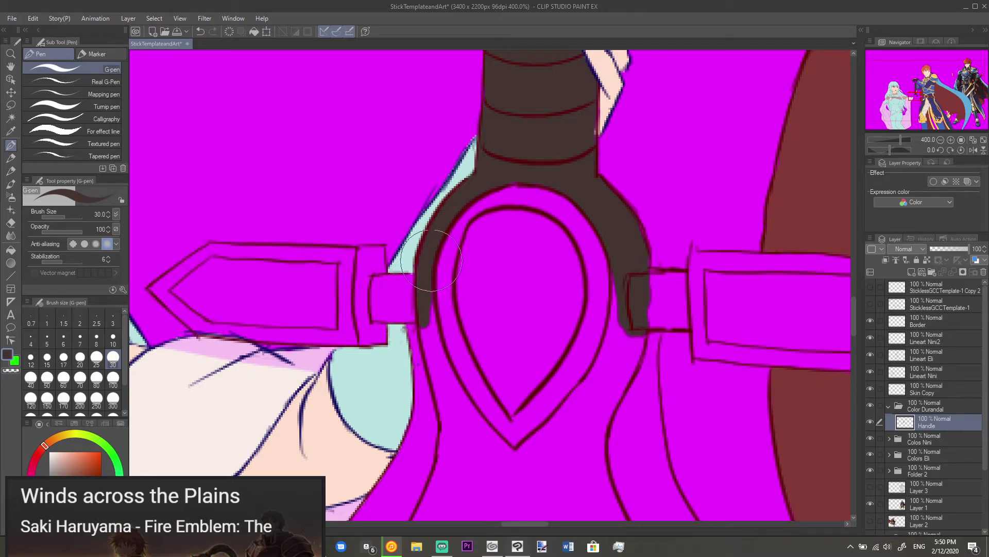
Step: Fill the left crossguard joint block, its collar and the inner end of the left arm's frame with dark brown
mouse_move(416, 300)
mouse_down()
mouse_move(395, 288)
mouse_move(406, 283)
mouse_move(385, 282)
mouse_move(416, 312)
mouse_move(379, 323)
mouse_move(363, 340)
mouse_move(370, 350)
mouse_move(365, 335)
mouse_move(384, 340)
mouse_move(378, 319)
mouse_move(391, 335)
mouse_move(366, 343)
mouse_up()
key(e)
key(p)
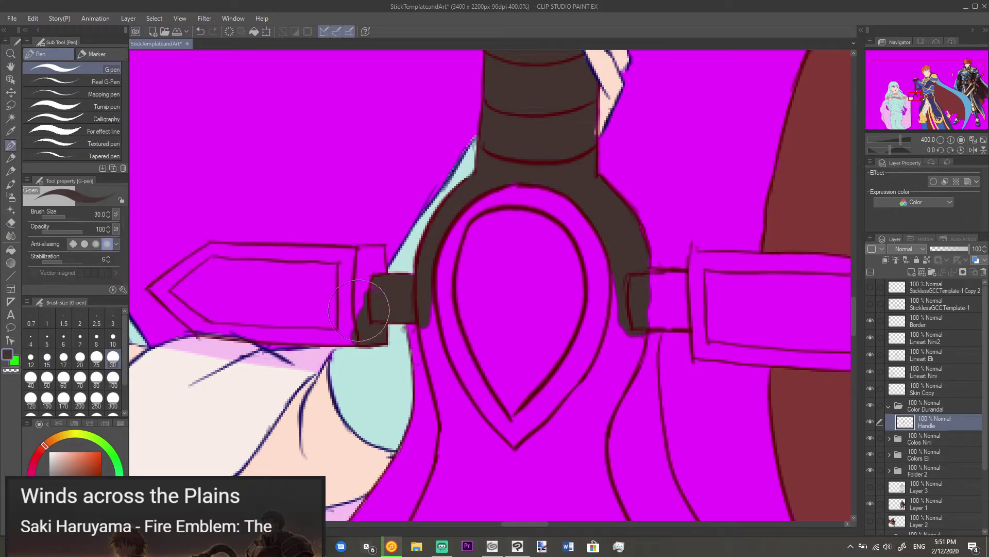
mouse_move(363, 300)
mouse_down()
mouse_move(381, 273)
mouse_move(378, 258)
mouse_move(363, 255)
mouse_up()
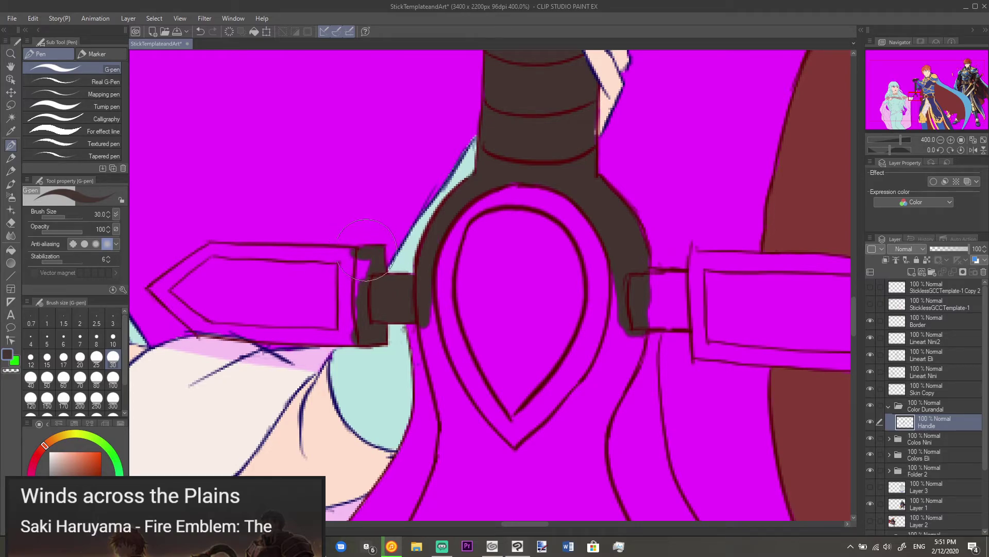
mouse_move(360, 273)
mouse_down()
mouse_move(356, 338)
mouse_move(348, 339)
mouse_move(343, 302)
mouse_move(353, 265)
mouse_move(367, 291)
mouse_move(370, 253)
mouse_move(348, 273)
mouse_up()
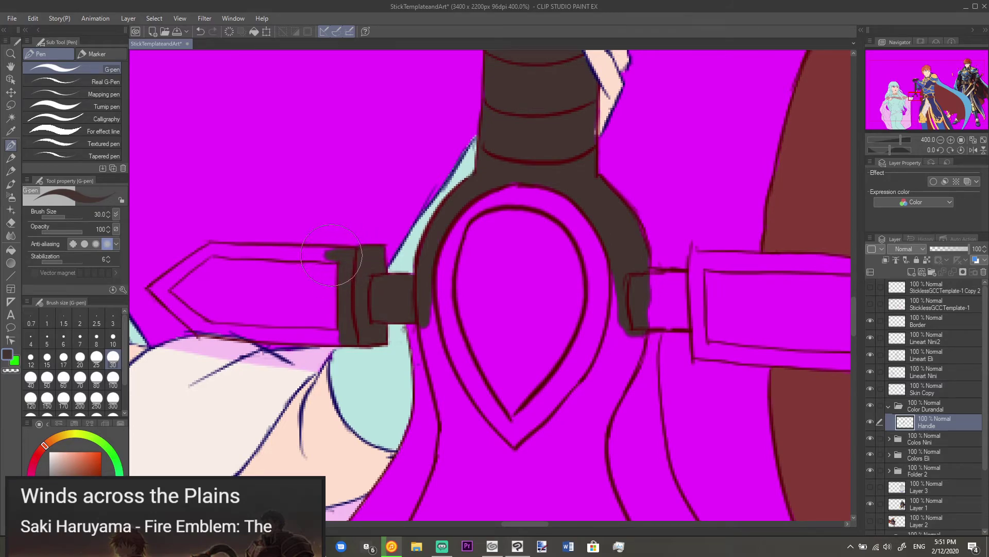
Step: Paint the upper edge and pointed tip of the left crossguard arm's frame dark brown, keeping the inner panel clear
mouse_move(321, 260)
mouse_down()
mouse_move(443, 252)
mouse_move(408, 252)
mouse_move(410, 260)
mouse_up()
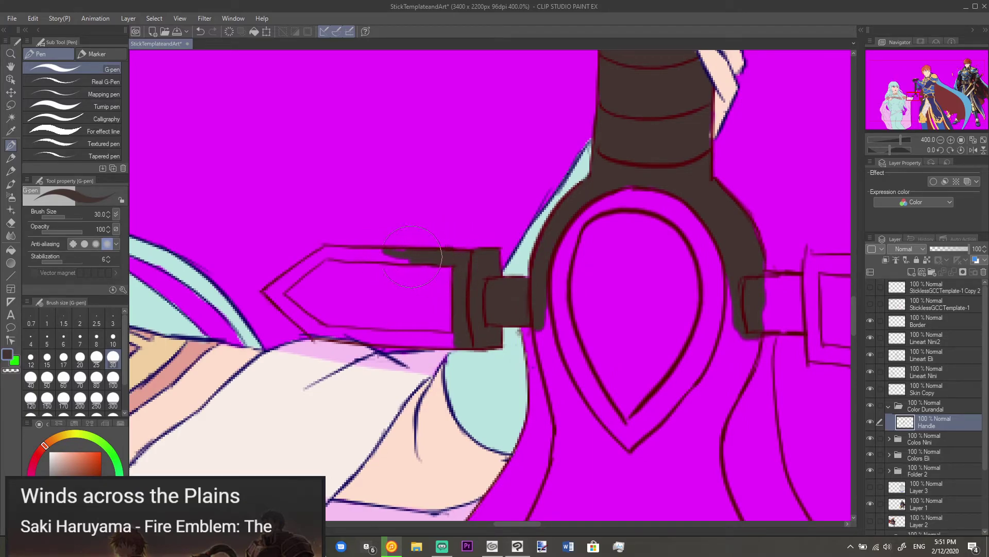
key(e)
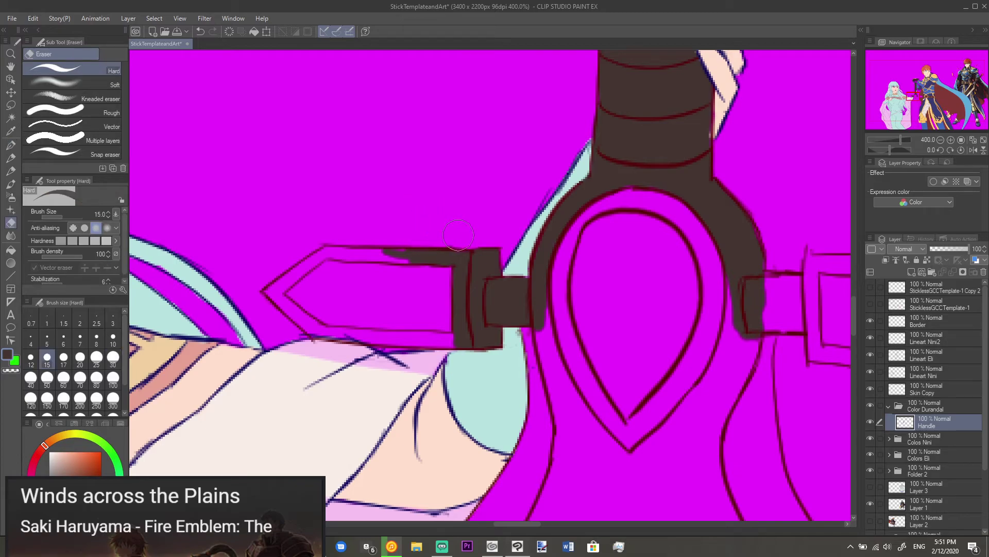
key(p)
key(e)
key(p)
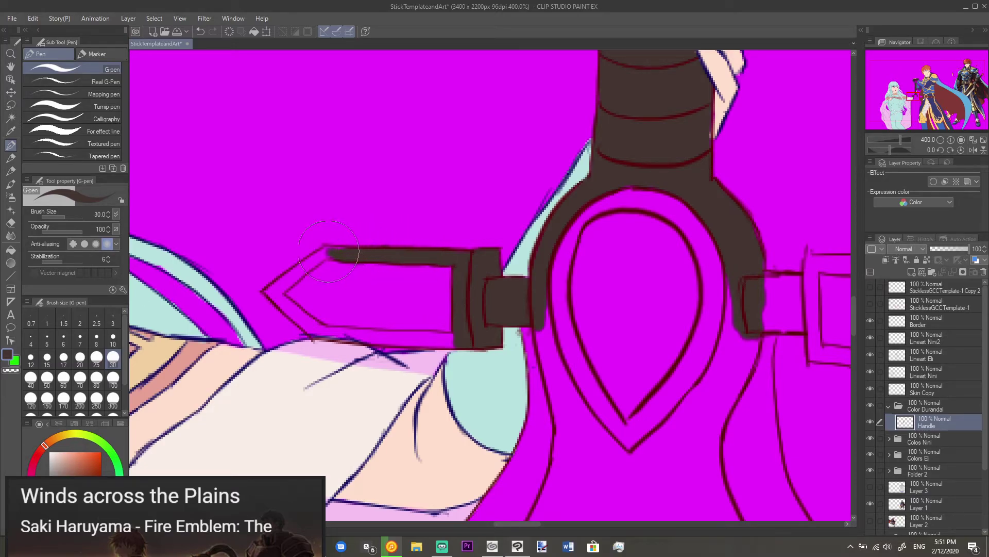
drag(331, 254, 285, 286)
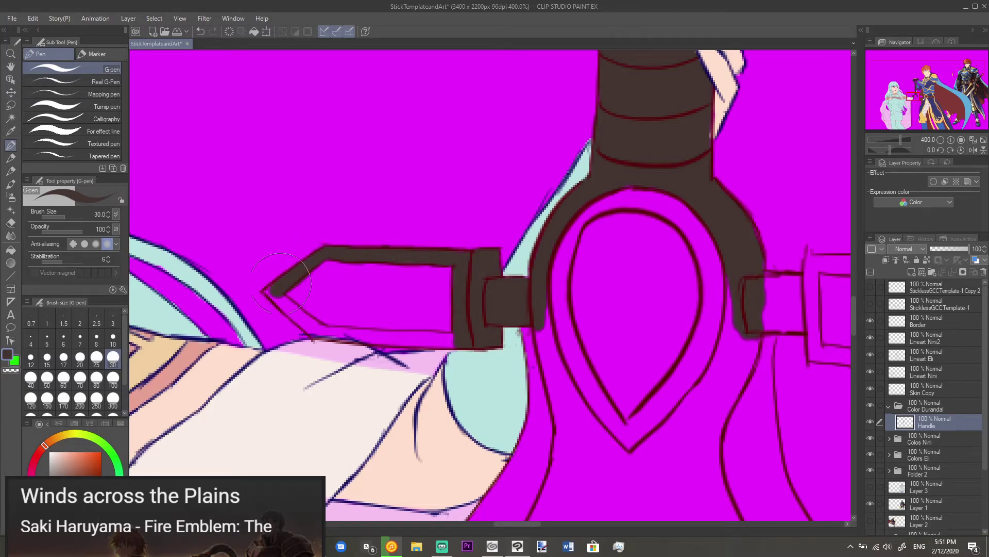
mouse_move(277, 299)
mouse_down()
mouse_move(318, 333)
mouse_move(319, 322)
mouse_move(383, 328)
mouse_up()
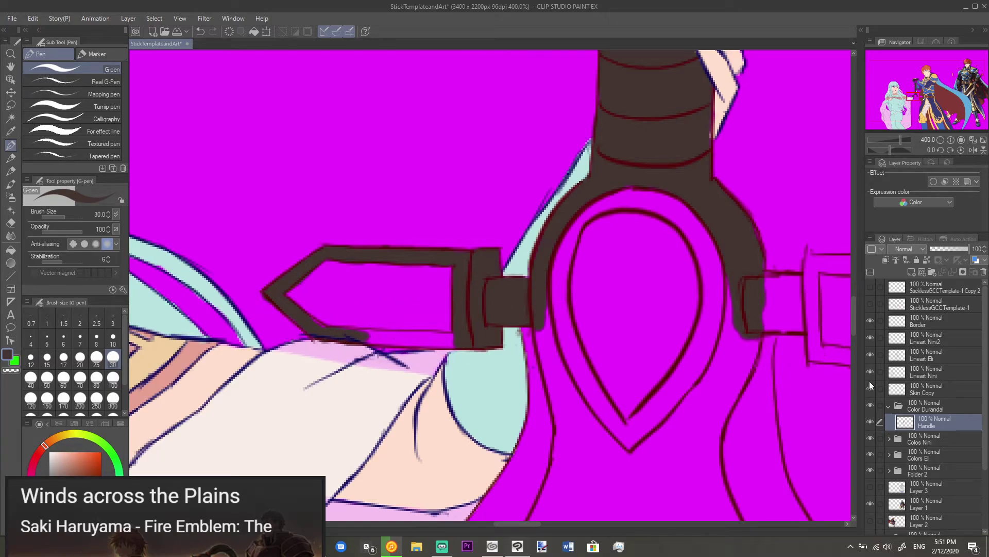
Step: Complete the lower edge of the left arm's frame in dark brown on the Handle layer, from the tip to the collar
drag(932, 371, 936, 352)
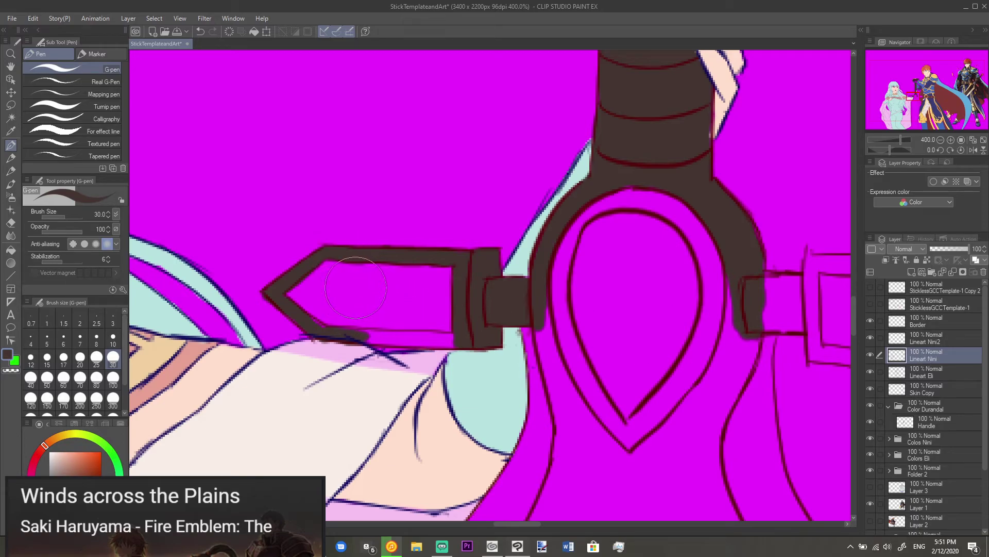
key(e)
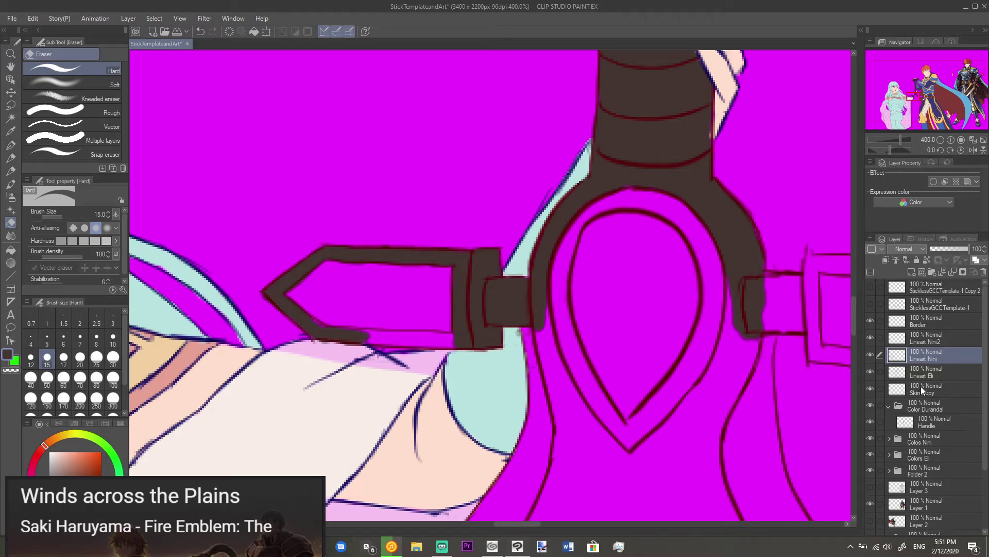
click(936, 425)
key(p)
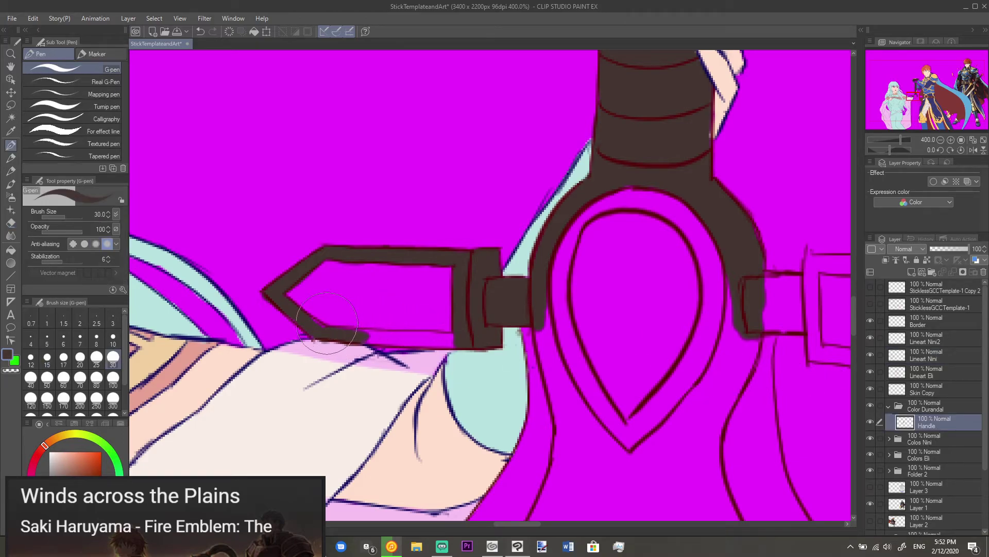
key(e)
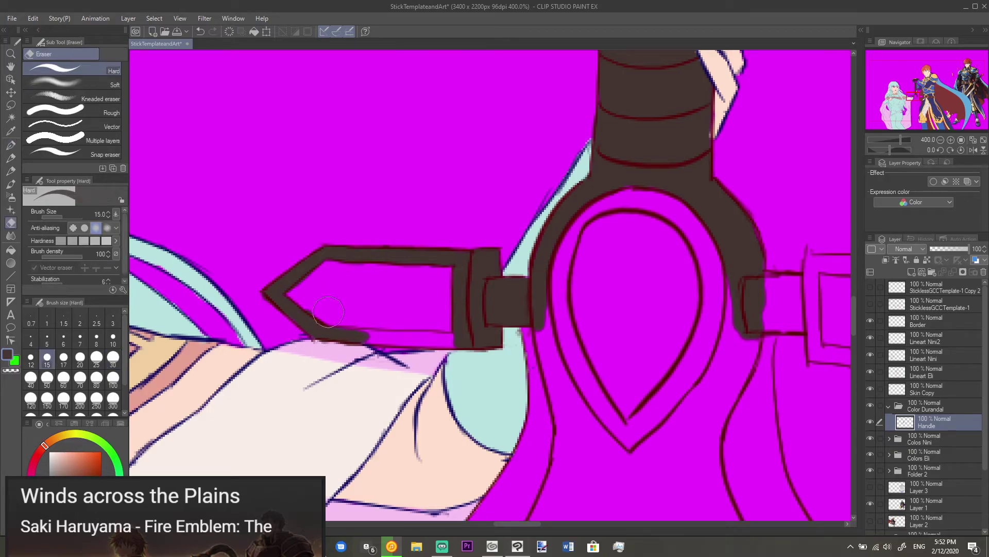
key(p)
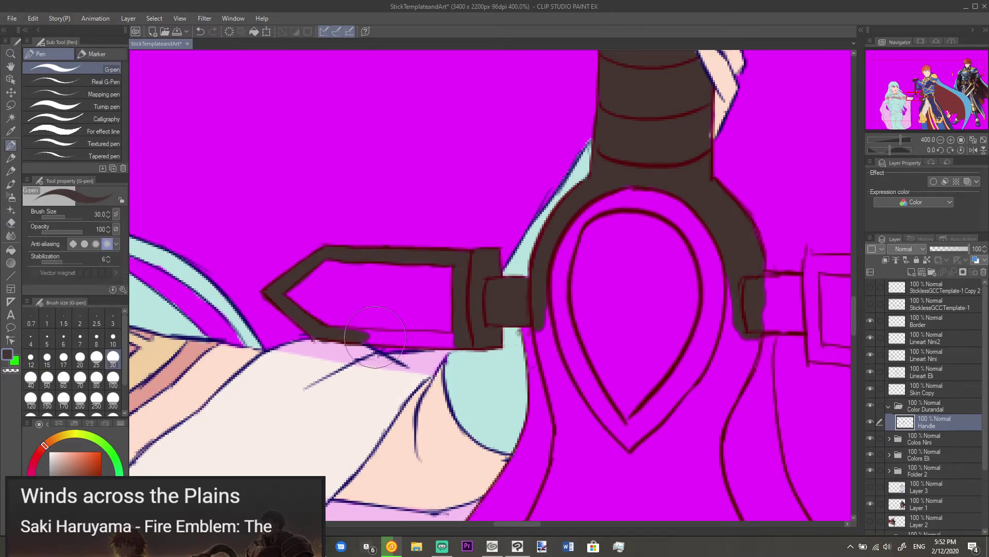
drag(375, 341, 452, 340)
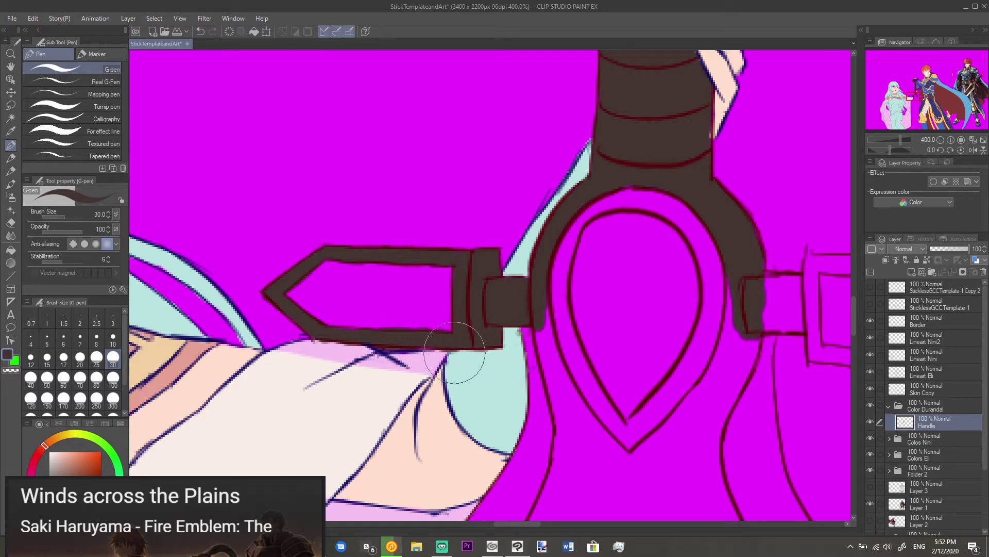
key(e)
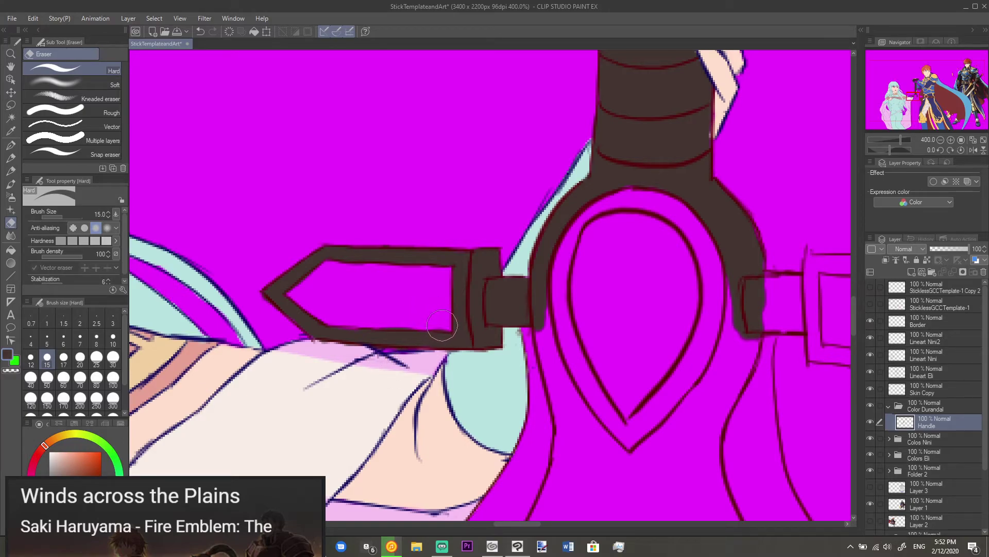
key(p)
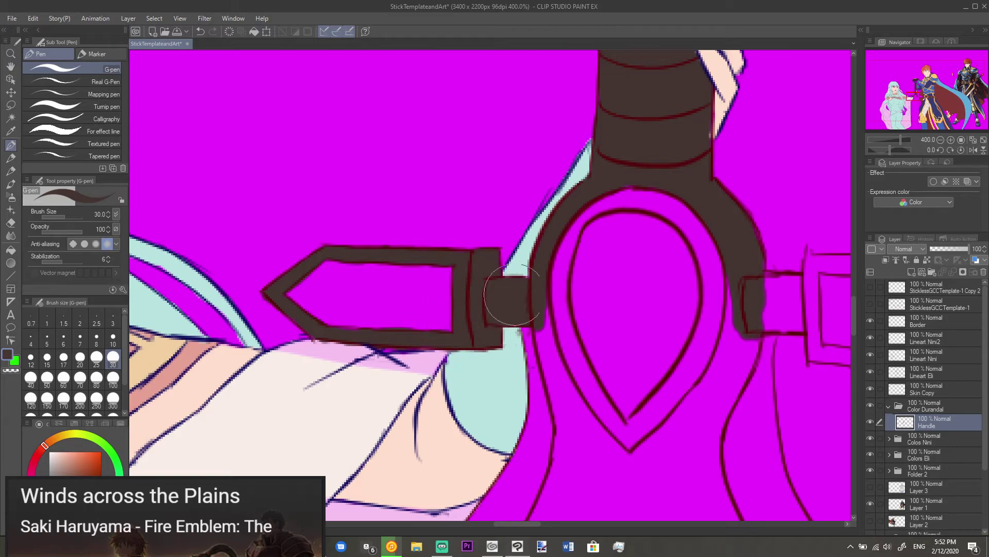
Step: Fill the right crossguard joint block and the inner end of the right arm's frame with dark brown
scroll(585, 312, down, 2)
drag(627, 334, 423, 323)
scroll(476, 327, up, 2)
mouse_move(470, 256)
mouse_down()
mouse_move(456, 283)
mouse_move(486, 285)
mouse_move(457, 285)
mouse_move(458, 255)
mouse_move(508, 238)
mouse_move(514, 292)
mouse_move(480, 265)
mouse_move(506, 275)
mouse_move(510, 225)
mouse_up()
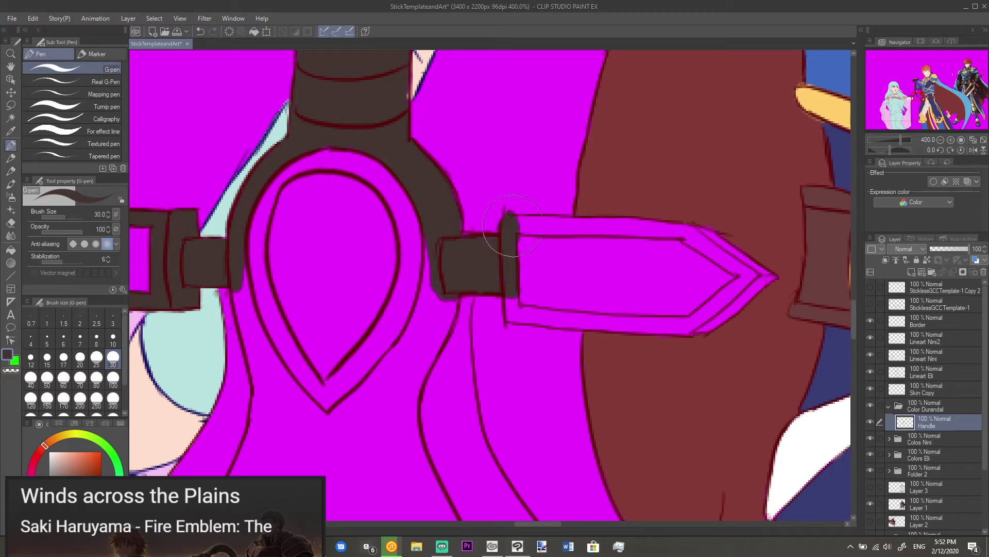
key(e)
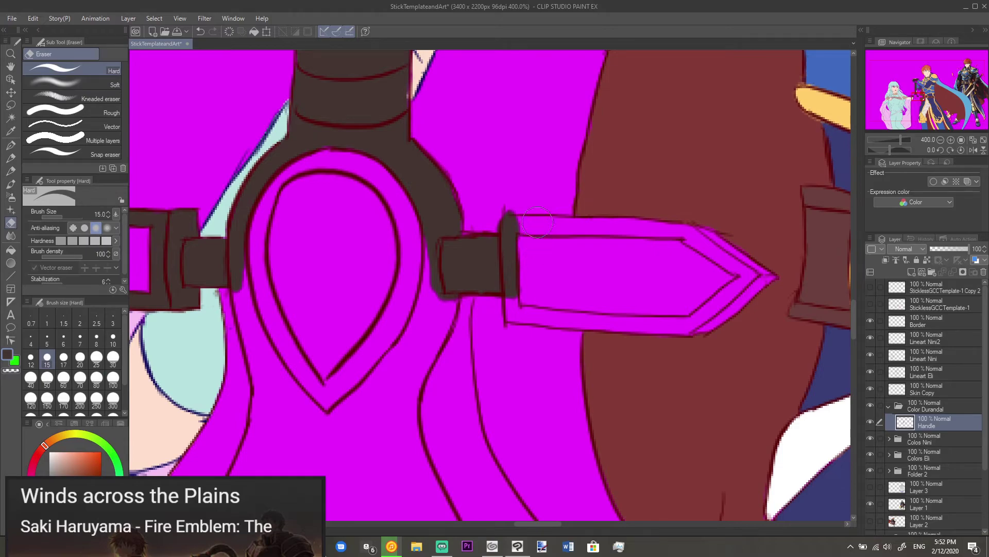
Step: Paint most of the upper edge of the right arm's frame dark brown, starting from its inner corner
key(p)
mouse_move(512, 243)
mouse_down()
mouse_move(515, 230)
mouse_move(535, 225)
mouse_move(519, 227)
mouse_move(575, 222)
mouse_up()
key(e)
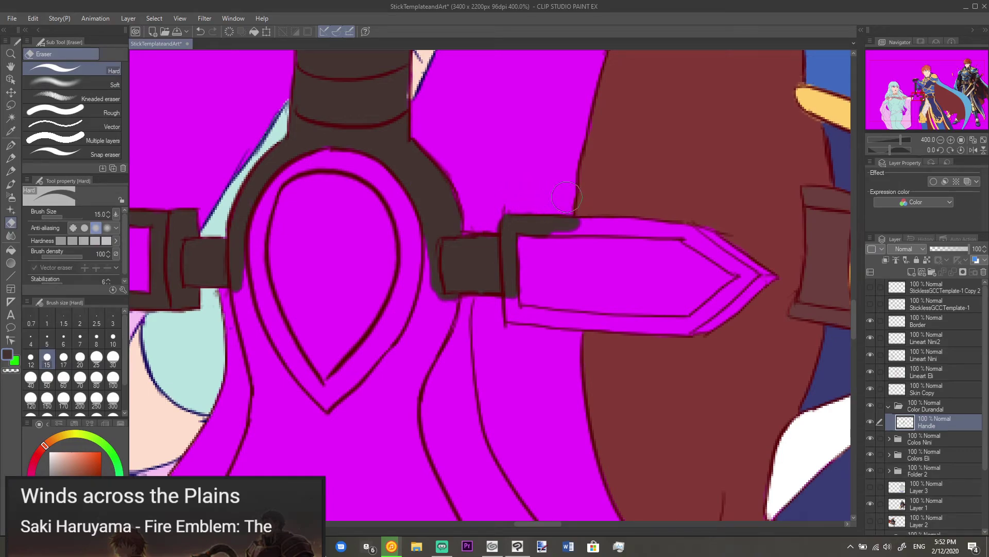
key(p)
mouse_move(569, 230)
mouse_down()
mouse_move(603, 228)
mouse_move(572, 224)
mouse_move(582, 222)
mouse_move(646, 231)
mouse_up()
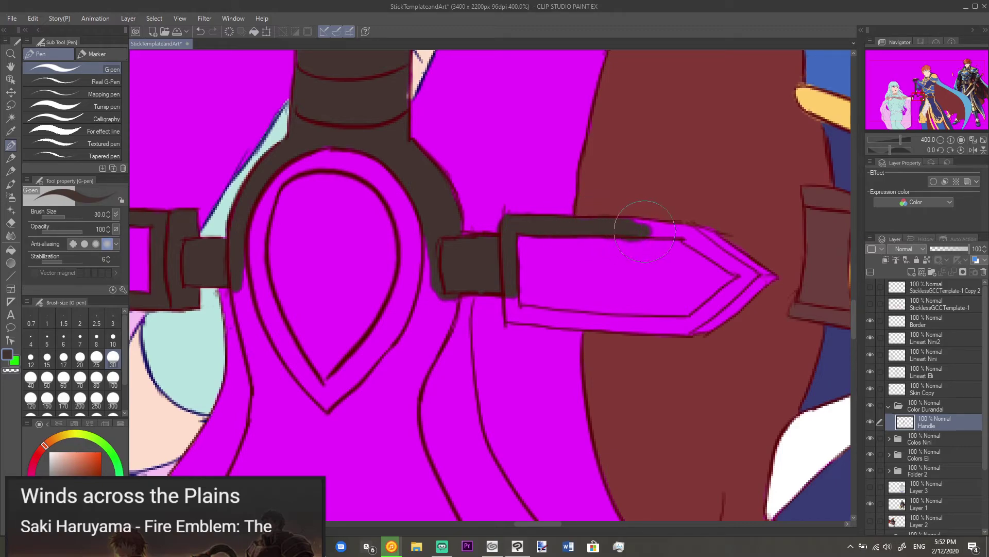
Step: Move the Color Durandal folder below Colors Eli and extend the right arm's upper edge on the Handle layer to the tip's bend
drag(939, 403, 941, 462)
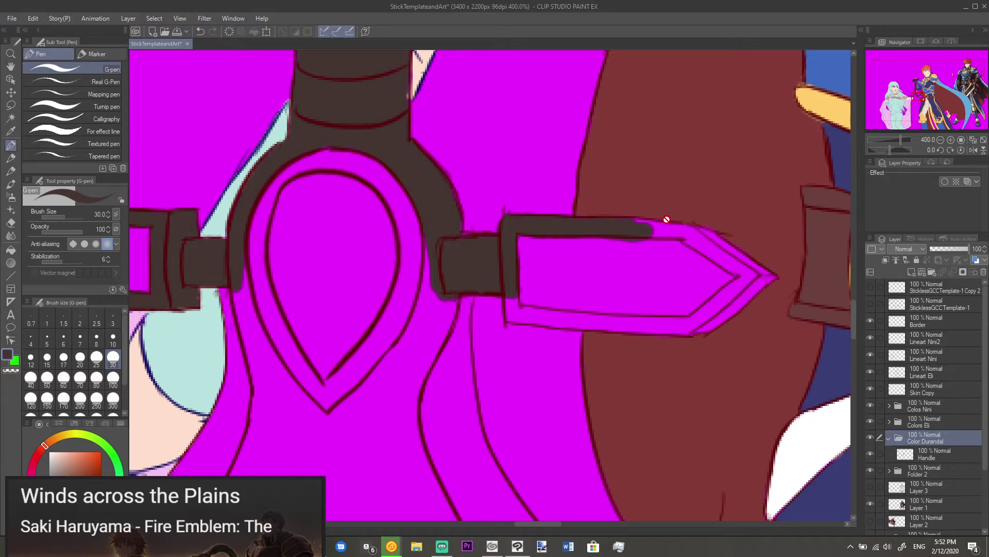
click(916, 446)
drag(638, 209, 666, 207)
key(e)
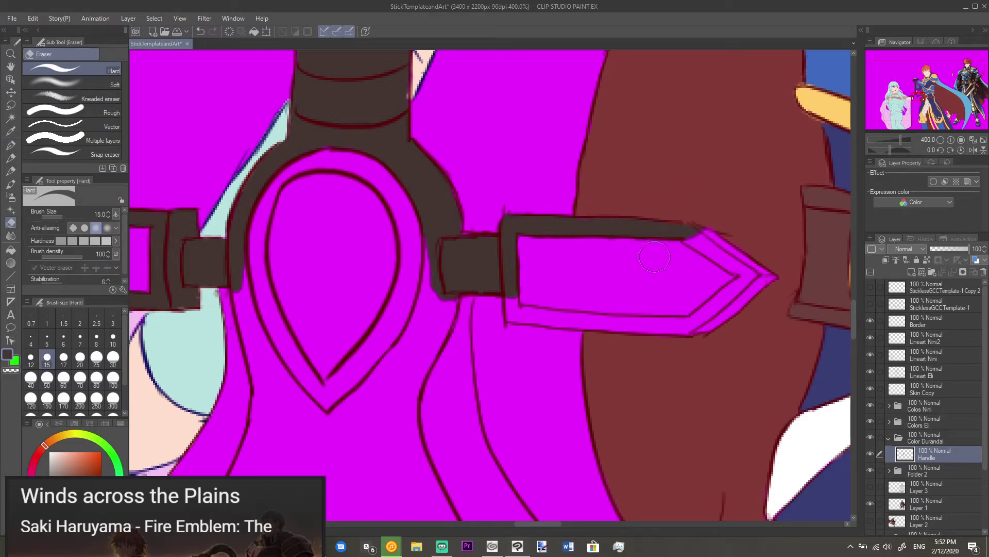
Step: Paint the right arm's pointed tip and the outer part of its lower frame edge dark brown
key(p)
mouse_move(703, 211)
mouse_down()
mouse_move(757, 259)
mouse_move(758, 295)
mouse_move(754, 283)
mouse_move(726, 309)
mouse_move(732, 325)
mouse_move(707, 343)
mouse_move(714, 330)
mouse_move(681, 329)
mouse_move(675, 349)
mouse_move(670, 343)
mouse_move(680, 349)
mouse_move(629, 355)
mouse_move(637, 347)
mouse_move(569, 290)
mouse_up()
key(e)
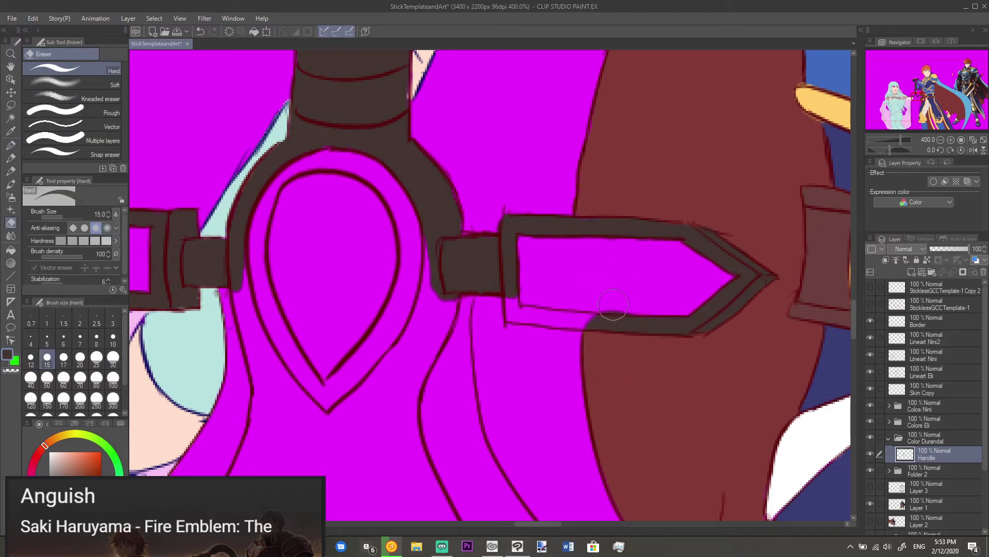
key(p)
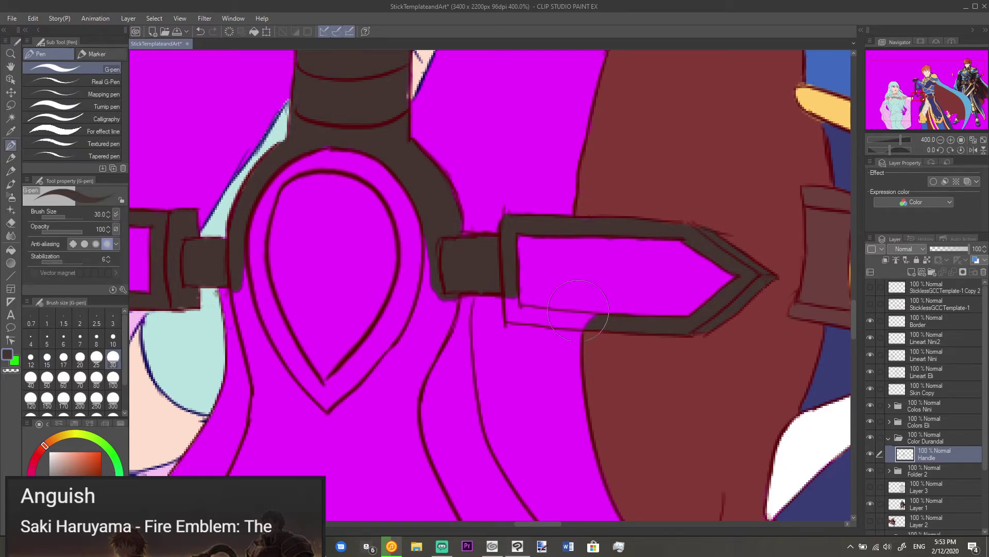
drag(594, 321, 594, 324)
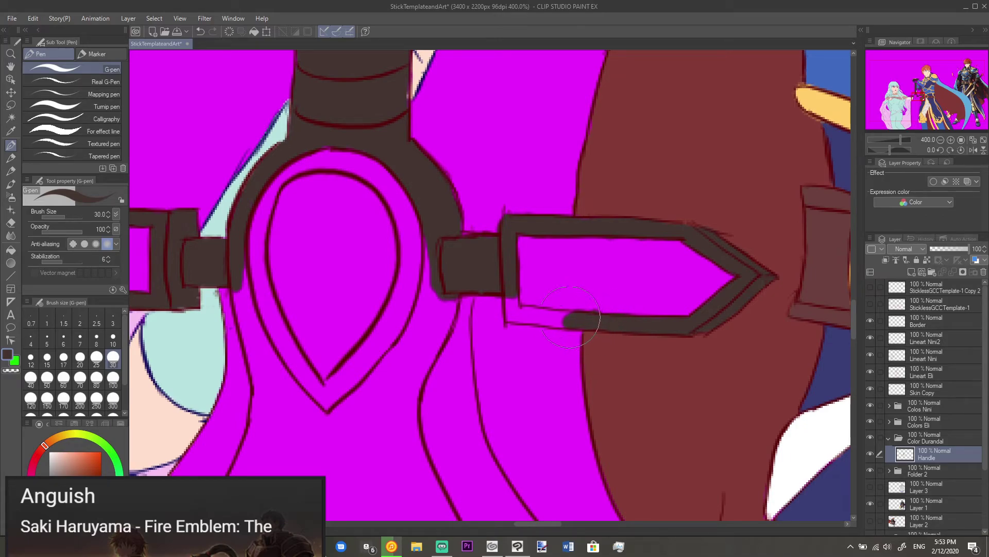
Step: Close the right arm's frame by painting the rest of its lower edge dark brown up to the inner corner
key(e)
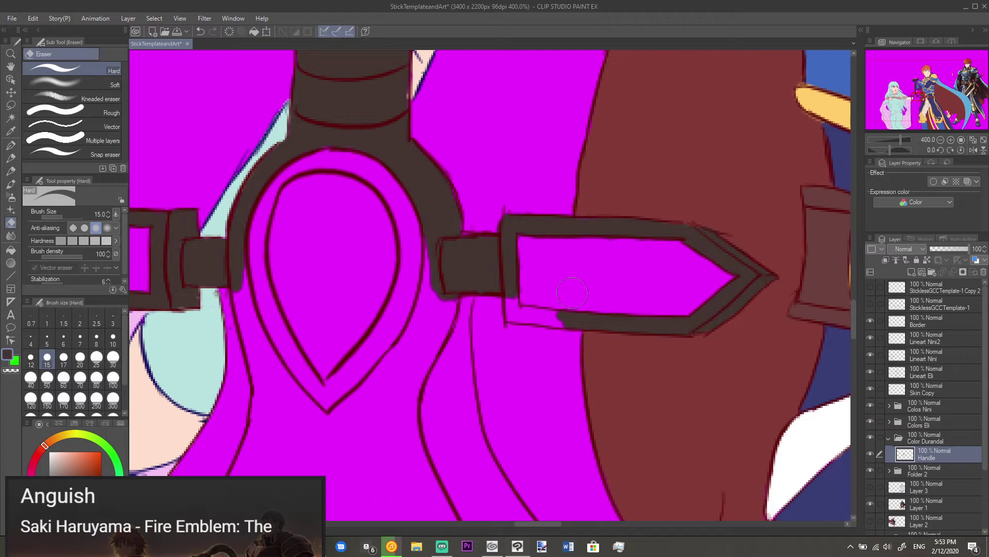
key(p)
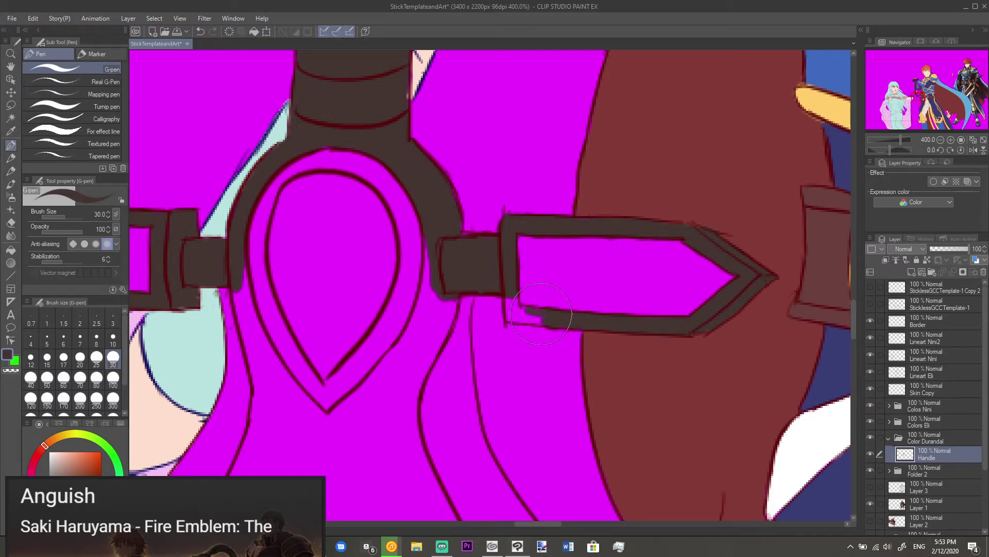
key(e)
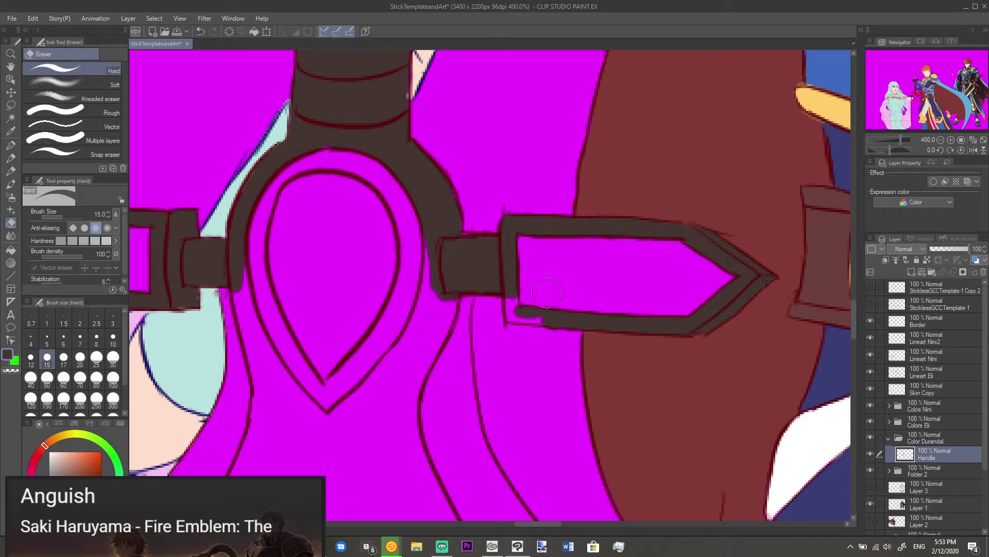
key(p)
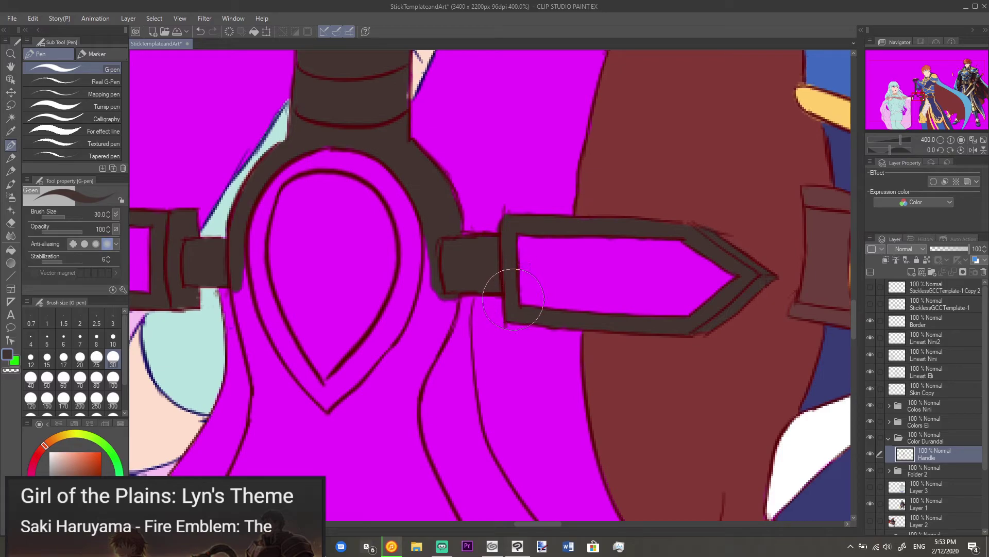
key(e)
key(p)
Step: Fill the band along the lower right side of the teardrop medallion with dark brown, down past its point
drag(402, 282, 581, 198)
drag(474, 195, 499, 210)
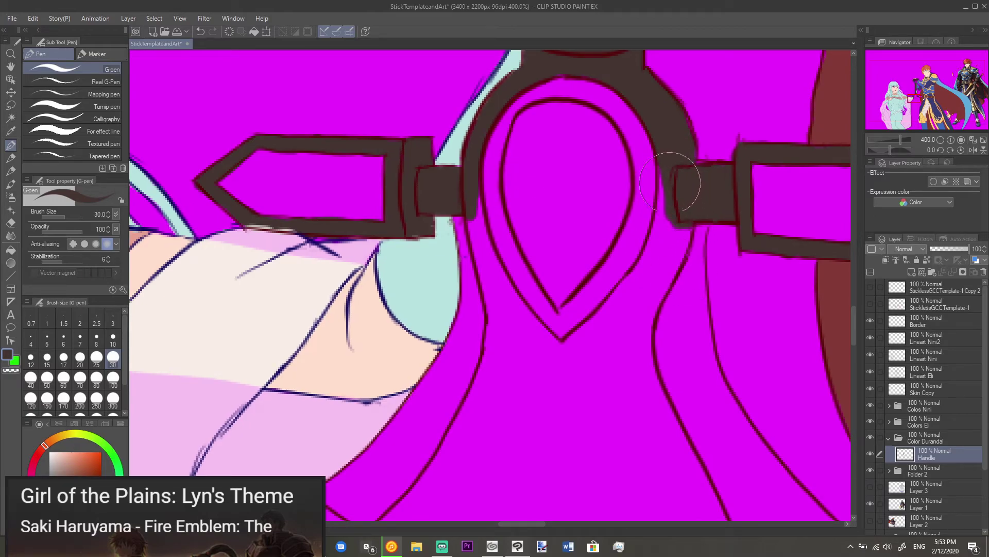
mouse_move(665, 176)
mouse_down()
mouse_move(655, 235)
mouse_move(676, 246)
mouse_move(672, 264)
mouse_move(679, 244)
mouse_move(657, 287)
mouse_move(656, 258)
mouse_move(627, 306)
mouse_move(639, 285)
mouse_move(601, 324)
mouse_move(616, 307)
mouse_move(622, 329)
mouse_move(638, 320)
mouse_move(628, 373)
mouse_move(606, 323)
mouse_move(556, 377)
mouse_up()
Step: Fill the band along the lower left side of the teardrop medallion with dark brown, down towards its point
mouse_move(473, 205)
mouse_down()
mouse_move(479, 238)
mouse_move(473, 182)
mouse_up()
mouse_move(487, 267)
mouse_down()
mouse_move(483, 239)
mouse_move(518, 309)
mouse_up()
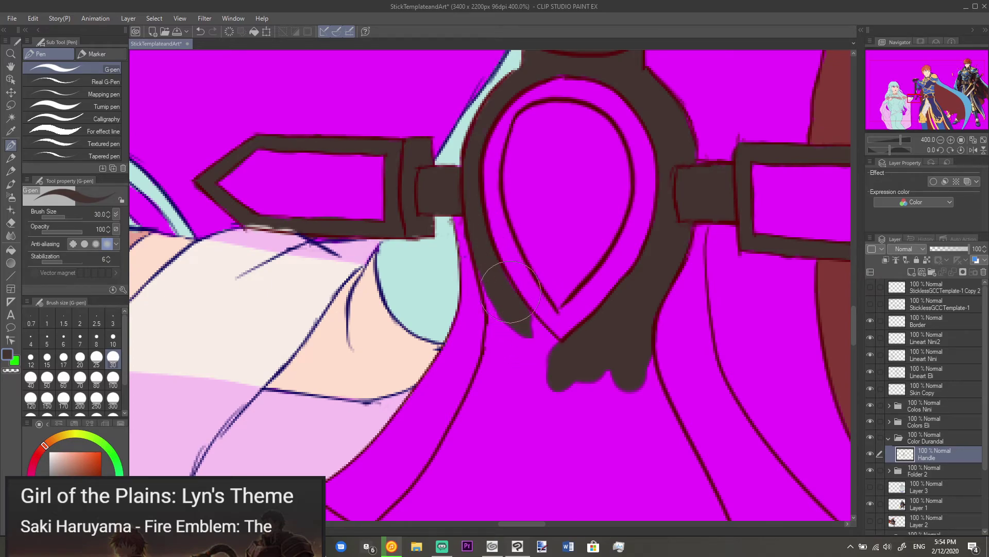
drag(508, 274, 543, 335)
key(e)
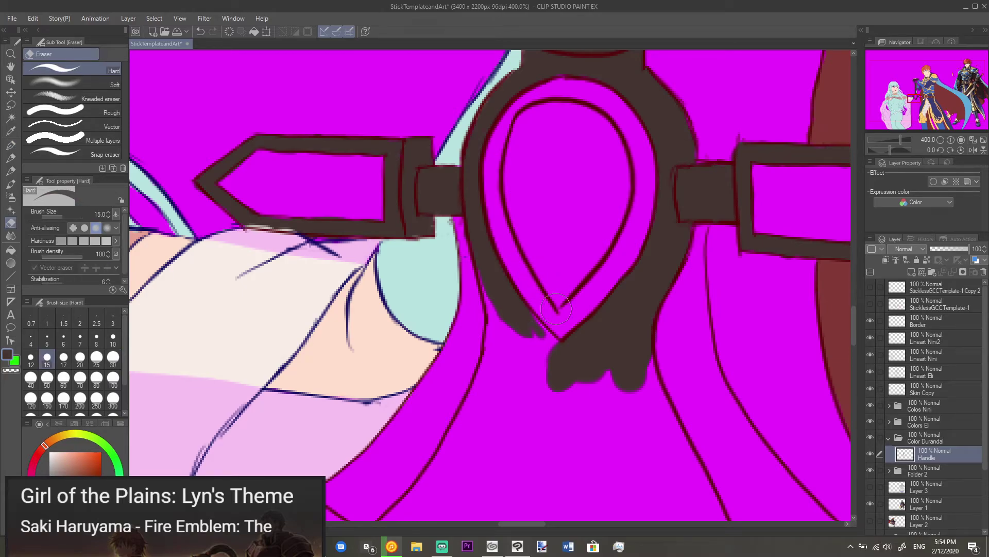
key(p)
Step: Paint the blade centre below the medallion's point dark brown, down to its upper right corner
mouse_move(538, 330)
mouse_down()
mouse_move(570, 368)
mouse_move(525, 327)
mouse_move(539, 377)
mouse_move(483, 262)
mouse_move(497, 366)
mouse_move(484, 401)
mouse_up()
mouse_move(509, 354)
mouse_down()
mouse_move(512, 415)
mouse_move(510, 345)
mouse_move(512, 386)
mouse_move(531, 412)
mouse_up()
scroll(544, 391, down, 2)
mouse_move(534, 454)
mouse_down()
mouse_move(546, 268)
mouse_move(595, 204)
mouse_move(610, 219)
mouse_up()
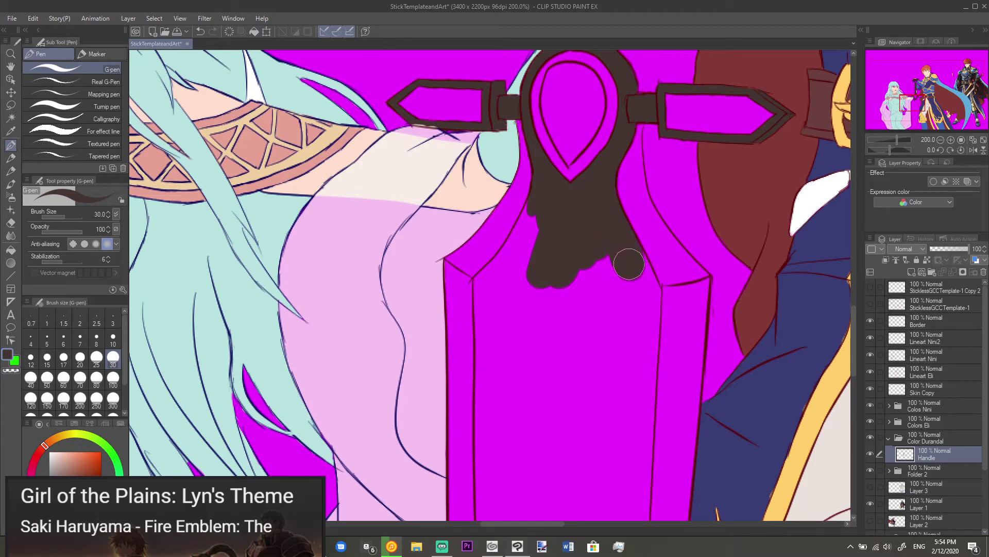
mouse_move(634, 273)
mouse_down()
mouse_move(639, 309)
mouse_move(611, 267)
mouse_move(578, 283)
mouse_up()
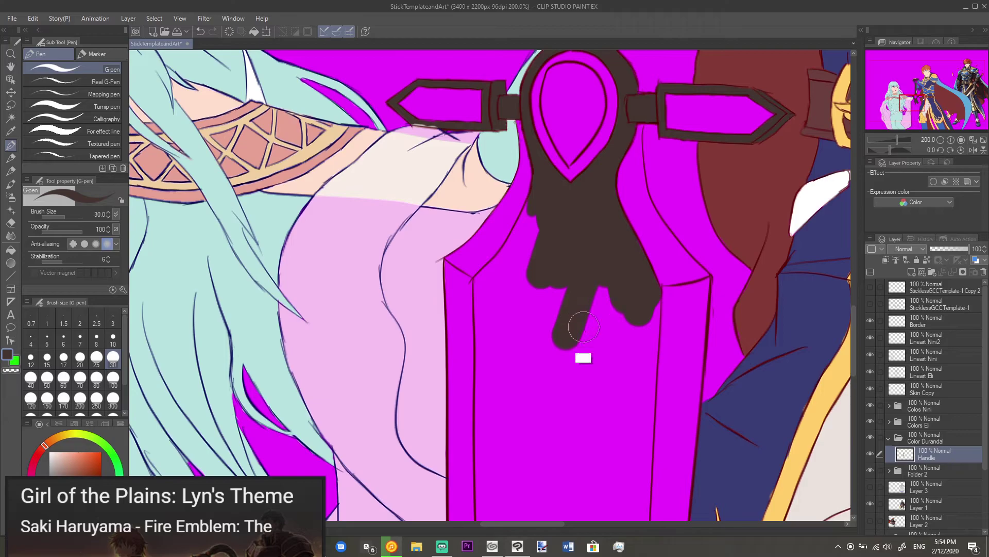
Step: Fill the upper left shoulder of the blade centre with dark brown down to its corner and in towards the middle
scroll(584, 327, down, 1)
drag(579, 346, 582, 224)
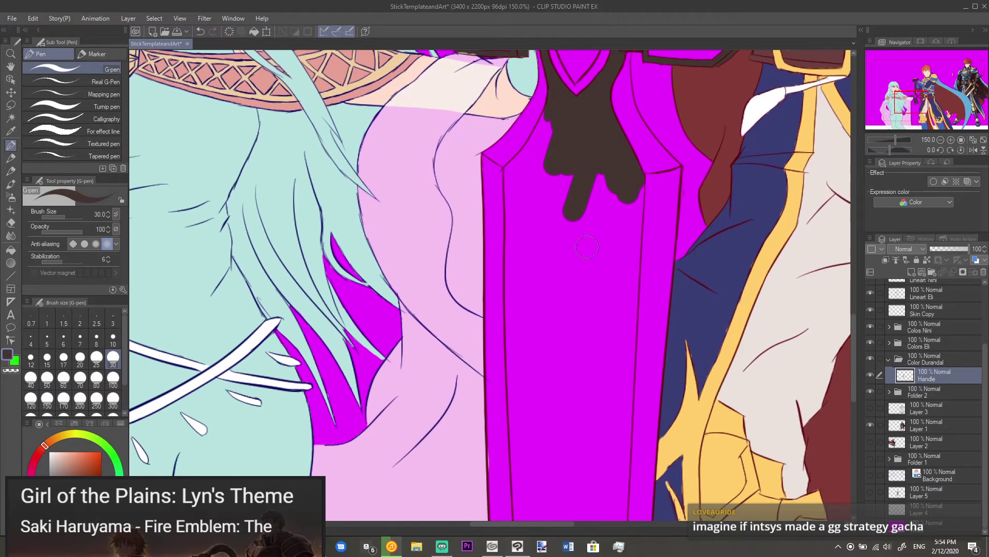
scroll(594, 254, down, 1)
scroll(580, 197, up, 2)
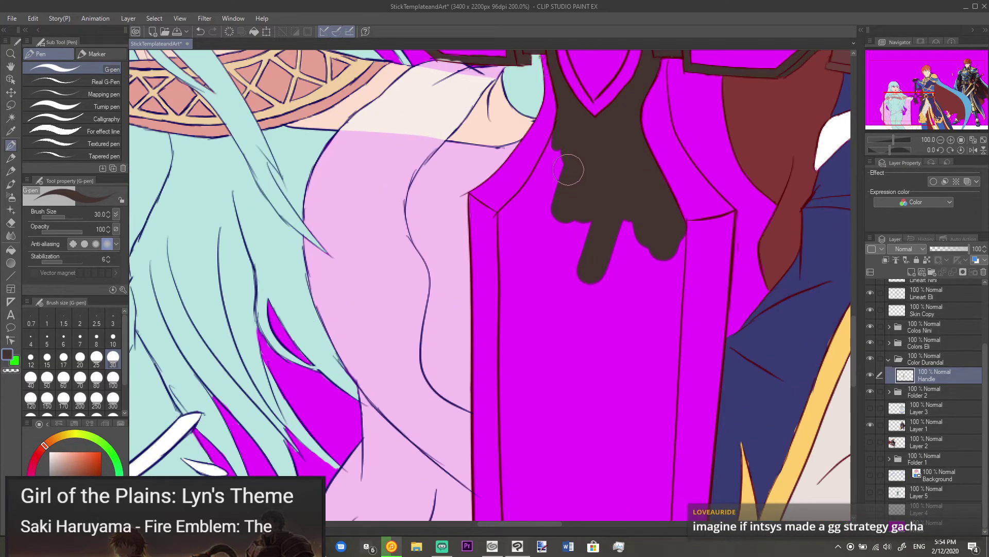
mouse_move(555, 169)
mouse_down()
mouse_move(556, 160)
mouse_move(524, 209)
mouse_up()
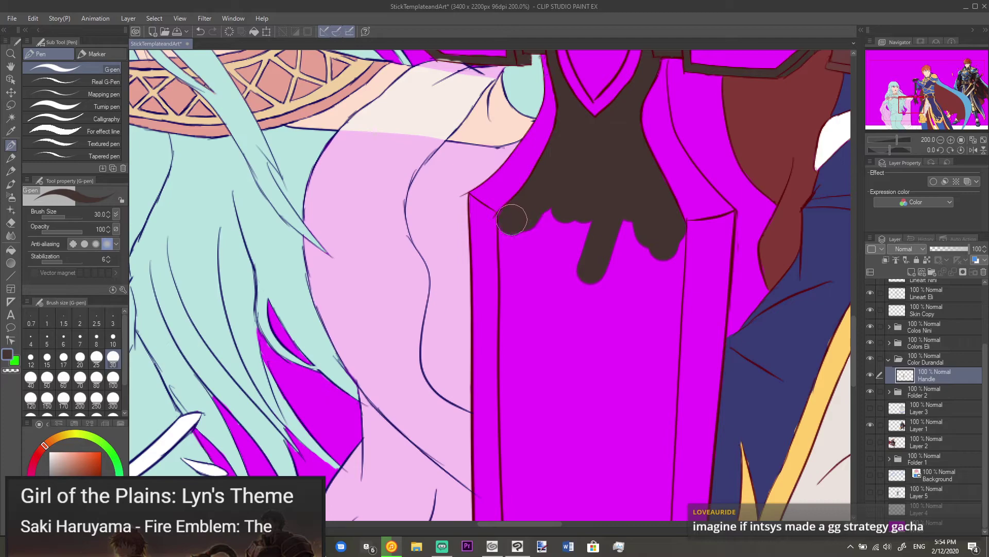
mouse_move(535, 205)
mouse_down()
mouse_move(526, 233)
mouse_move(578, 226)
mouse_move(571, 276)
mouse_up()
key(e)
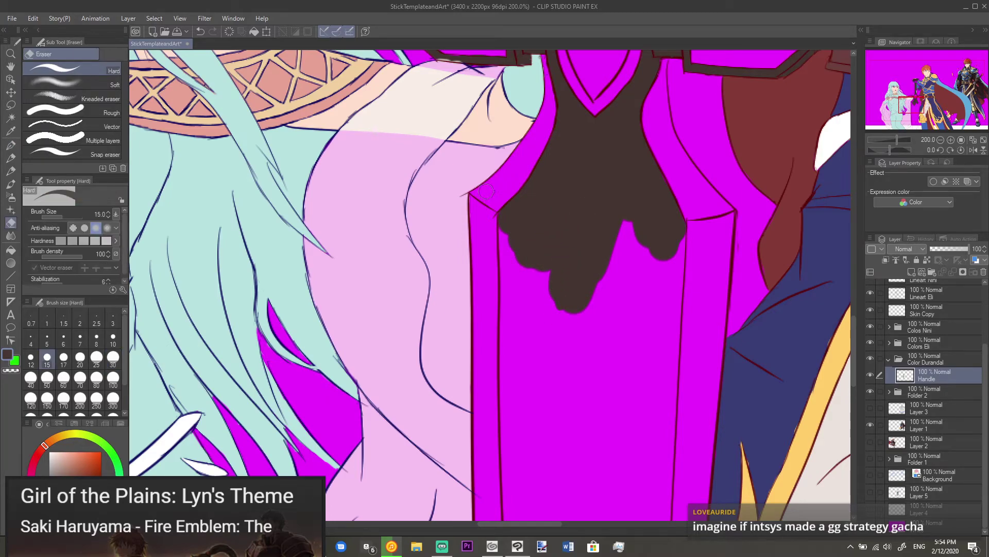
key(p)
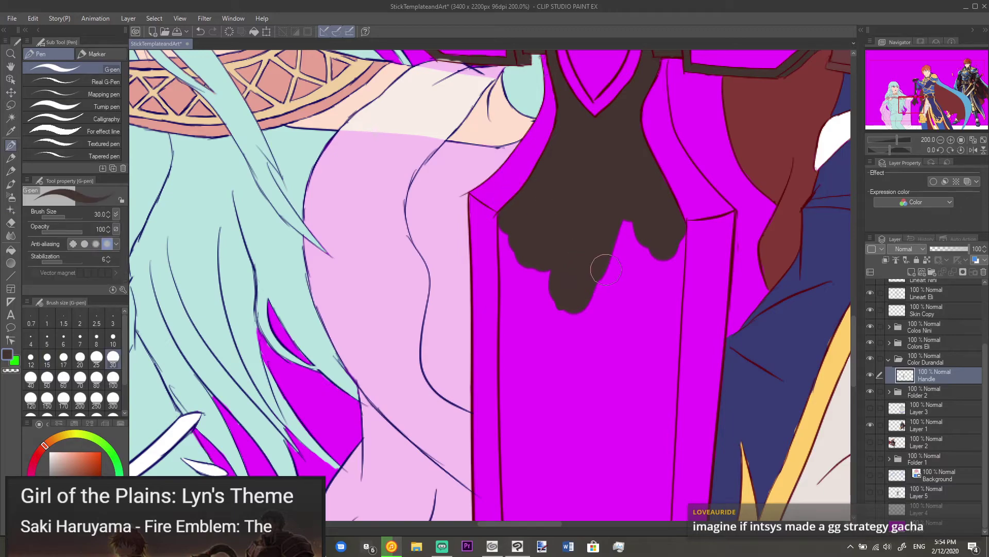
Step: Extend the dark brown along the blade centre's right edge just below the corner and close the gap beside it
scroll(621, 270, down, 1)
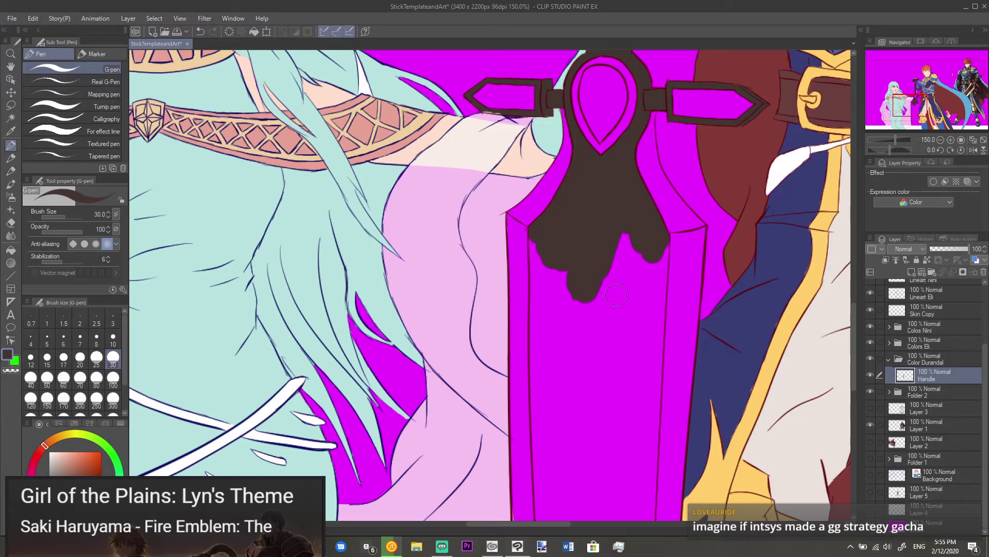
scroll(616, 296, up, 1)
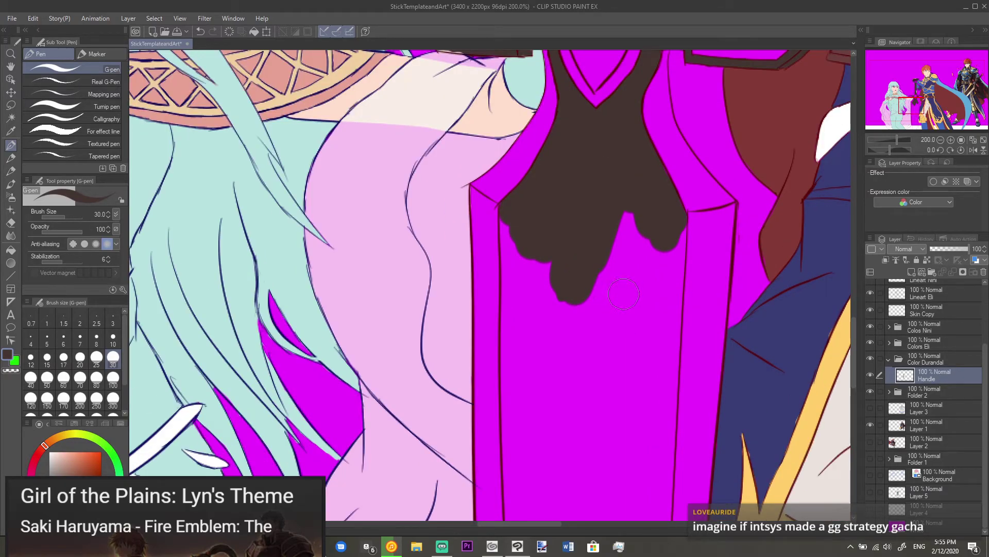
mouse_move(598, 236)
mouse_down()
mouse_move(603, 261)
mouse_move(616, 253)
mouse_move(624, 263)
mouse_move(641, 234)
mouse_move(671, 231)
mouse_move(658, 303)
mouse_move(656, 279)
mouse_up()
scroll(657, 278, down, 1)
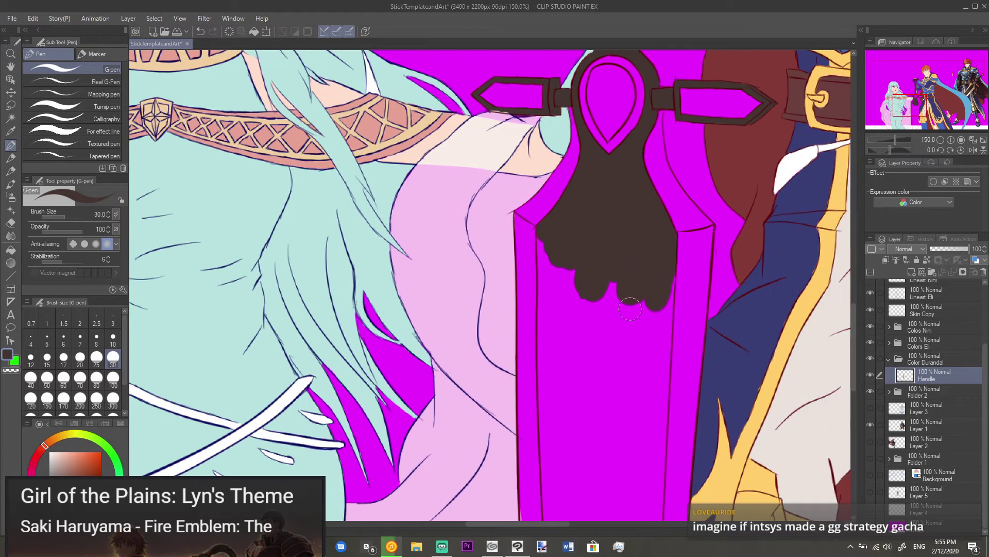
Step: Enlarge the G-pen to size 120 and fill the blade centre with dark brown down to the canvas's lower edge
drag(617, 327, 599, 255)
key(bracketright)
key(bracketright)
key(bracketright)
key(bracketright)
key(bracketright)
key(bracketright)
key(bracketright)
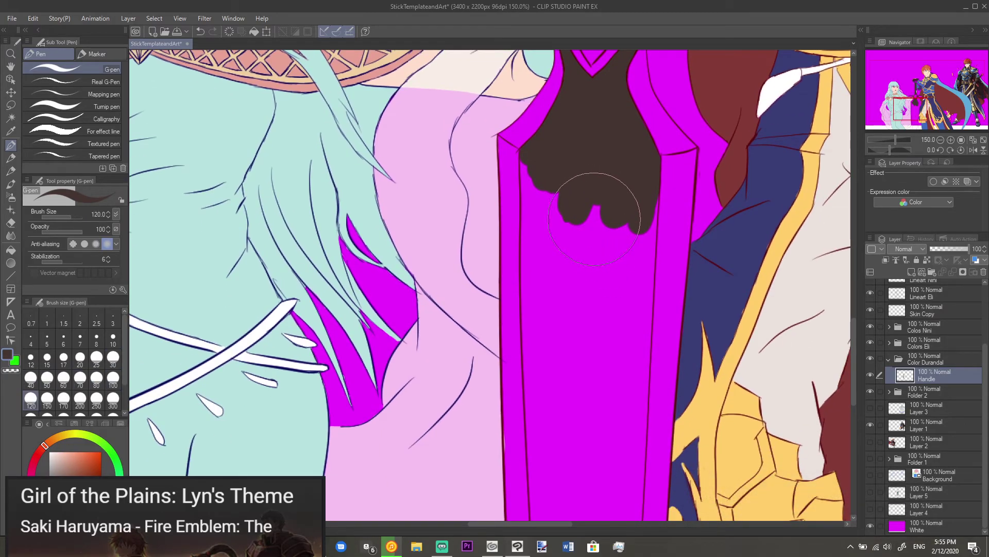
mouse_move(570, 187)
mouse_down()
mouse_move(577, 222)
mouse_move(573, 184)
mouse_move(563, 165)
mouse_move(558, 172)
mouse_move(565, 160)
mouse_move(567, 244)
mouse_move(562, 195)
mouse_move(559, 229)
mouse_move(569, 280)
mouse_move(567, 261)
mouse_move(560, 294)
mouse_move(594, 273)
mouse_move(597, 195)
mouse_move(612, 204)
mouse_move(593, 223)
mouse_move(608, 280)
mouse_move(607, 295)
mouse_move(593, 298)
mouse_move(592, 323)
mouse_move(654, 325)
mouse_move(639, 210)
mouse_move(590, 207)
mouse_move(604, 256)
mouse_move(572, 242)
mouse_move(587, 245)
mouse_move(600, 280)
mouse_move(598, 395)
mouse_move(570, 331)
mouse_move(585, 254)
mouse_move(566, 166)
mouse_move(572, 294)
mouse_move(559, 289)
mouse_move(552, 331)
mouse_move(570, 380)
mouse_move(592, 300)
mouse_move(602, 195)
mouse_up()
mouse_move(595, 274)
mouse_down()
mouse_move(585, 221)
mouse_move(570, 217)
mouse_move(590, 361)
mouse_move(598, 309)
mouse_move(579, 327)
mouse_move(596, 358)
mouse_move(588, 376)
mouse_move(592, 349)
mouse_up()
scroll(622, 324, down, 4)
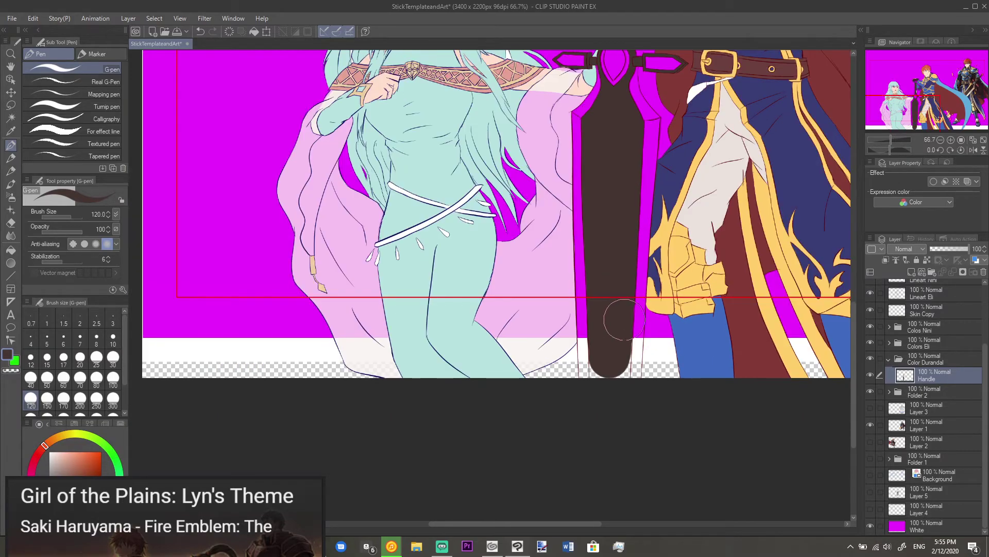
Step: On the White layer, pick the magenta background colour and fill the white and transparent strip along the canvas's lower edge
scroll(598, 286, down, 1)
drag(618, 273, 534, 434)
drag(704, 222, 577, 167)
drag(679, 299, 563, 222)
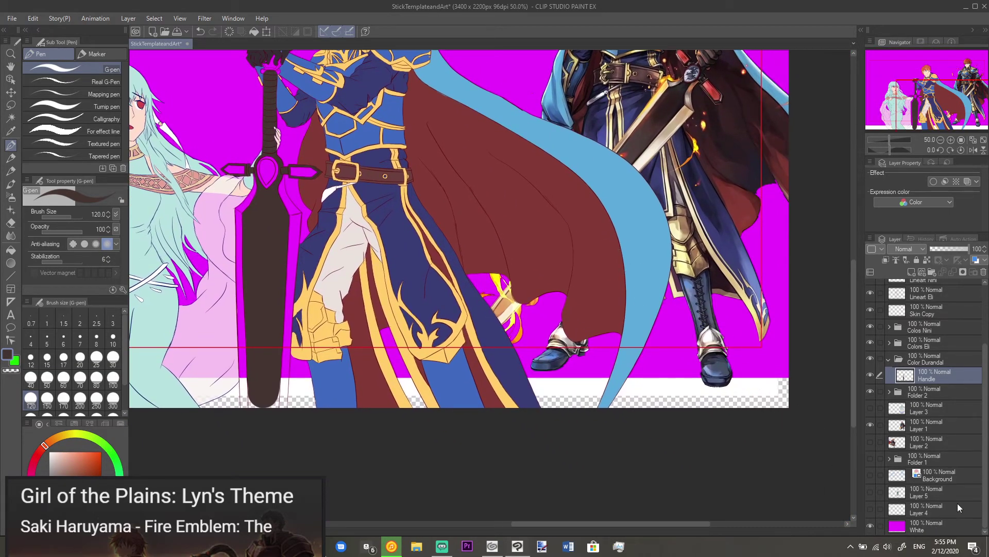
click(967, 531)
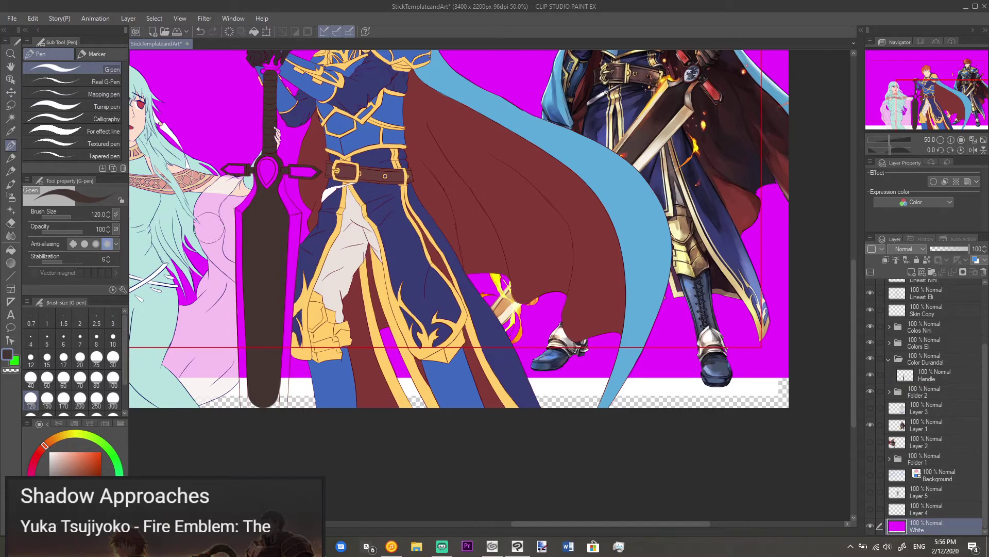
alt+click(227, 113)
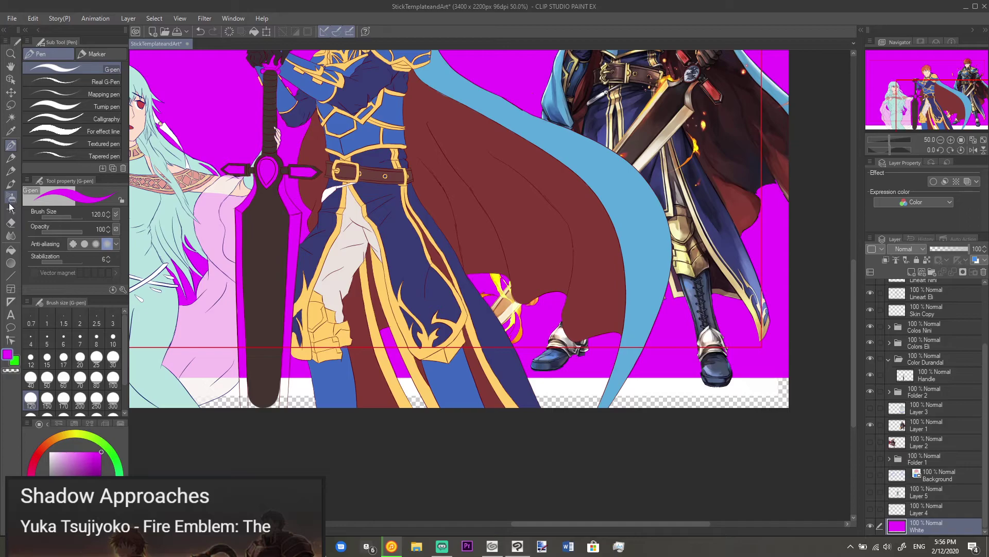
click(16, 251)
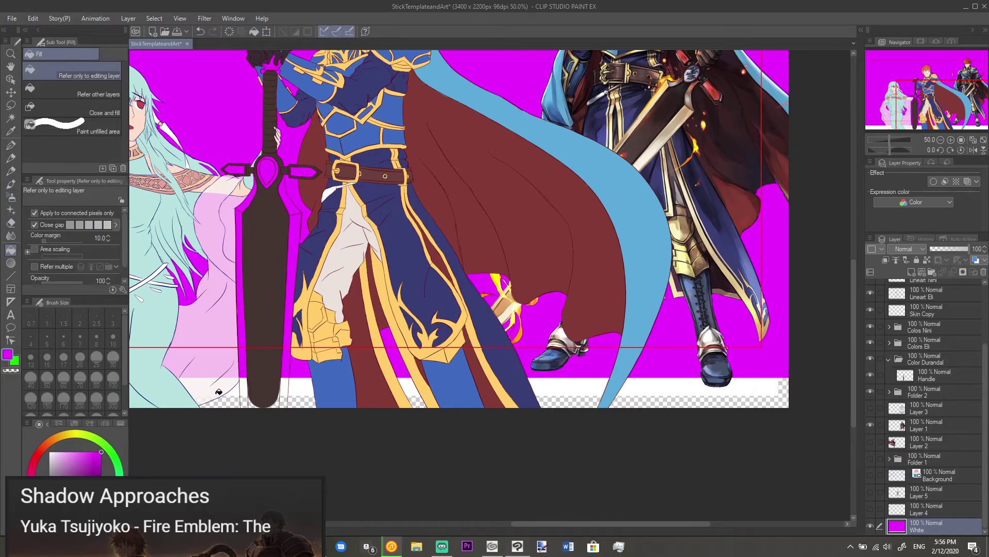
click(225, 399)
click(303, 388)
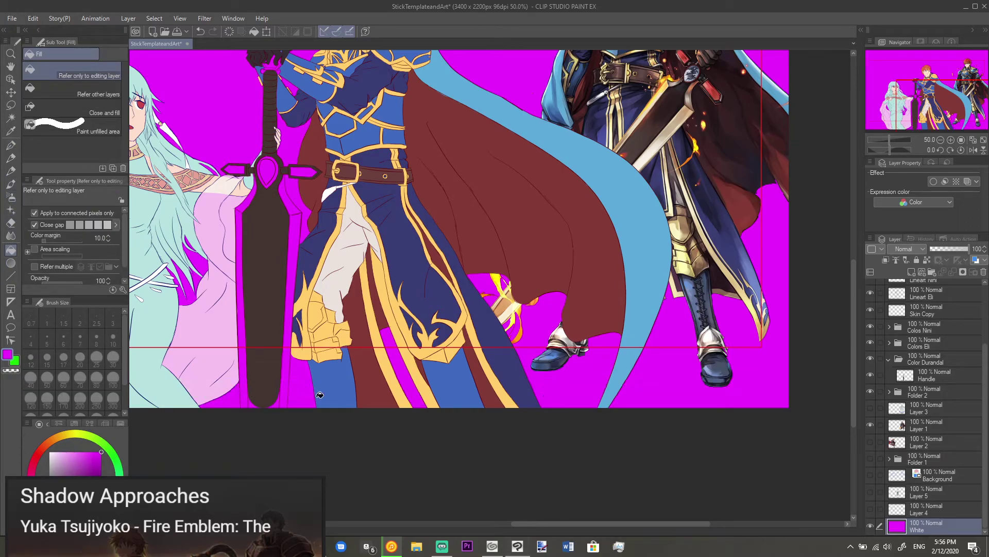
Step: Pick up the sword's dark brown again and make the Handle layer active
drag(273, 358, 594, 247)
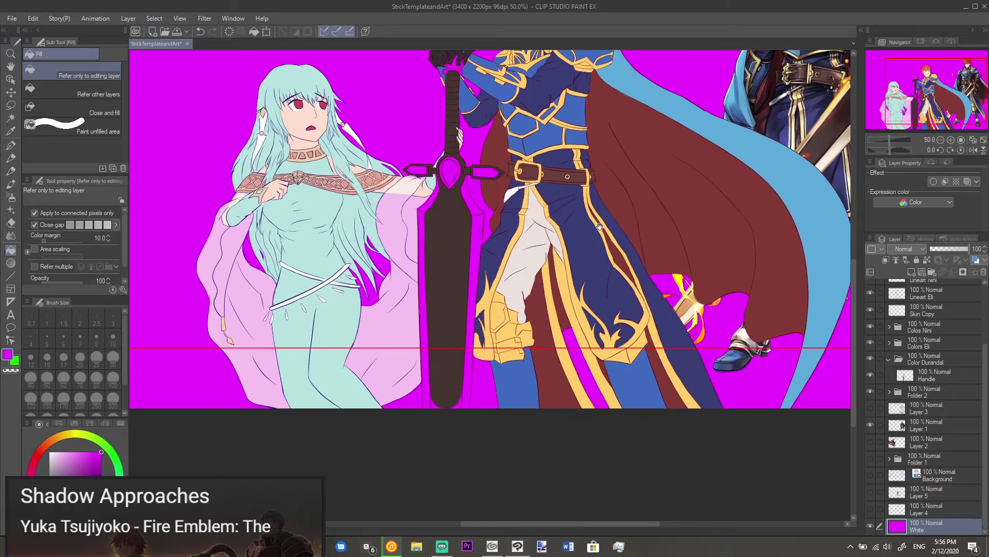
drag(685, 346, 596, 352)
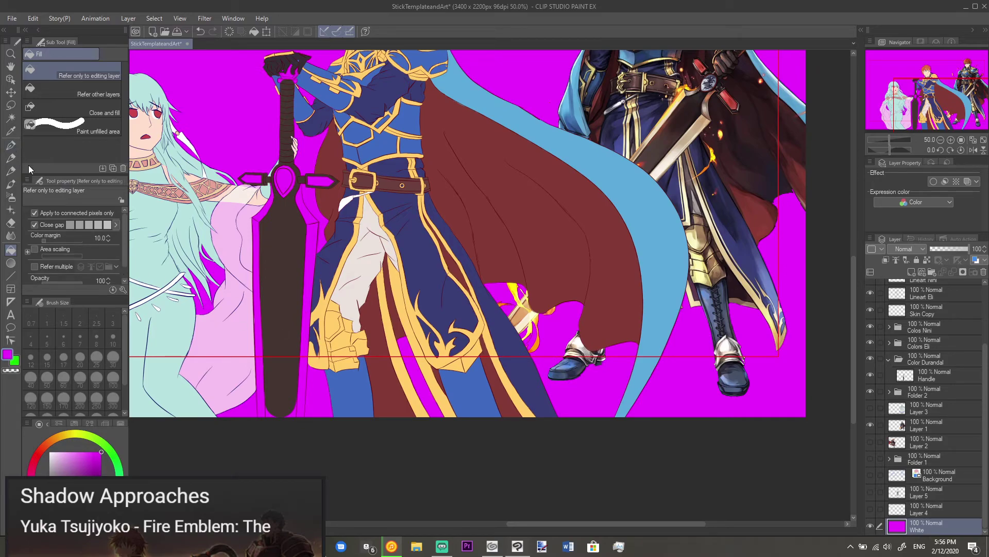
alt+click(295, 319)
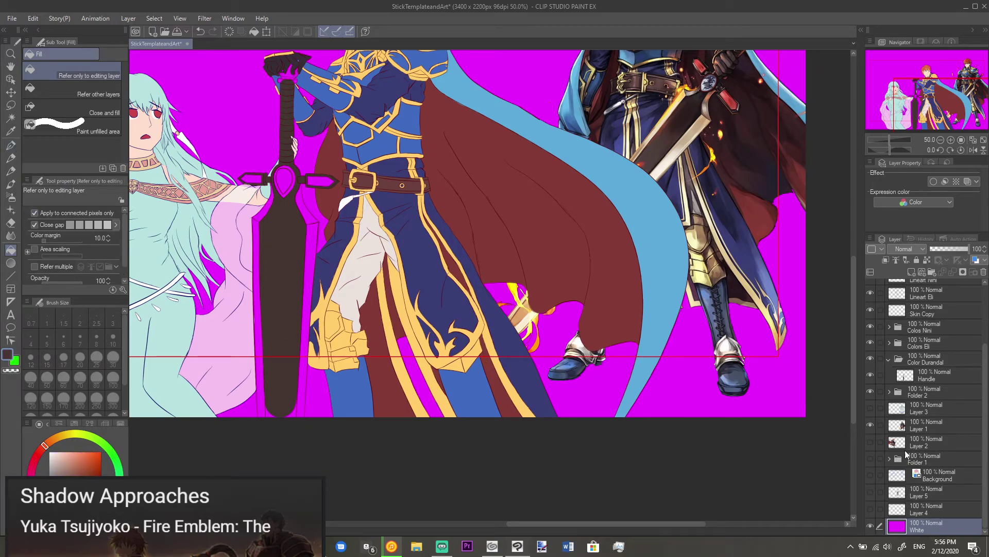
click(932, 377)
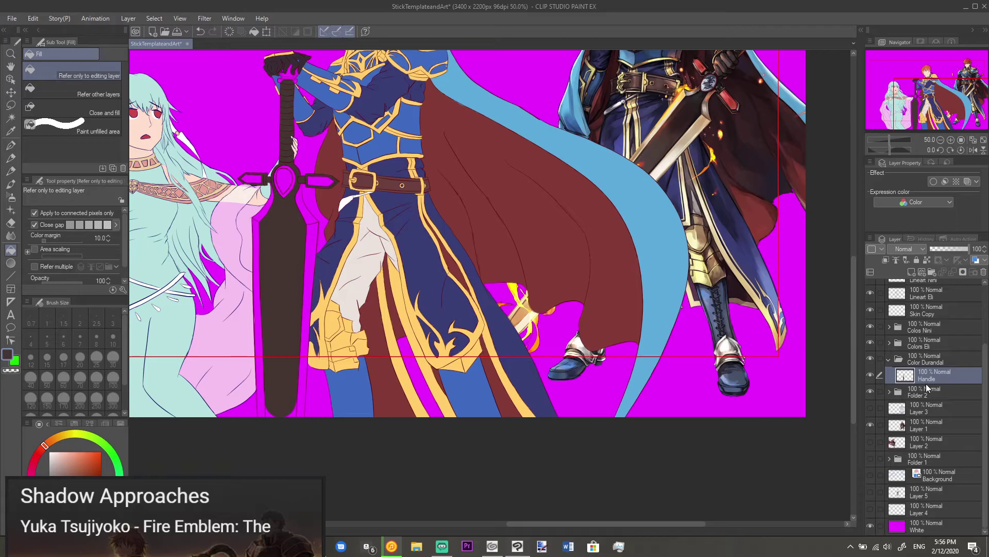
ctrl+click(280, 364)
Step: Paint the rounded lower end of the blade centre out to both corners with the dark brown G-pen
drag(296, 441, 329, 294)
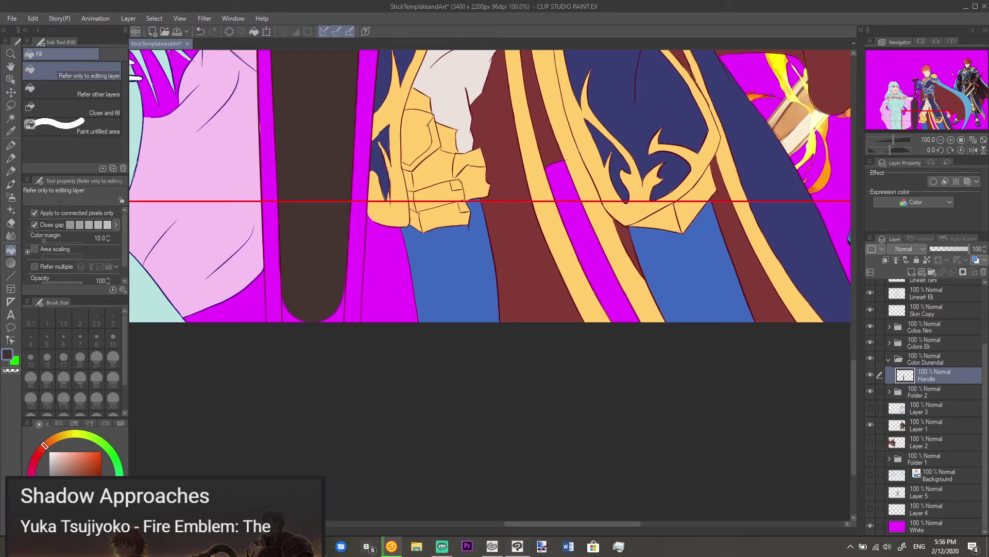
key(p)
ctrl+scroll(304, 314, down, 2)
ctrl+scroll(302, 312, up, 3)
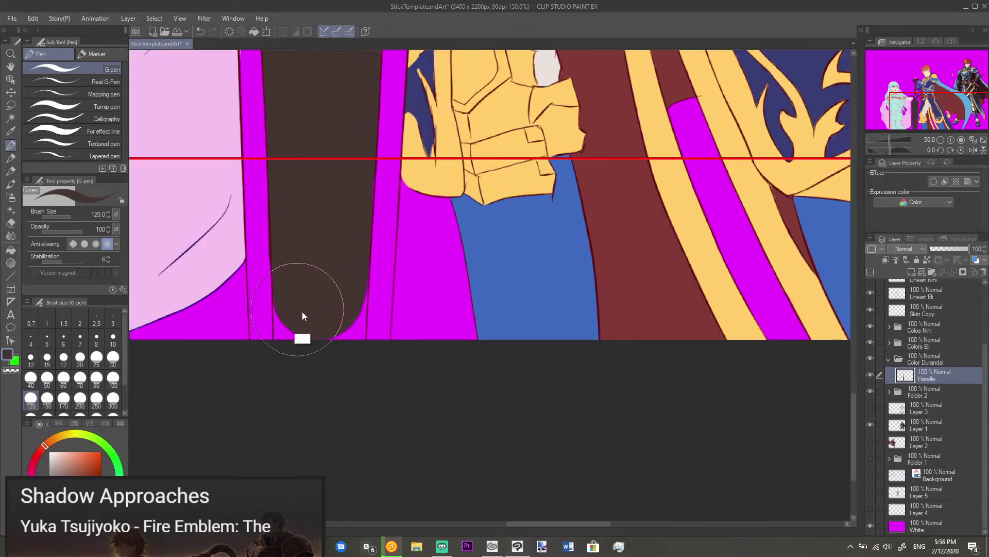
ctrl+scroll(302, 311, up, 3)
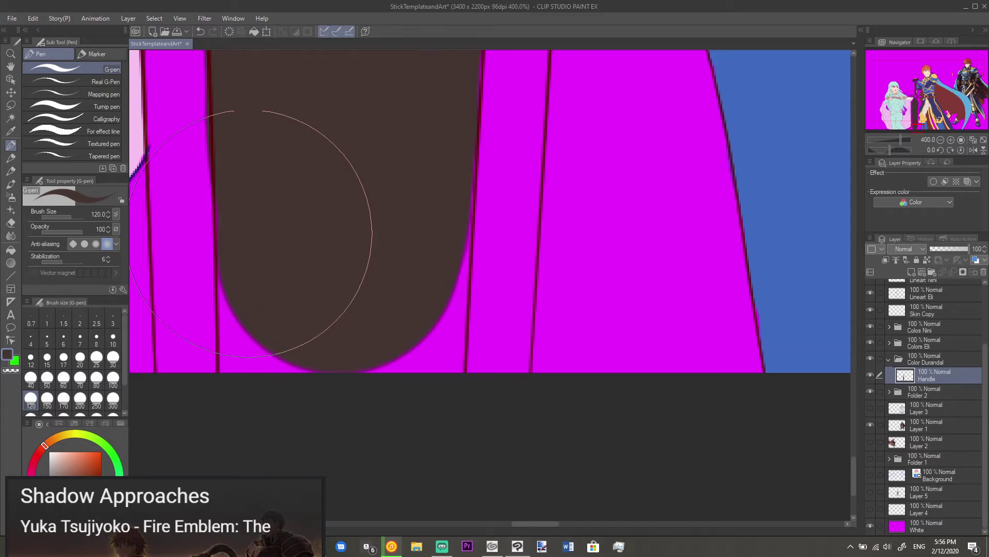
mouse_move(244, 285)
mouse_down()
mouse_move(239, 377)
mouse_move(253, 387)
mouse_move(318, 398)
mouse_move(397, 382)
mouse_move(419, 398)
mouse_move(420, 287)
mouse_move(449, 178)
mouse_up()
scroll(484, 247, down, 2)
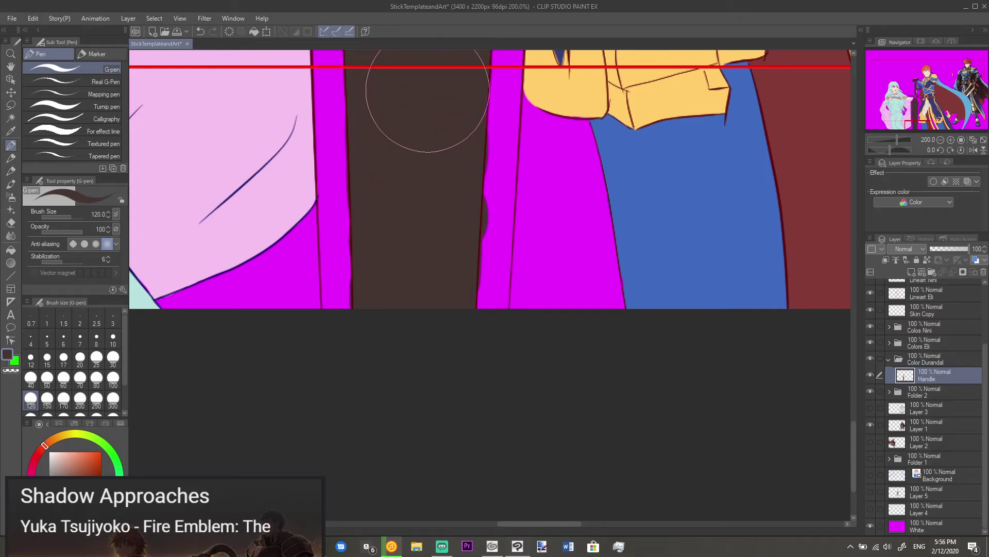
Step: Erase the dark brown that spills over the lower right edge of the blade centre with the Hard eraser
key(space)
drag(444, 153, 435, 281)
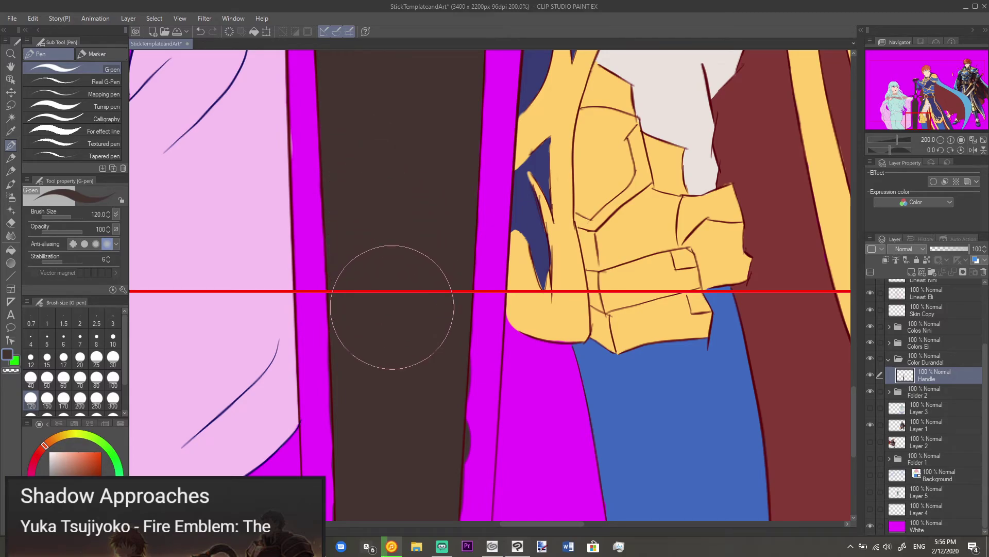
key(e)
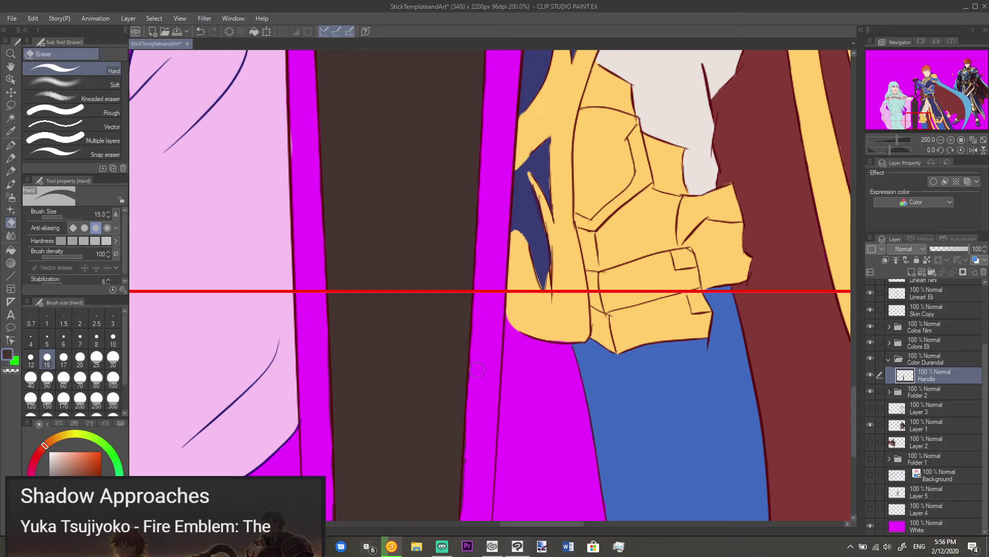
scroll(490, 415, up, 2)
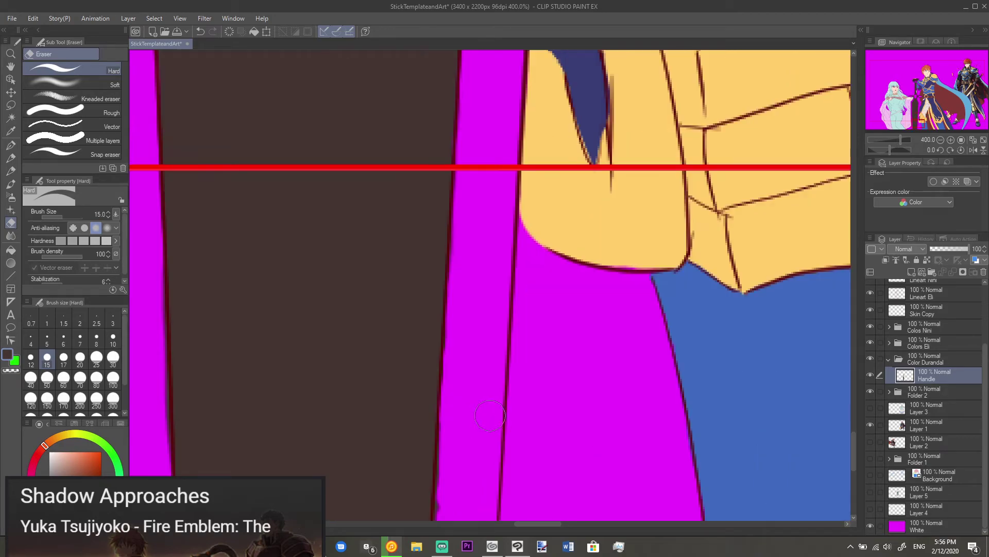
scroll(440, 409, down, 3)
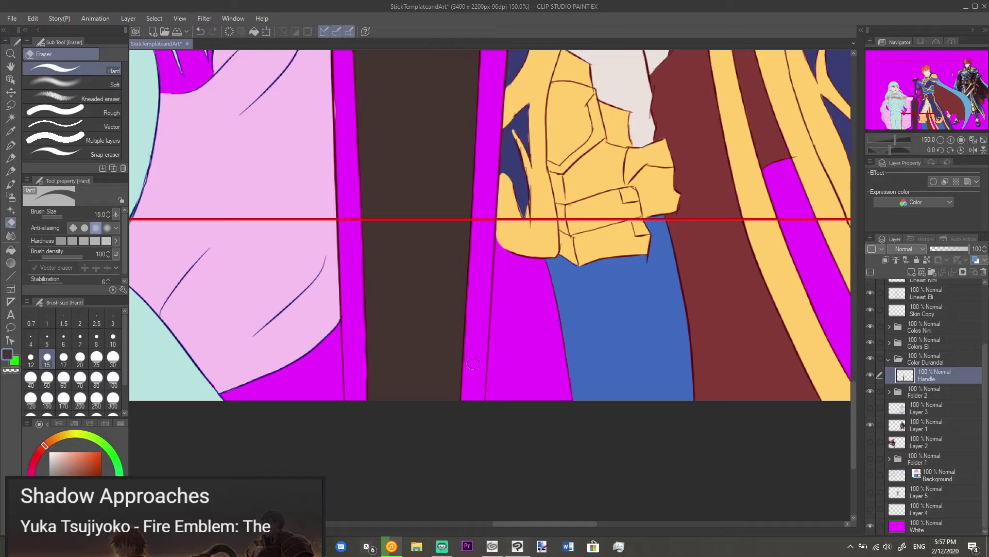
drag(475, 285, 444, 434)
drag(444, 317, 456, 457)
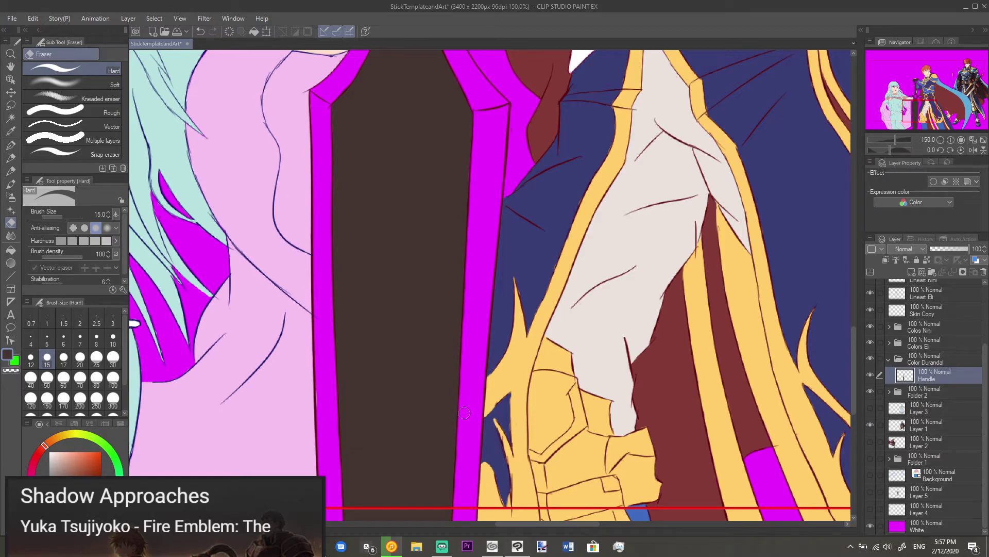
scroll(471, 433, up, 2)
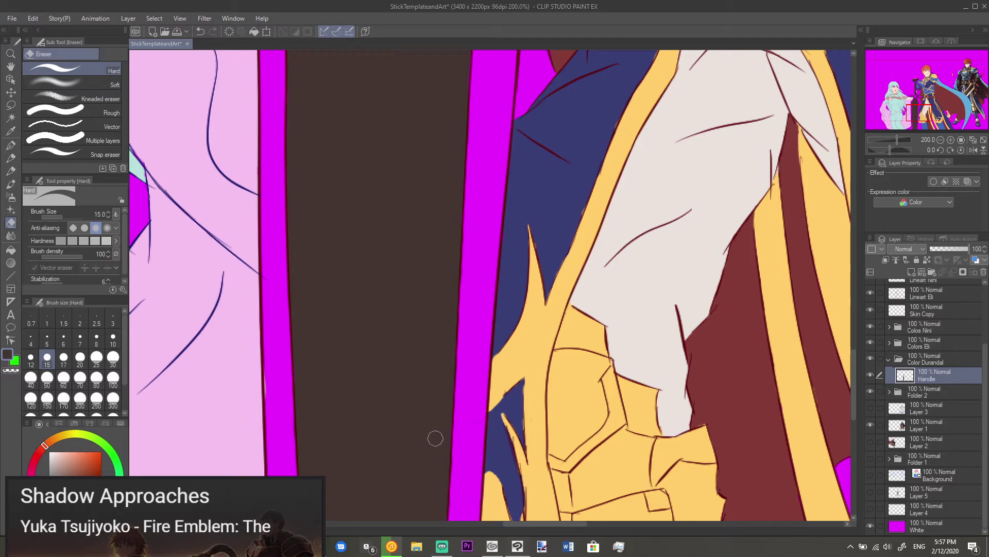
scroll(430, 425, up, 2)
scroll(427, 428, down, 2)
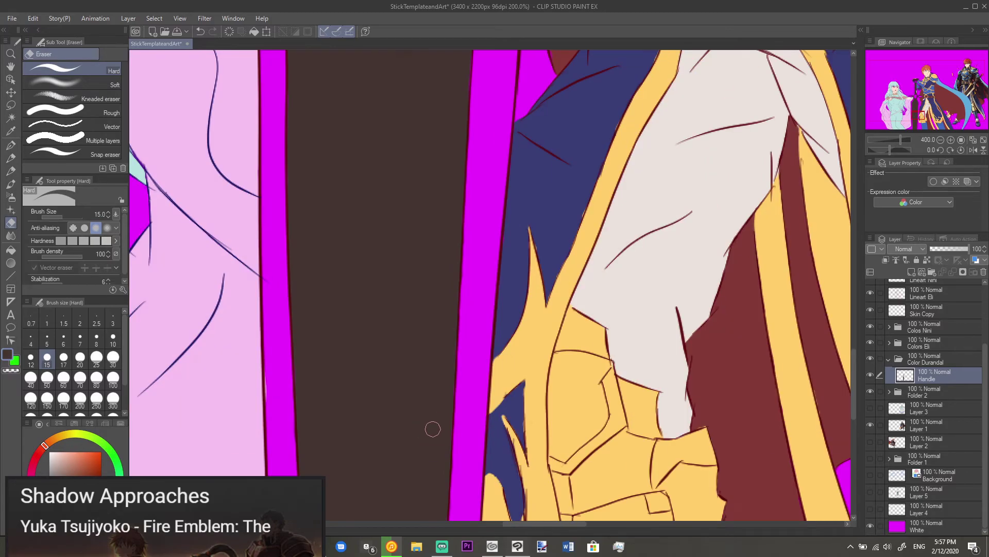
Step: Reduce the G-pen to size 60 and clean the lower left edge of the sword's dark brown blade centre with the Hard eraser
key(p)
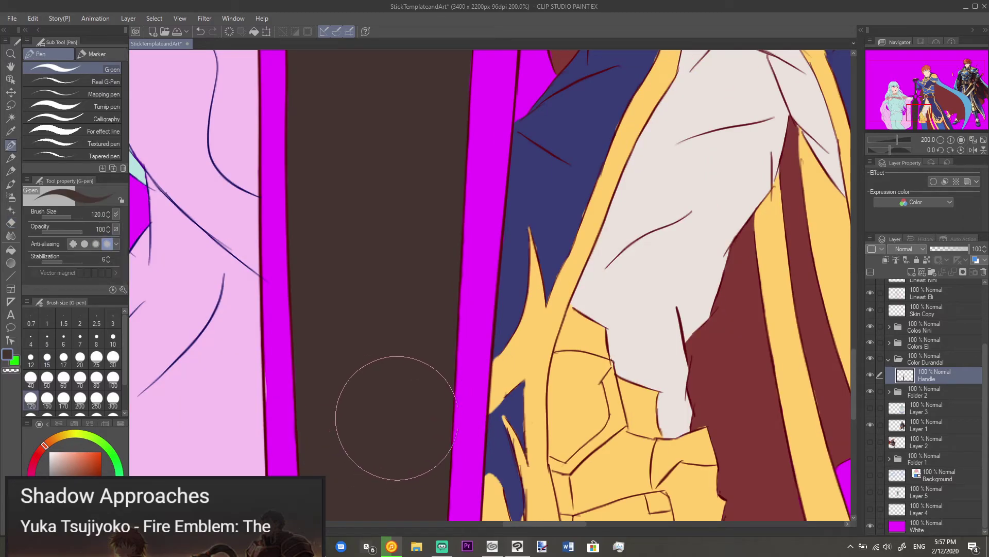
key(bracketleft)
key(bracketleft)
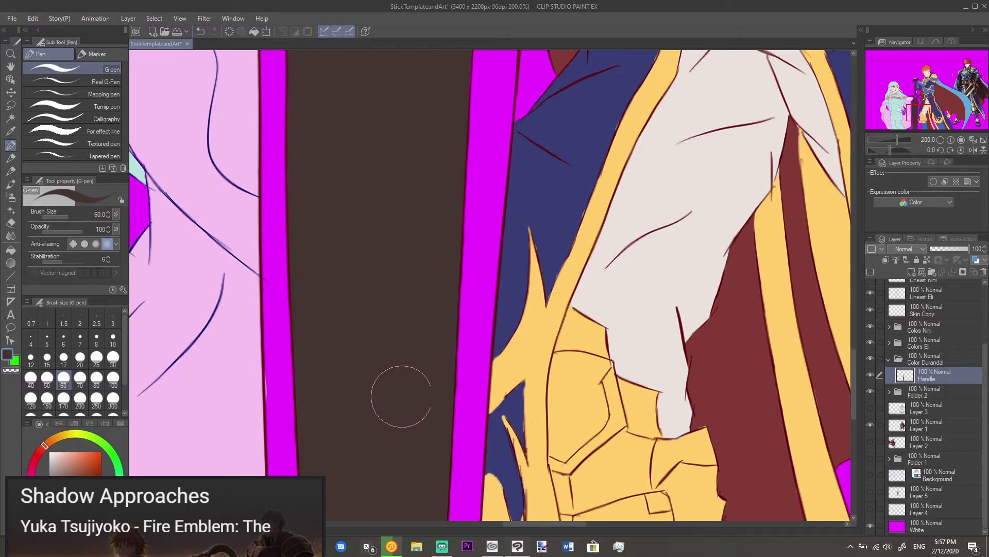
key(space)
drag(345, 391, 386, 316)
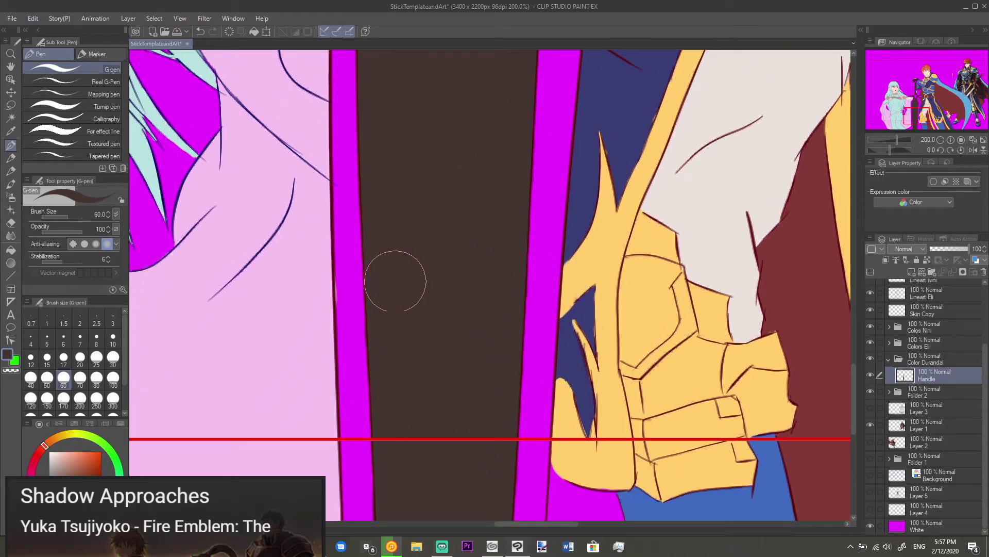
key(space)
drag(420, 364, 407, 300)
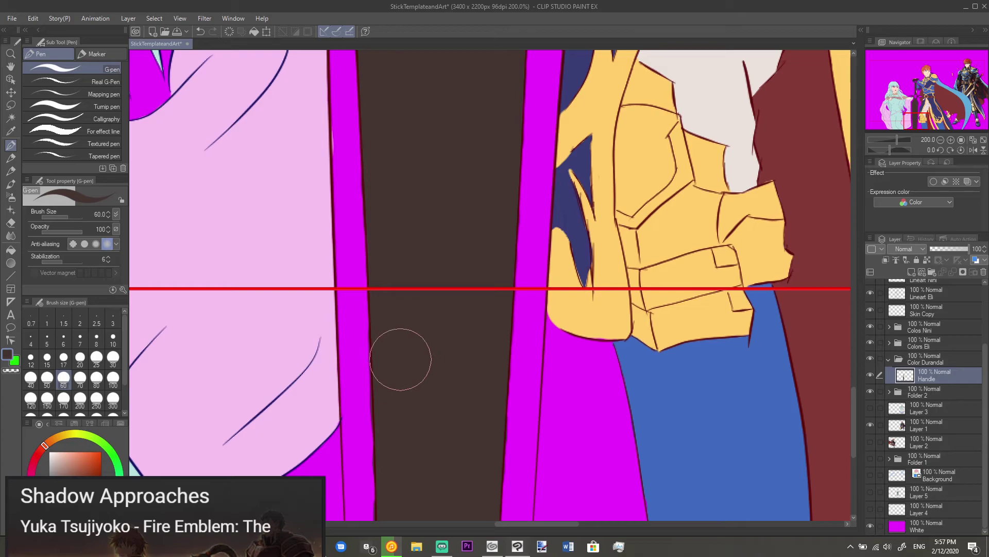
key(e)
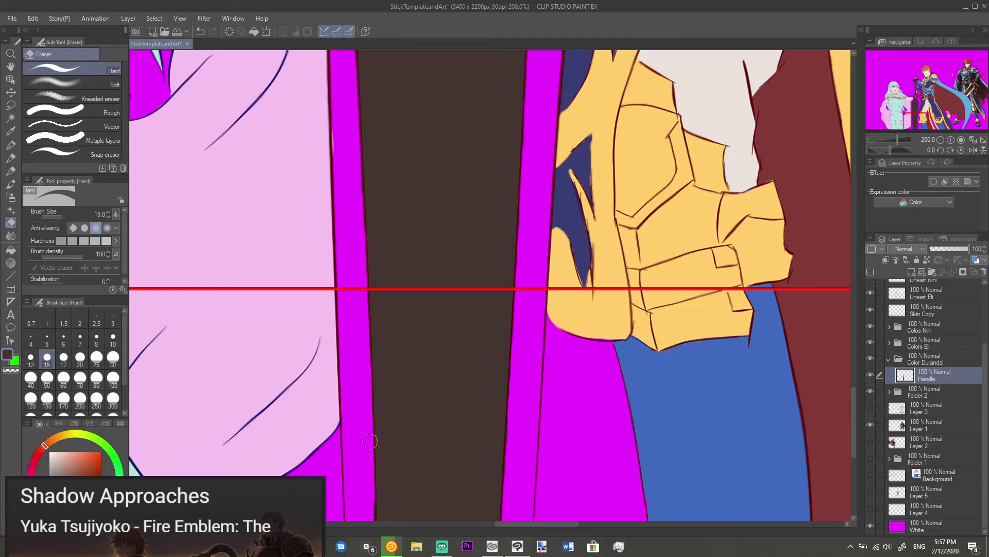
drag(370, 442, 368, 339)
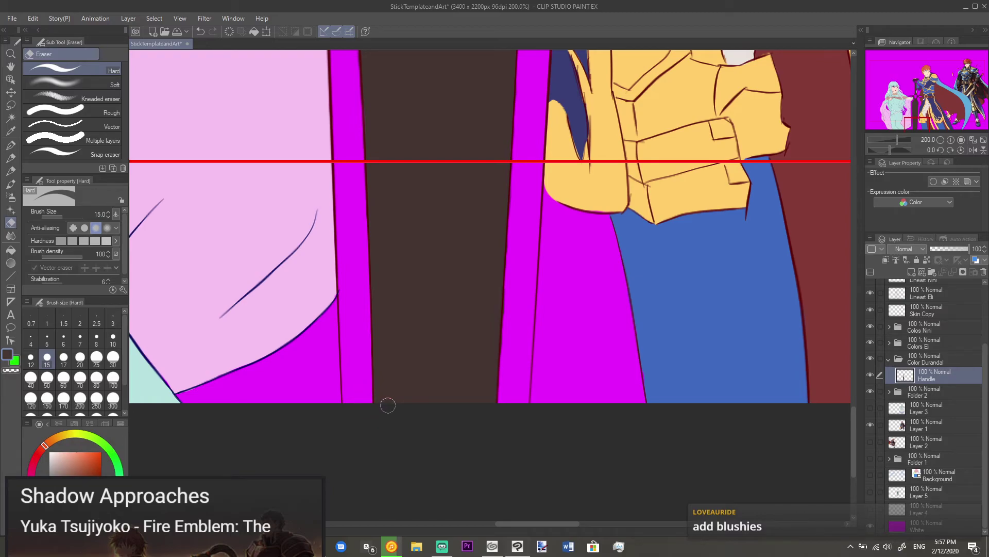
key(p)
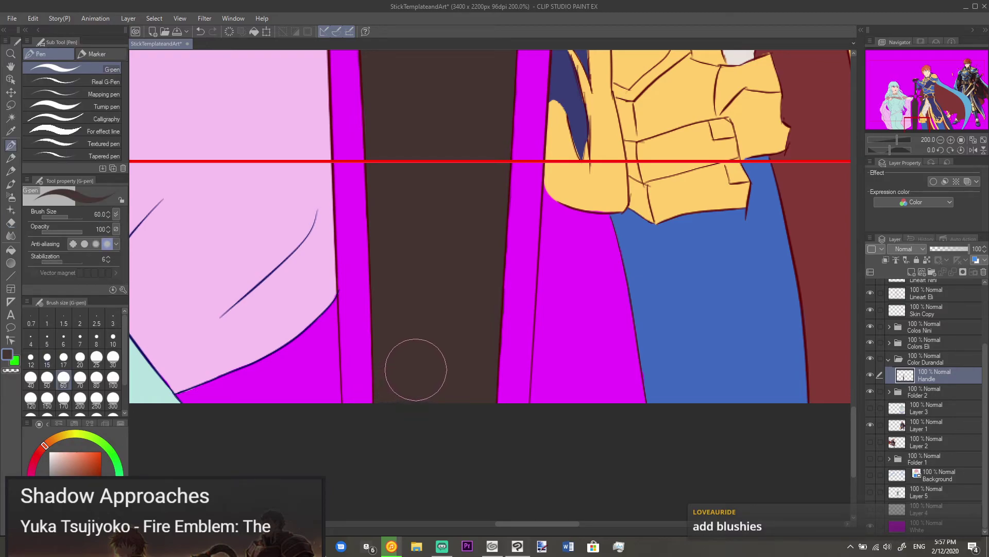
Step: Add a new layer named Red directly below the Handle layer in the Color Durandal folder
scroll(433, 289, down, 1)
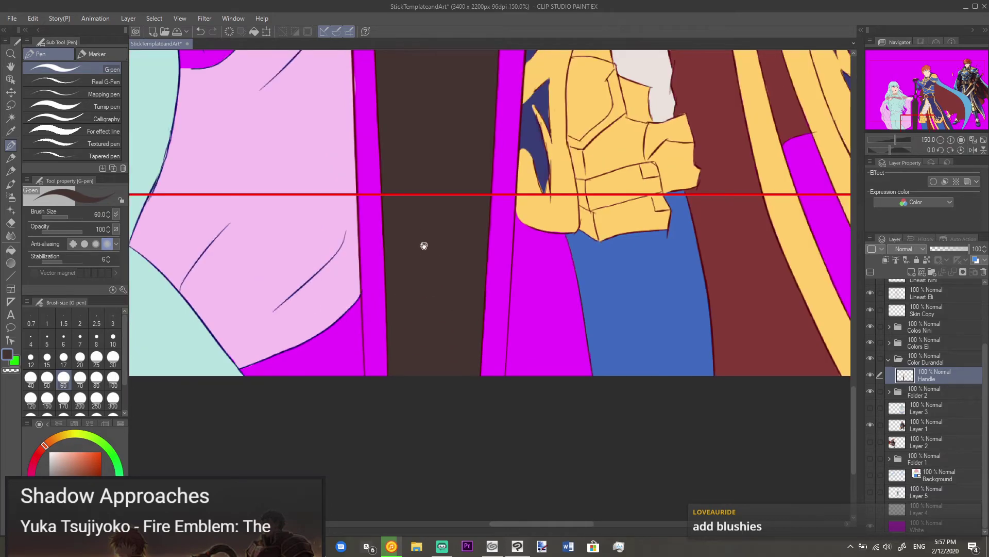
scroll(425, 252, up, 3)
scroll(421, 256, up, 8)
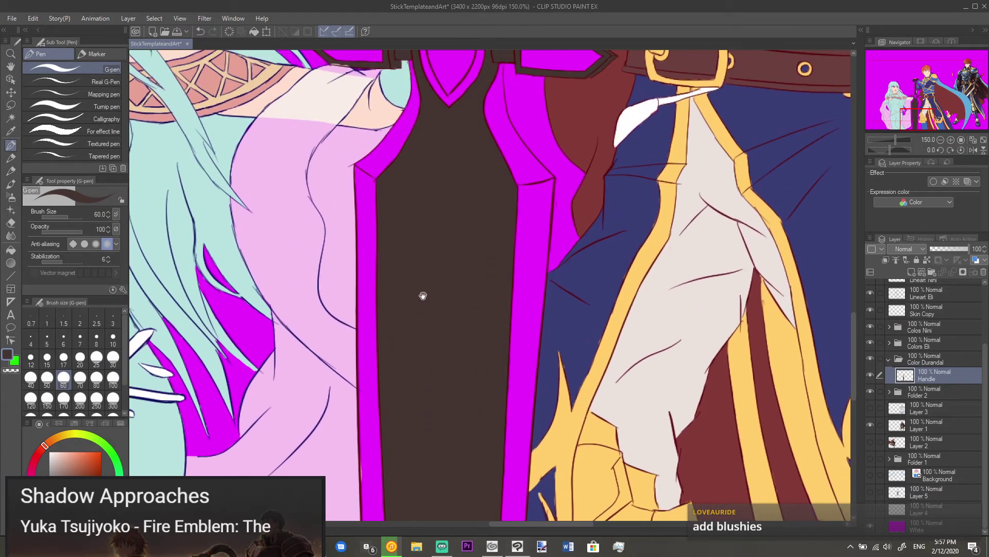
scroll(423, 368, up, 2)
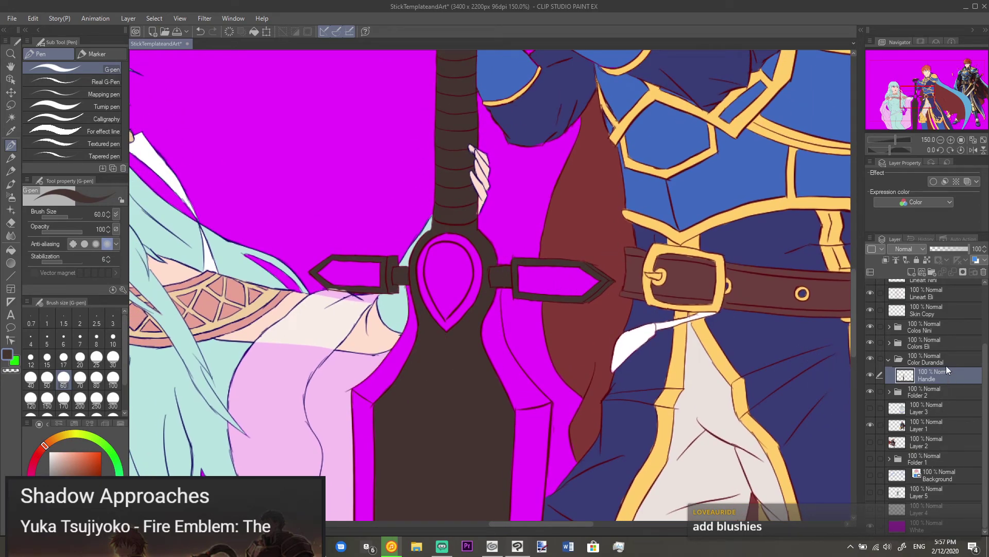
click(914, 274)
drag(930, 377, 933, 398)
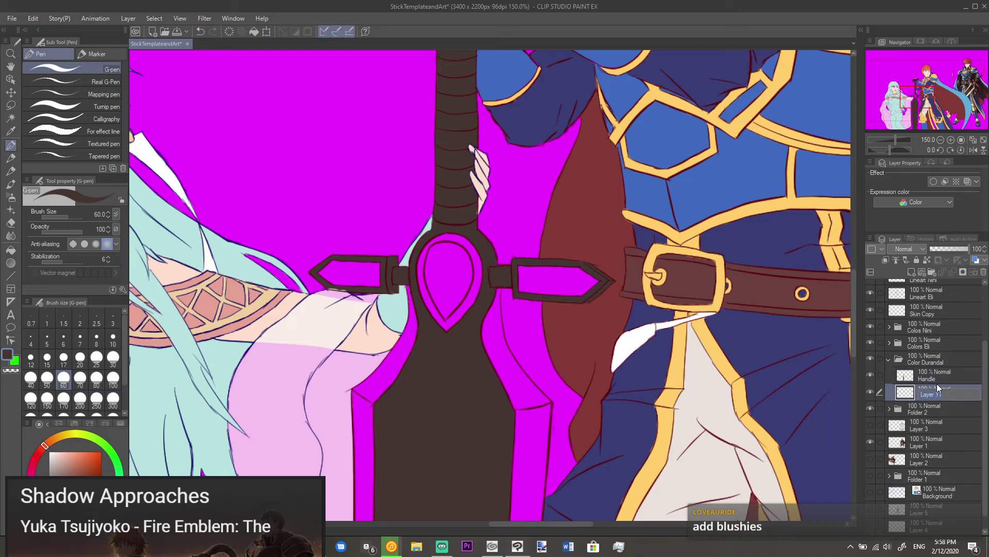
text(R)
Step: Pick up the red from the crossguard gem on the reference painting's sword
scroll(765, 278, down, 2)
drag(765, 279, 339, 374)
drag(807, 328, 637, 356)
scroll(637, 356, up, 3)
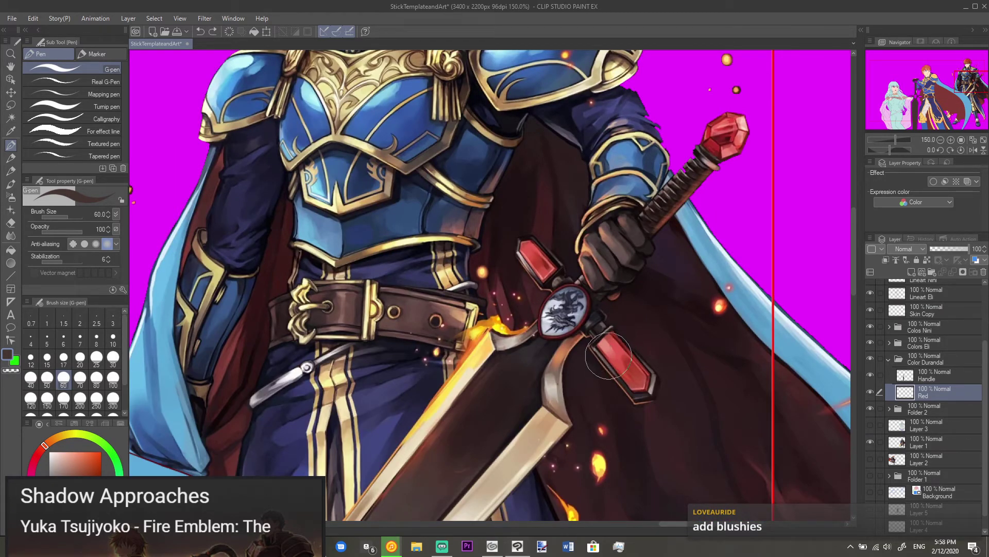
alt+click(609, 356)
Step: Paint the right crossguard inset with the G-pen in the picked red, and recolour it to a brighter, more saturated red
scroll(626, 341, down, 1)
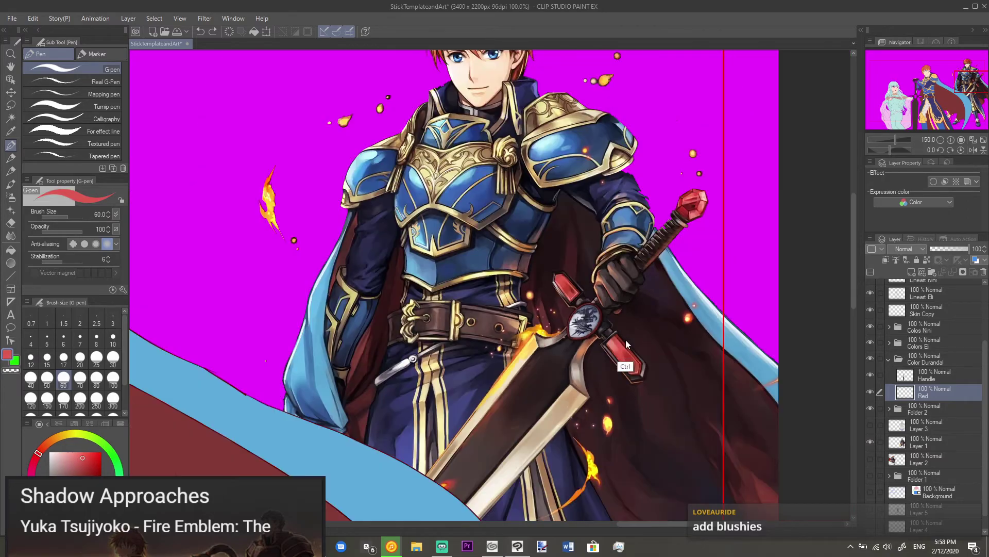
drag(274, 382, 553, 277)
drag(447, 341, 840, 211)
scroll(477, 296, up, 2)
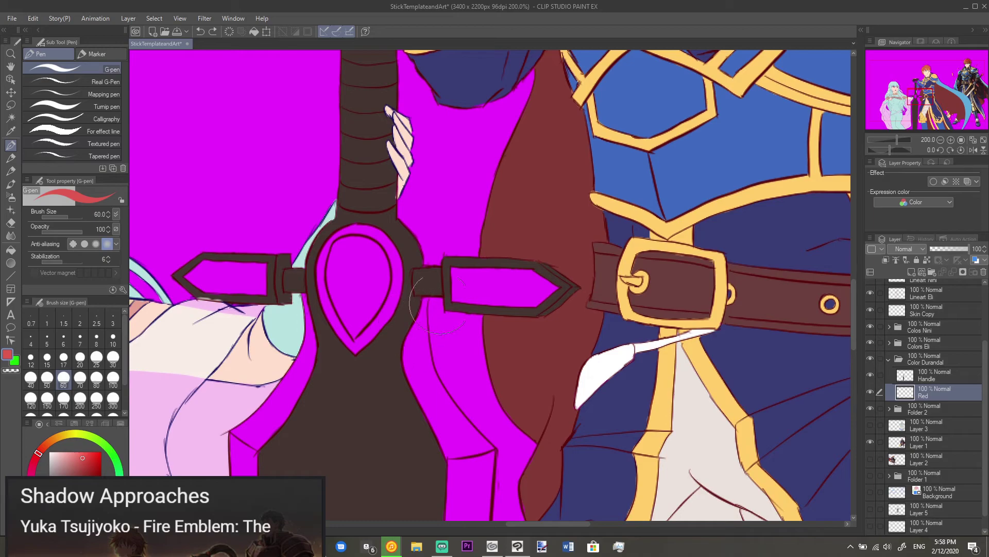
mouse_move(470, 284)
mouse_down()
mouse_move(482, 287)
mouse_move(475, 295)
mouse_move(463, 289)
mouse_move(527, 282)
mouse_move(496, 287)
mouse_move(521, 289)
mouse_up()
click(93, 452)
click(37, 20)
click(119, 189)
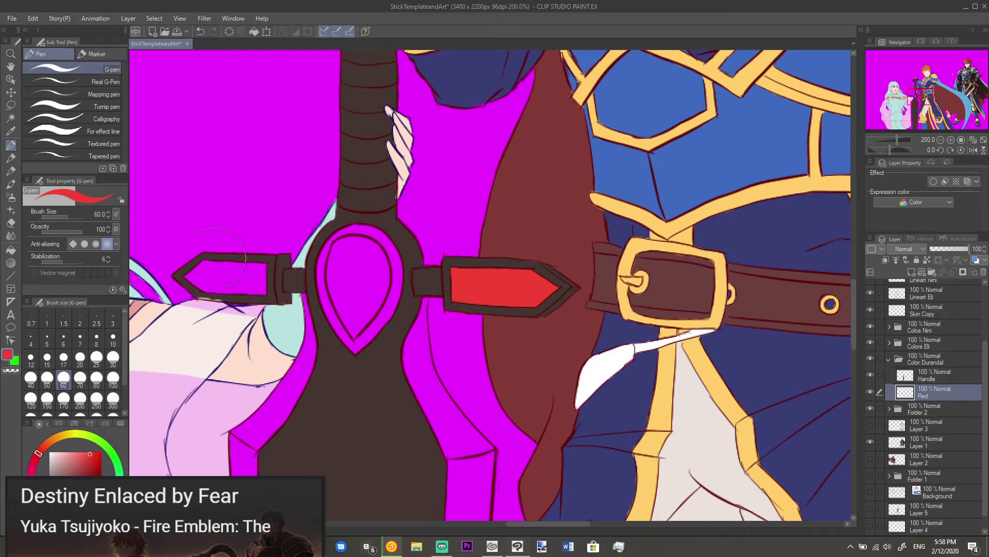
Step: Paint the left crossguard inset bright red and undo the stray stroke at the teardrop ornament
mouse_move(263, 292)
mouse_down()
mouse_move(189, 277)
mouse_move(202, 261)
mouse_move(265, 263)
mouse_move(263, 289)
mouse_move(203, 281)
mouse_move(255, 272)
mouse_move(239, 280)
mouse_move(251, 273)
mouse_move(218, 268)
mouse_move(210, 279)
mouse_move(244, 280)
mouse_up()
drag(320, 278, 320, 274)
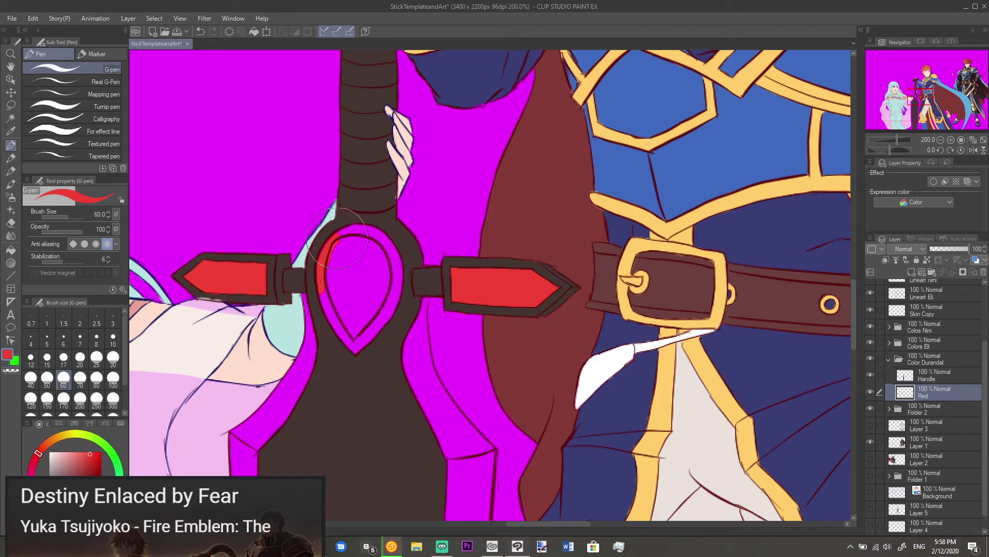
key(ctrl+z)
Step: Switch to the bright green secondary colour and paint the band around the teardrop ornament on the Red layer
click(14, 359)
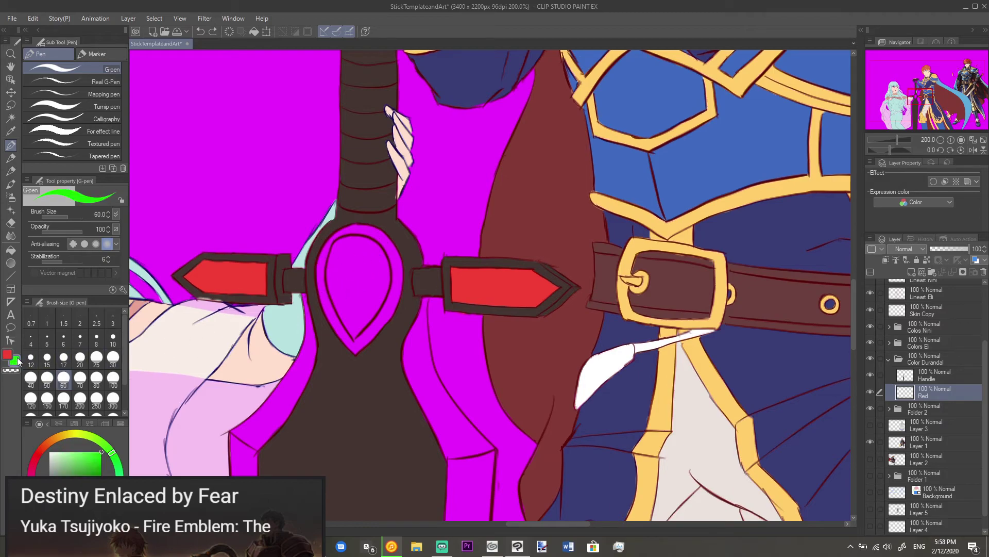
mouse_move(319, 283)
mouse_down()
mouse_move(336, 236)
mouse_move(316, 205)
mouse_move(361, 193)
mouse_move(397, 213)
mouse_move(429, 291)
mouse_up()
key(ctrl+plus)
mouse_move(415, 244)
mouse_down()
mouse_move(427, 267)
mouse_move(419, 342)
mouse_move(352, 427)
mouse_move(321, 406)
mouse_move(285, 358)
mouse_move(290, 375)
mouse_move(265, 320)
mouse_move(275, 291)
mouse_move(322, 310)
mouse_up()
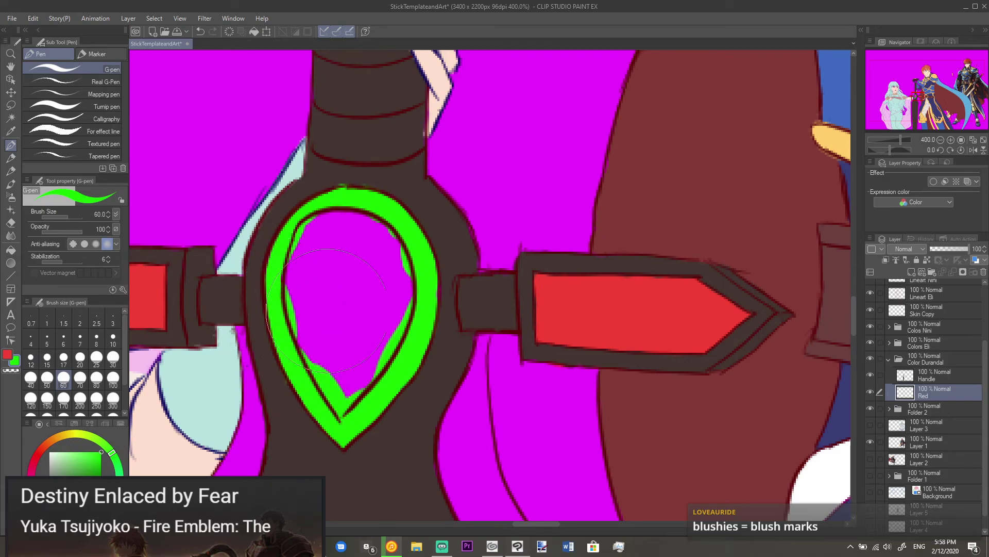
Step: Erase the green that spills into the centre of the teardrop ornament with the Hard eraser
key(e)
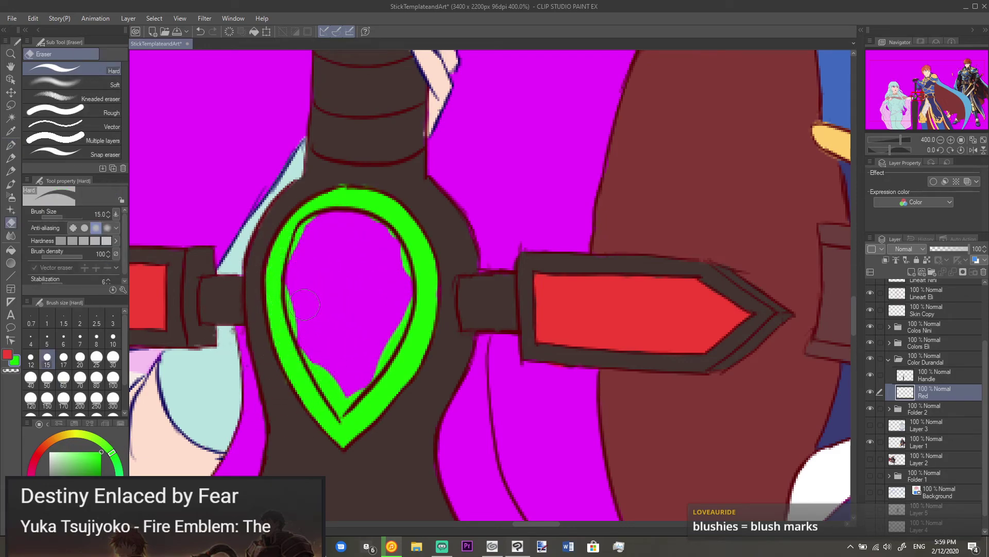
mouse_move(314, 344)
mouse_down()
mouse_move(339, 396)
mouse_move(366, 364)
mouse_up()
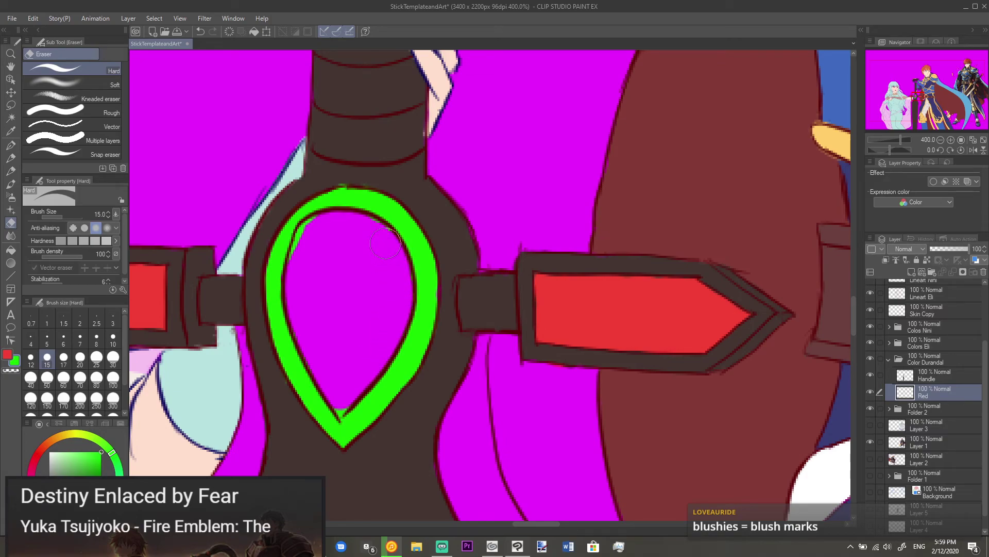
drag(329, 237, 311, 231)
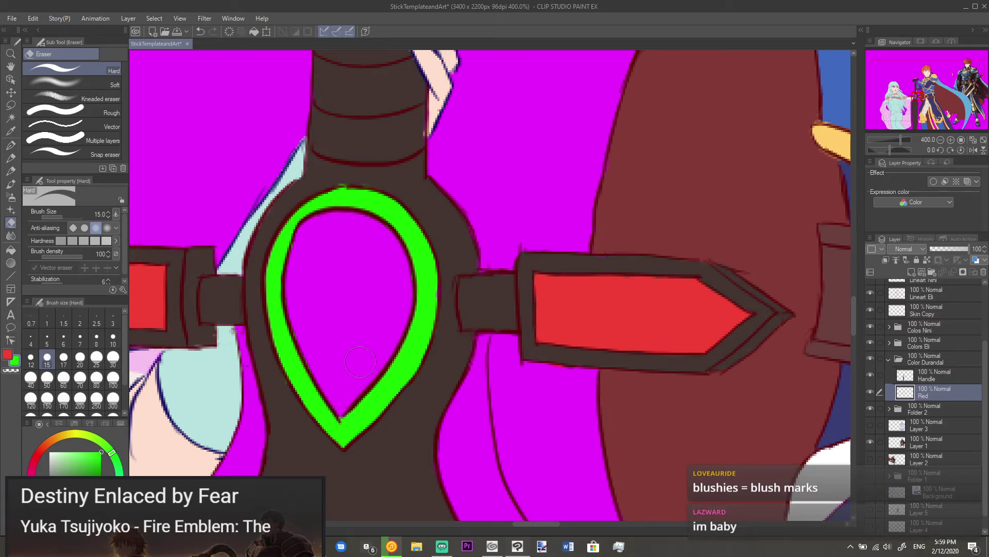
Step: Switch back to bright red and recolour the green teardrop band with it
scroll(364, 360, down, 3)
click(8, 354)
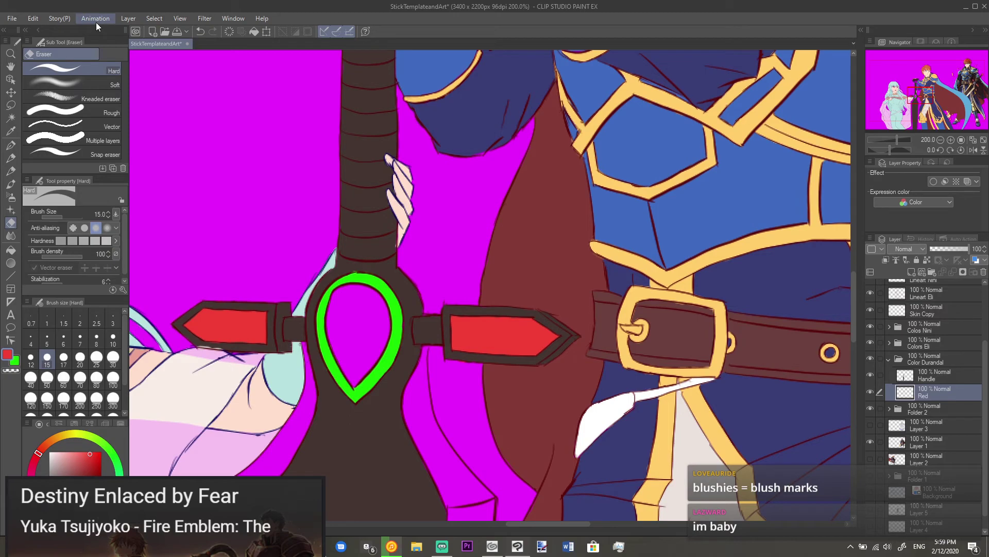
click(35, 20)
click(92, 194)
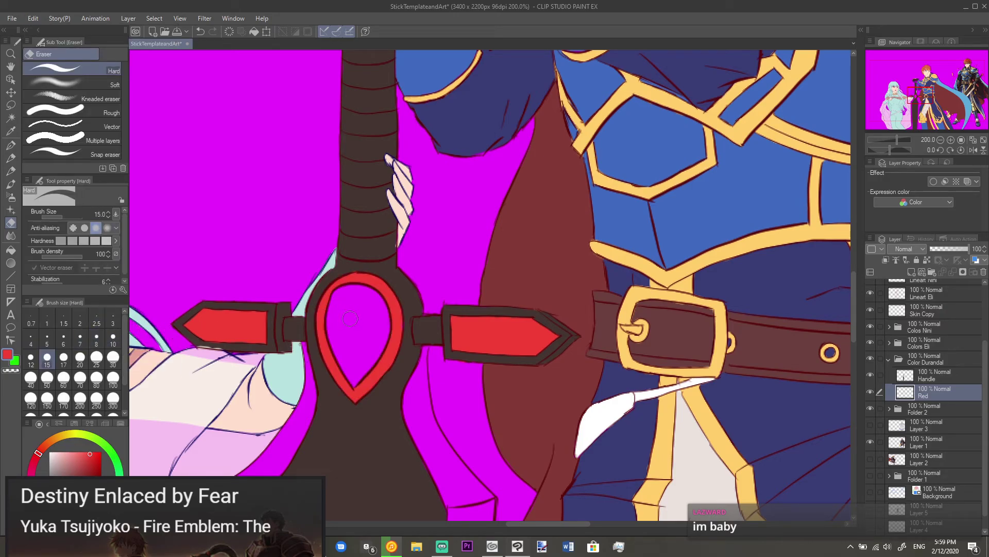
Step: Fill the pommel gem beneath the gloved fingers with bright red using the G-pen
scroll(393, 343, down, 3)
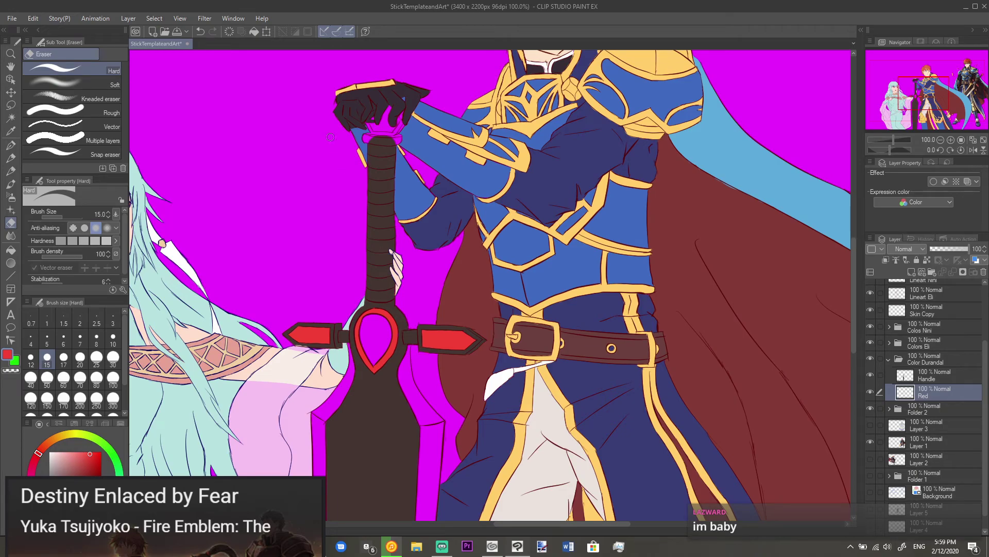
scroll(328, 137, up, 6)
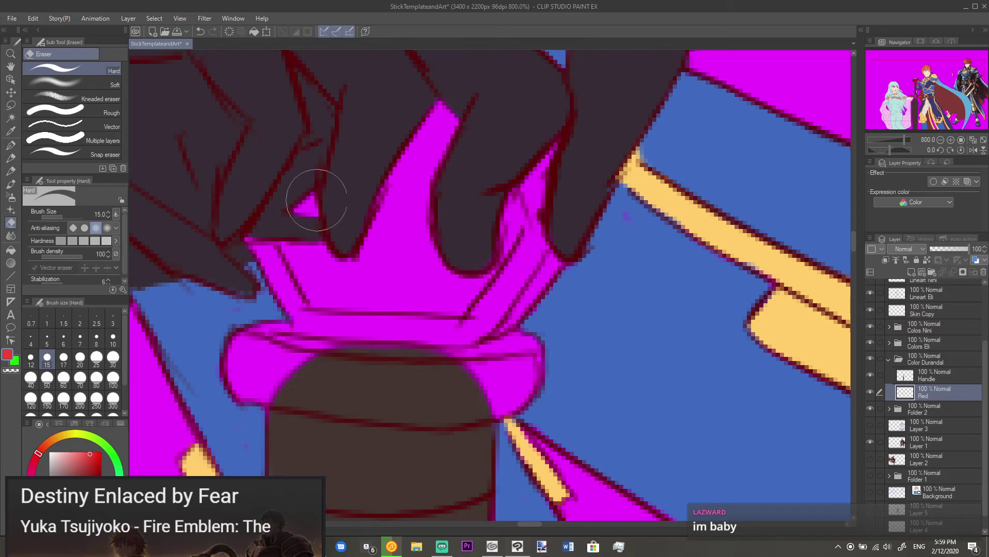
key(p)
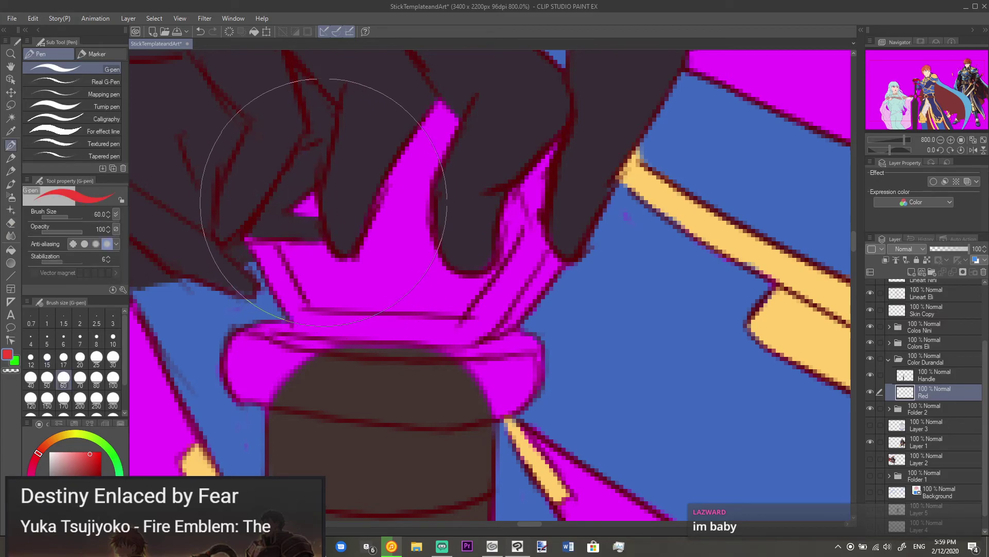
mouse_move(335, 137)
mouse_down()
mouse_move(375, 187)
mouse_move(449, 140)
mouse_move(466, 165)
mouse_move(445, 212)
mouse_move(421, 204)
mouse_move(461, 209)
mouse_move(452, 217)
mouse_move(459, 212)
mouse_move(361, 218)
mouse_up()
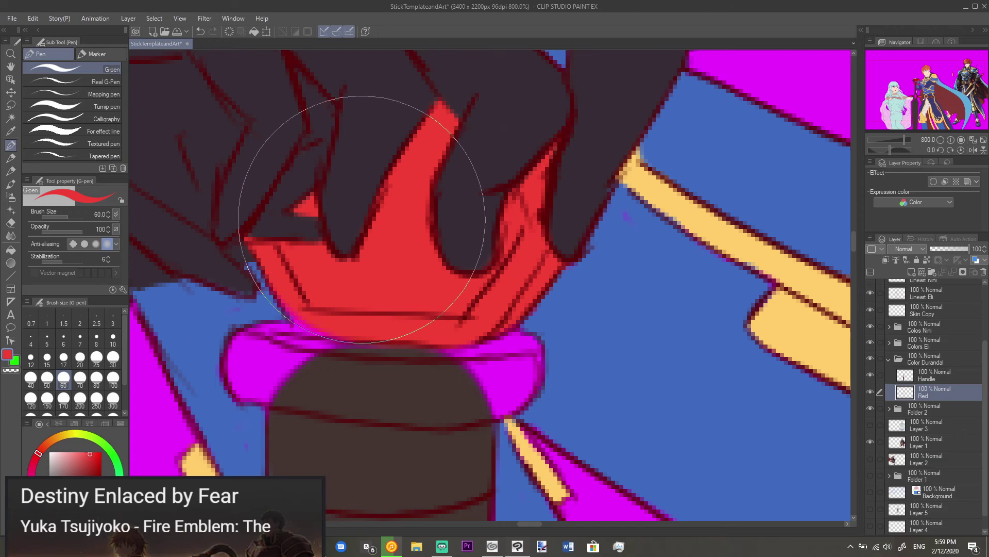
mouse_move(296, 301)
mouse_down()
mouse_move(287, 309)
mouse_move(298, 330)
mouse_move(333, 321)
mouse_up()
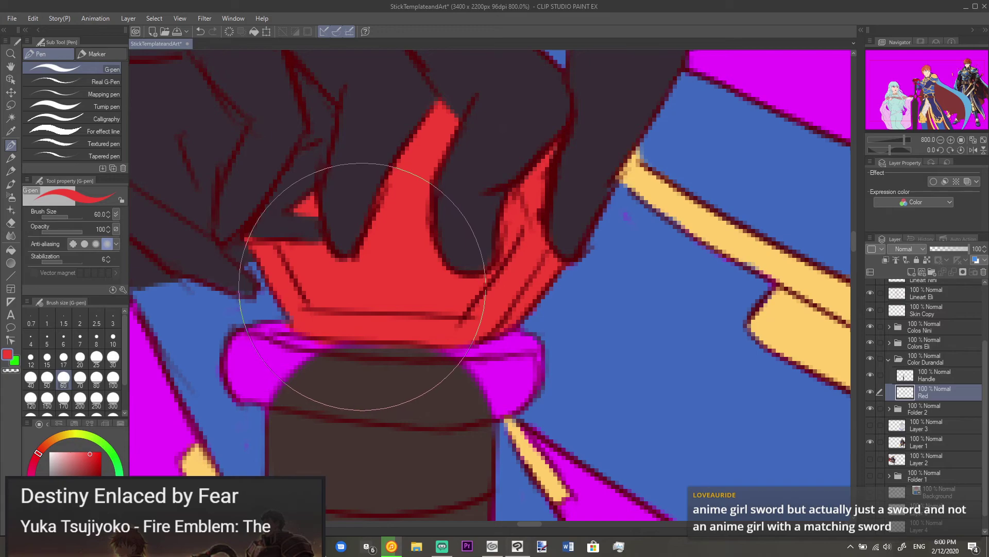
Step: Pick up the grip's dark brown and paint the collar below the pommel gem on the Handle layer
alt+click(393, 393)
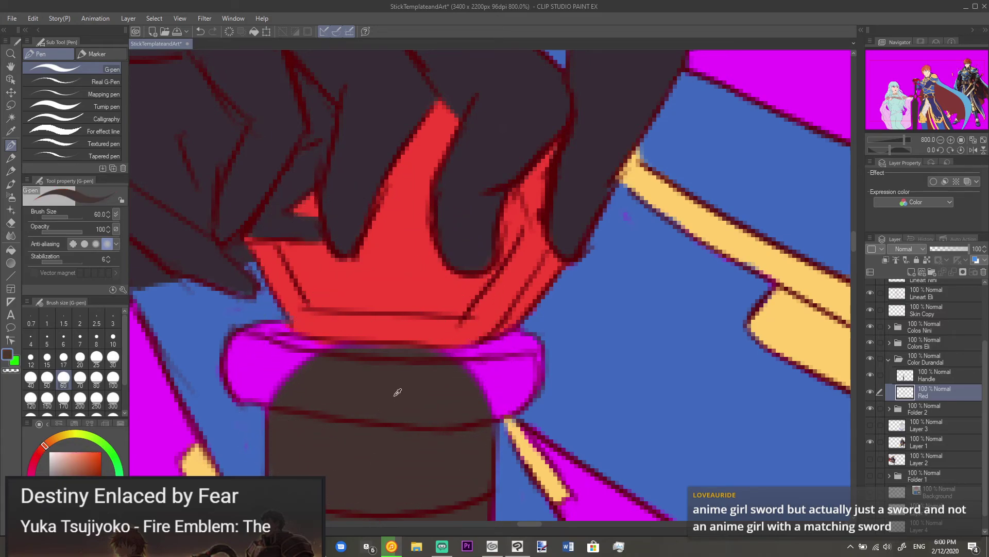
click(923, 376)
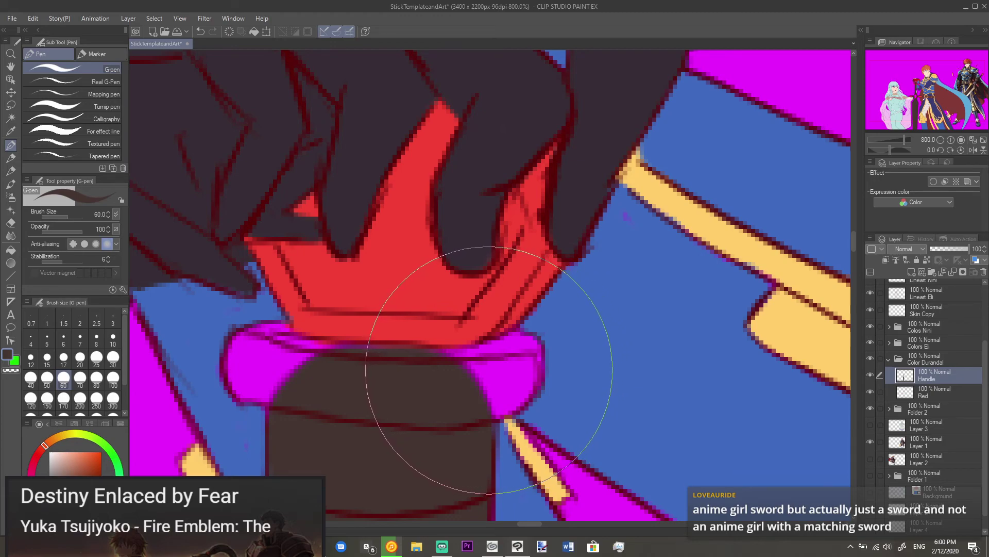
mouse_move(492, 367)
mouse_down()
mouse_move(448, 367)
mouse_move(454, 355)
mouse_up()
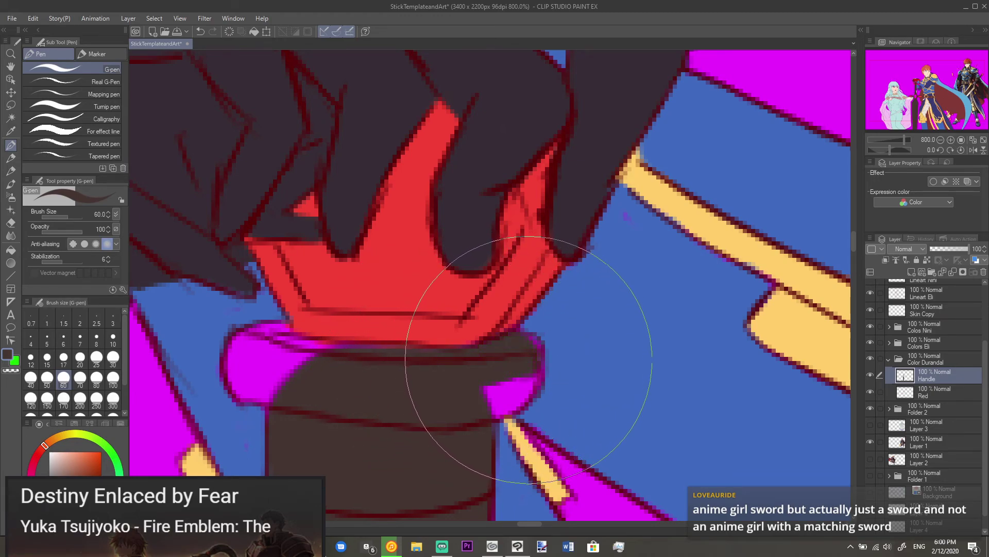
mouse_move(529, 362)
mouse_down()
mouse_move(521, 385)
mouse_move(491, 396)
mouse_move(264, 390)
mouse_move(312, 374)
mouse_move(367, 380)
mouse_move(383, 369)
mouse_move(375, 365)
mouse_move(389, 370)
mouse_move(277, 364)
mouse_move(284, 344)
mouse_up()
Step: Erase the dark brown that spills over the collar's upper edge onto the red gem, and touch up the edge
key(e)
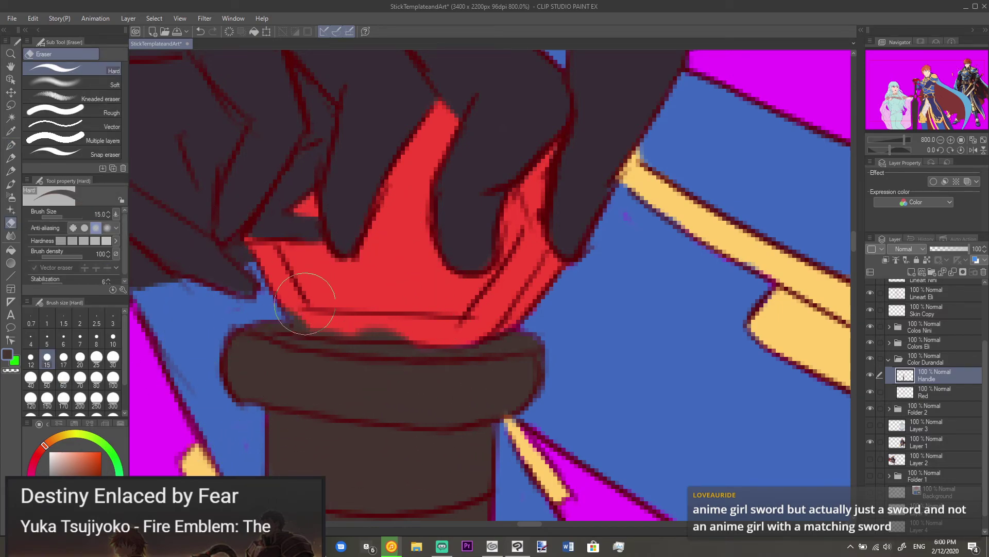
mouse_move(318, 303)
mouse_down()
mouse_move(331, 287)
mouse_move(397, 312)
mouse_up()
key(p)
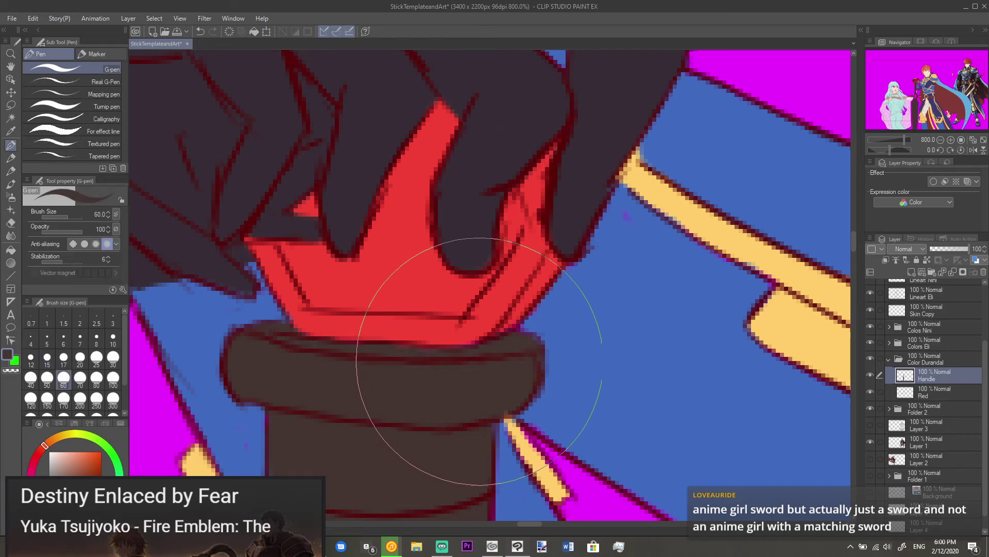
key(e)
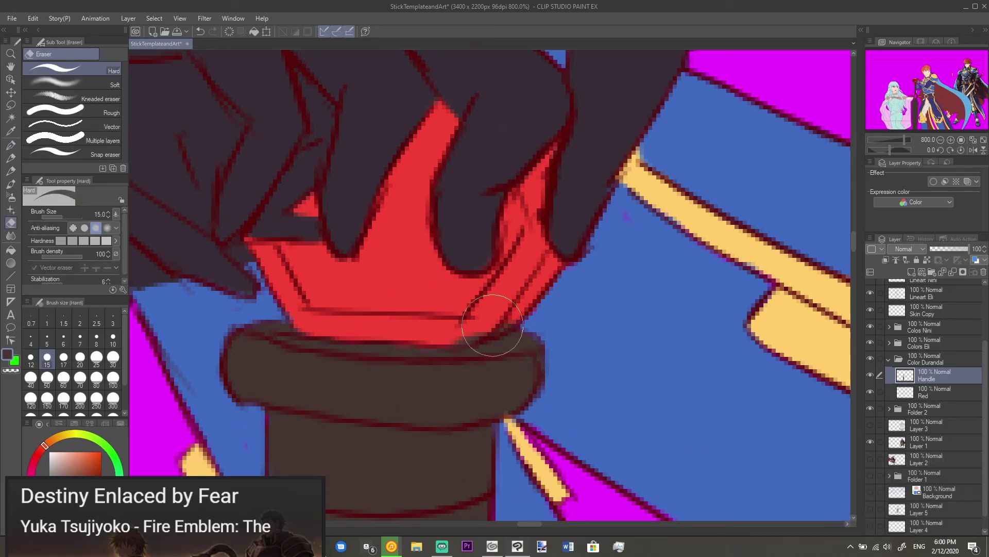
mouse_move(491, 306)
mouse_down()
mouse_move(456, 316)
mouse_move(483, 303)
mouse_up()
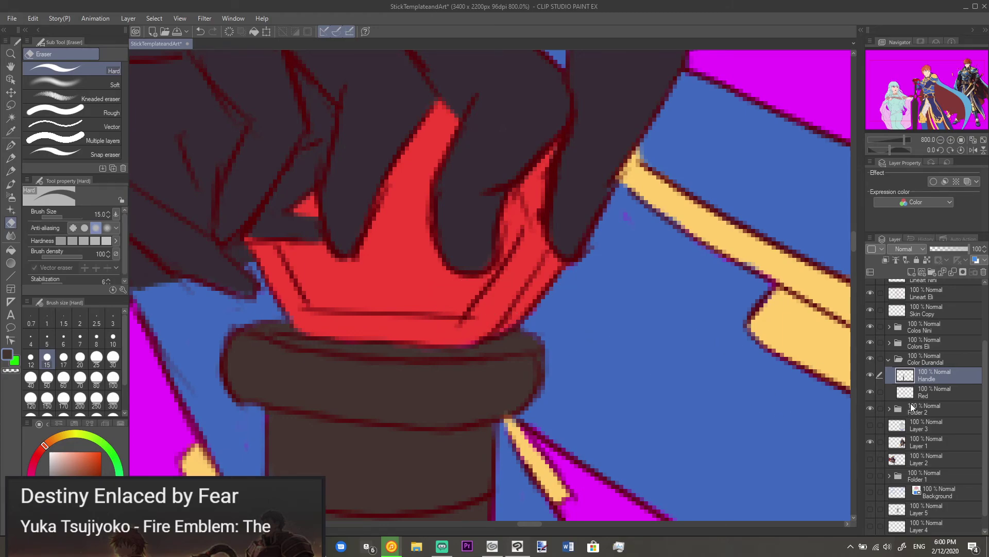
Step: Make the Red layer active and pick up the gem's bright red for the G-pen
click(927, 393)
alt+click(400, 258)
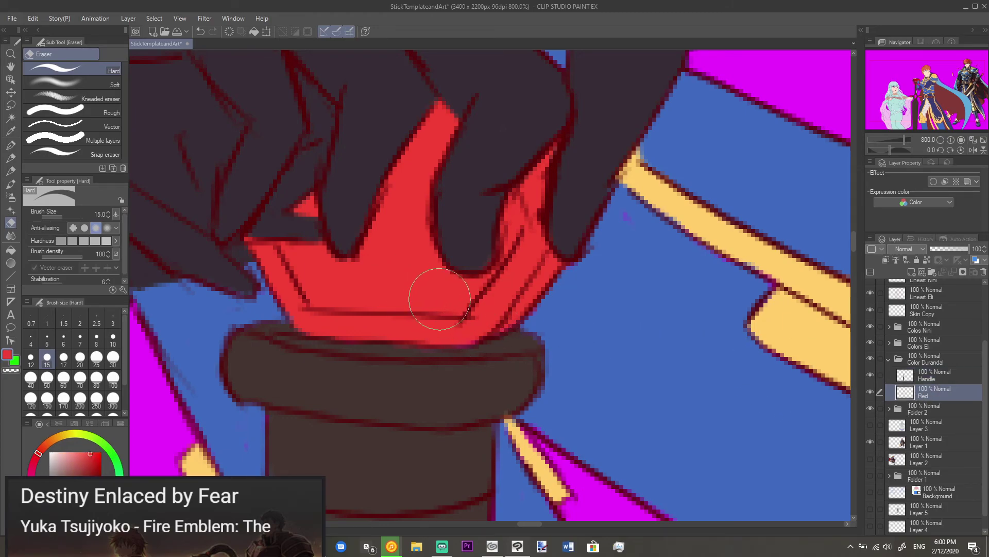
key(p)
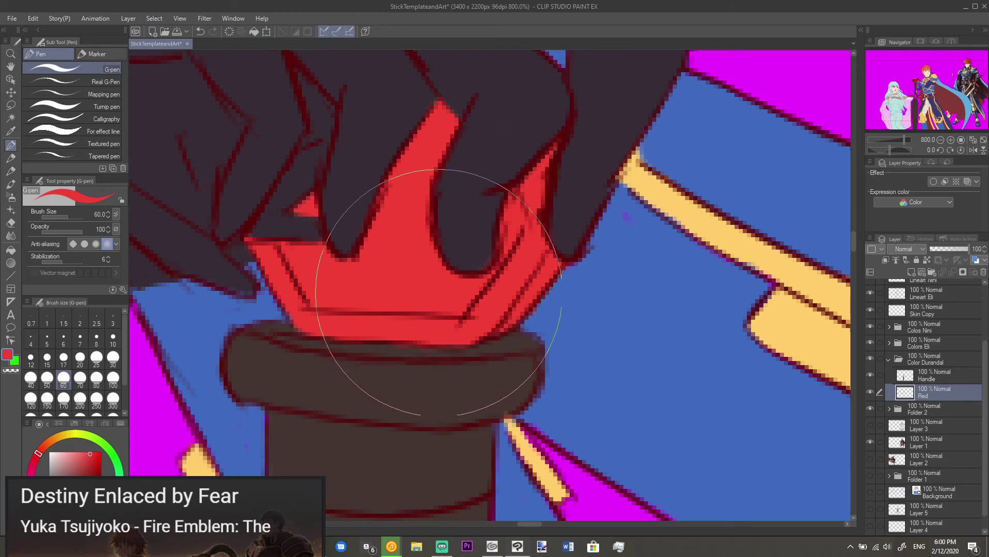
Step: Sample the pale blue-white of the round emblem on the reference sword's guard
scroll(633, 351, down, 4)
drag(639, 329, 645, 139)
drag(619, 363, 602, 152)
drag(623, 333, 601, 135)
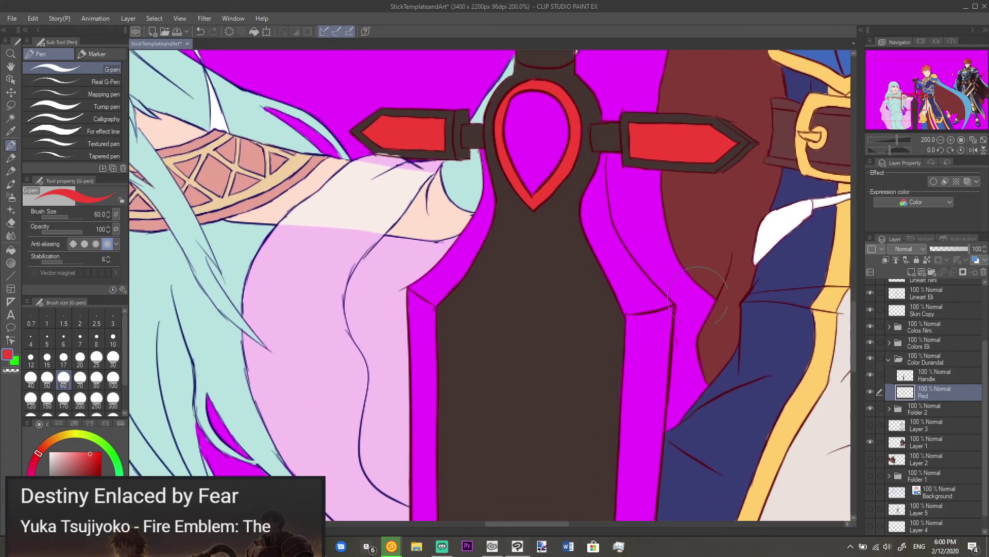
scroll(705, 337, down, 2)
drag(820, 229, 456, 285)
scroll(571, 285, down, 2)
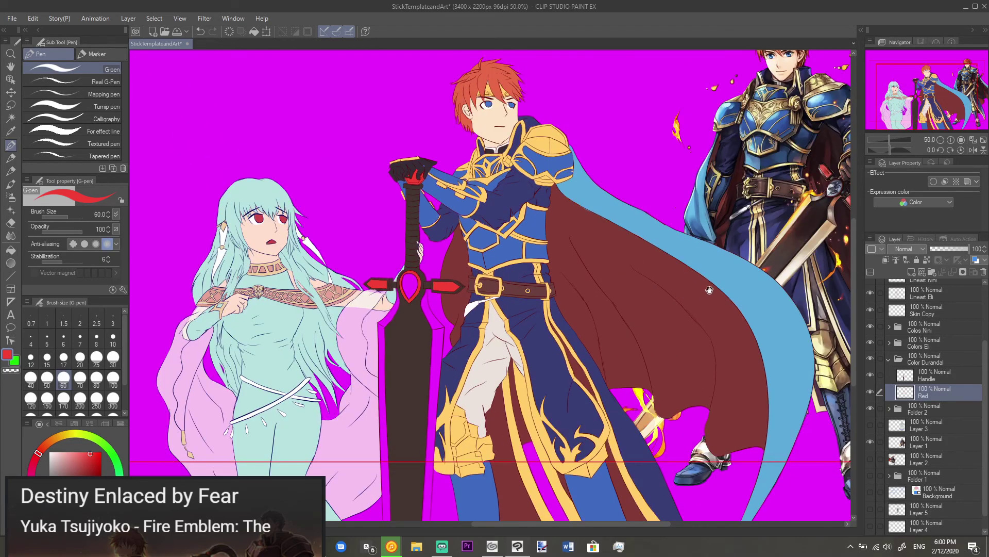
drag(838, 250, 527, 308)
scroll(550, 238, up, 9)
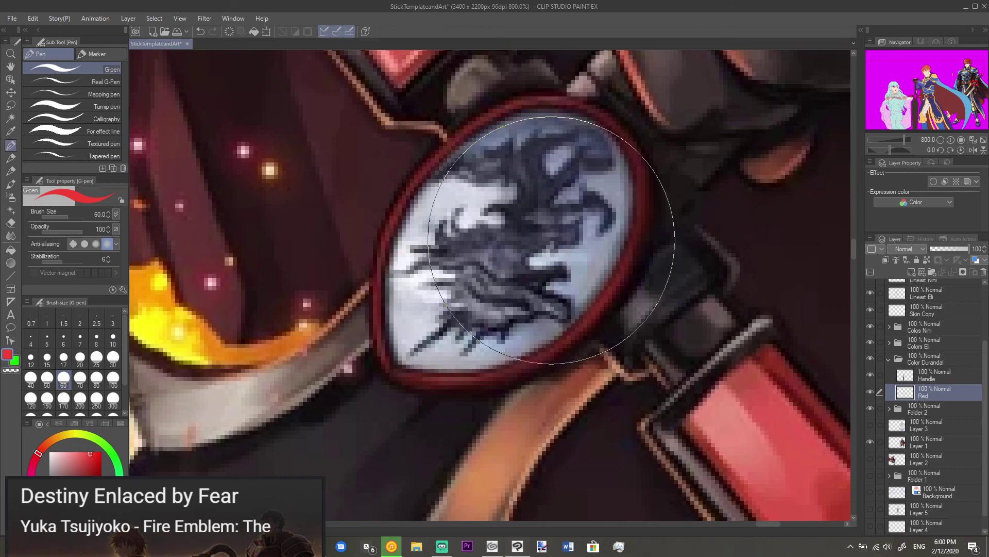
alt+click(471, 216)
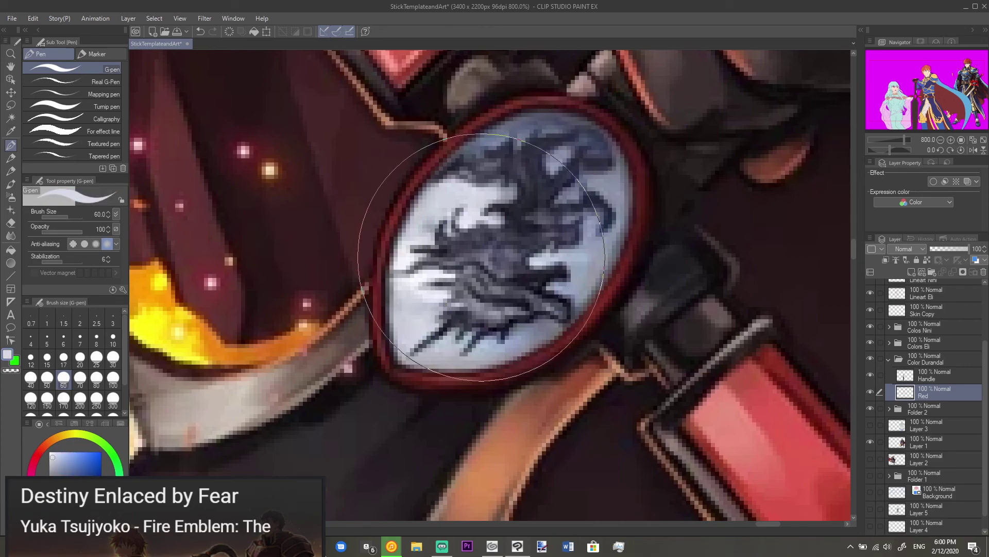
Step: Add a layer named Gem directly beneath the Red layer in the Color Durandal folder
scroll(481, 263, down, 4)
scroll(486, 268, down, 1)
drag(329, 312, 644, 207)
key(ctrl+z)
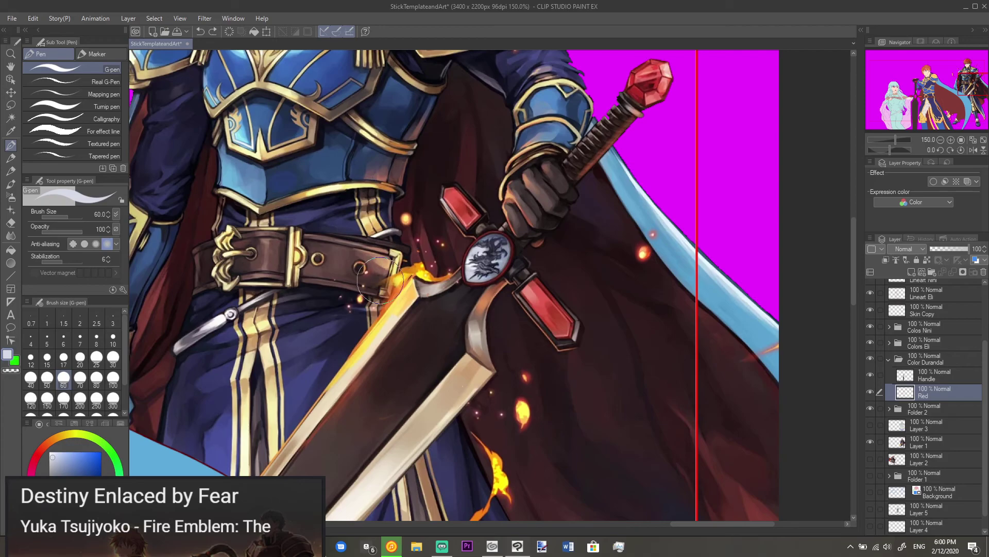
drag(380, 279, 634, 217)
drag(268, 252, 521, 190)
drag(219, 263, 527, 216)
drag(330, 253, 560, 224)
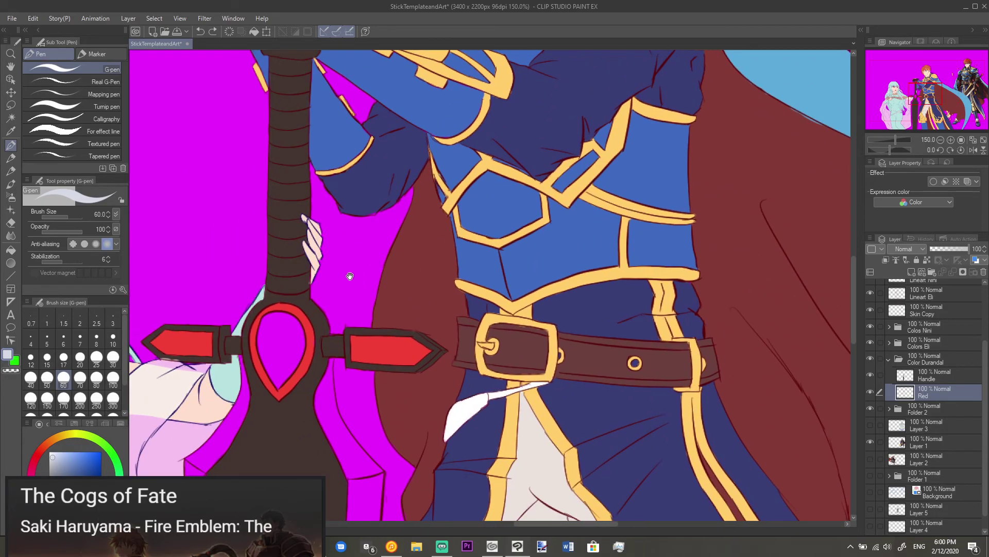
drag(350, 276, 487, 206)
click(911, 271)
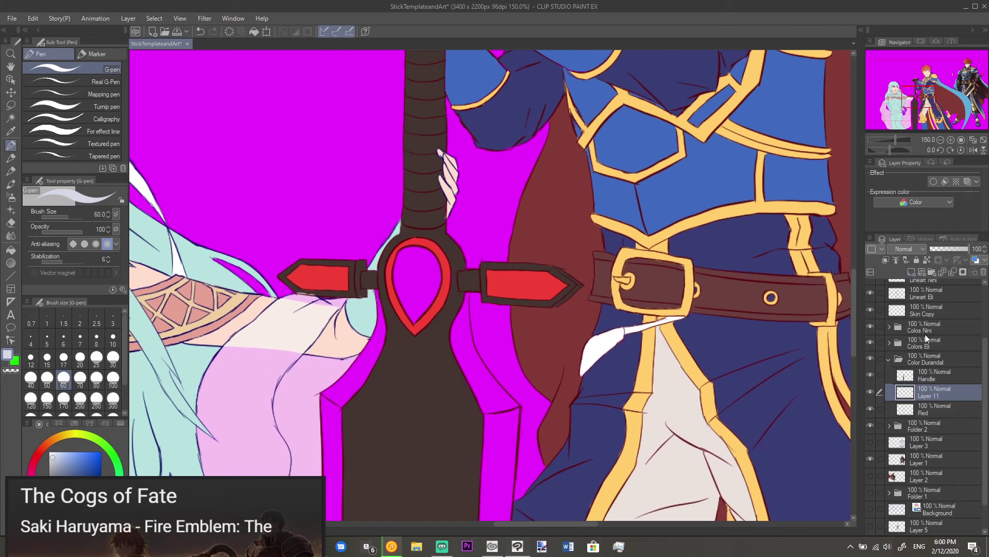
drag(940, 394, 931, 412)
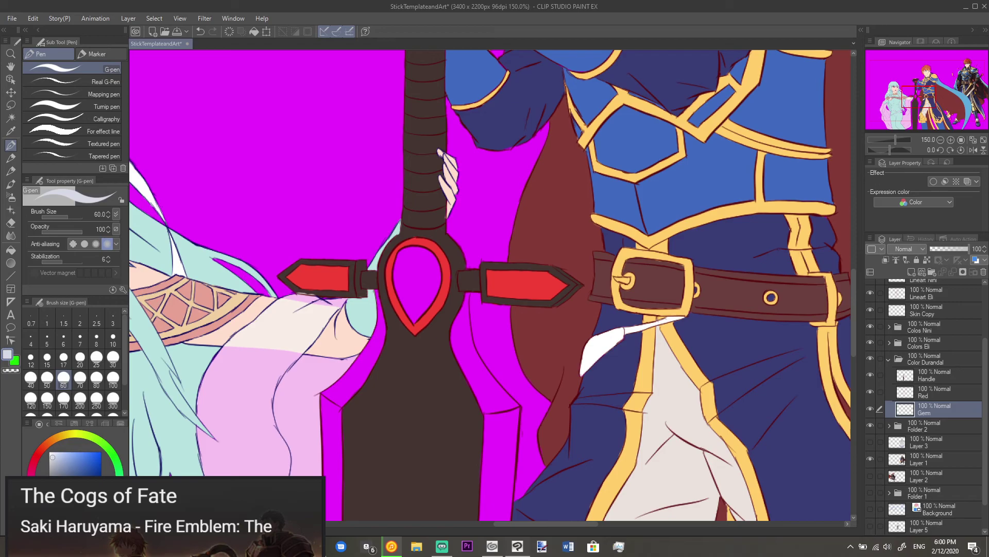
Step: Fill the teardrop inside the guard's red band with the pale blue-white on the Gem layer using the G-pen
scroll(470, 293, up, 1)
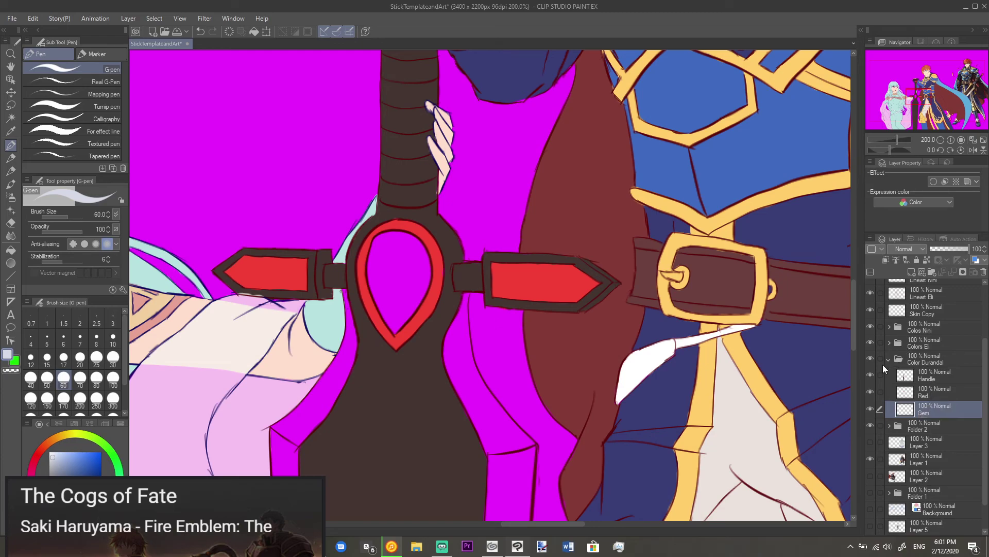
mouse_move(395, 277)
mouse_down()
mouse_move(404, 303)
mouse_move(401, 248)
mouse_move(389, 255)
mouse_move(396, 271)
mouse_move(414, 253)
mouse_up()
Step: Sample the pale off-white from the bright edge of the reference sword's blade
scroll(413, 253, down, 1)
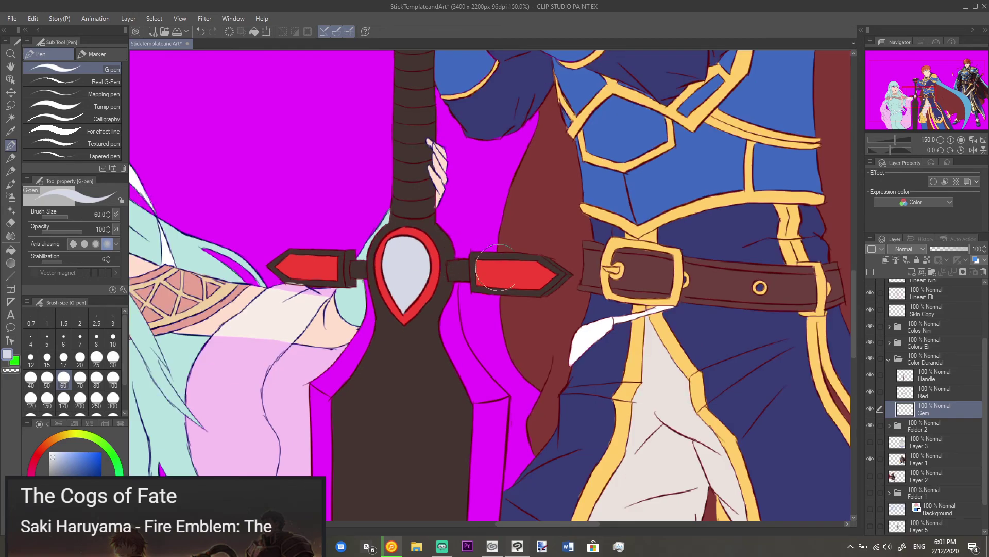
scroll(595, 251, down, 1)
mouse_move(595, 252)
mouse_down()
mouse_move(580, 244)
mouse_move(337, 304)
mouse_up()
drag(663, 249, 361, 330)
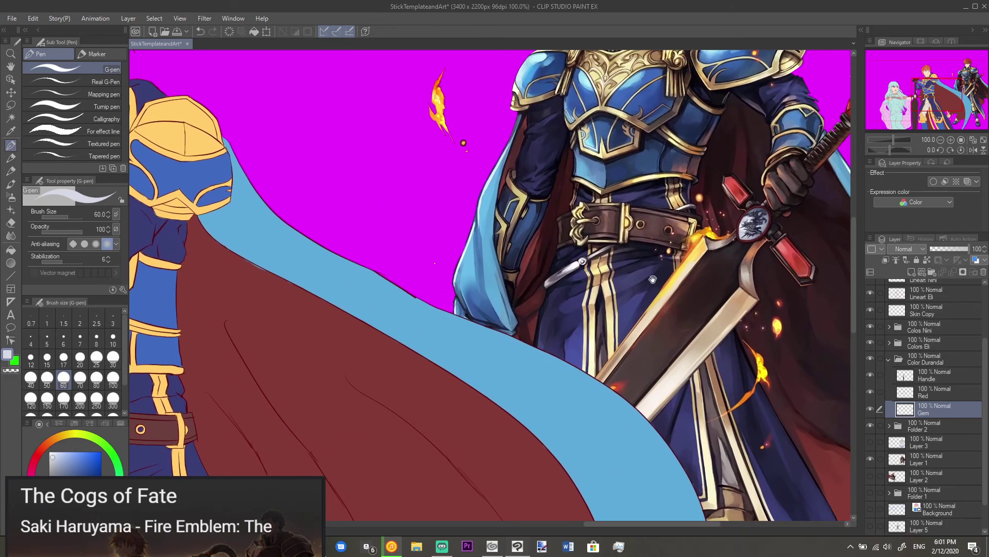
drag(748, 252, 567, 346)
alt+click(547, 415)
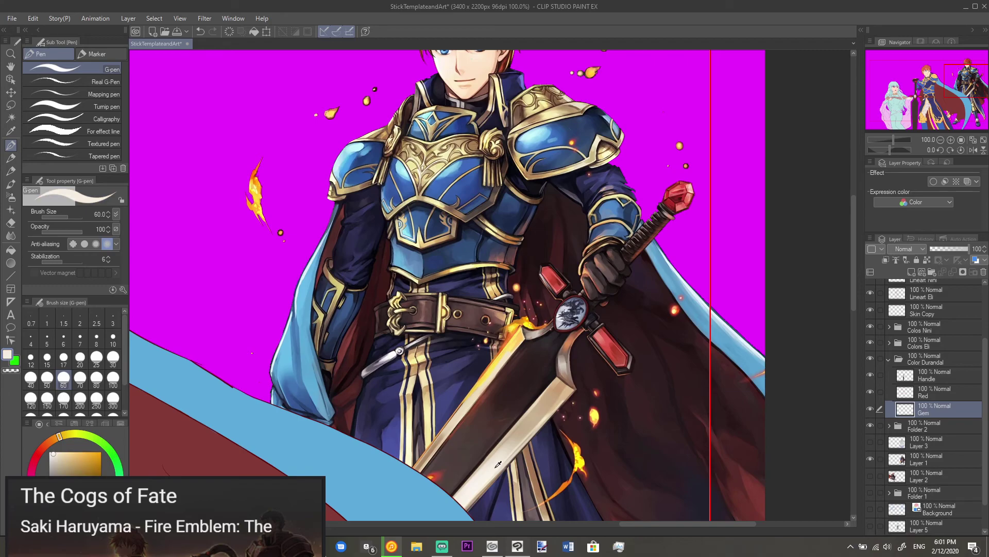
Step: Add a layer named Blade directly beneath the Gem layer, inside the Color Durandal folder
scroll(513, 440, down, 1)
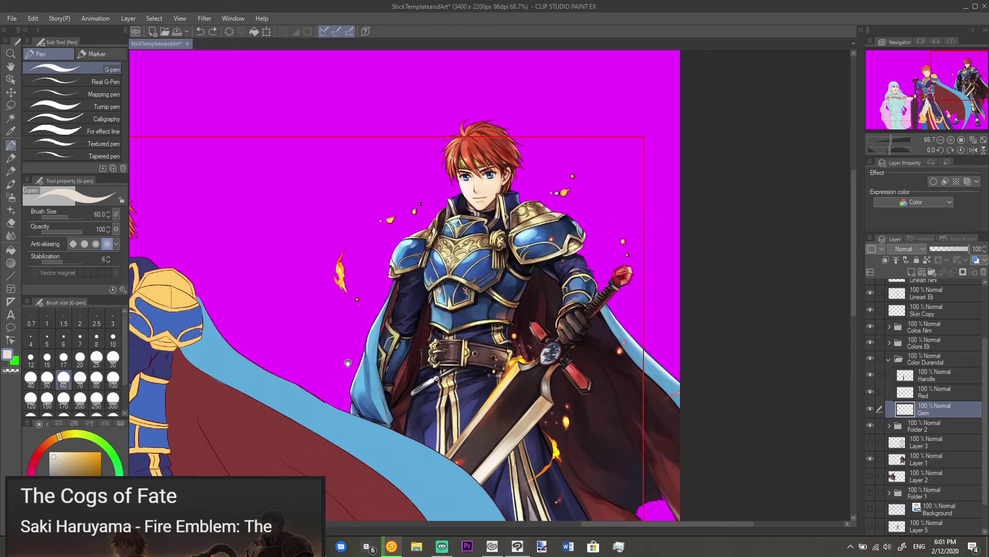
drag(348, 362, 698, 183)
drag(324, 349, 367, 227)
click(920, 427)
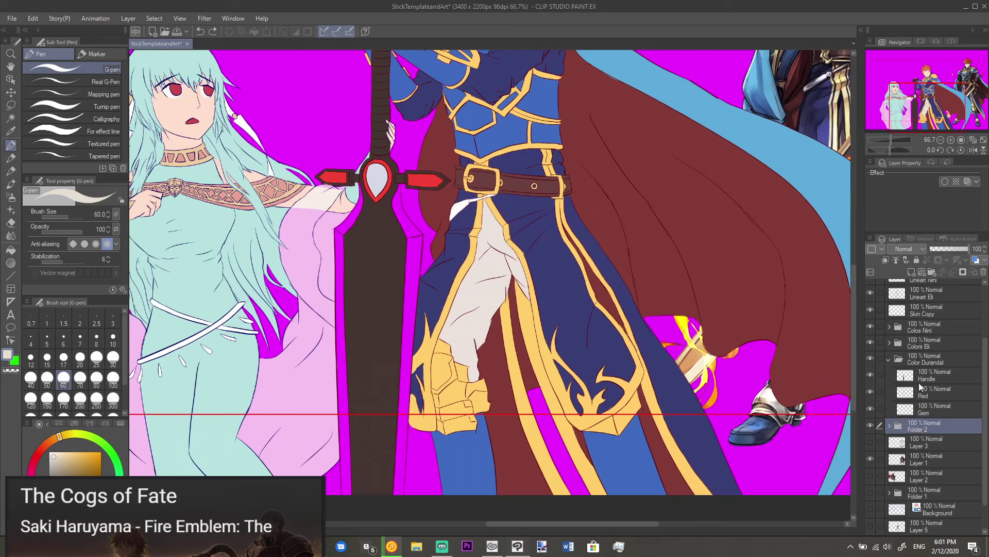
click(911, 272)
drag(923, 425, 925, 418)
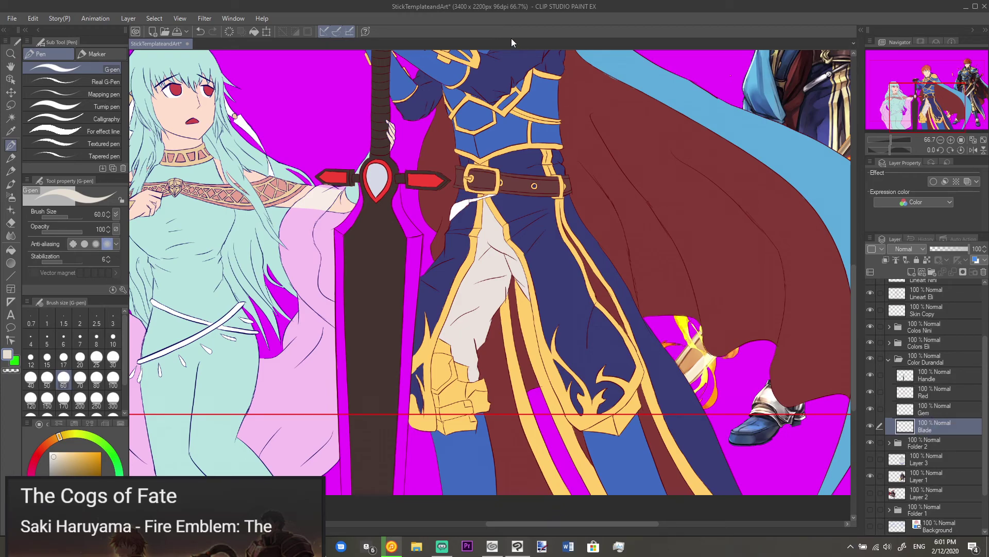
Step: Paint the upper part of the blade's right edge off-white from the guard past the corner, and erase the spill outside its outline
scroll(406, 260, up, 3)
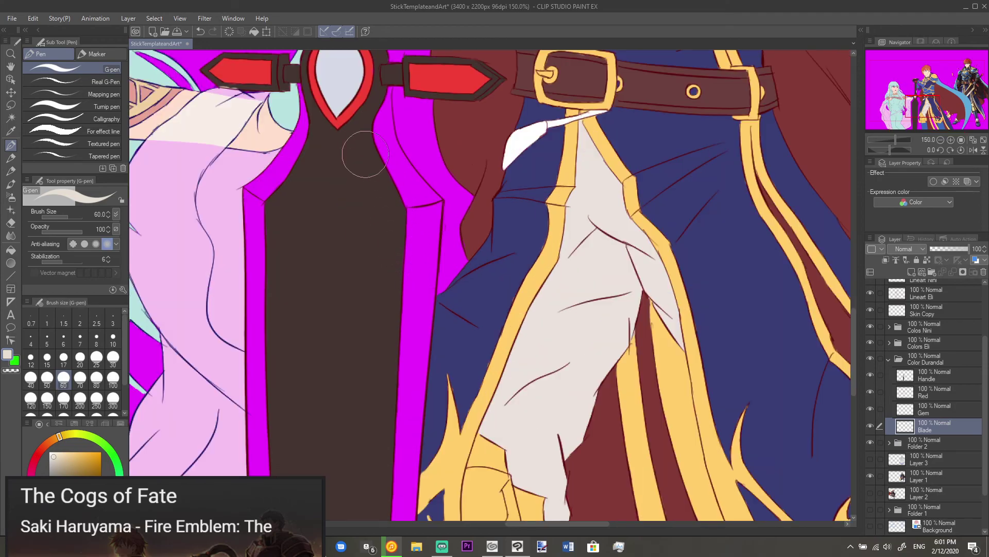
drag(367, 139, 368, 126)
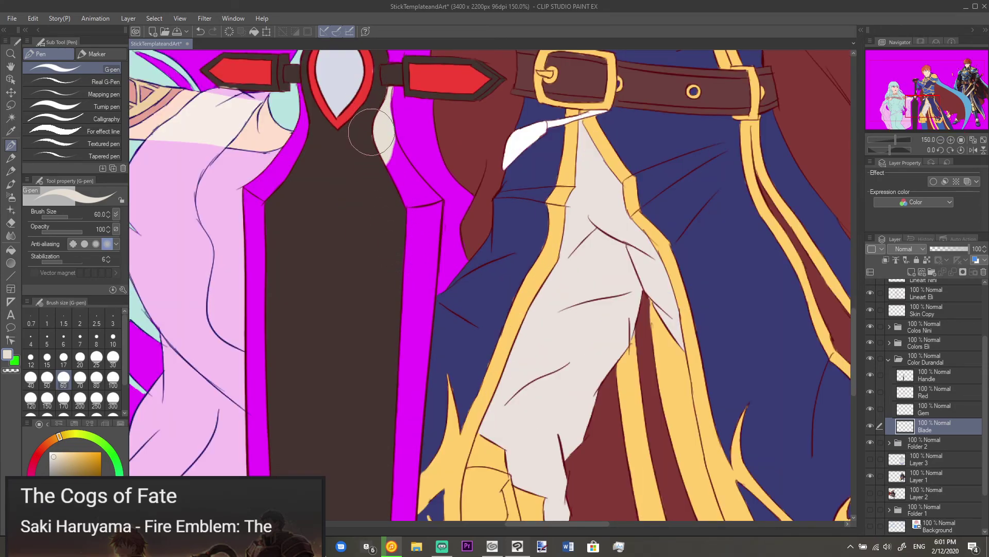
mouse_move(367, 109)
mouse_down()
mouse_move(393, 190)
mouse_move(415, 208)
mouse_up()
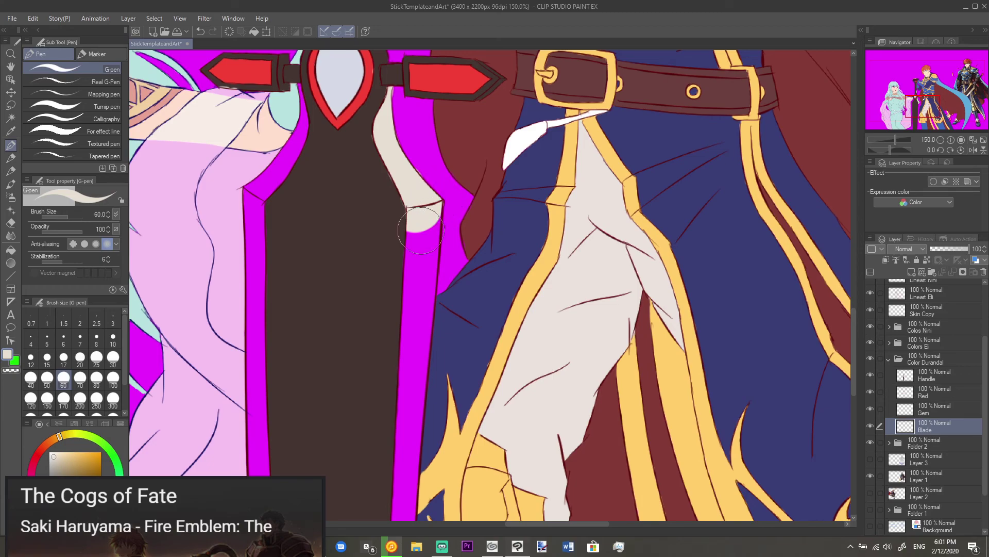
mouse_move(422, 257)
mouse_down()
mouse_move(411, 236)
mouse_move(422, 227)
mouse_move(411, 223)
mouse_move(409, 330)
mouse_up()
key(e)
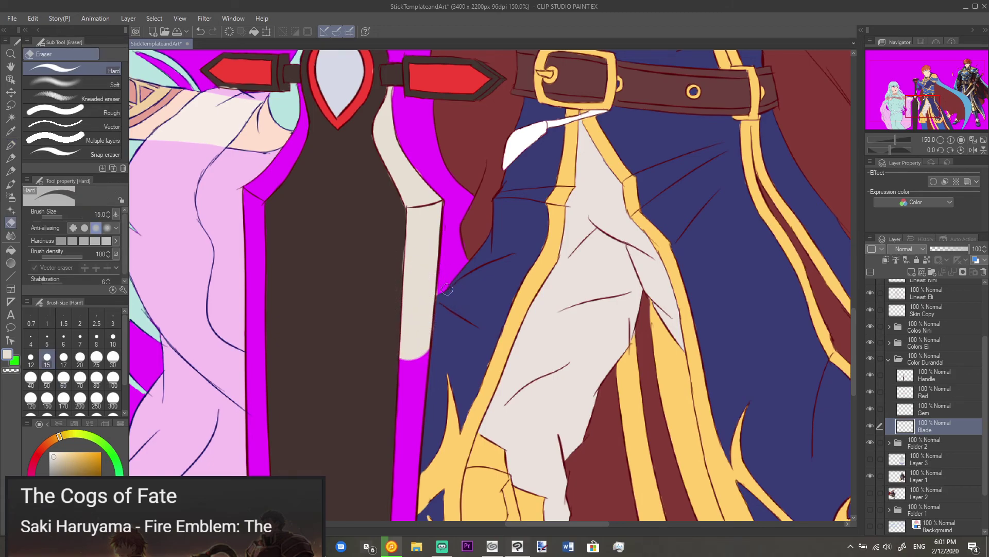
Step: Extend the off-white down the blade's right edge to the canvas bottom, erasing what spills over the outer line
key(p)
mouse_move(387, 376)
mouse_down()
mouse_move(405, 263)
mouse_move(434, 249)
mouse_move(419, 303)
mouse_move(411, 492)
mouse_up()
mouse_move(419, 408)
mouse_down()
mouse_move(419, 289)
mouse_move(411, 316)
mouse_up()
key(e)
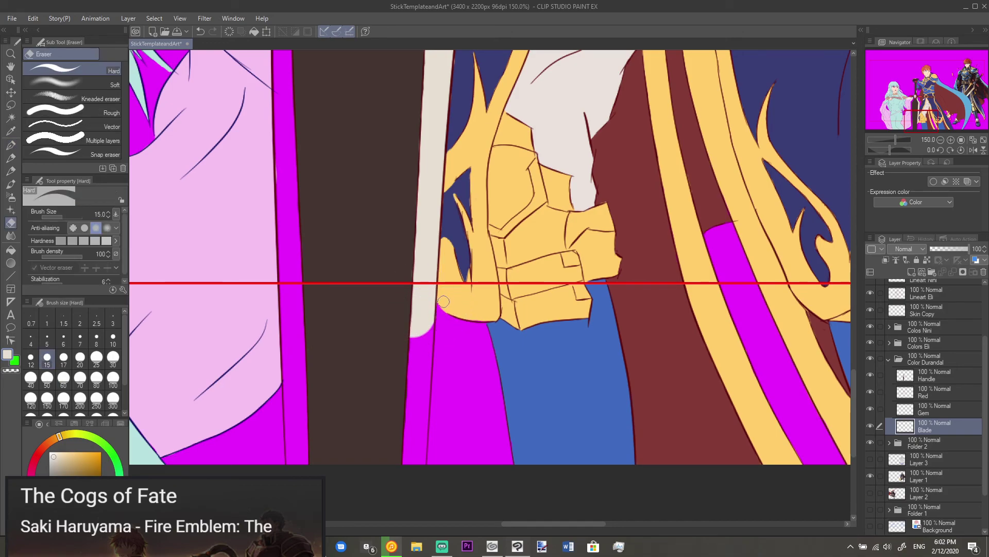
key(p)
mouse_move(394, 326)
mouse_down()
mouse_move(404, 323)
mouse_move(408, 333)
mouse_move(399, 451)
mouse_move(404, 442)
mouse_up()
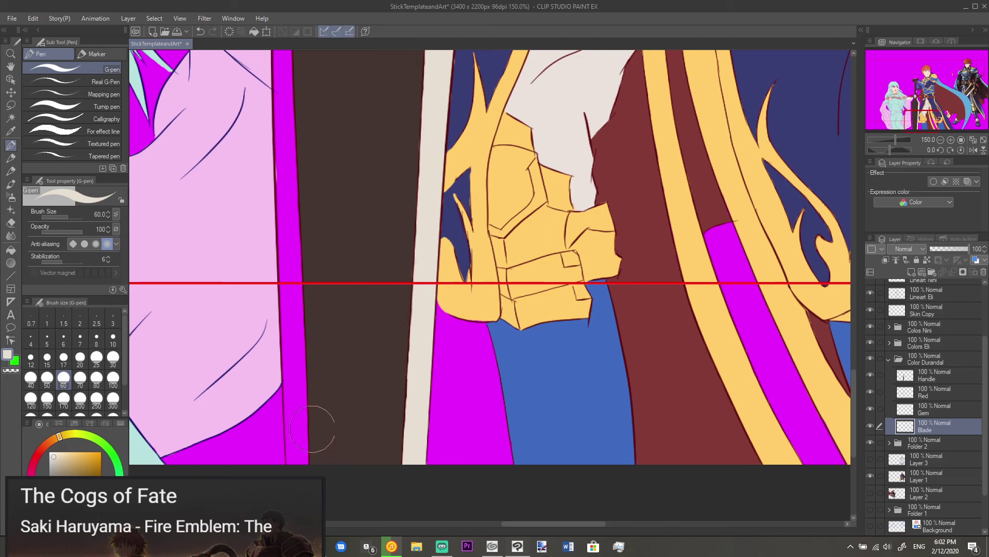
Step: Paint the blade's left edge off-white from the canvas bottom up to its corner, erasing the spill onto the pink cape
drag(312, 448, 303, 228)
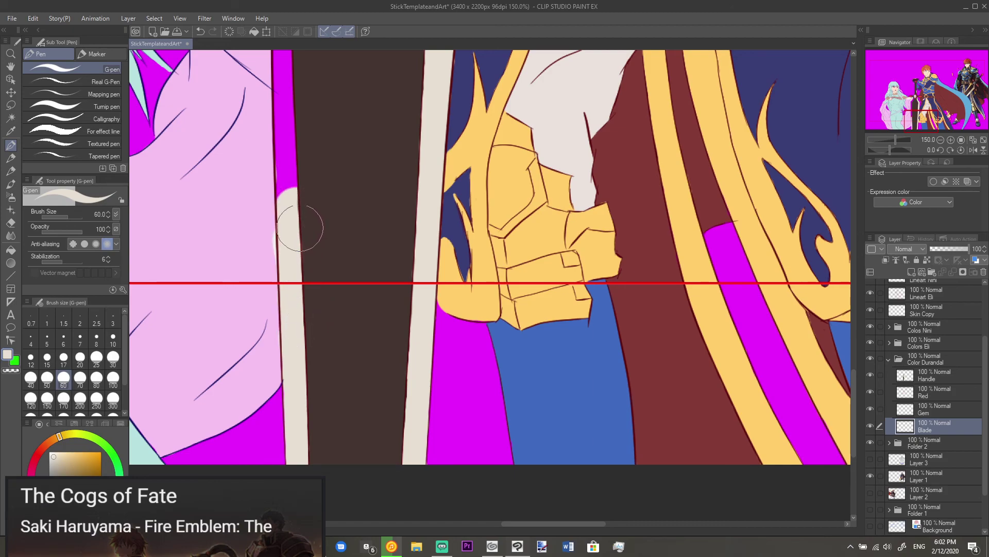
key(e)
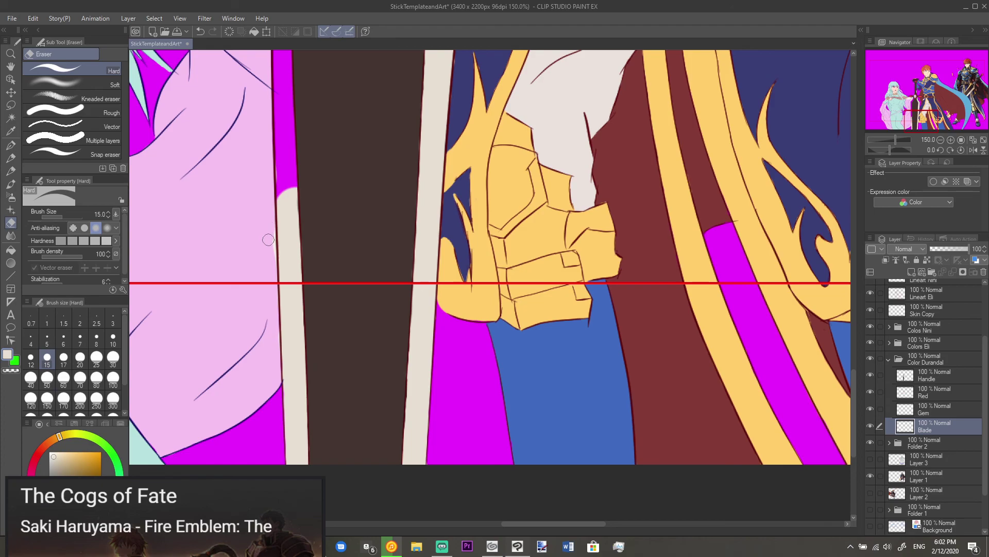
key(p)
mouse_move(302, 186)
mouse_down()
mouse_move(294, 110)
mouse_move(314, 176)
mouse_move(314, 283)
mouse_up()
mouse_move(327, 223)
mouse_down()
mouse_move(320, 331)
mouse_move(303, 360)
mouse_move(304, 167)
mouse_up()
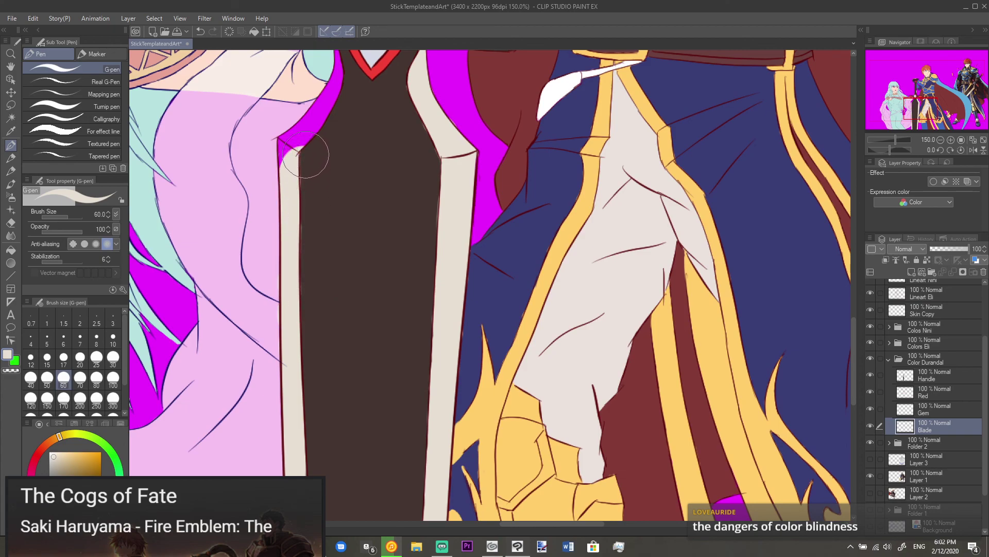
Step: Fill the curved upper section of the blade's left edge with off-white up to the guard and clean its outer edge
drag(303, 143, 319, 133)
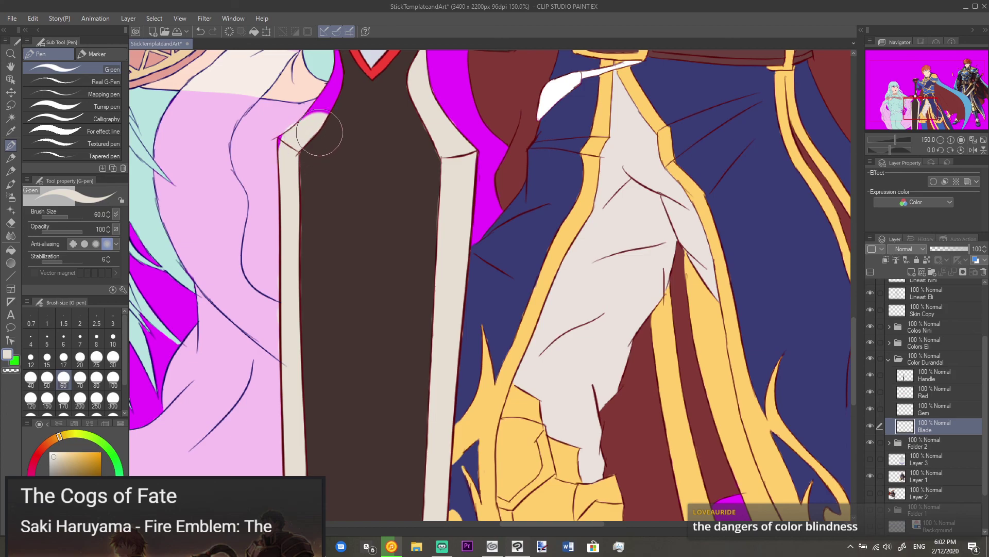
key(e)
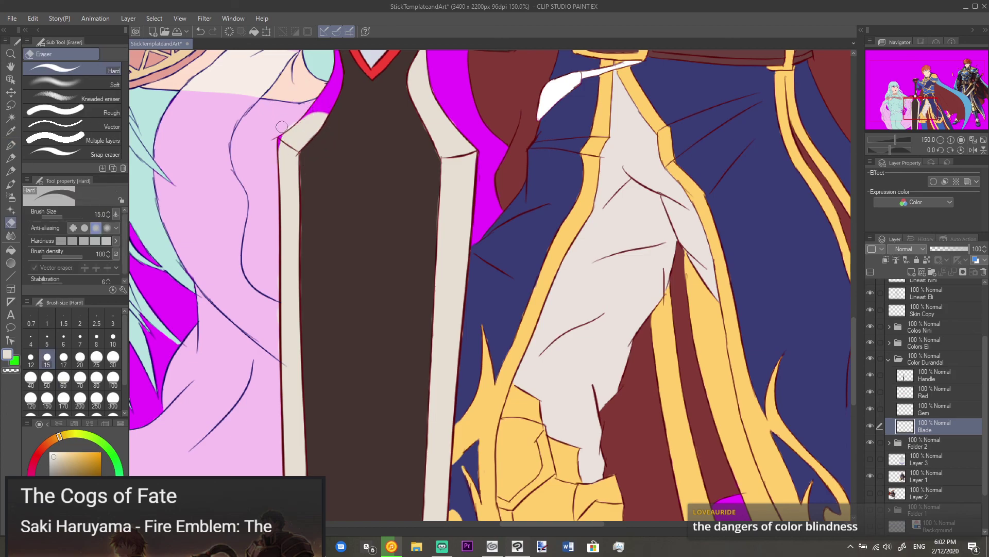
key(p)
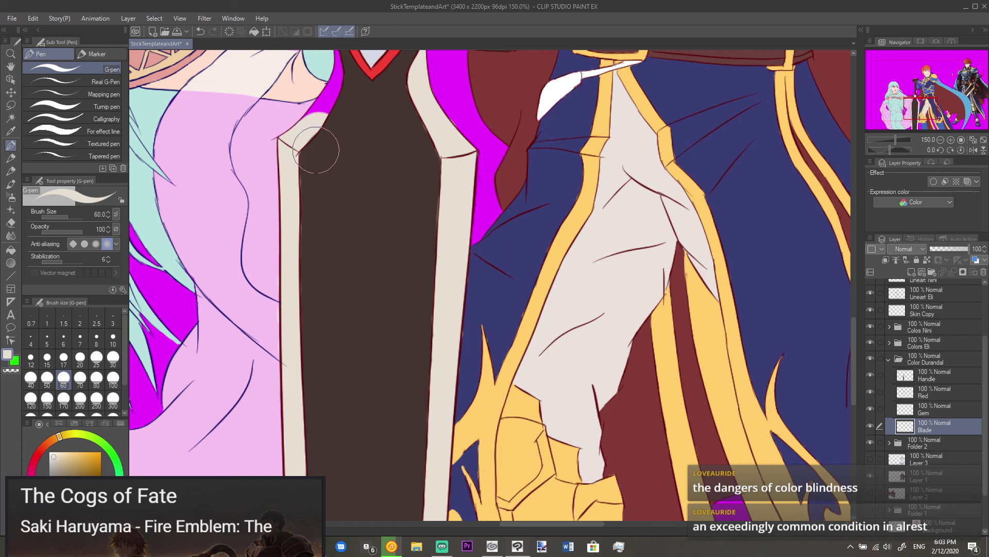
drag(316, 136, 313, 216)
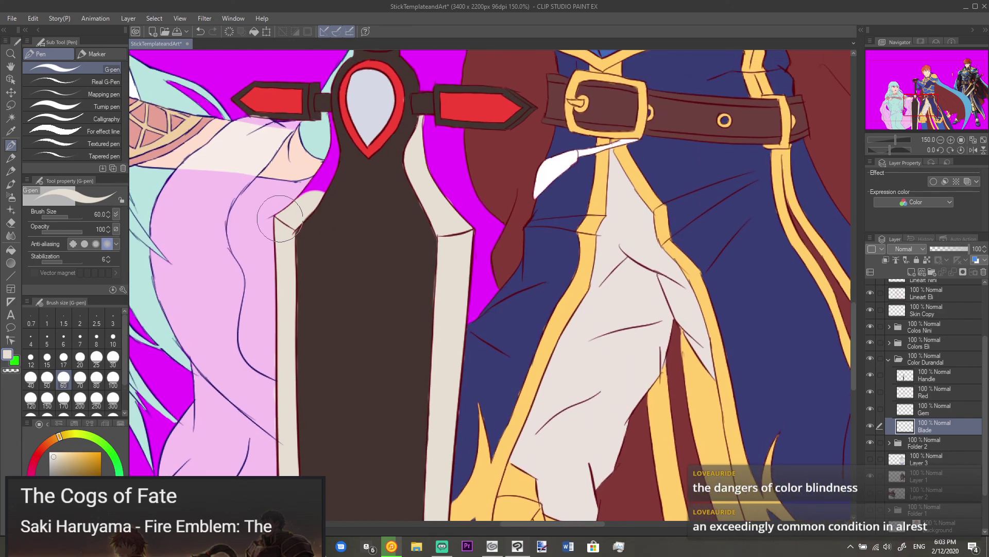
mouse_move(324, 202)
mouse_down()
mouse_move(310, 212)
mouse_move(345, 158)
mouse_move(348, 118)
mouse_up()
Step: Show the painted sunset background in Folder 1 and hide the reference character on Layer 1 to view the whole picture
scroll(355, 151, down, 3)
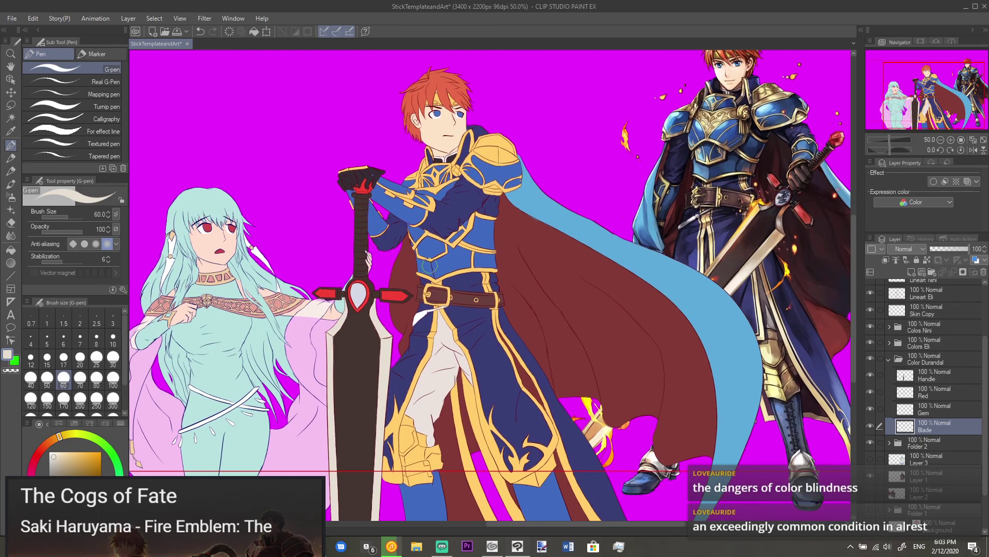
scroll(474, 265, down, 1)
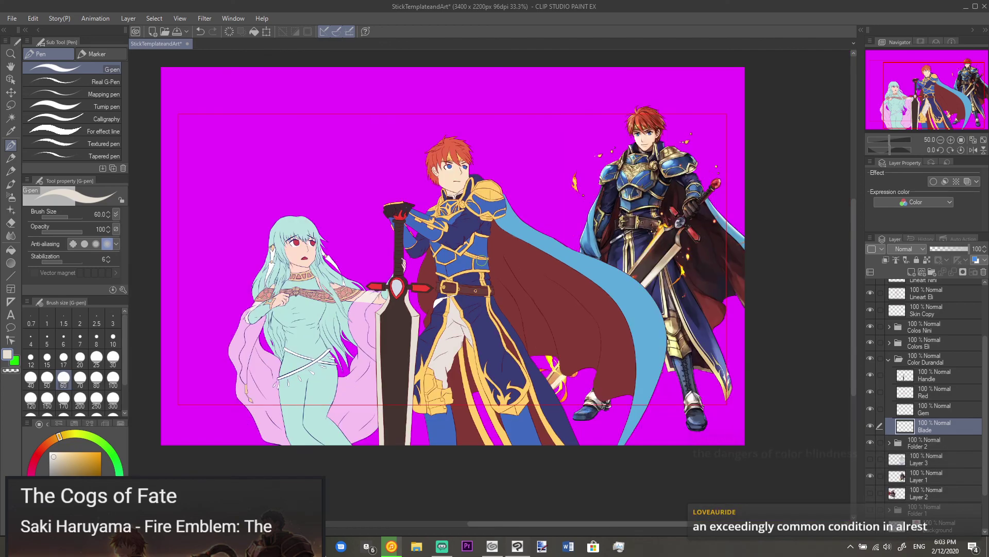
scroll(475, 265, up, 1)
drag(474, 270, 471, 235)
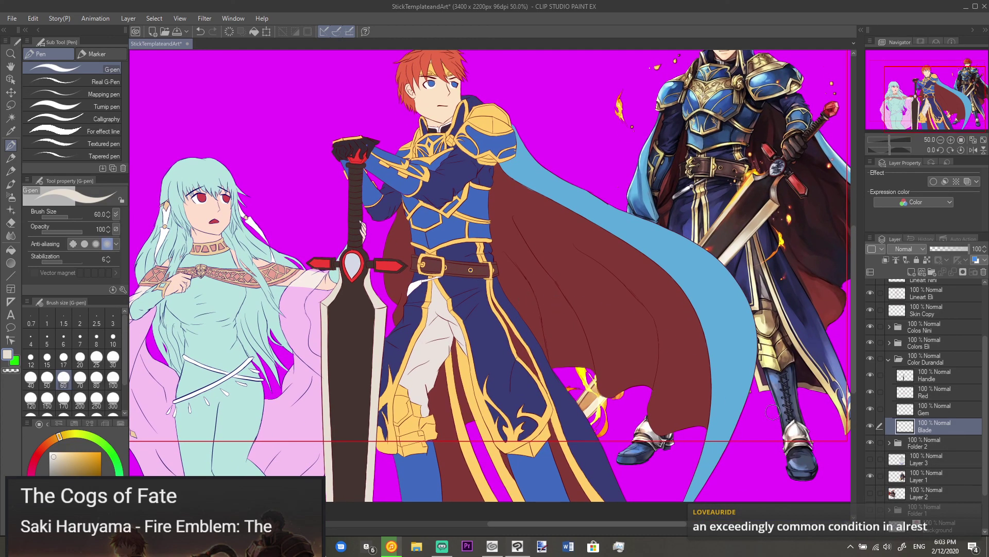
click(871, 511)
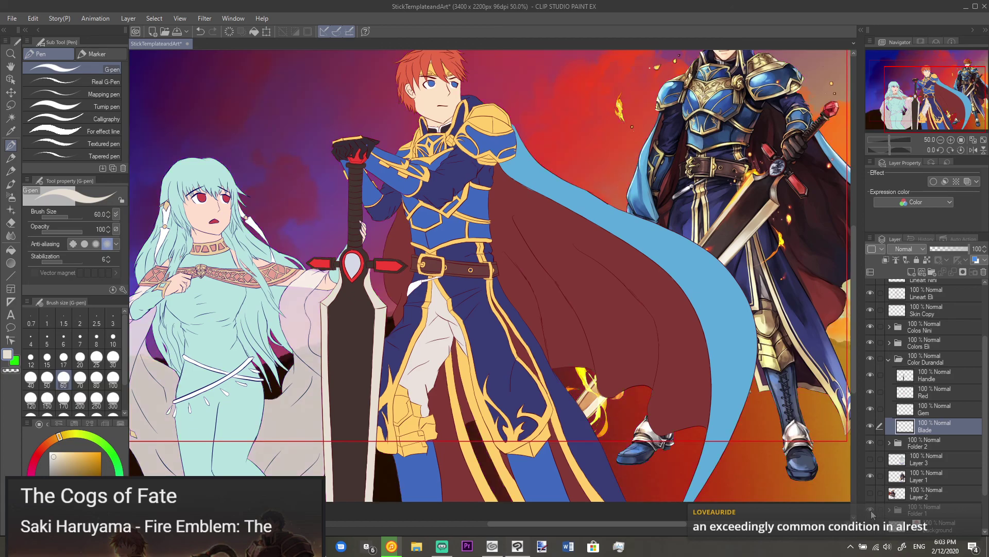
click(871, 476)
scroll(662, 271, down, 1)
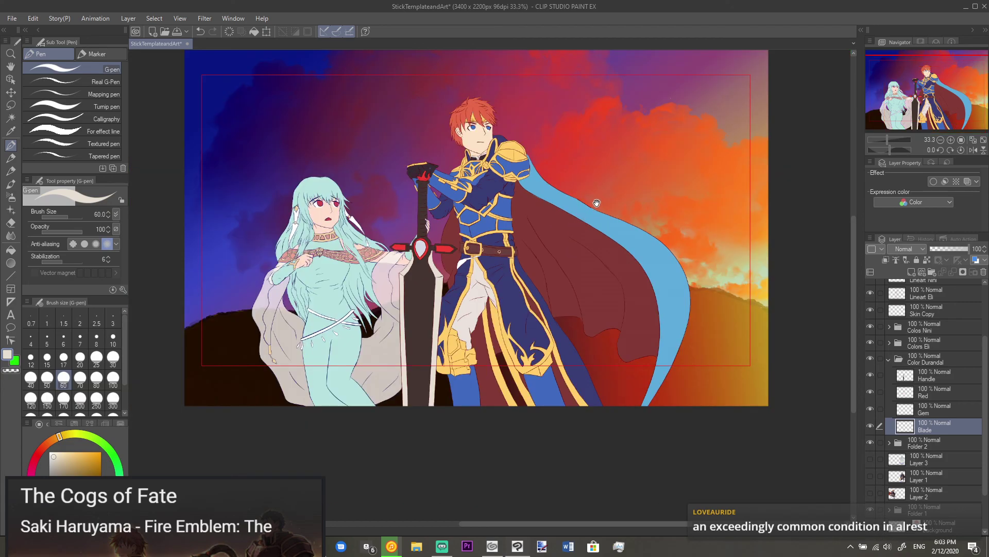
scroll(590, 262, down, 1)
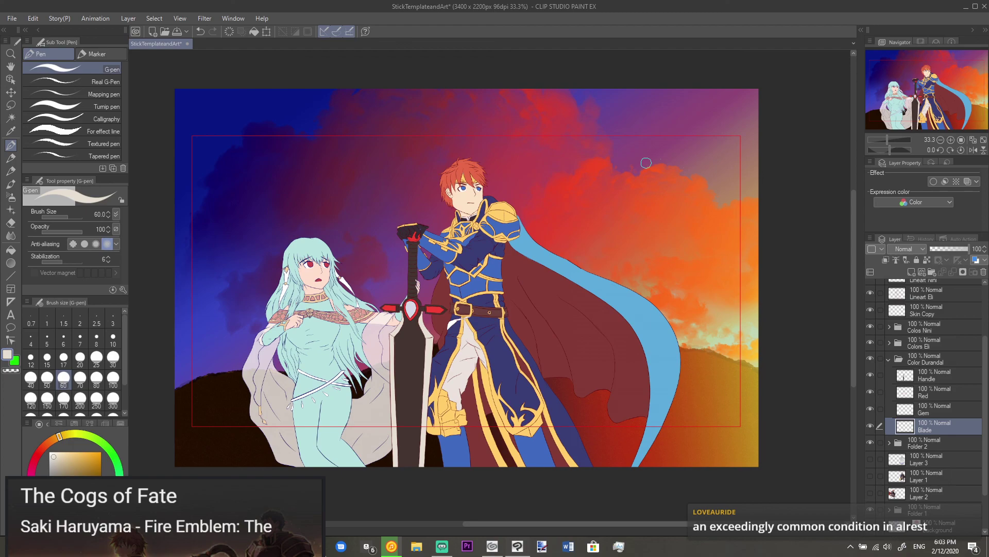